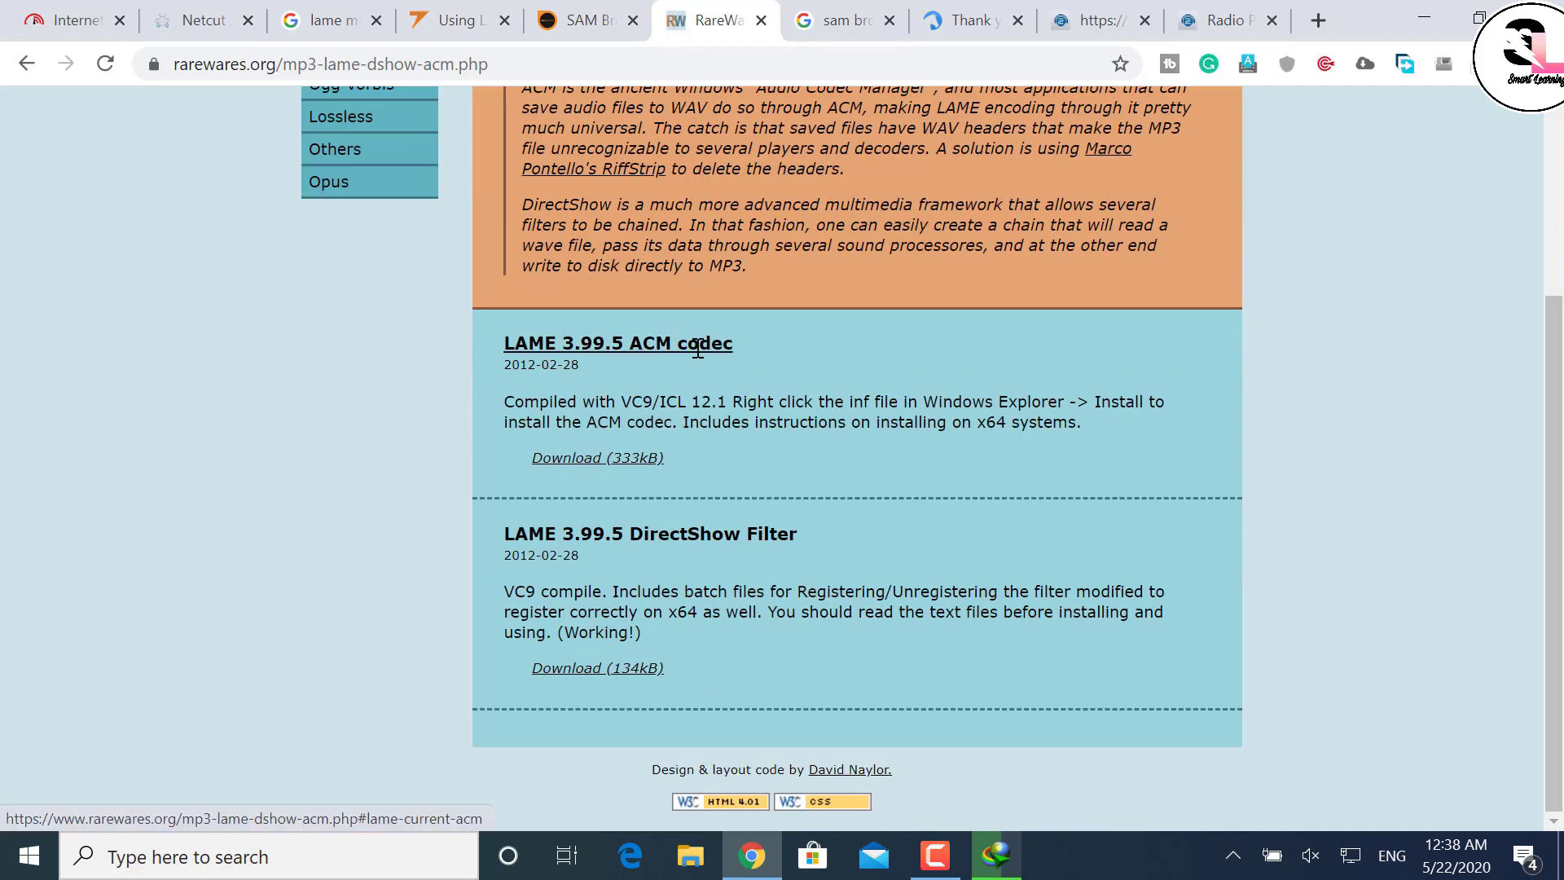
Download the LAME 3.99.5 ACM codec archive lameACM-3.99.5.zip to Downloads\Compressed and dismiss the download manager's dialogs.
left_click(609, 457)
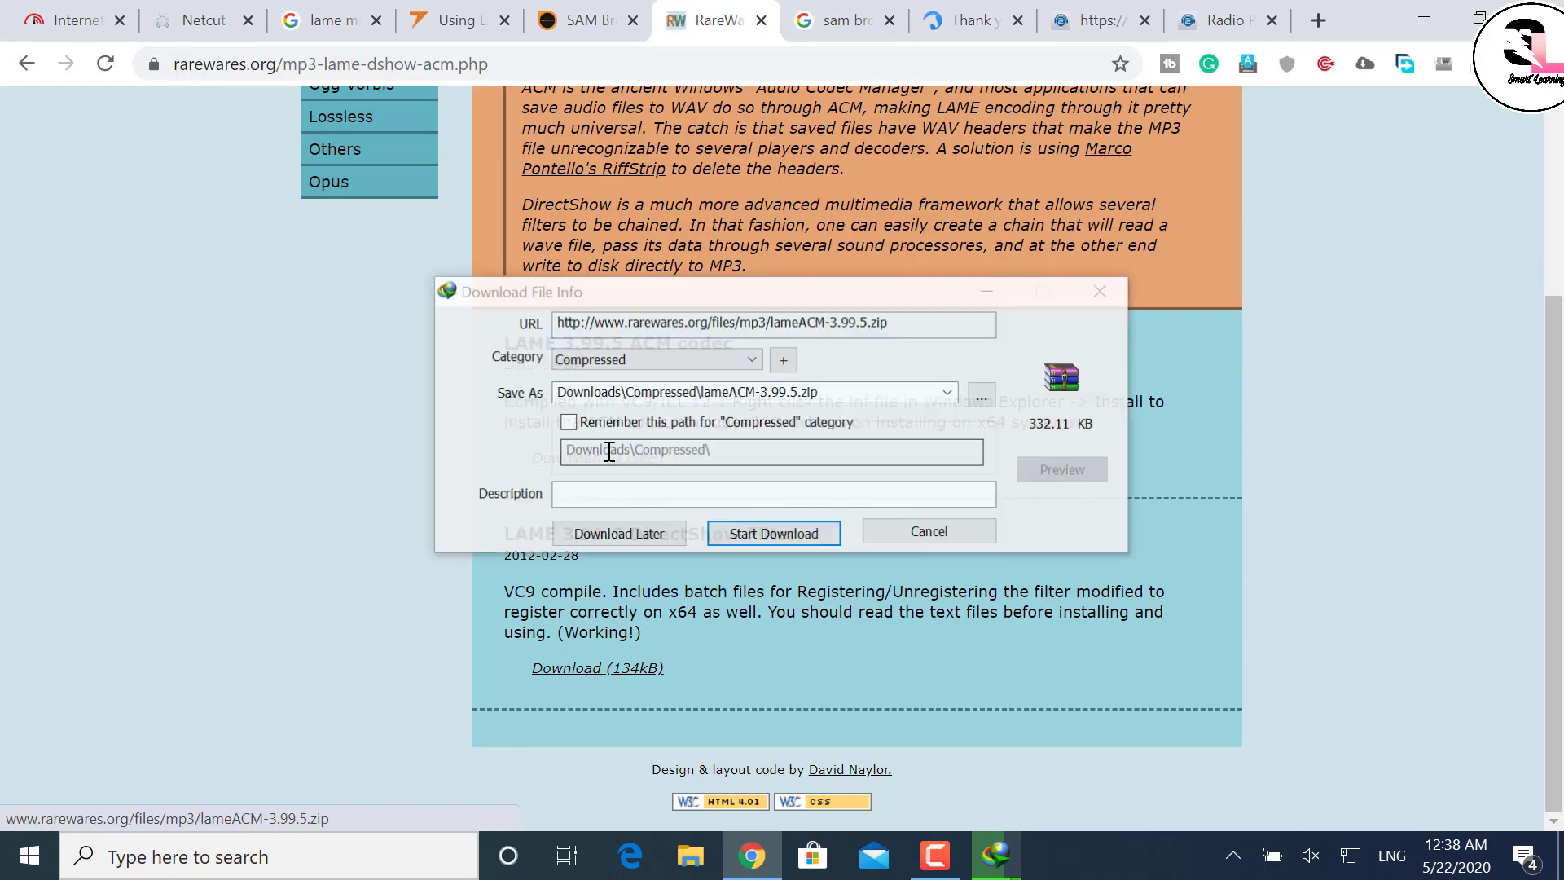
left_click(766, 534)
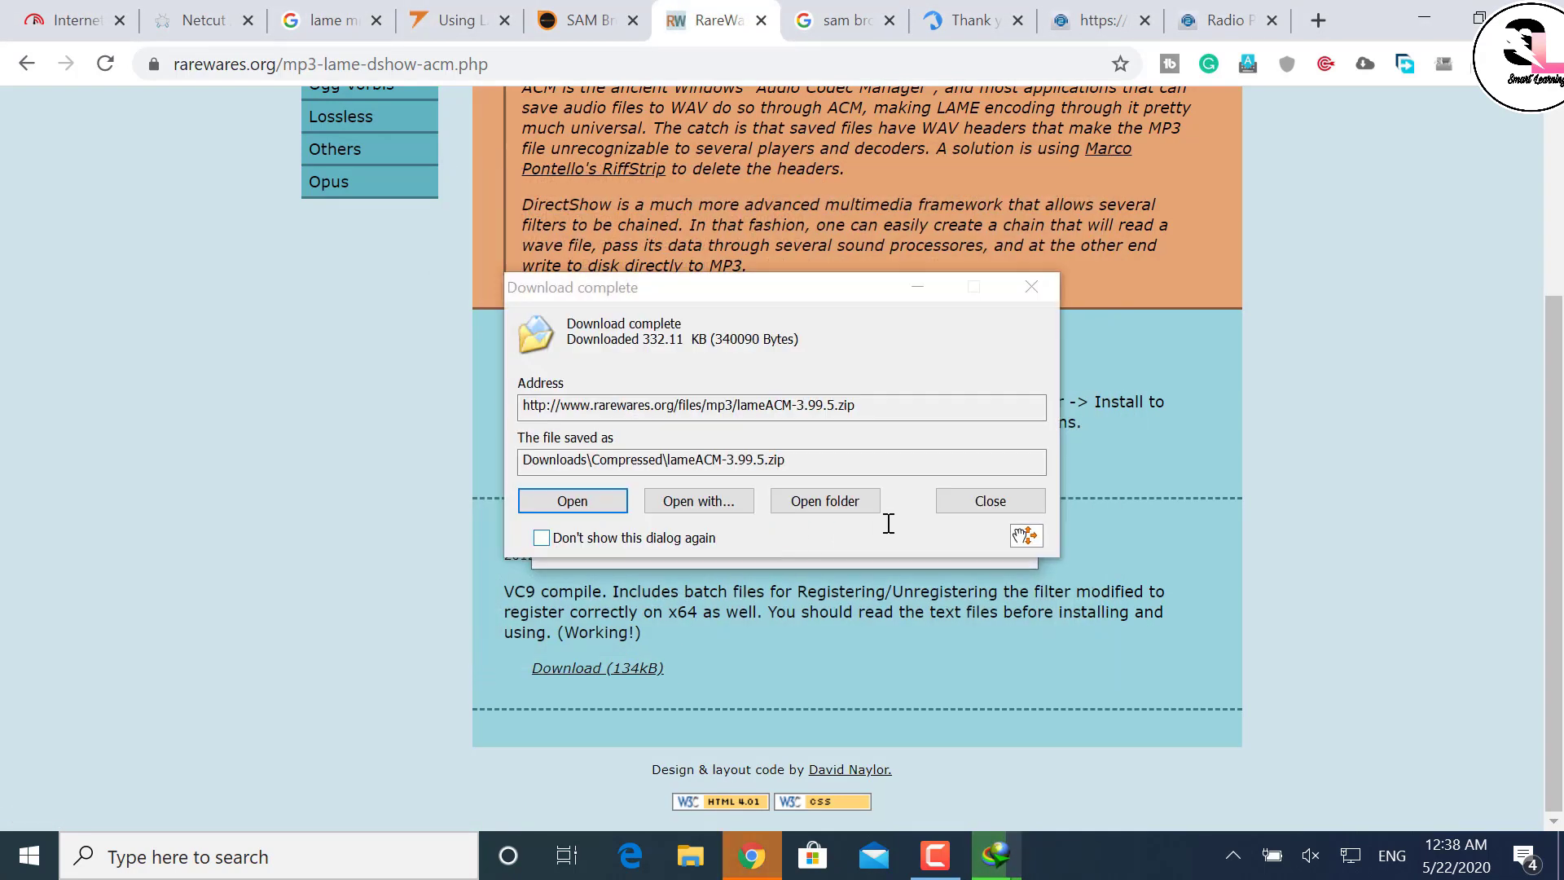
left_click(988, 502)
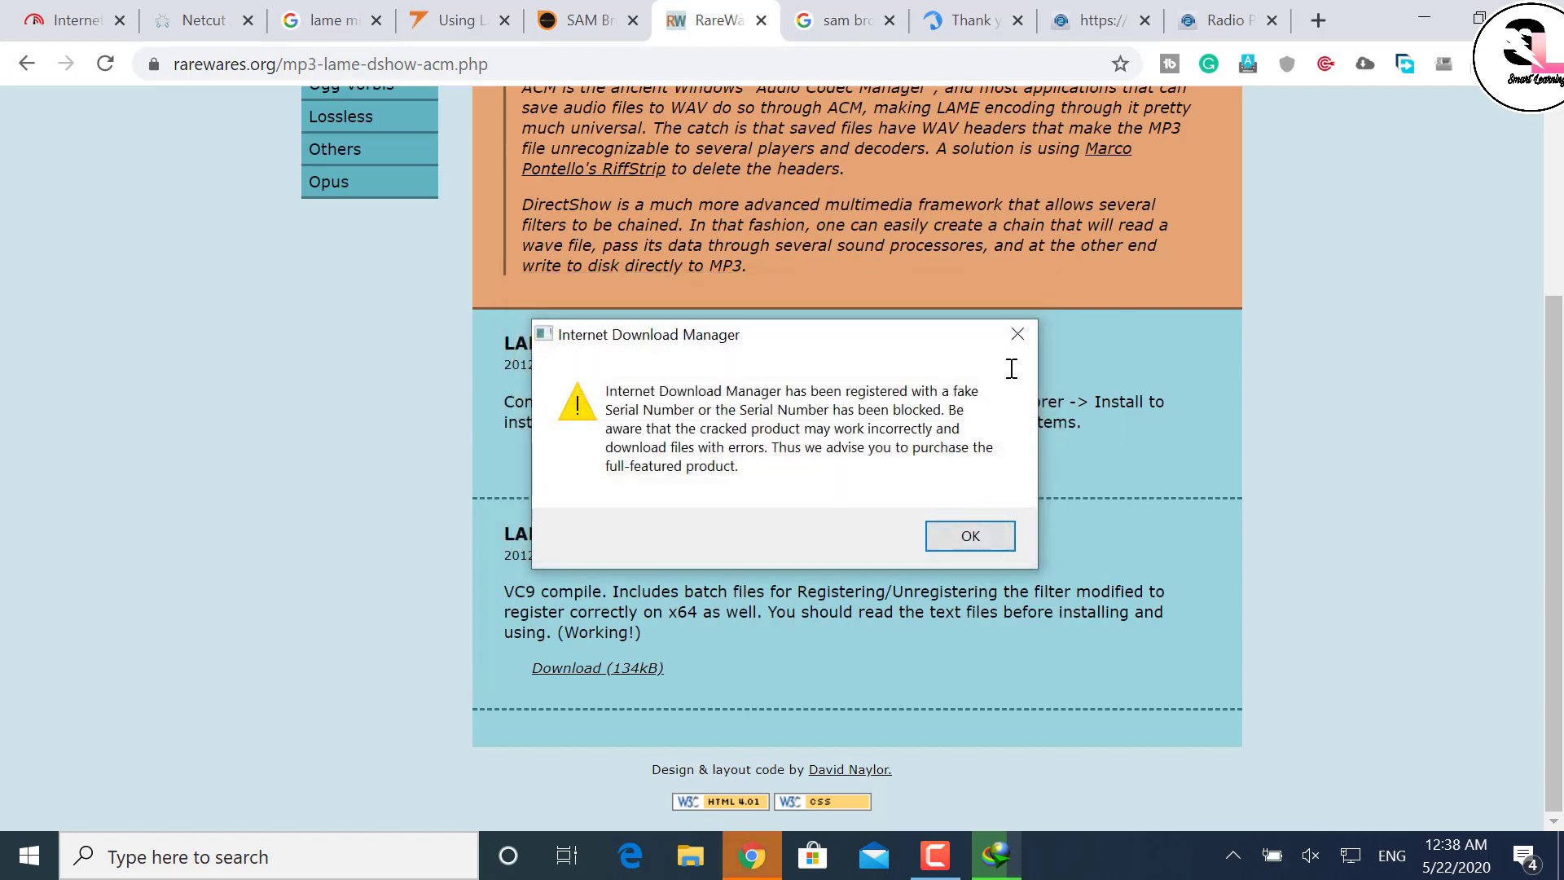
left_click(1018, 334)
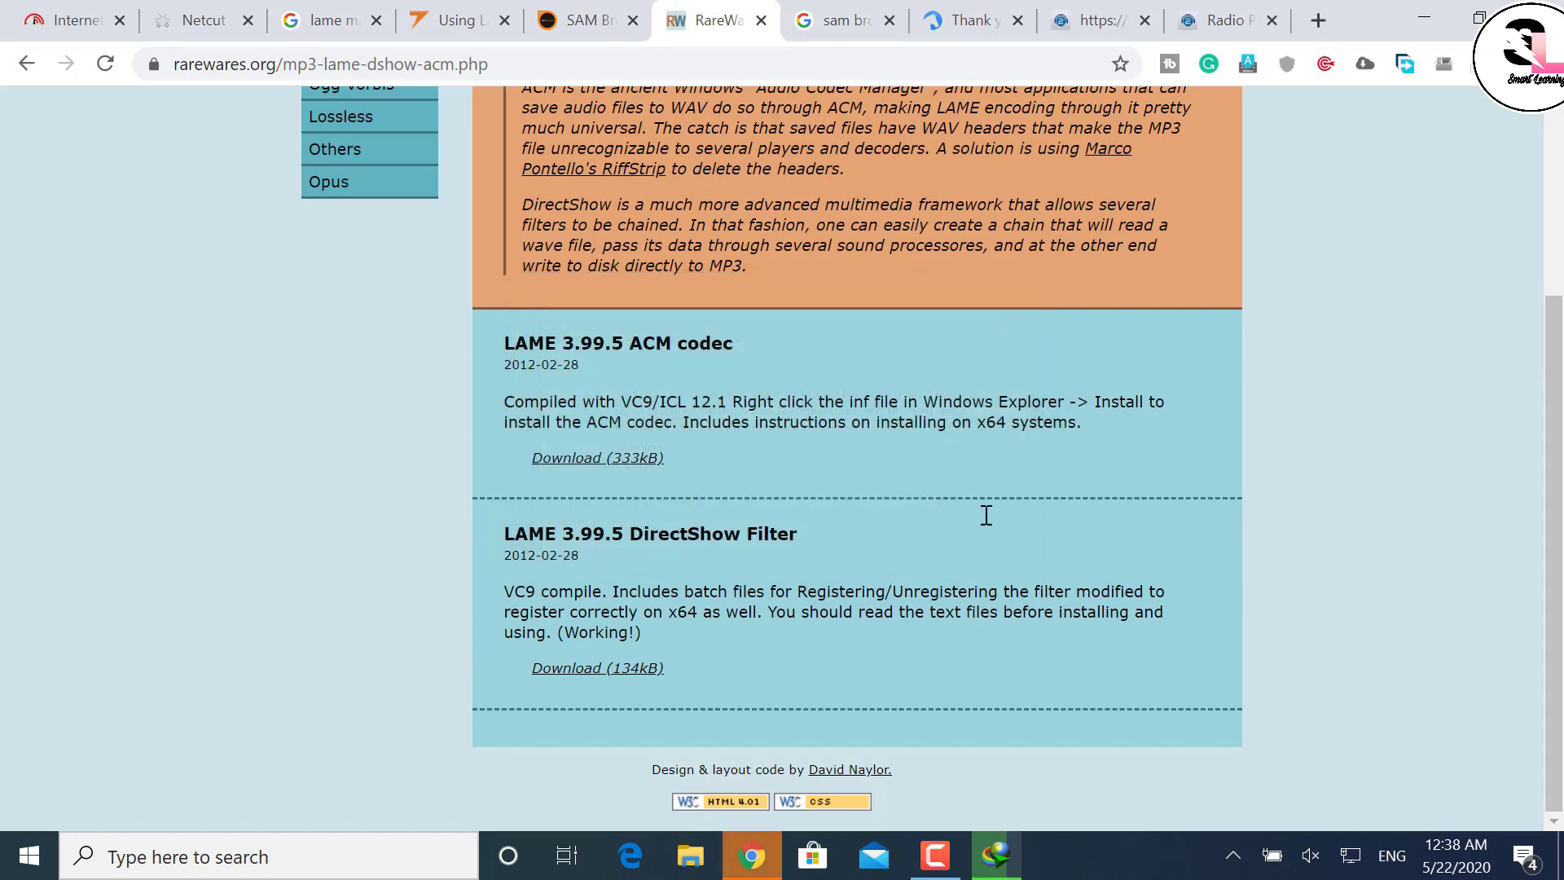
Run the SAM Broadcaster 2020.3 setup with SAM Core Files, Shortcuts and FireBird Server as the installed components.
left_click(988, 861)
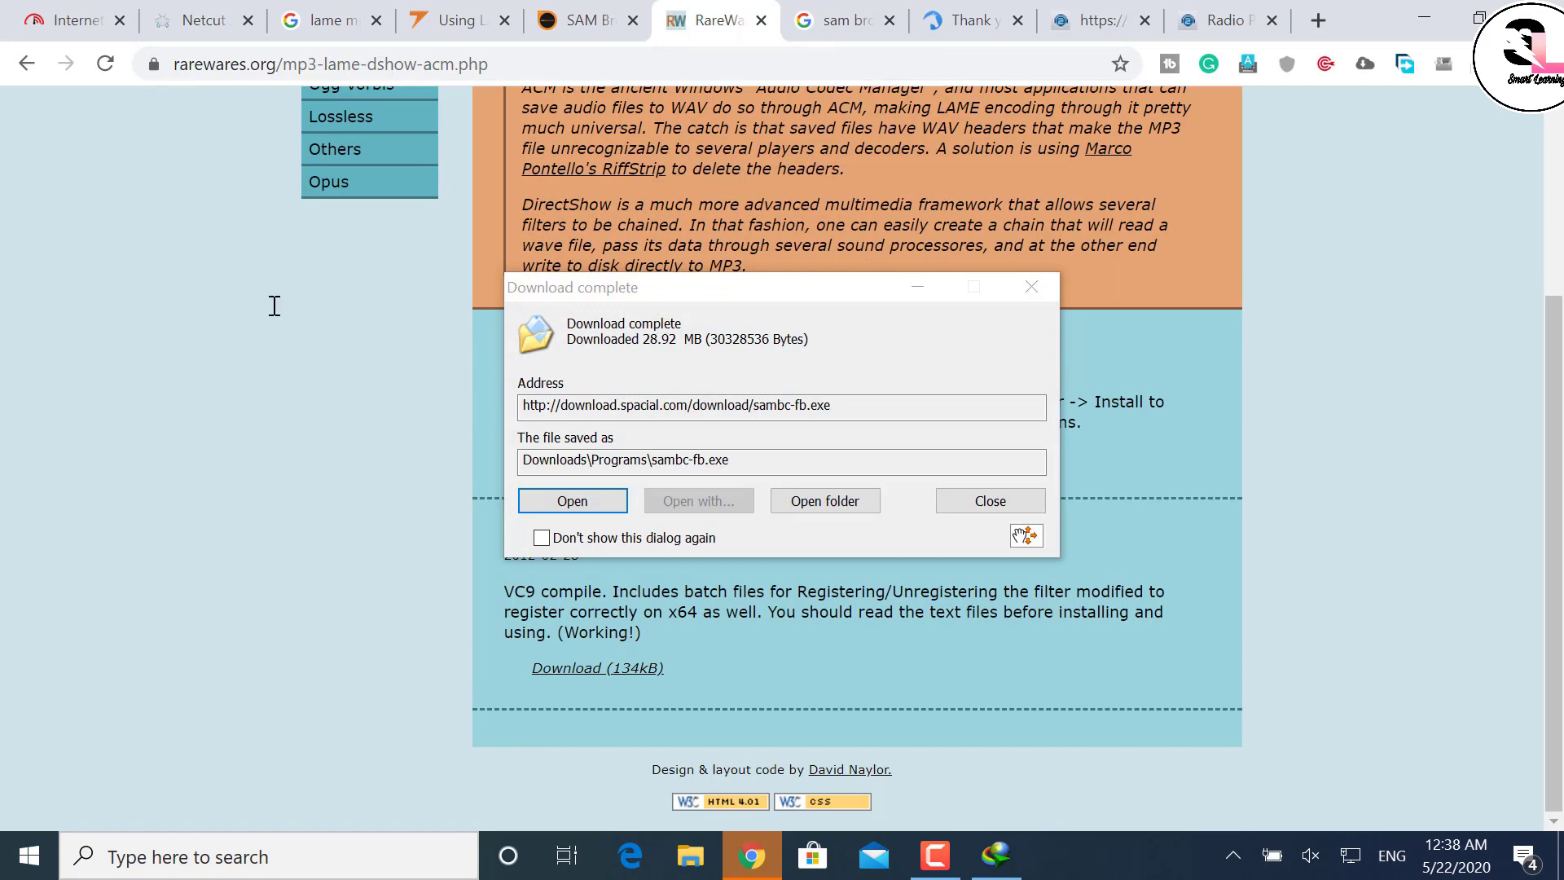
key("Escape")
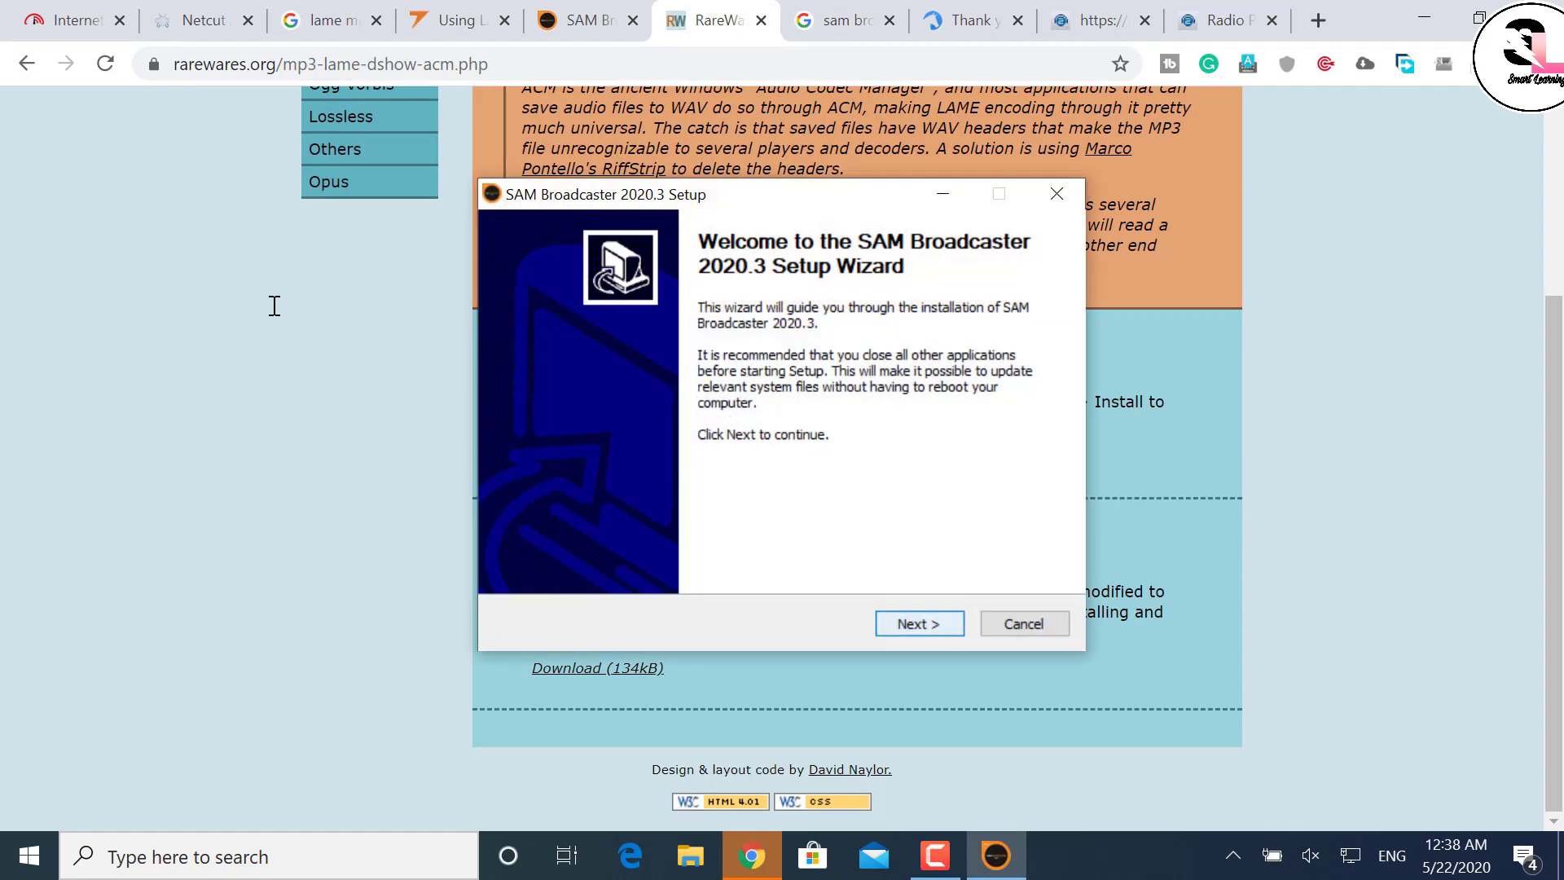
key("Return")
key("Return")
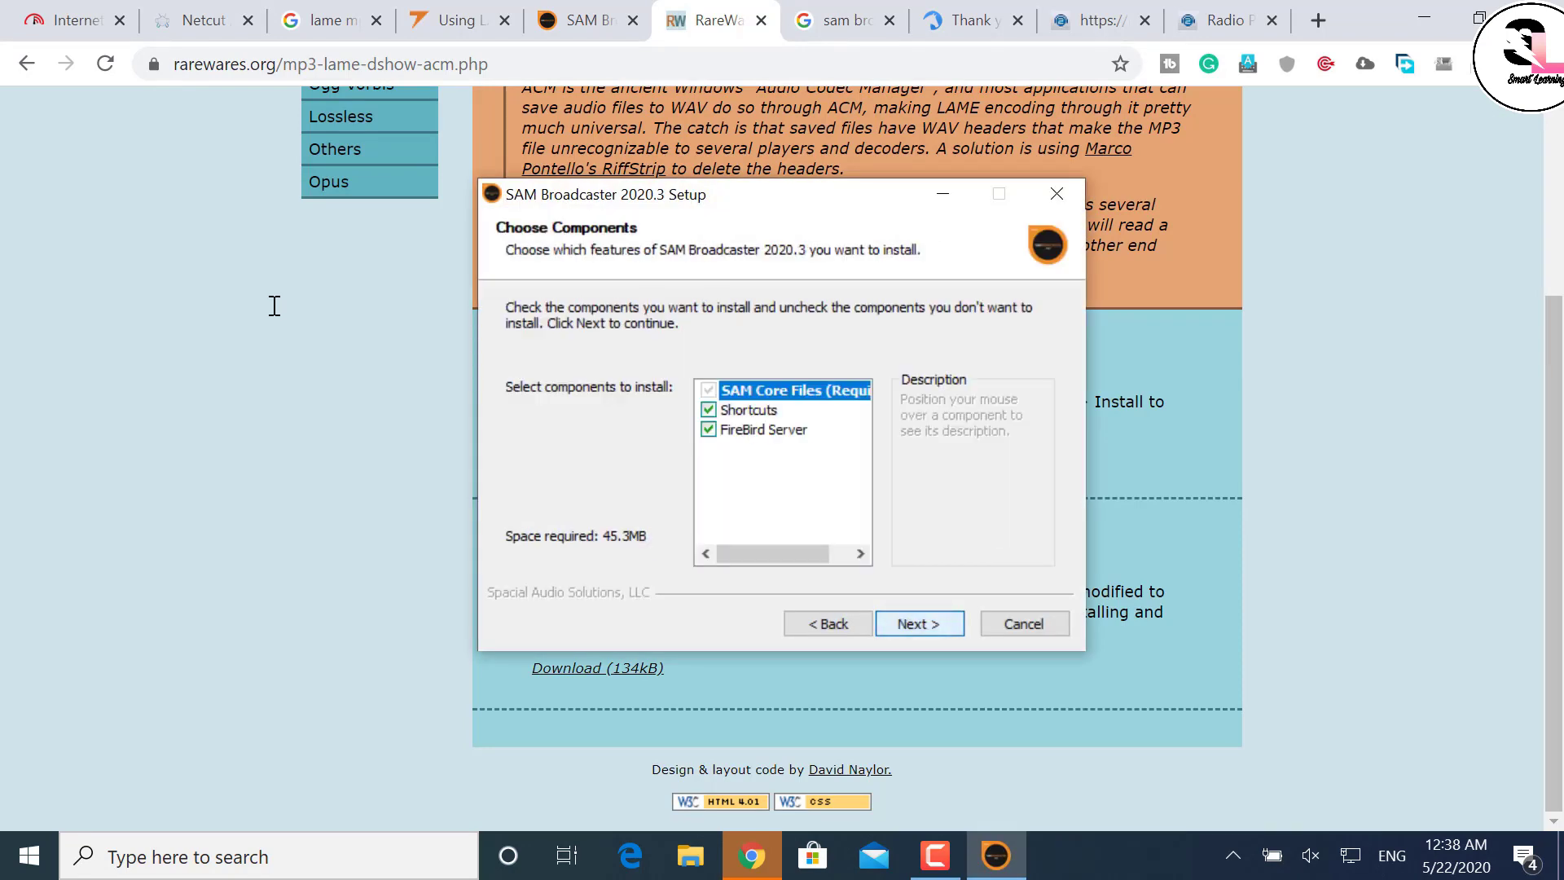
key("Return")
key("Return")
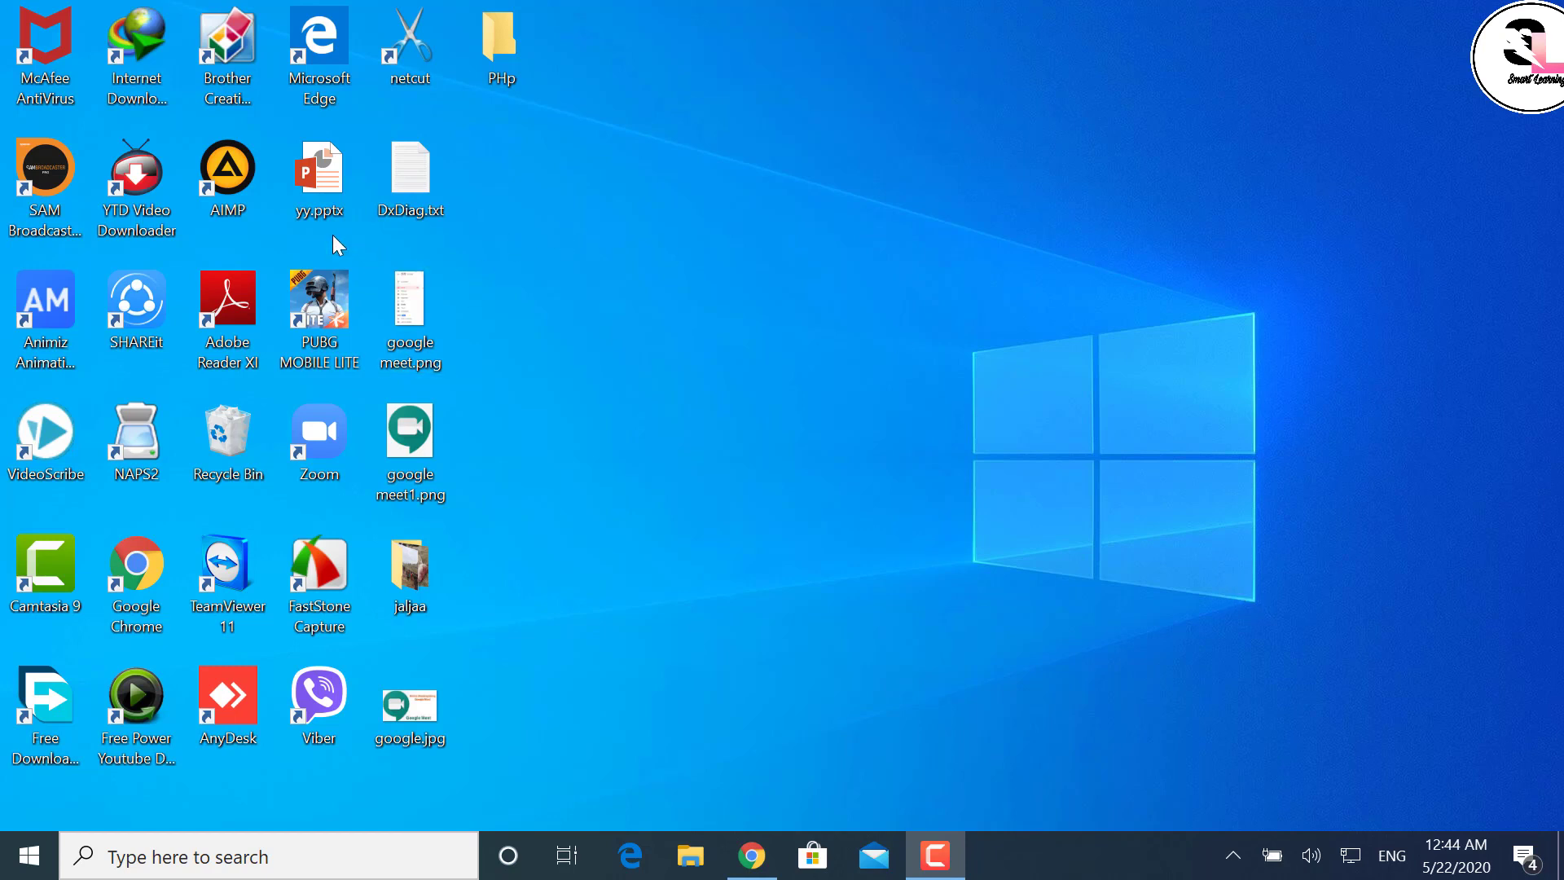
Open the Compressed folder inside Downloads in File Explorer.
left_click(708, 870)
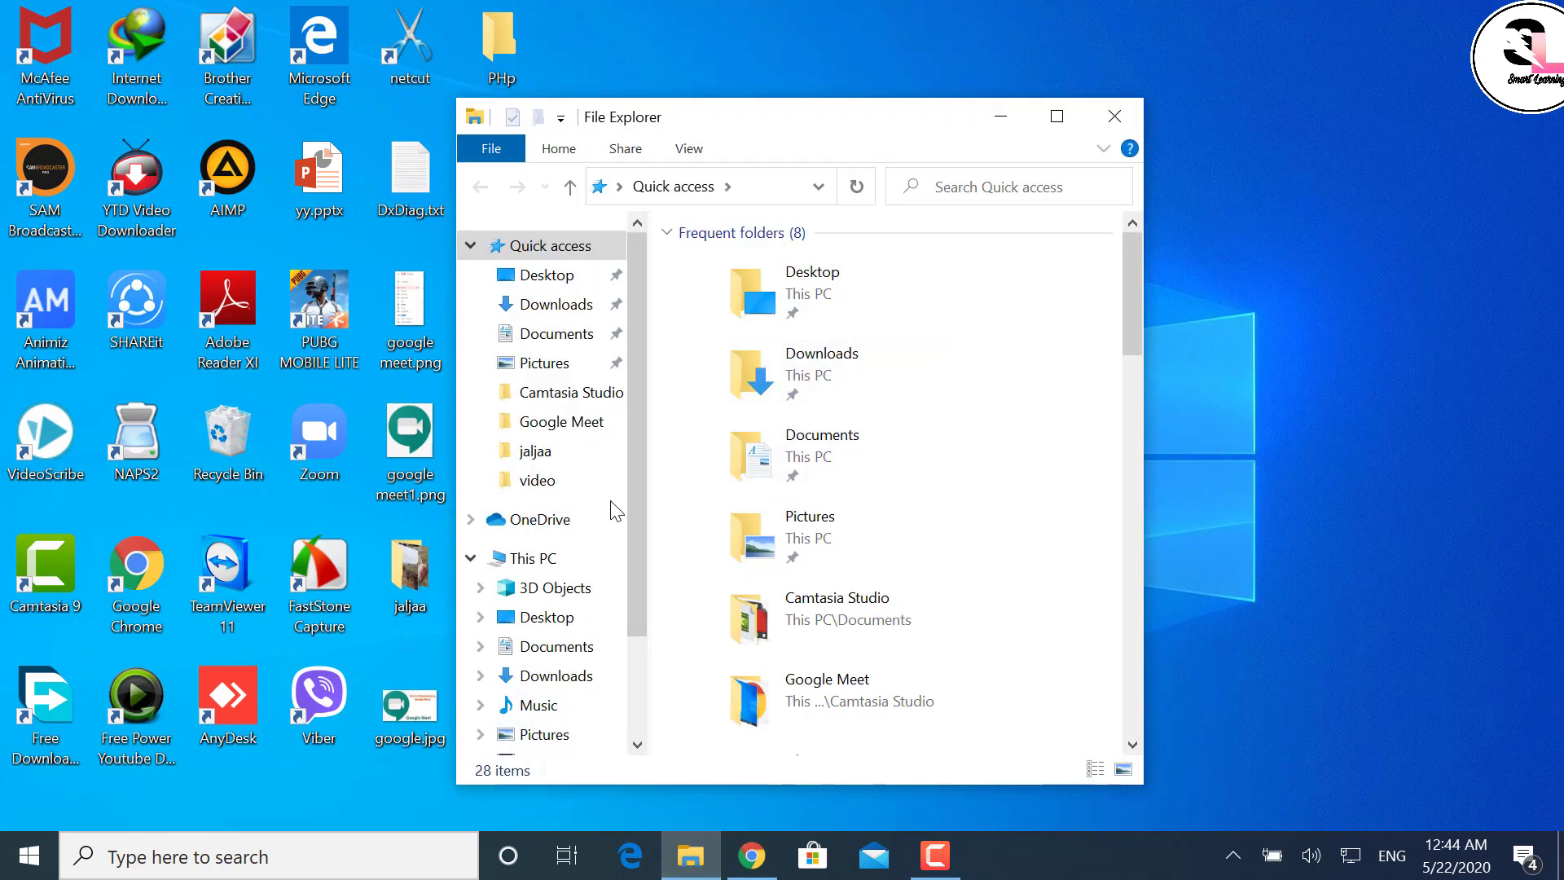
left_click(565, 313)
left_click(556, 332)
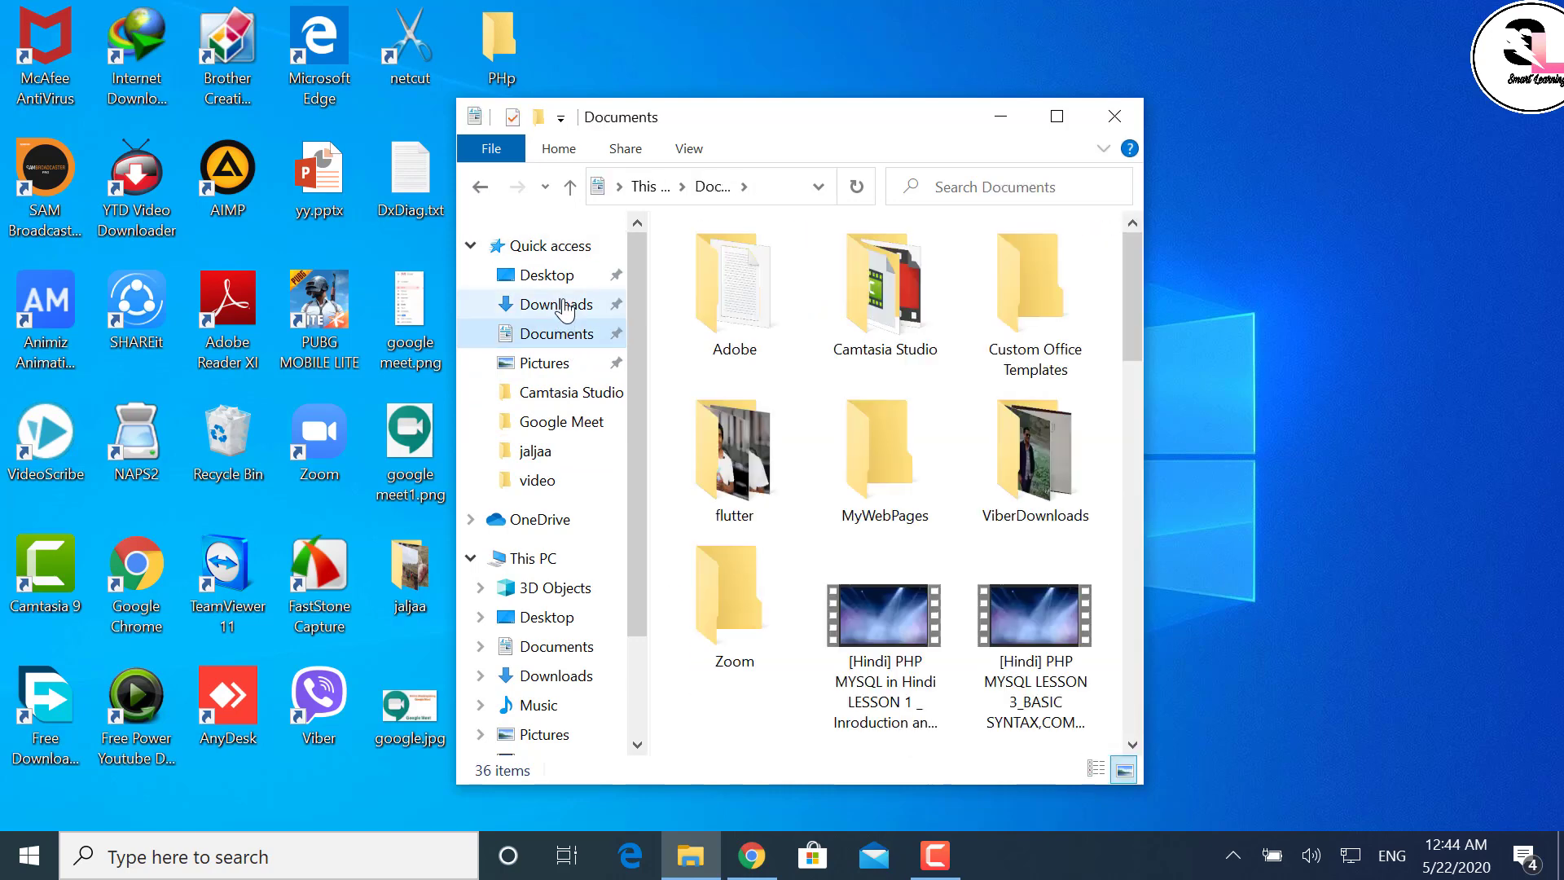
left_click(565, 313)
left_click(756, 330)
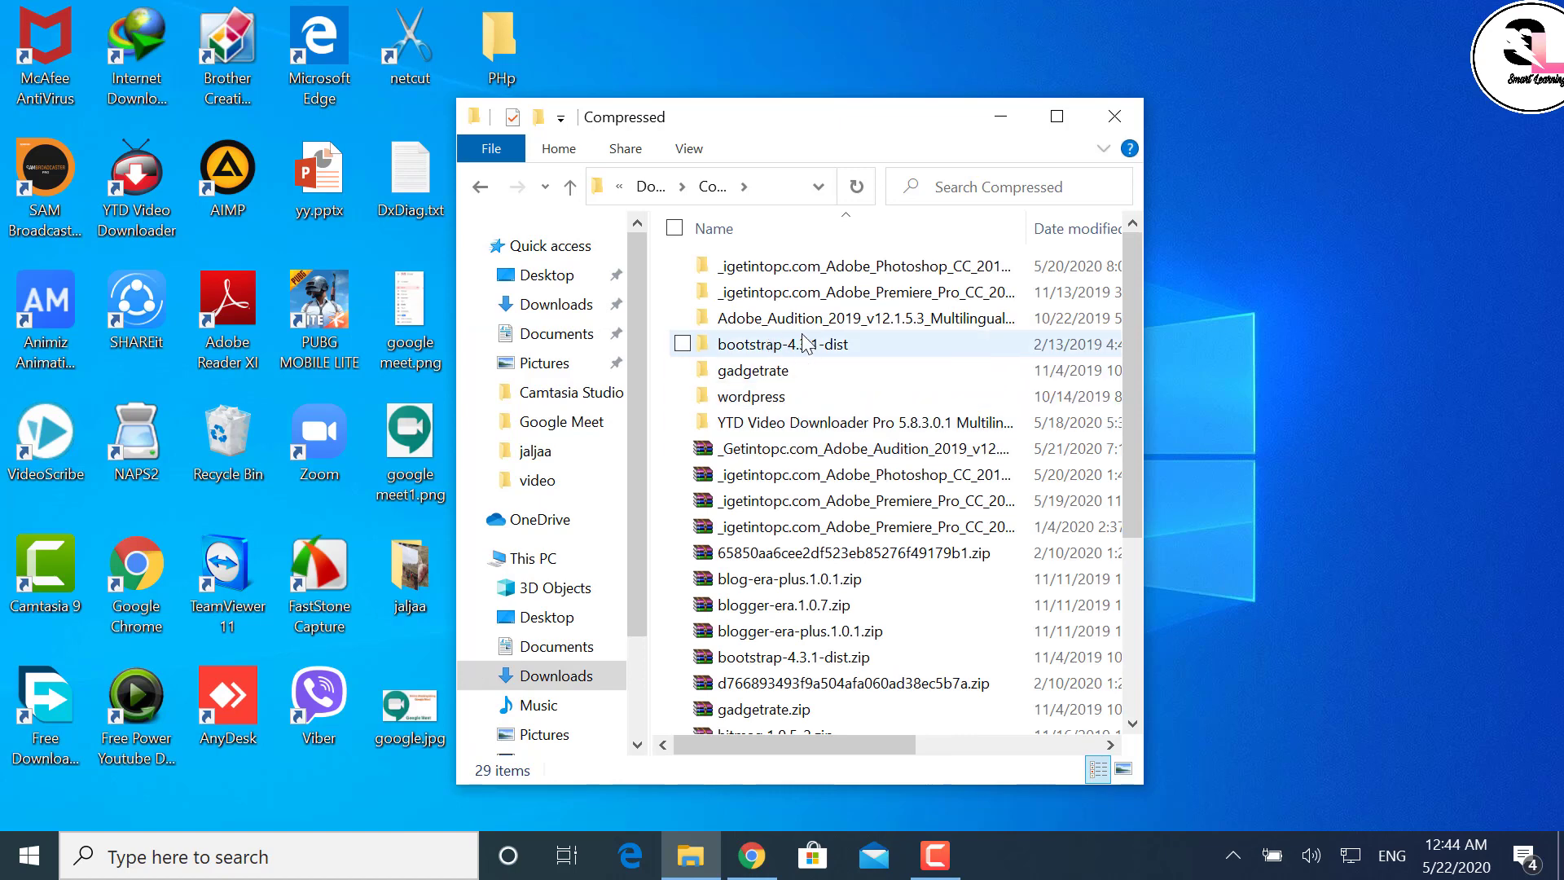
Extract lameACM-3.99.5.zip directly into the Compressed folder.
scroll(809, 607, "down", 4)
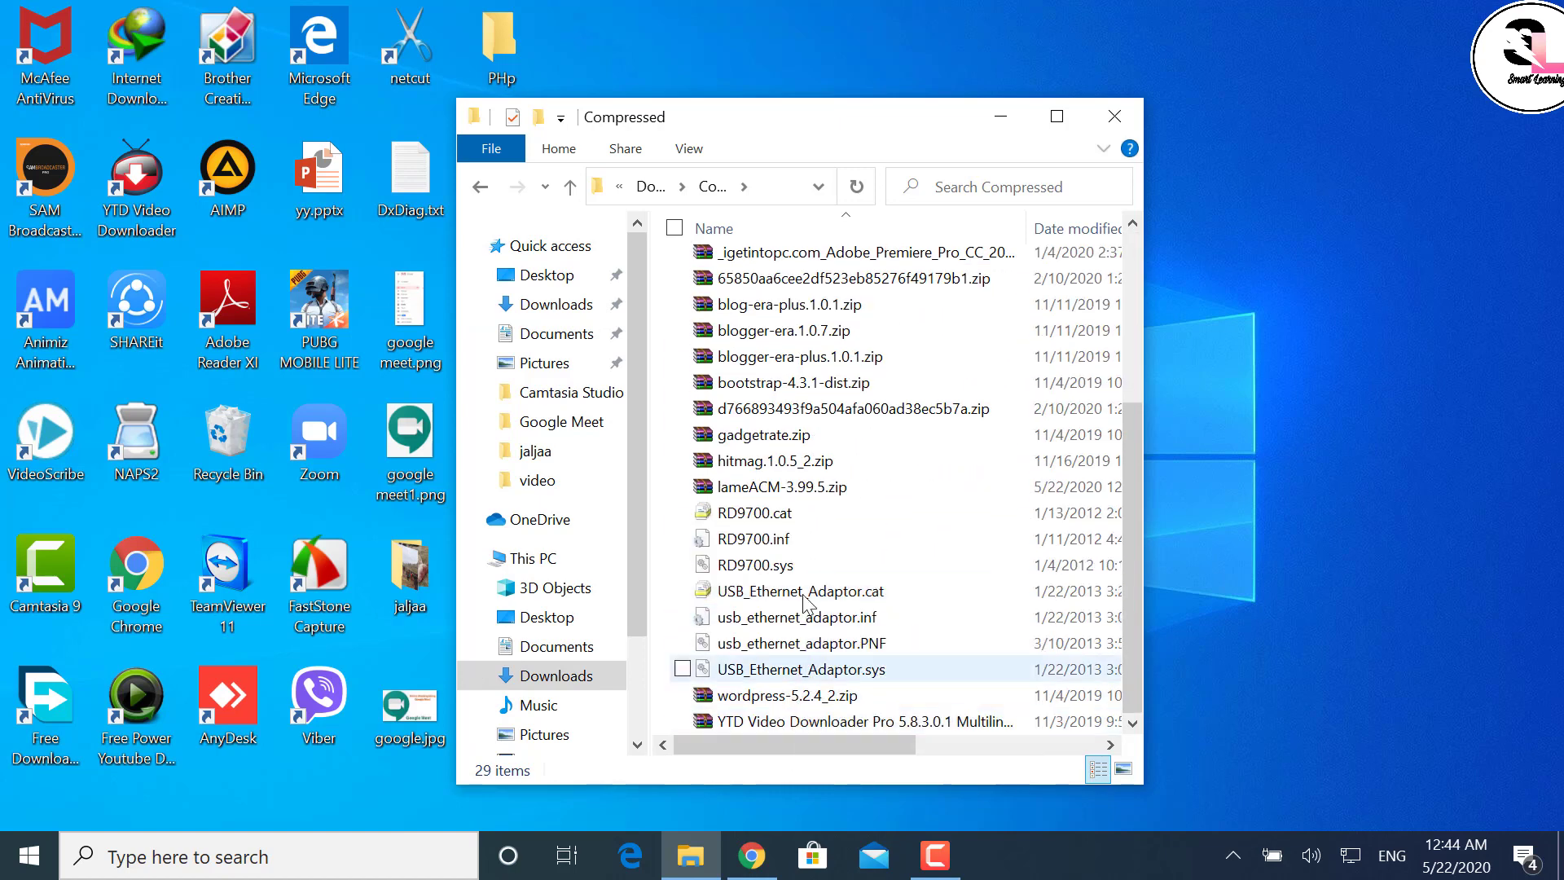
left_click(783, 489)
right_click(785, 508)
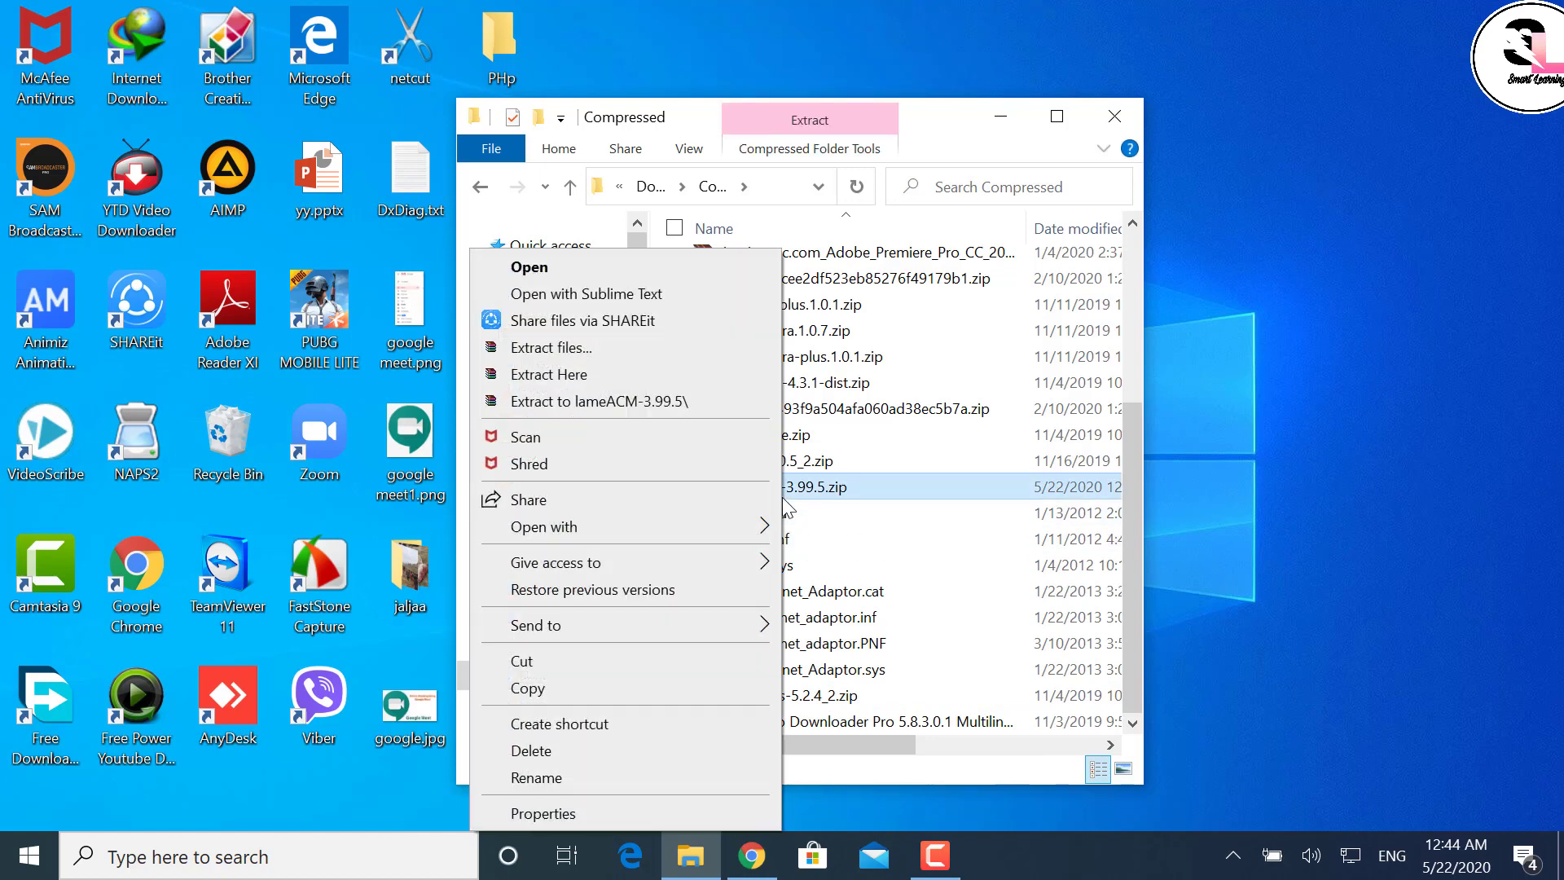
left_click(547, 374)
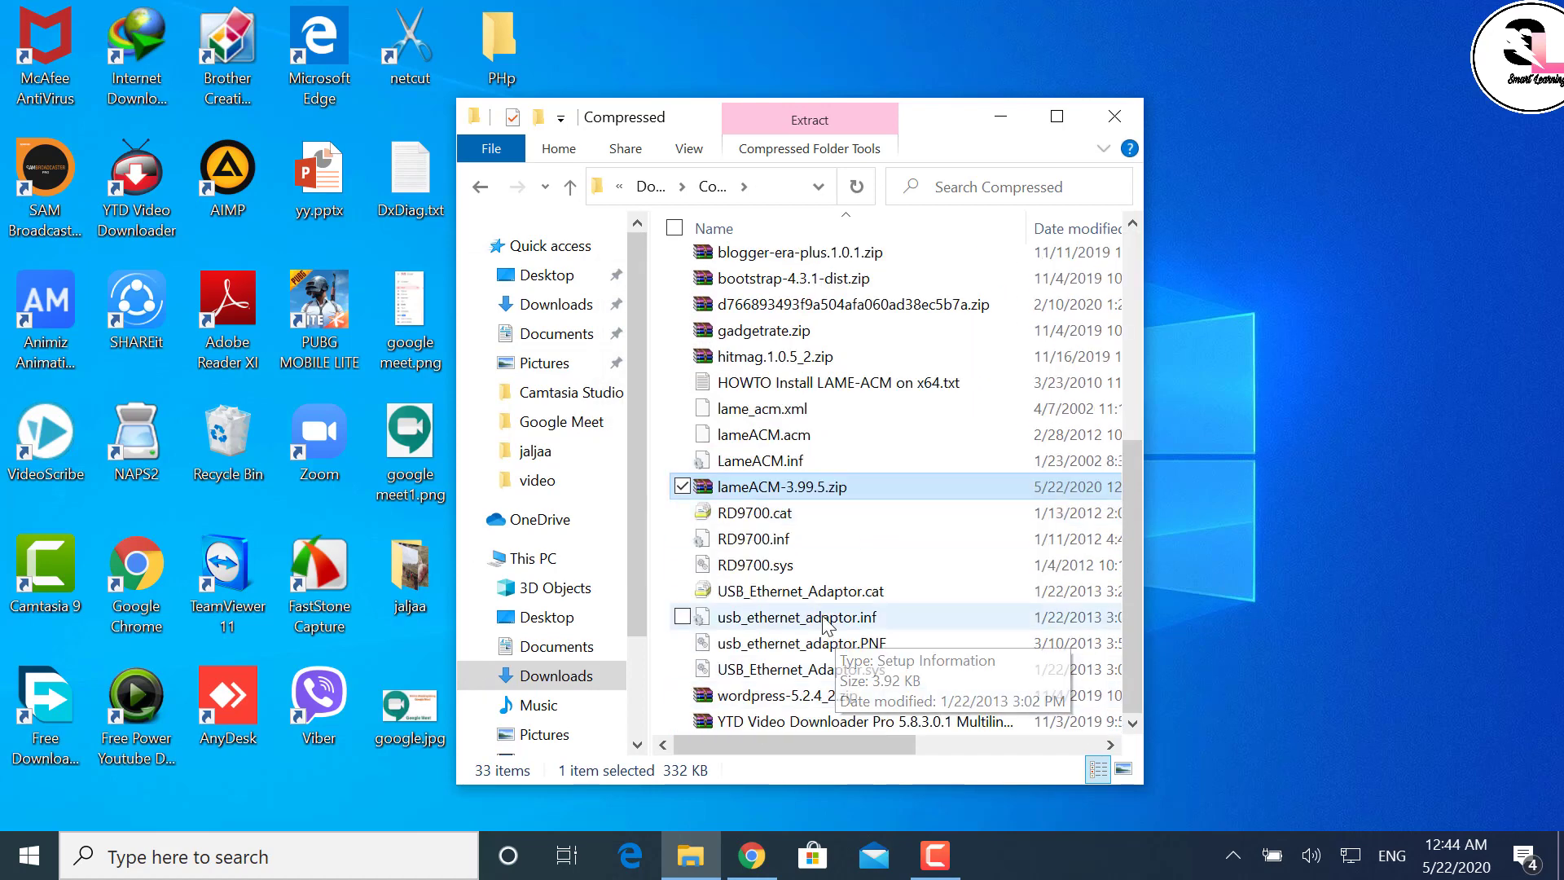
scroll(847, 497, "up", 5)
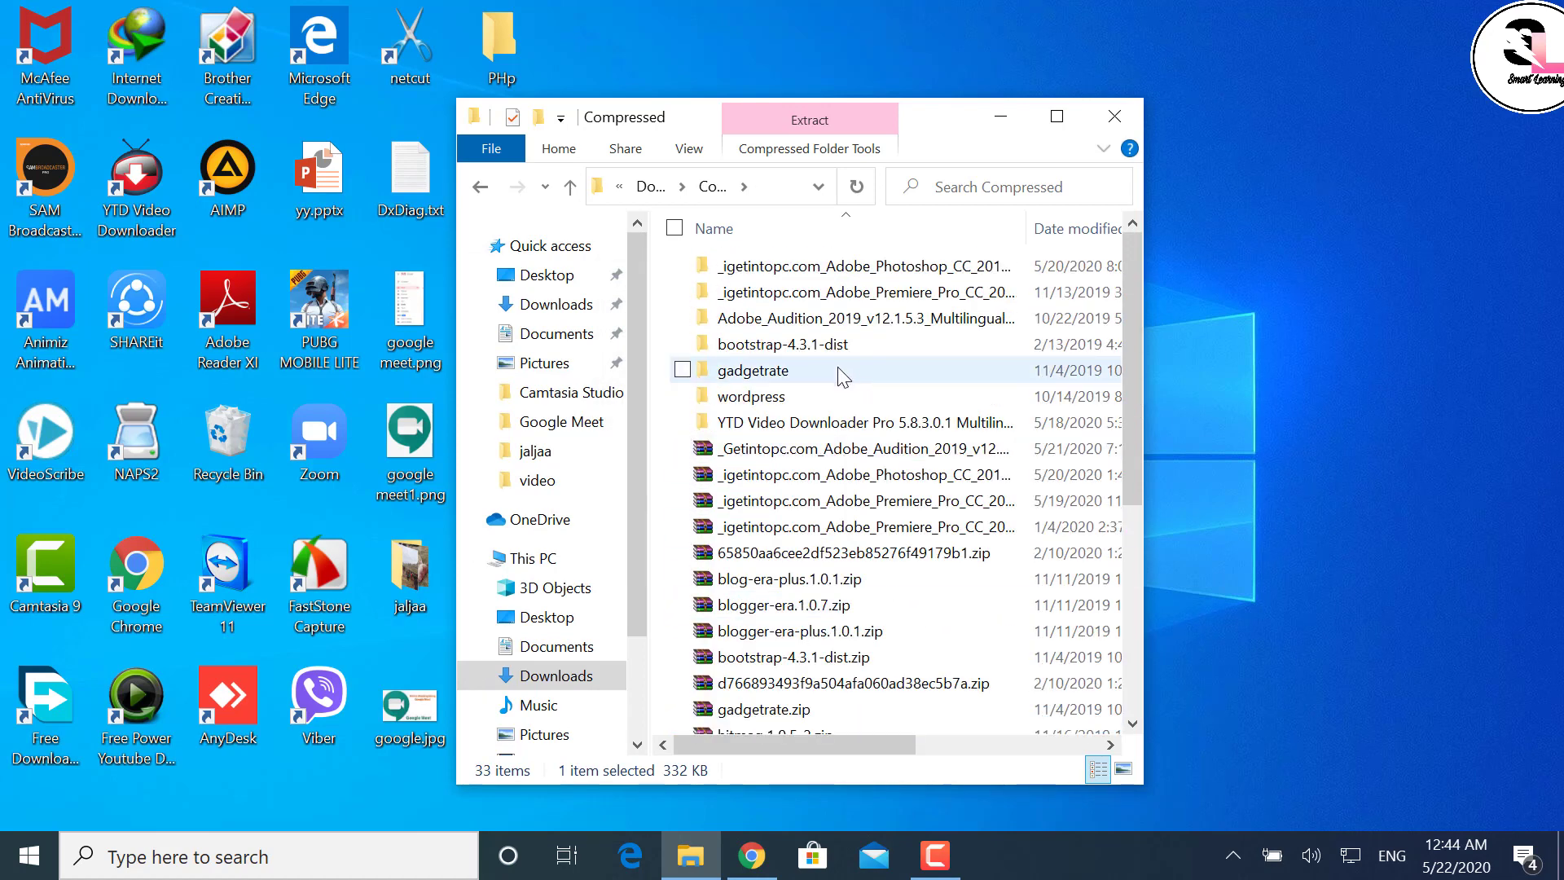
scroll(831, 552, "down", 5)
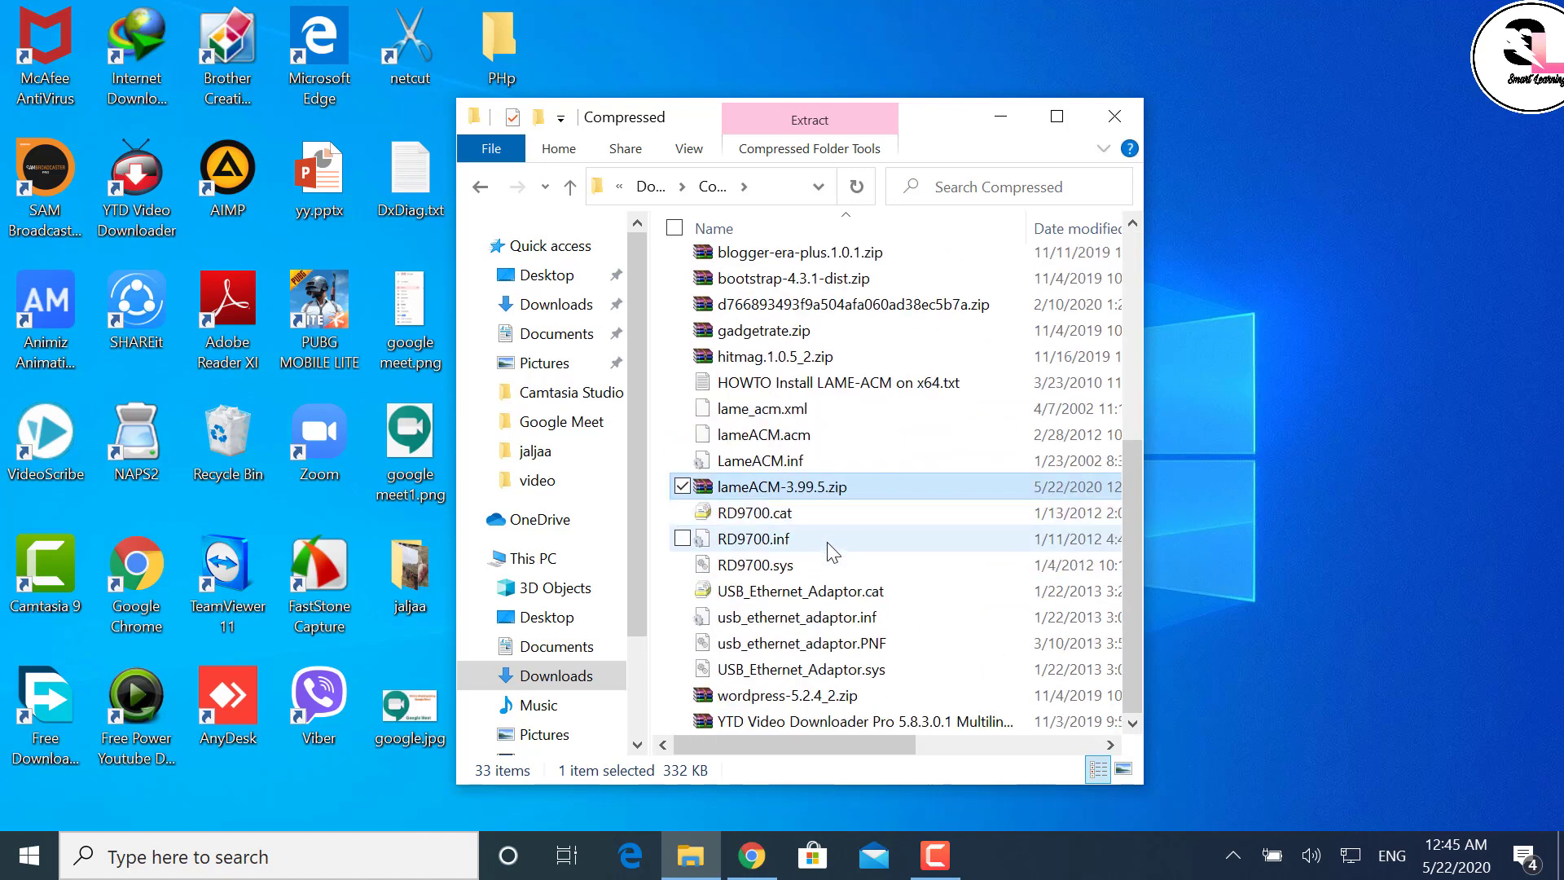
left_click_drag(1138, 612, 1130, 521)
left_click(774, 513)
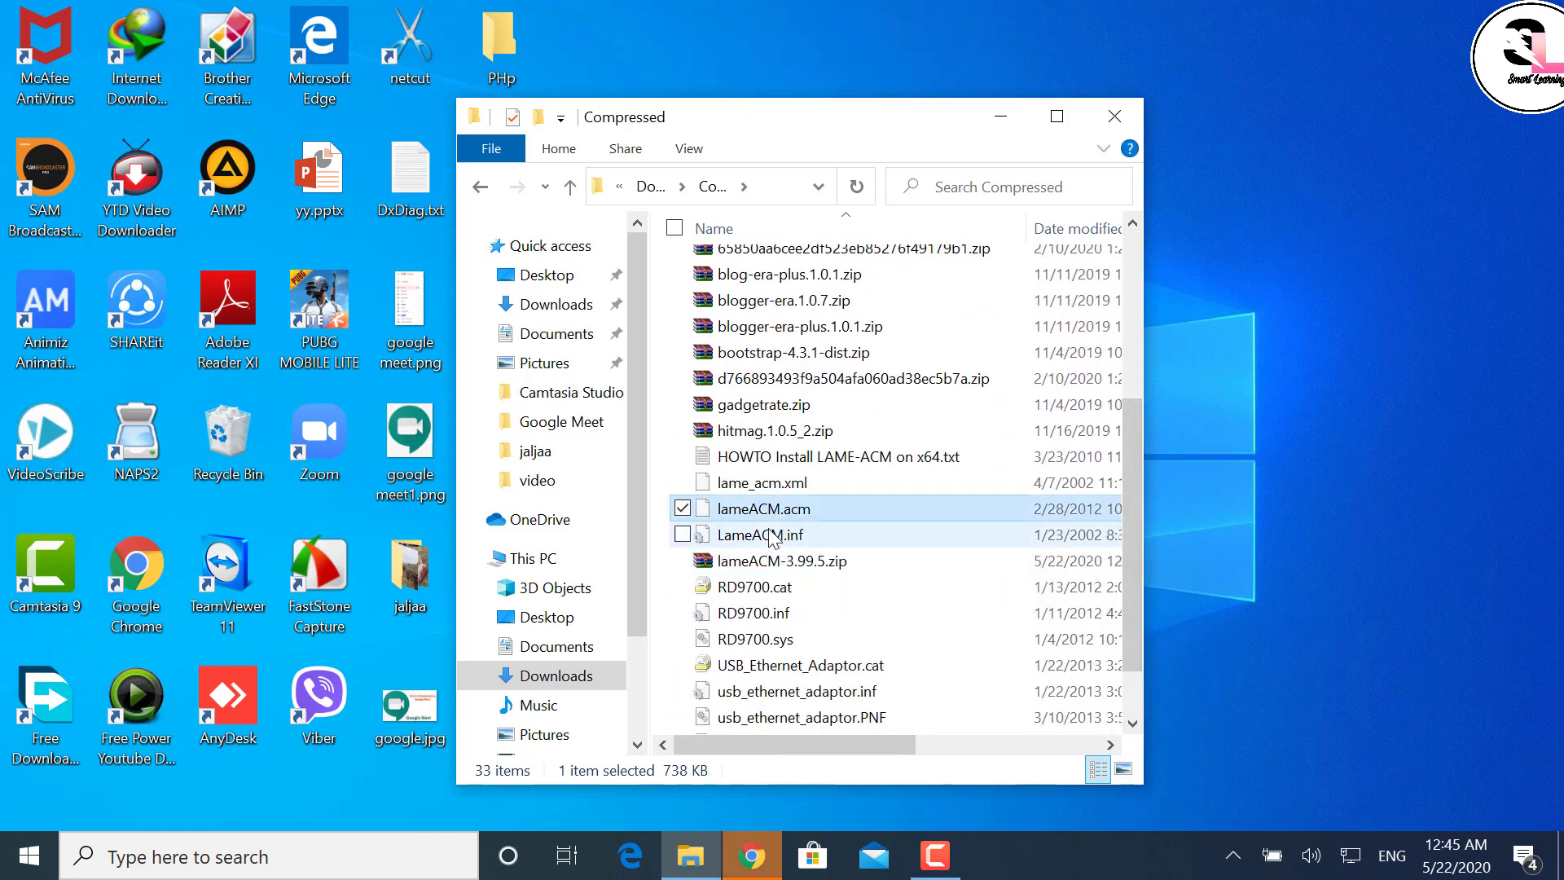
left_click(766, 537)
left_click(749, 510)
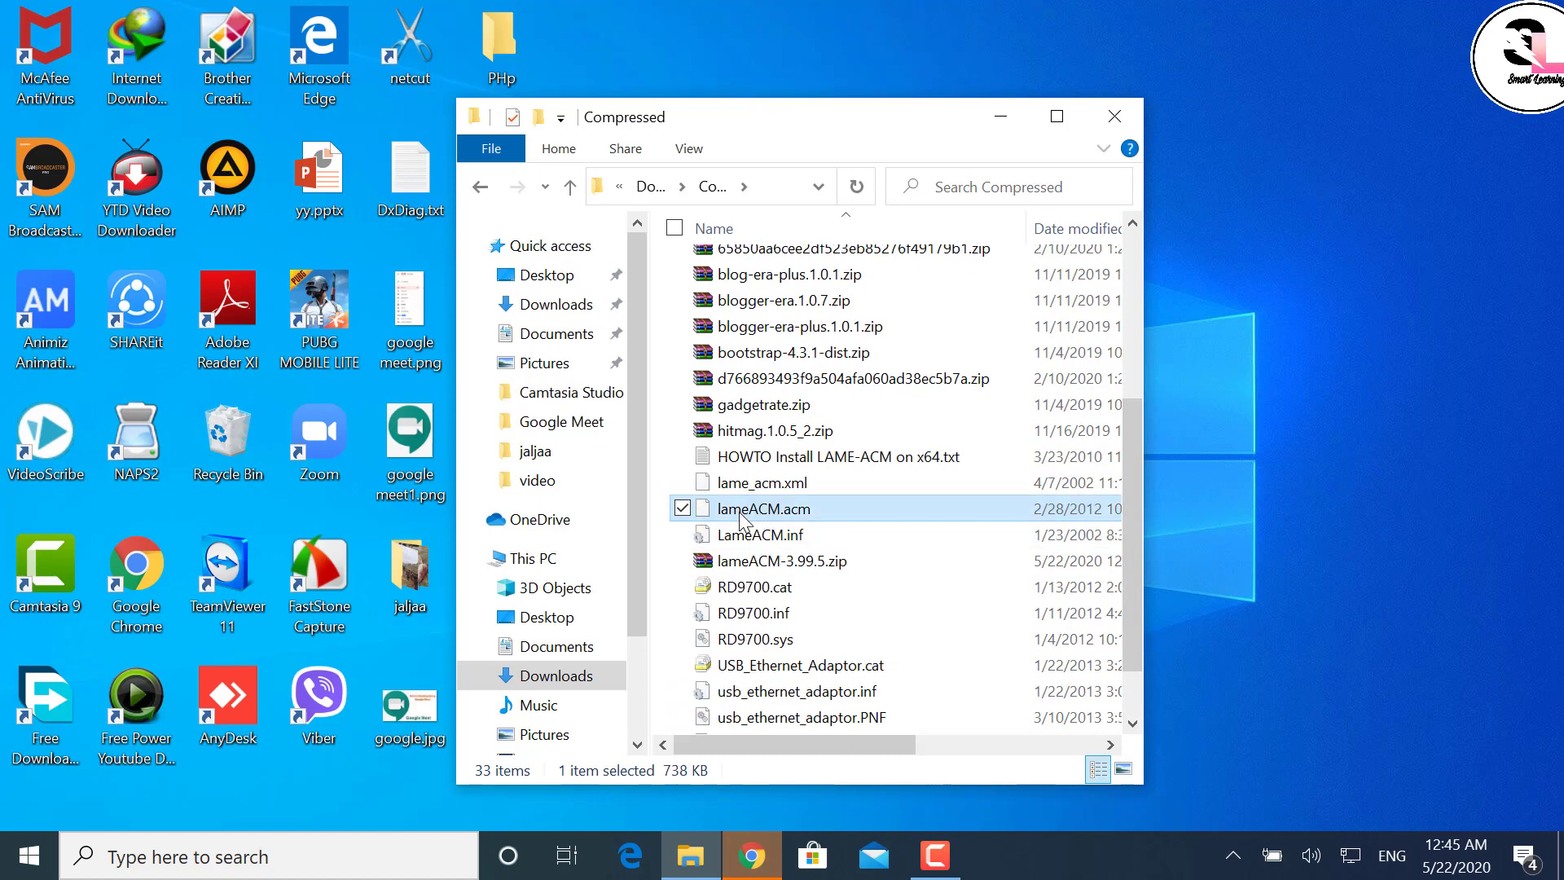
right_click(762, 562)
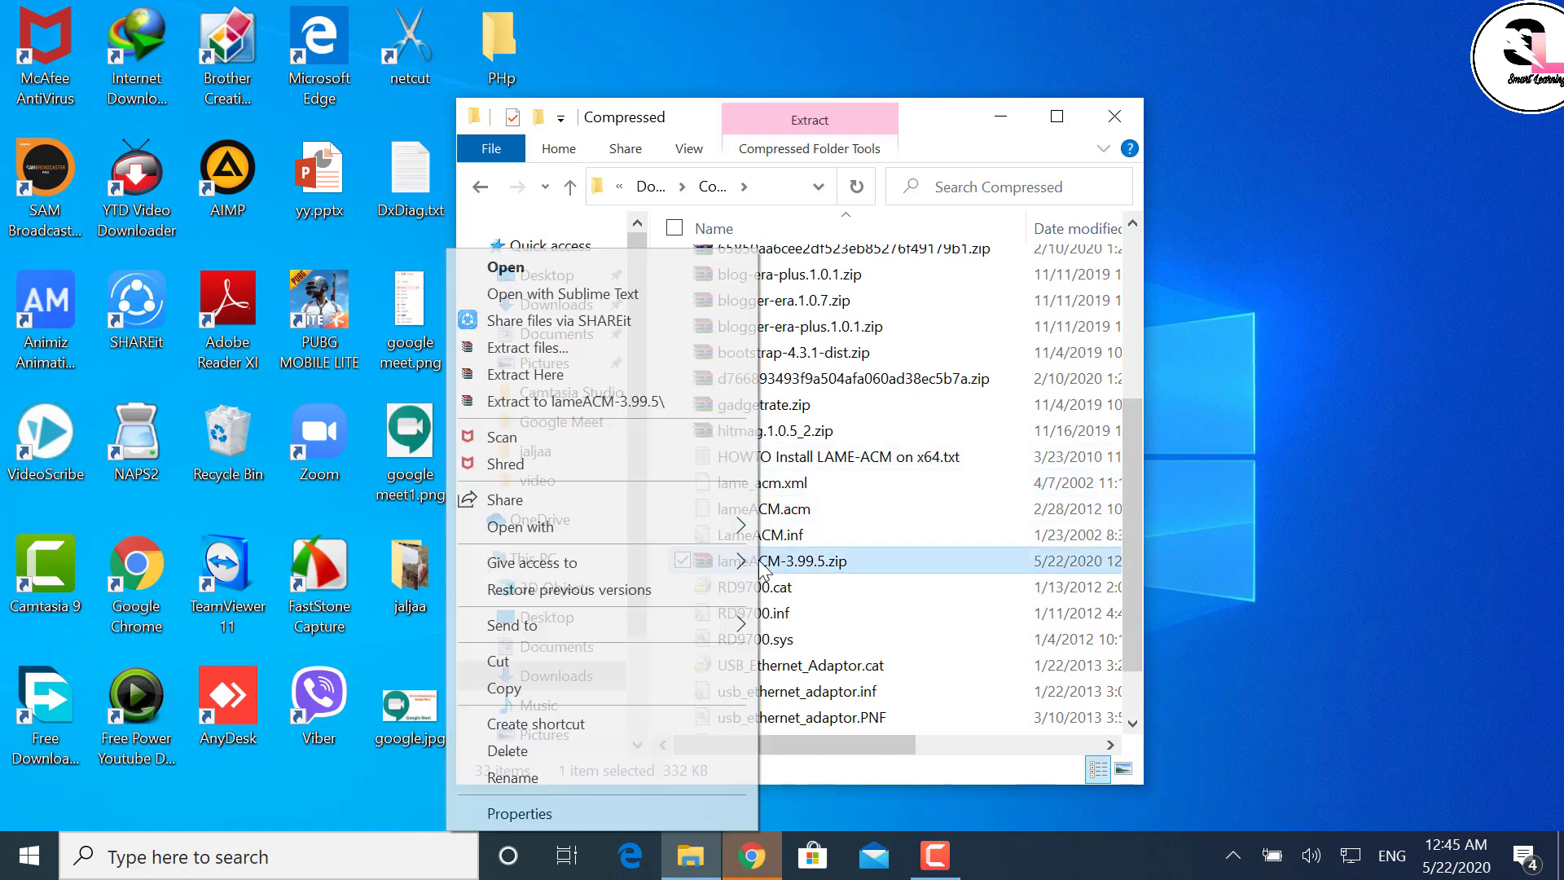
key("Escape")
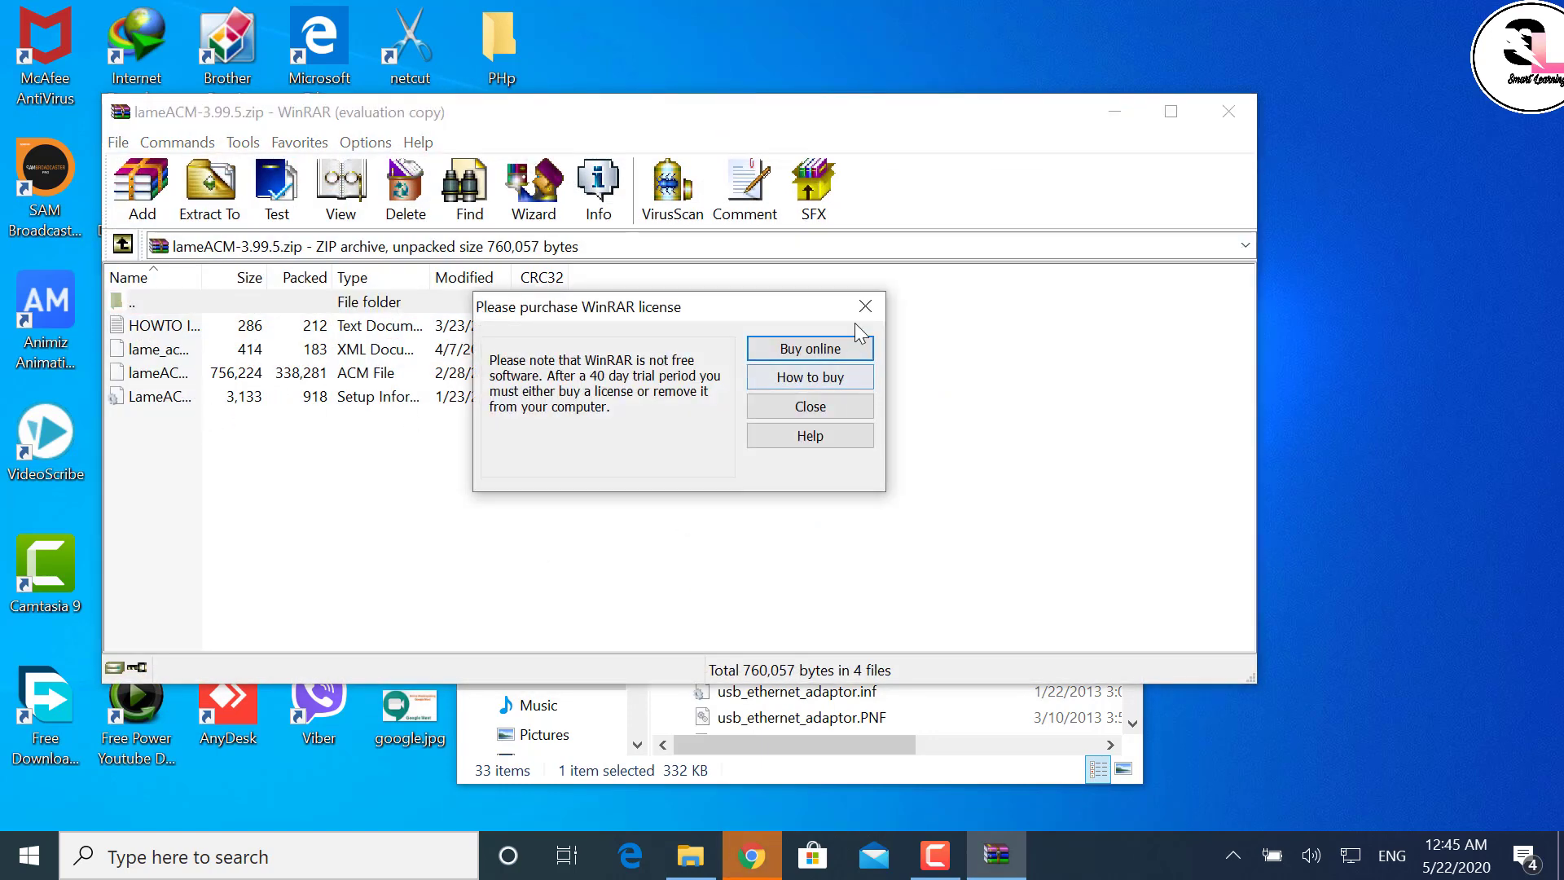
left_click(865, 307)
left_click(1241, 128)
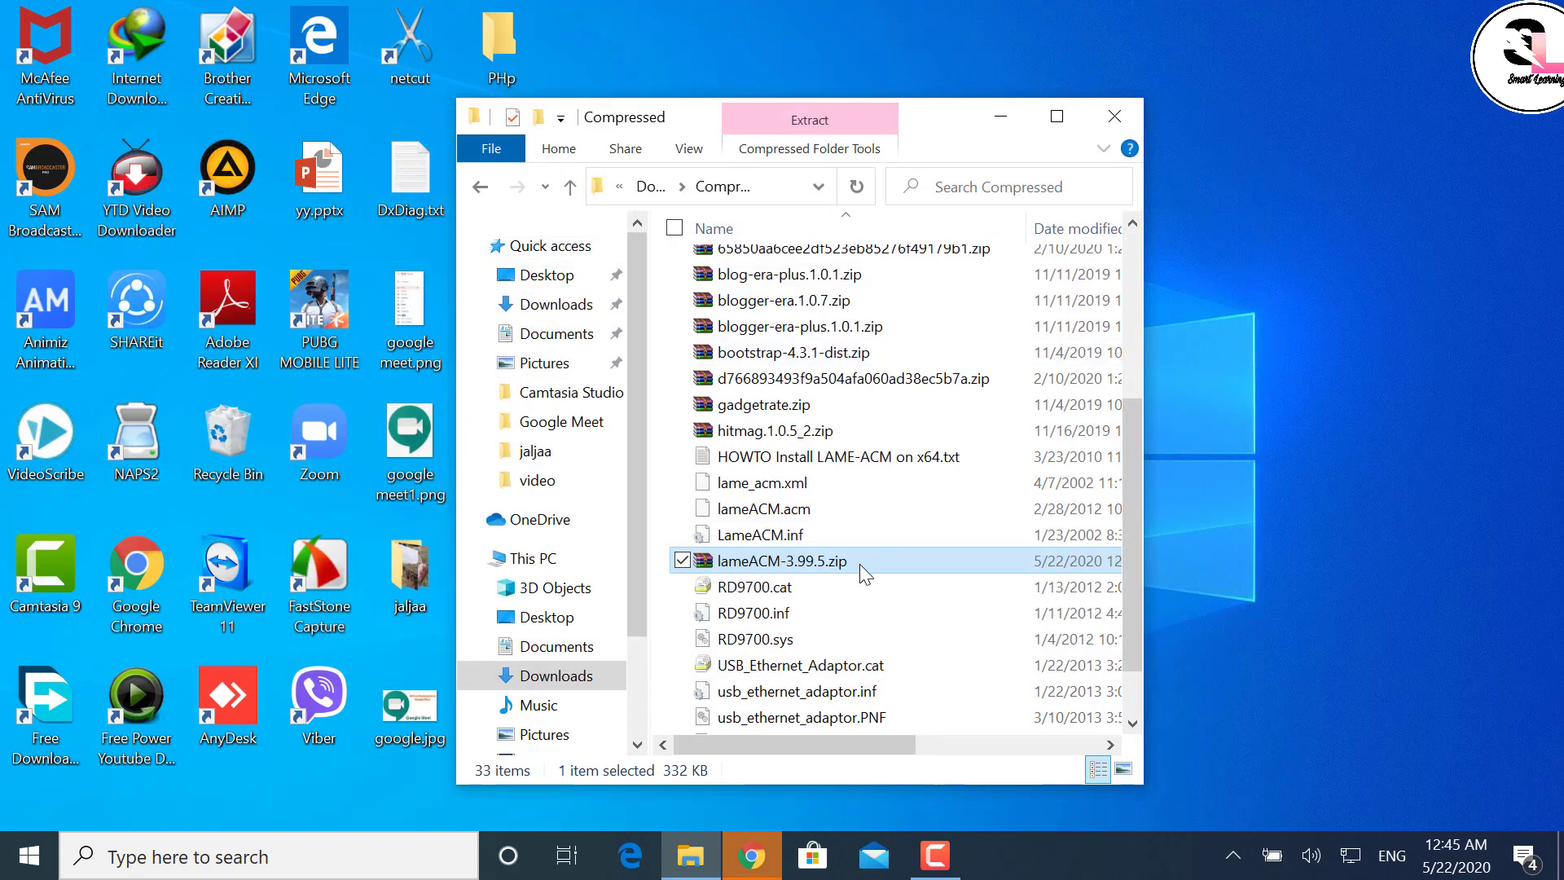
Install the LAME ACM codec from the extracted LameACM.inf file.
left_click(783, 536)
left_click(751, 511)
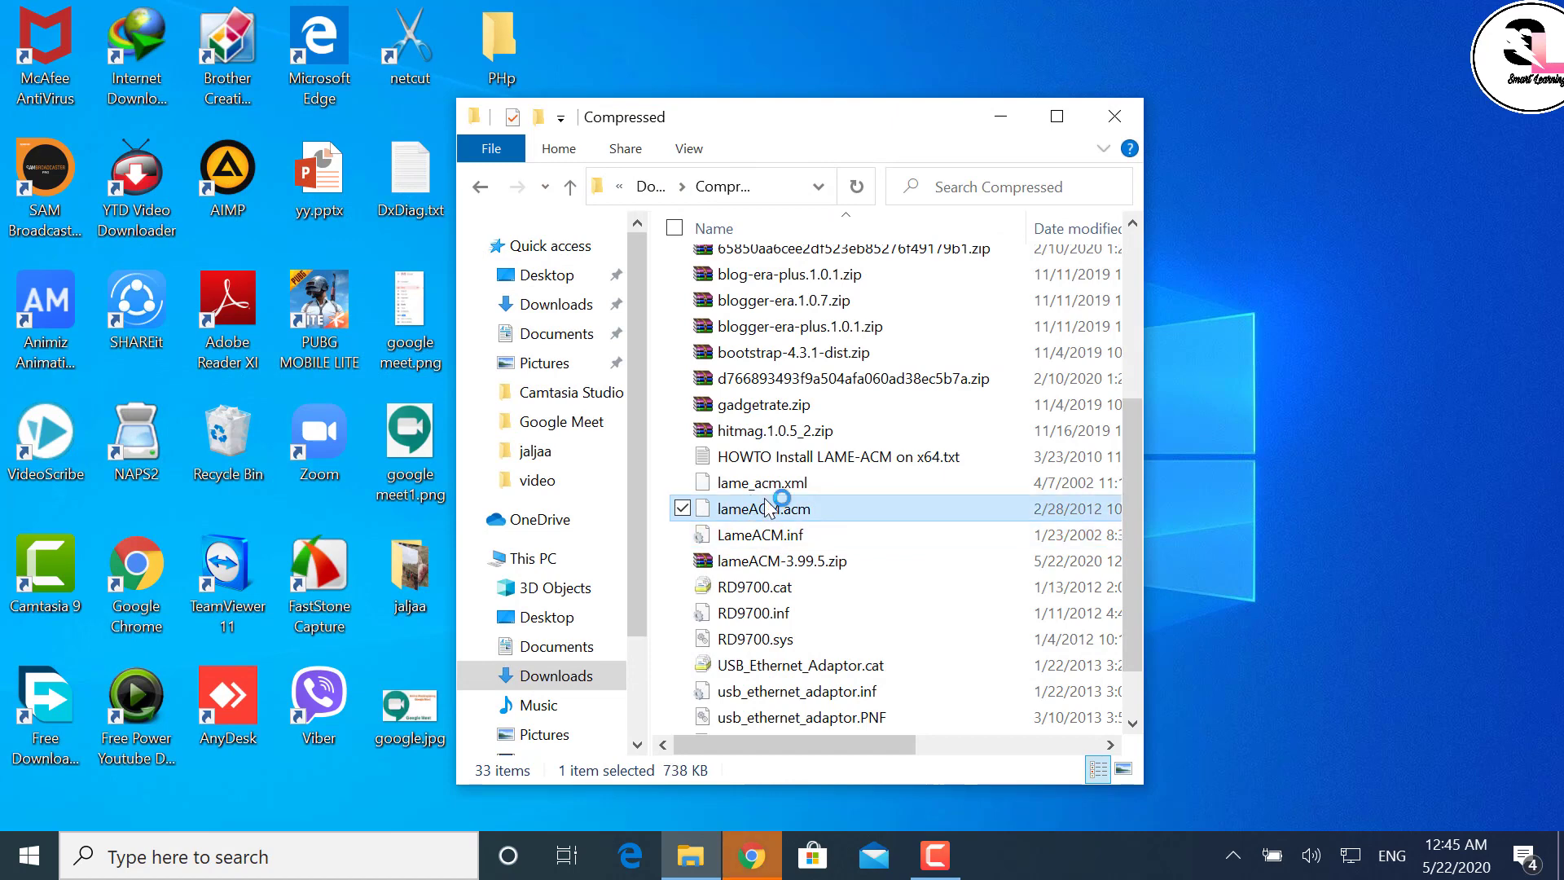
left_click(769, 536)
right_click(770, 539)
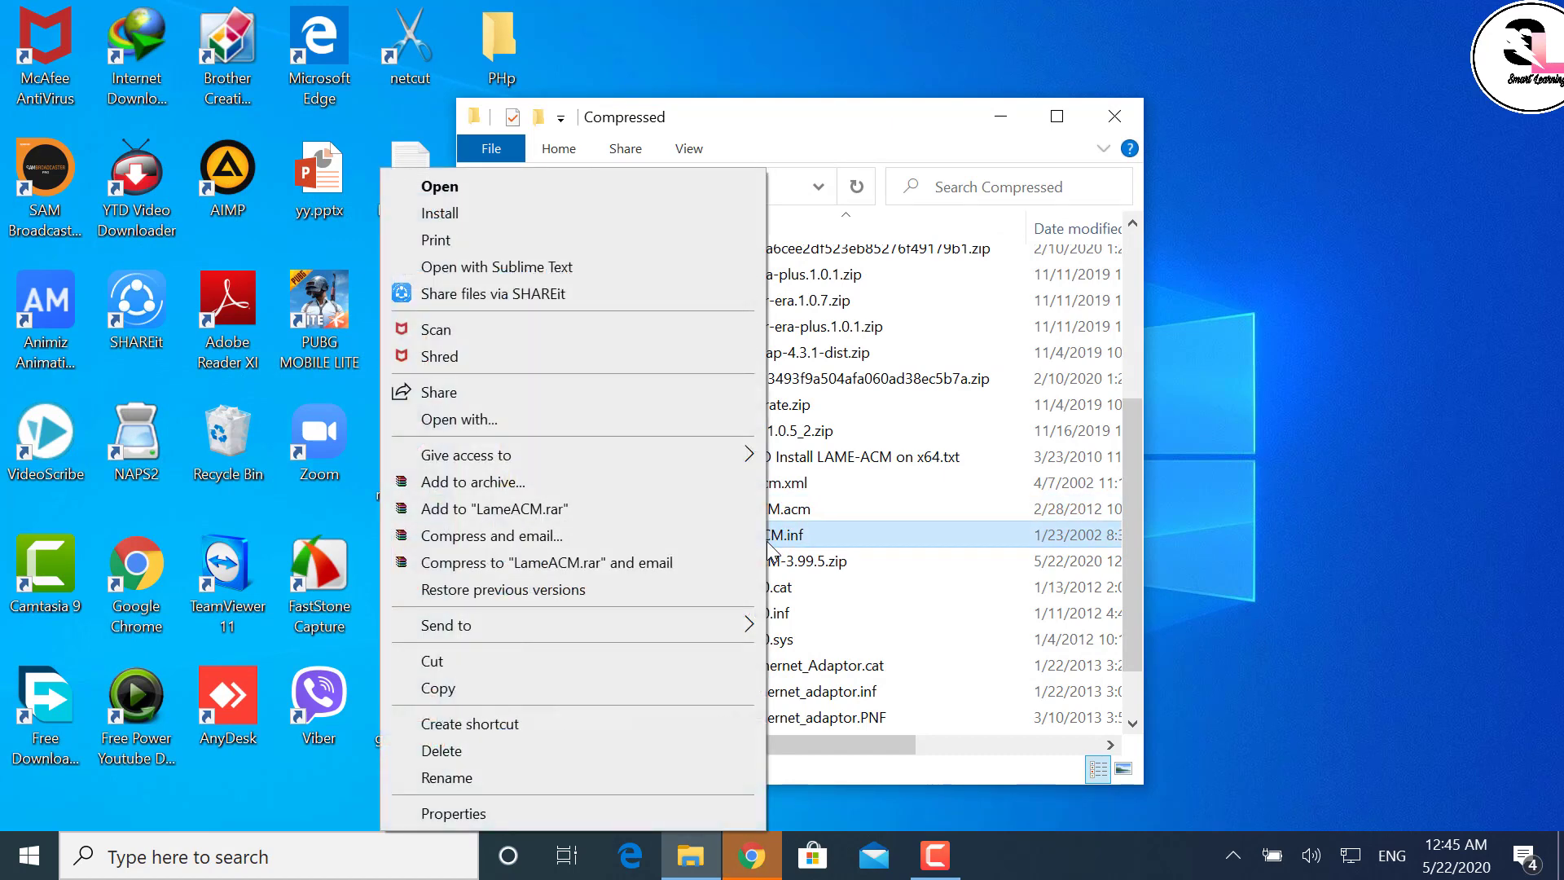
left_click(791, 518)
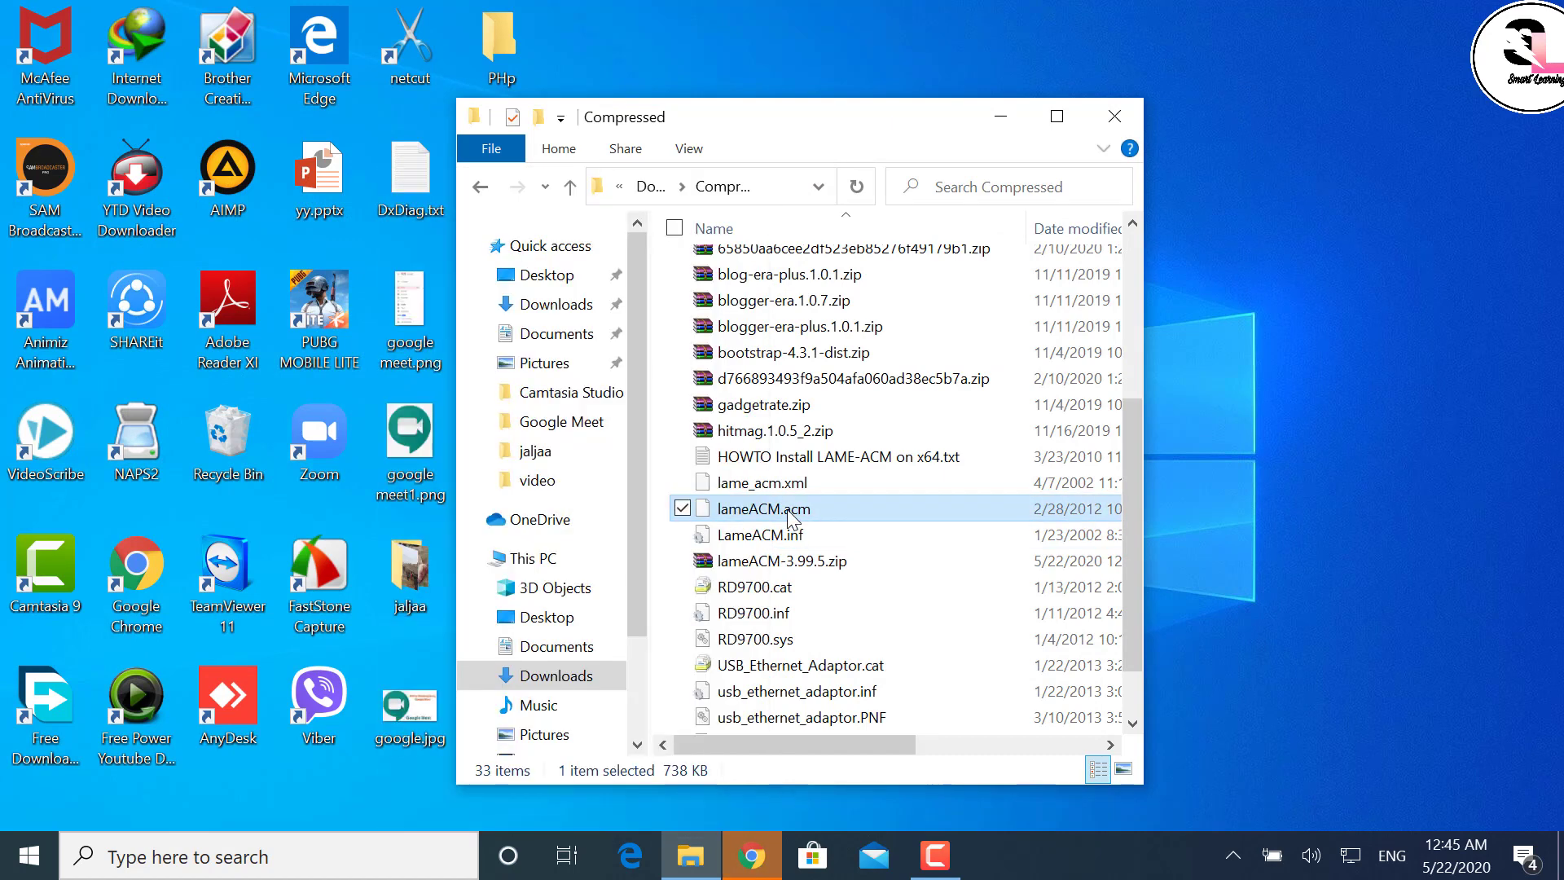
right_click(790, 518)
left_click(805, 534)
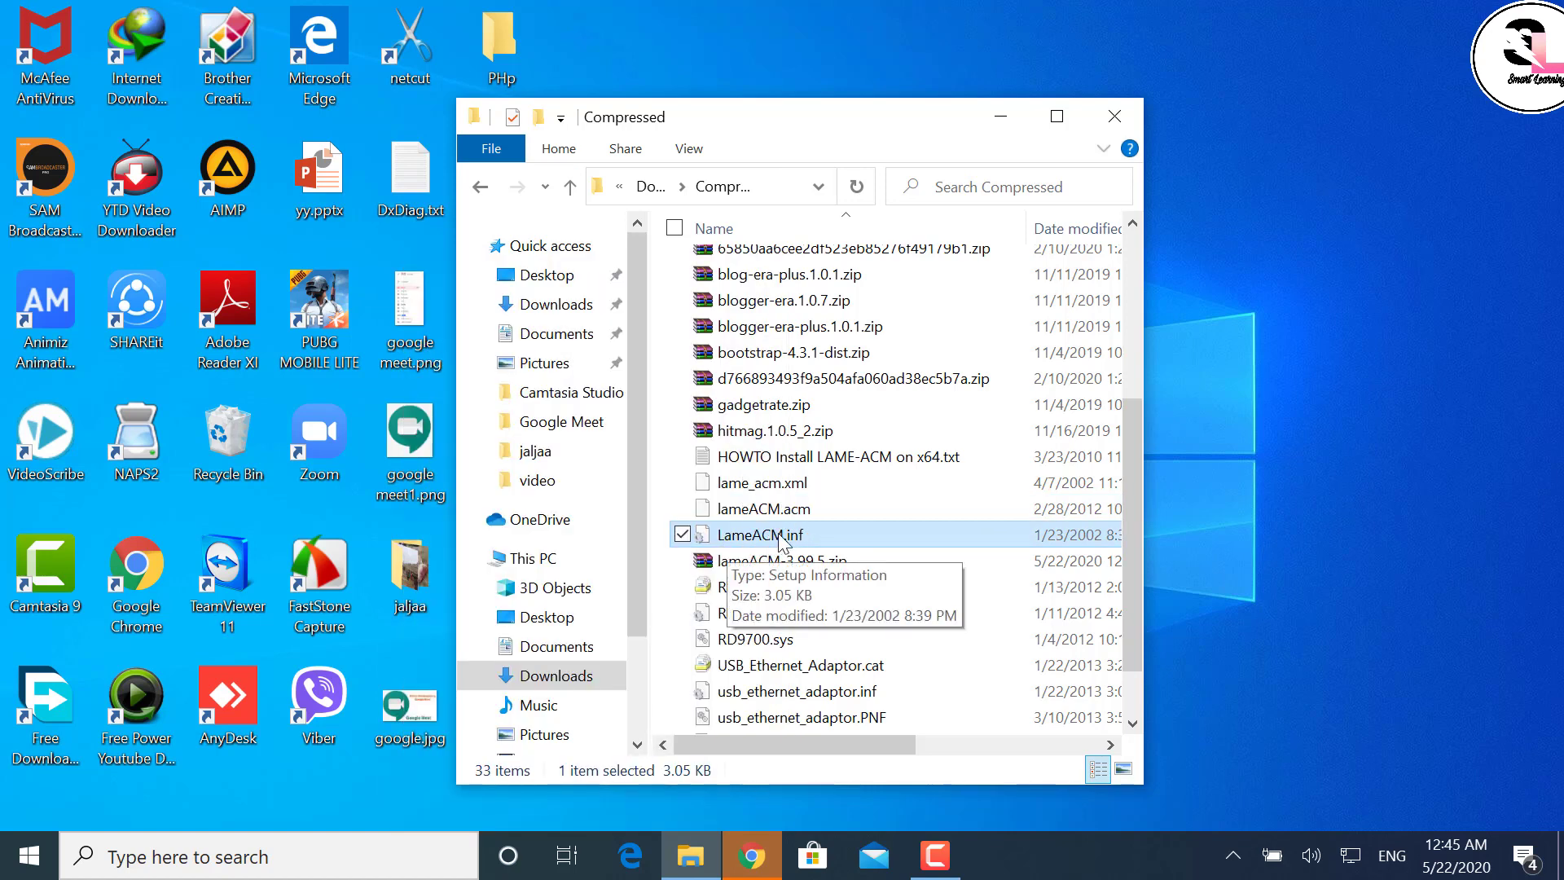
right_click(795, 540)
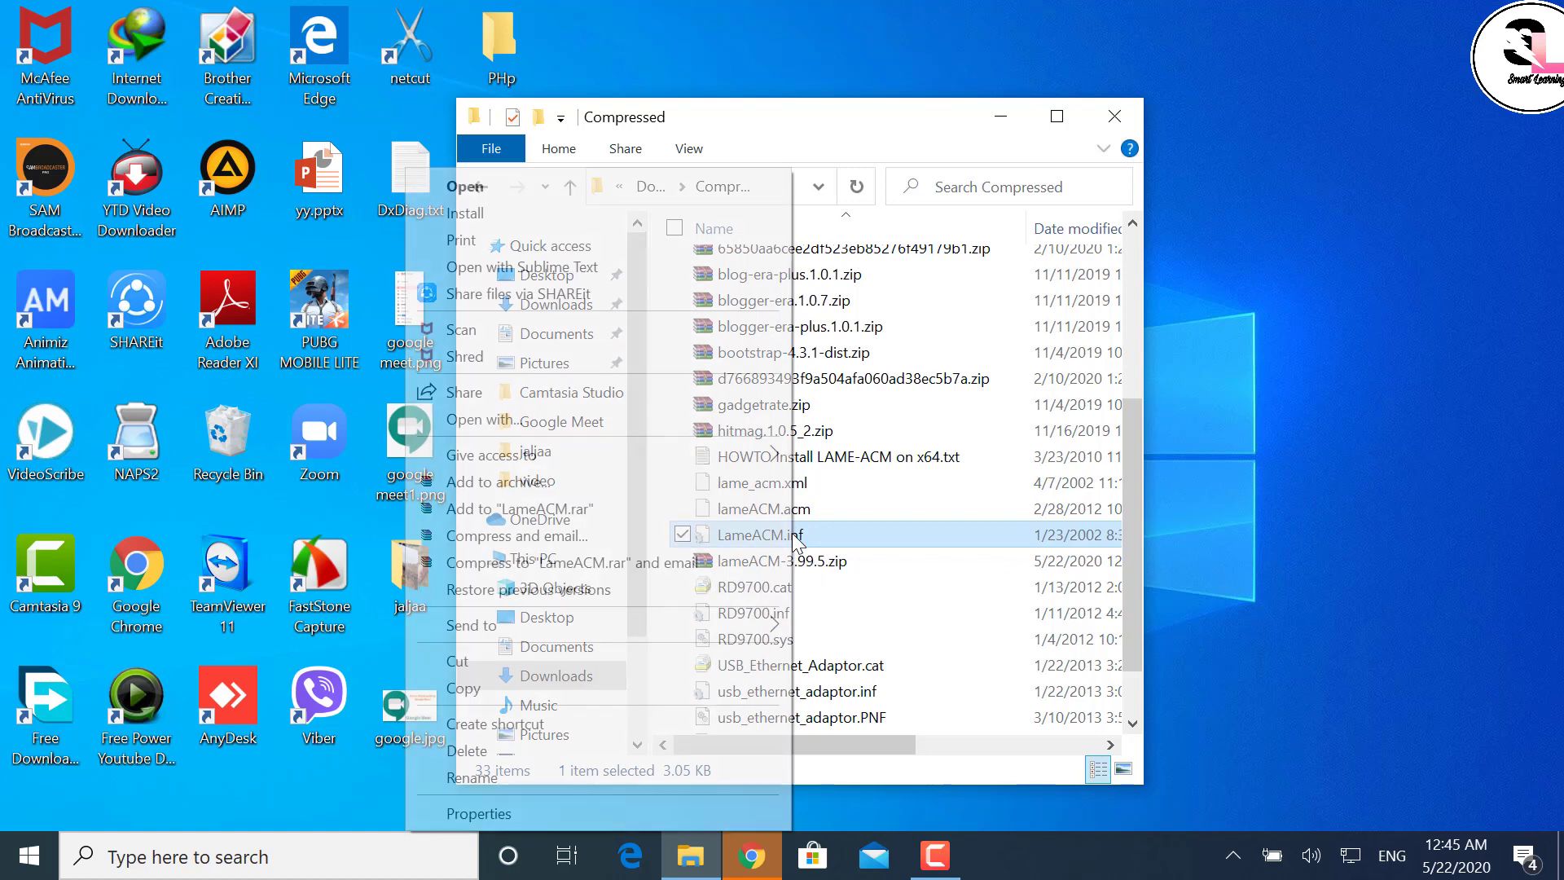
left_click(475, 215)
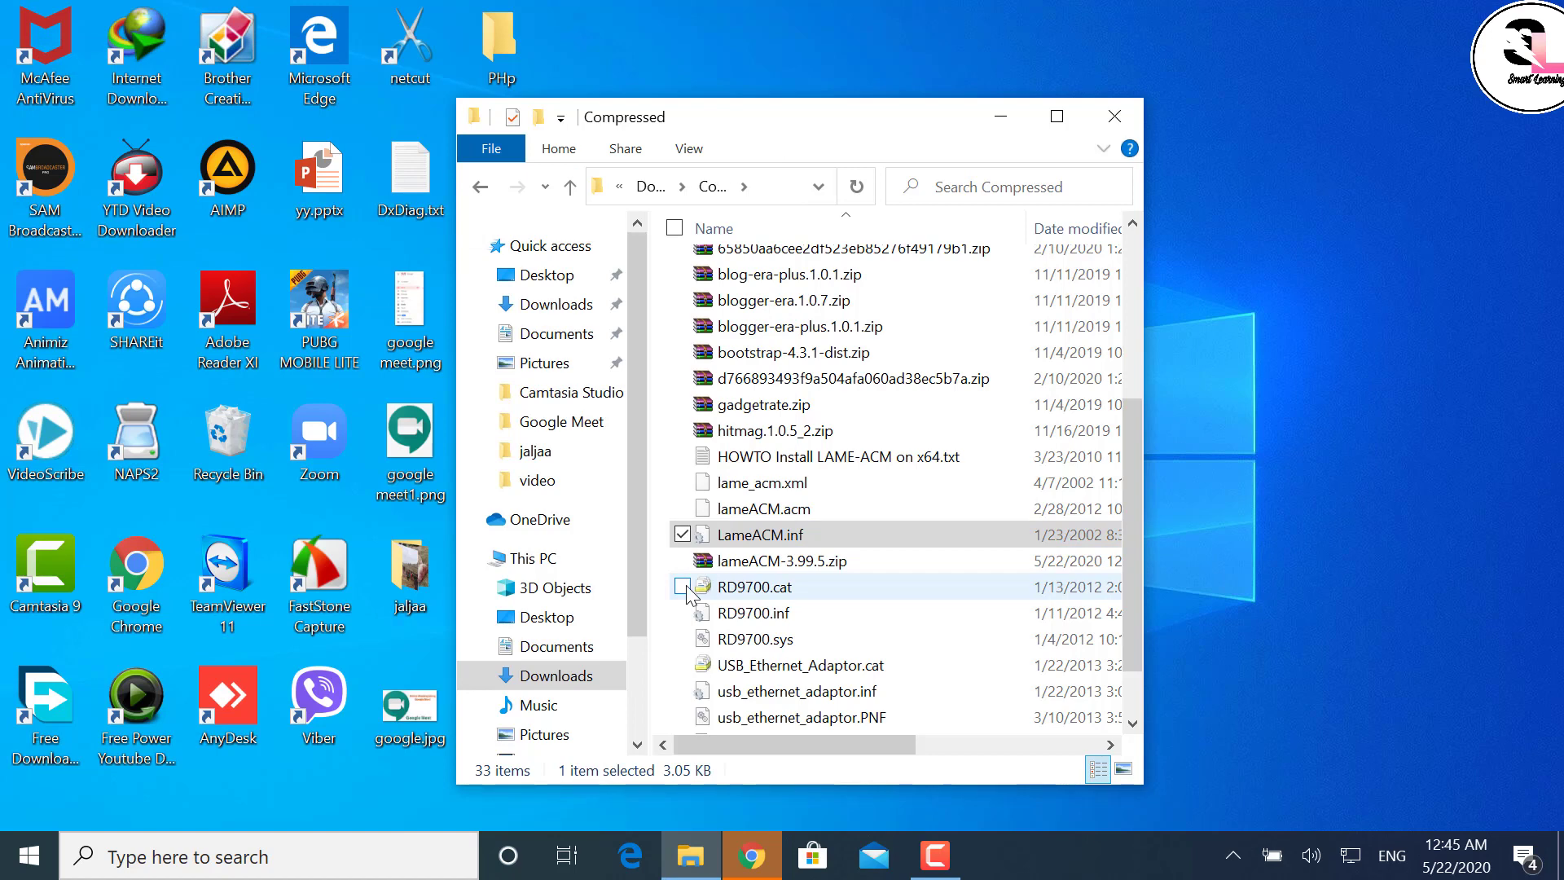
Copy LameACM.inf and go to the root of Local Disk (C:).
right_click(743, 540)
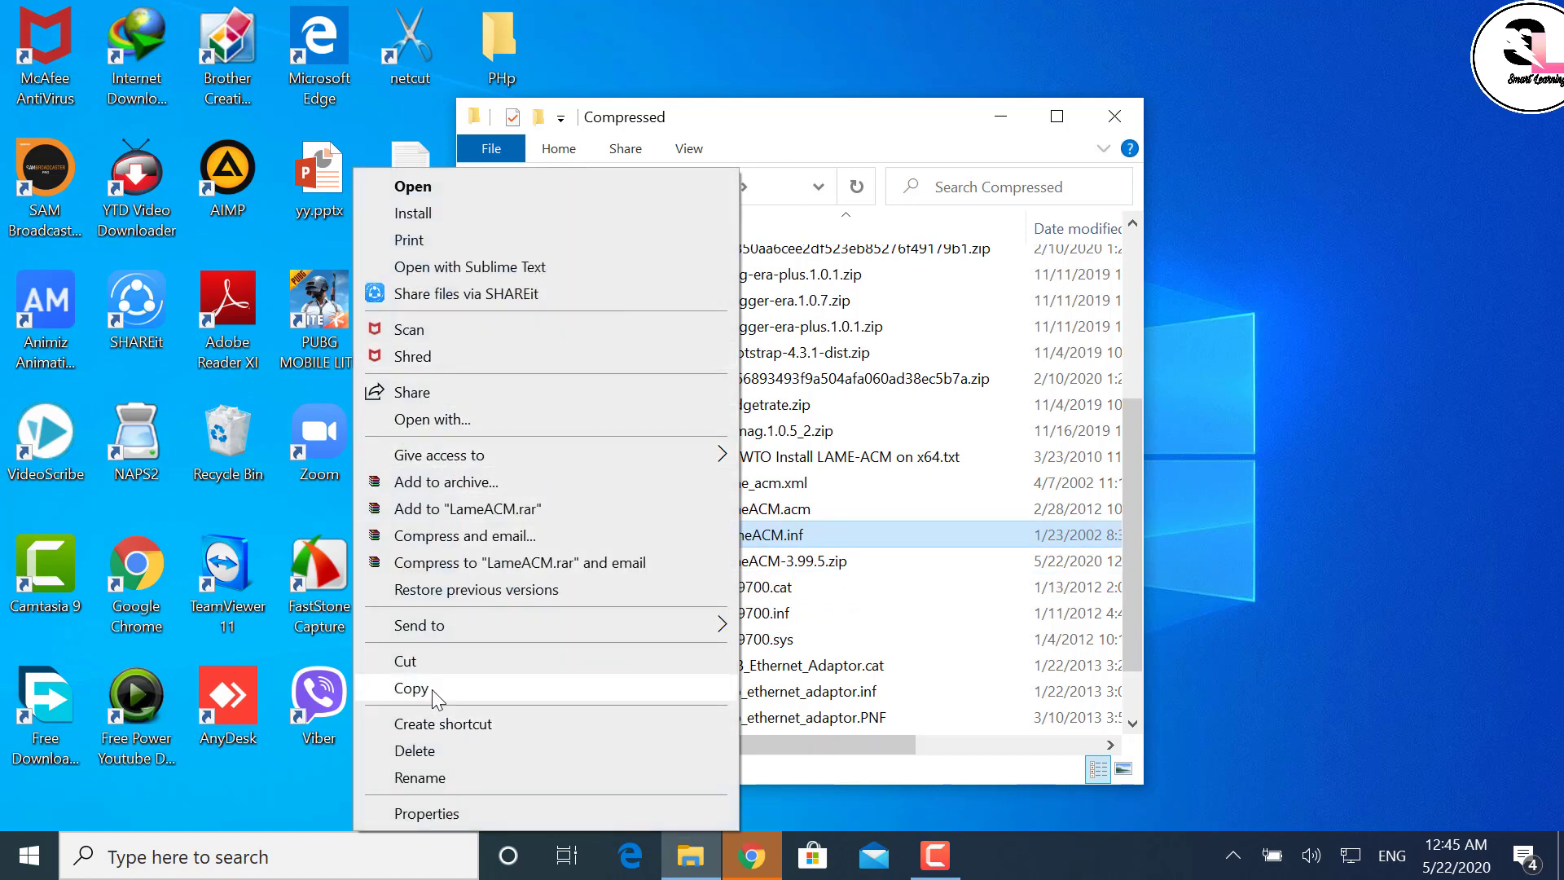
left_click(432, 690)
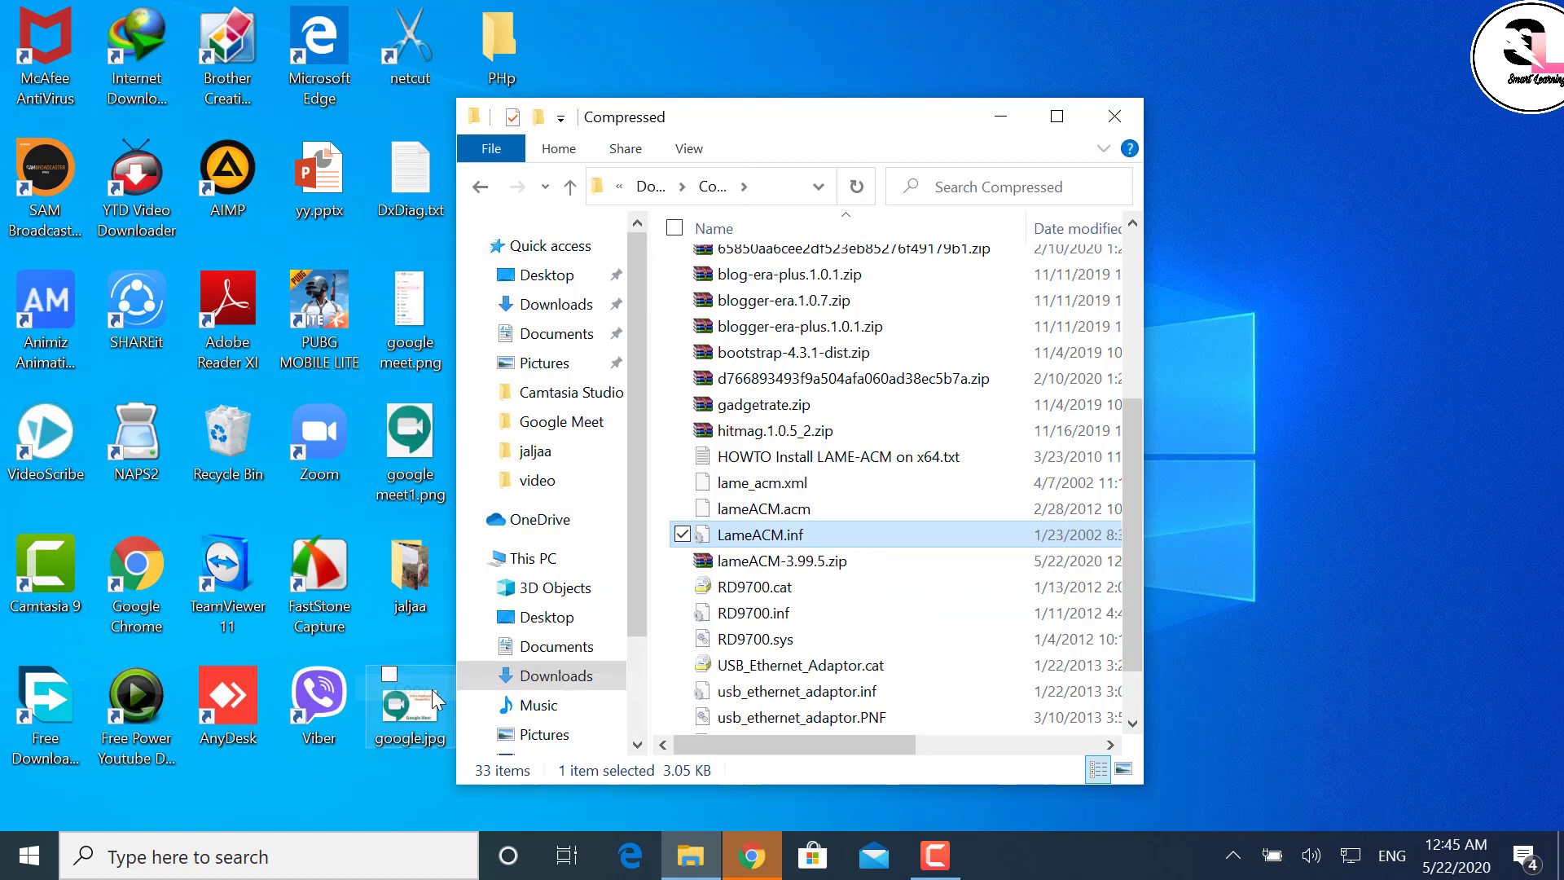
left_click(533, 560)
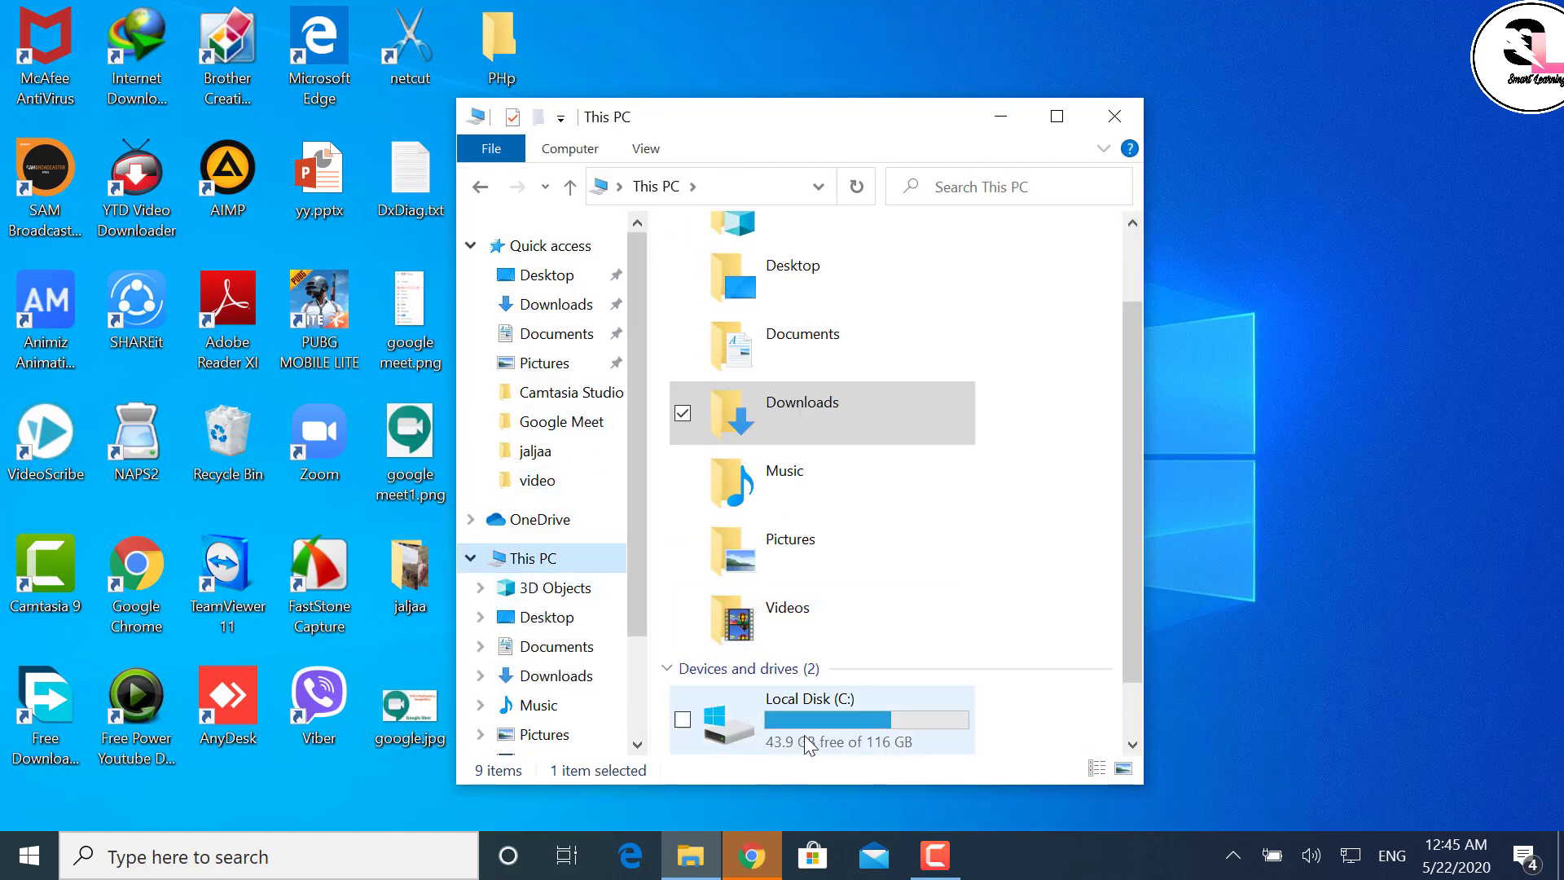
double_click(808, 712)
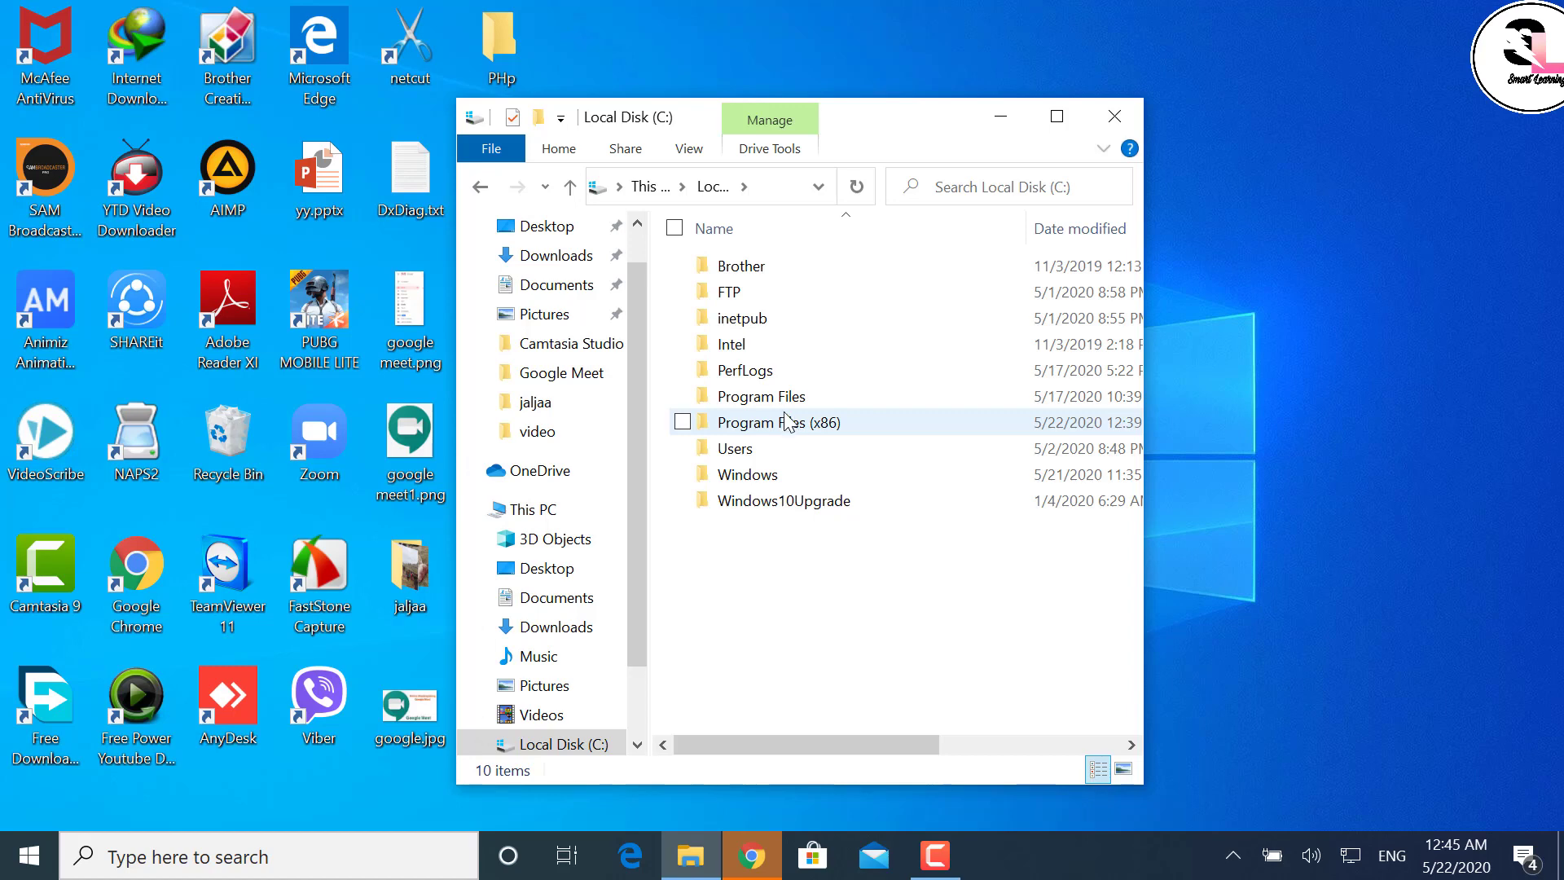
left_click(774, 398)
left_click(782, 447)
double_click(771, 398)
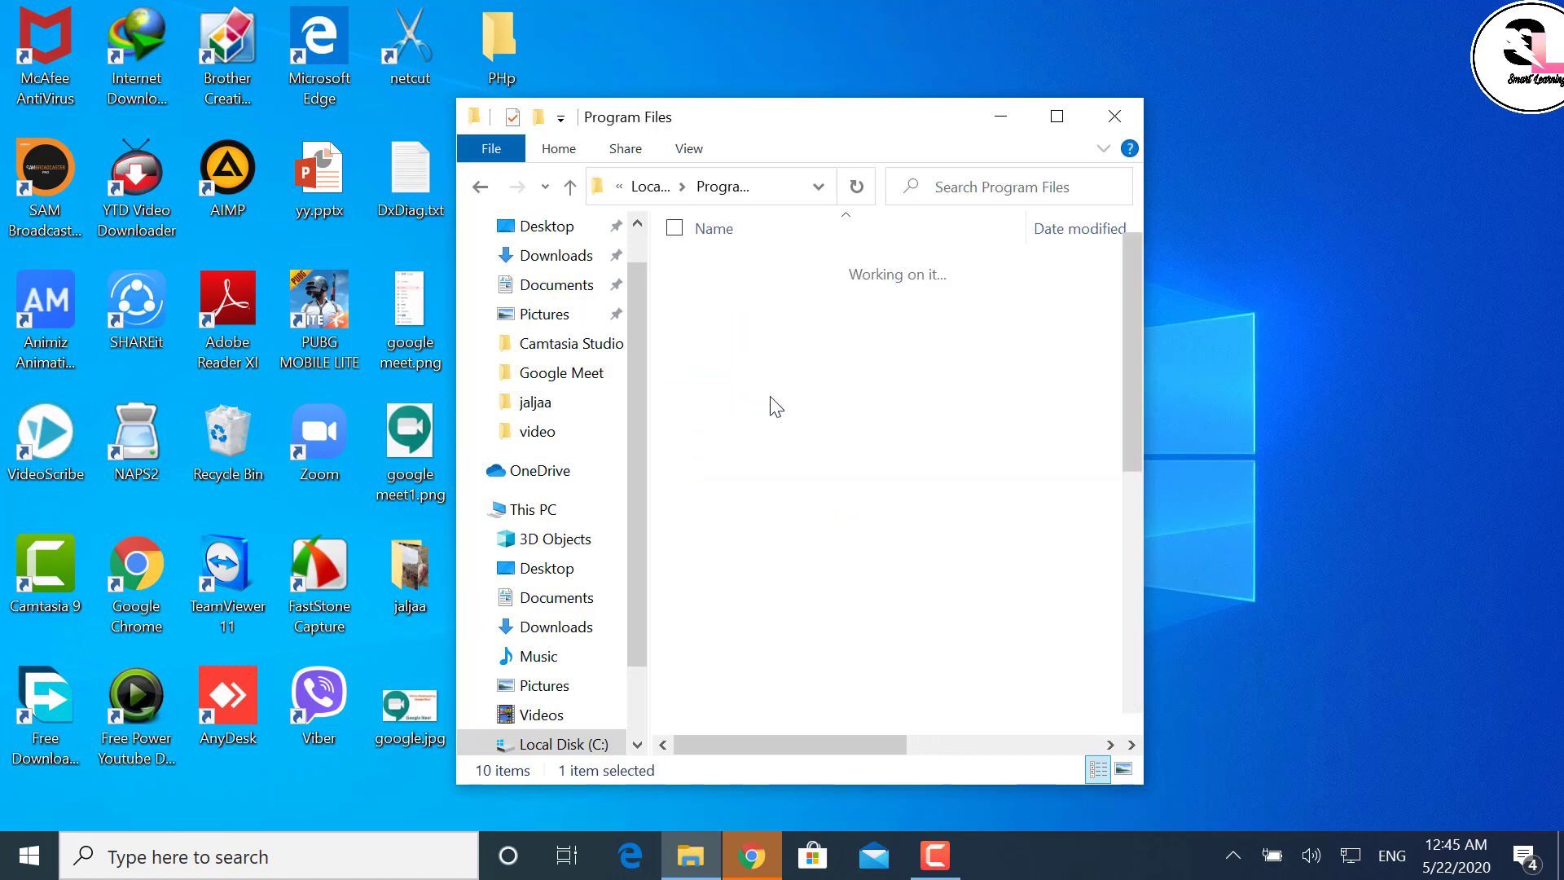
left_click(748, 371)
scroll(748, 371, "down", 6)
left_click(747, 379)
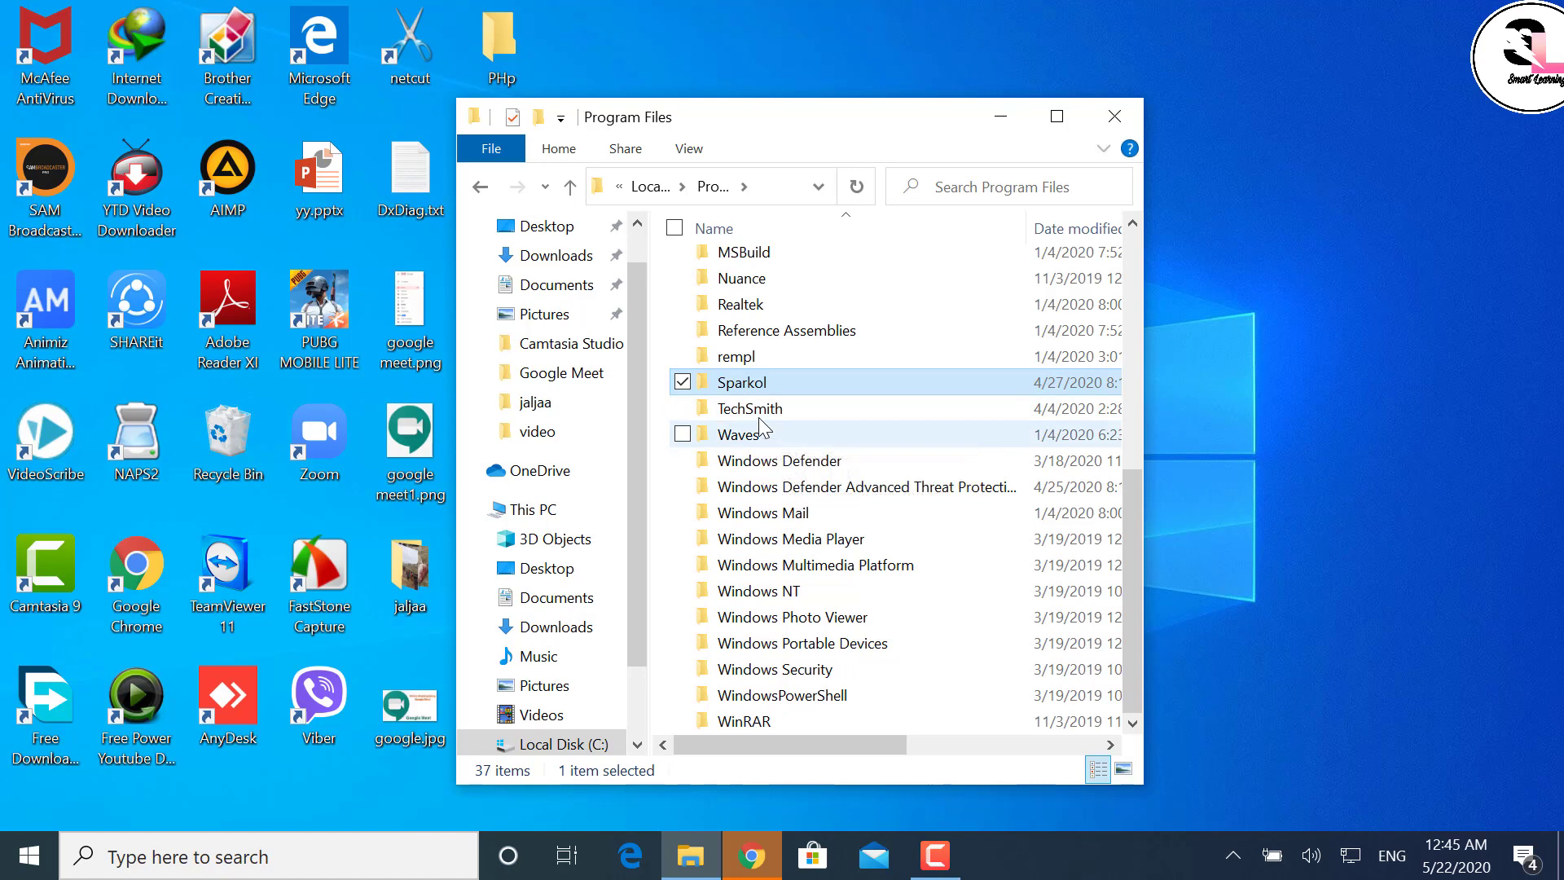
left_click(481, 188)
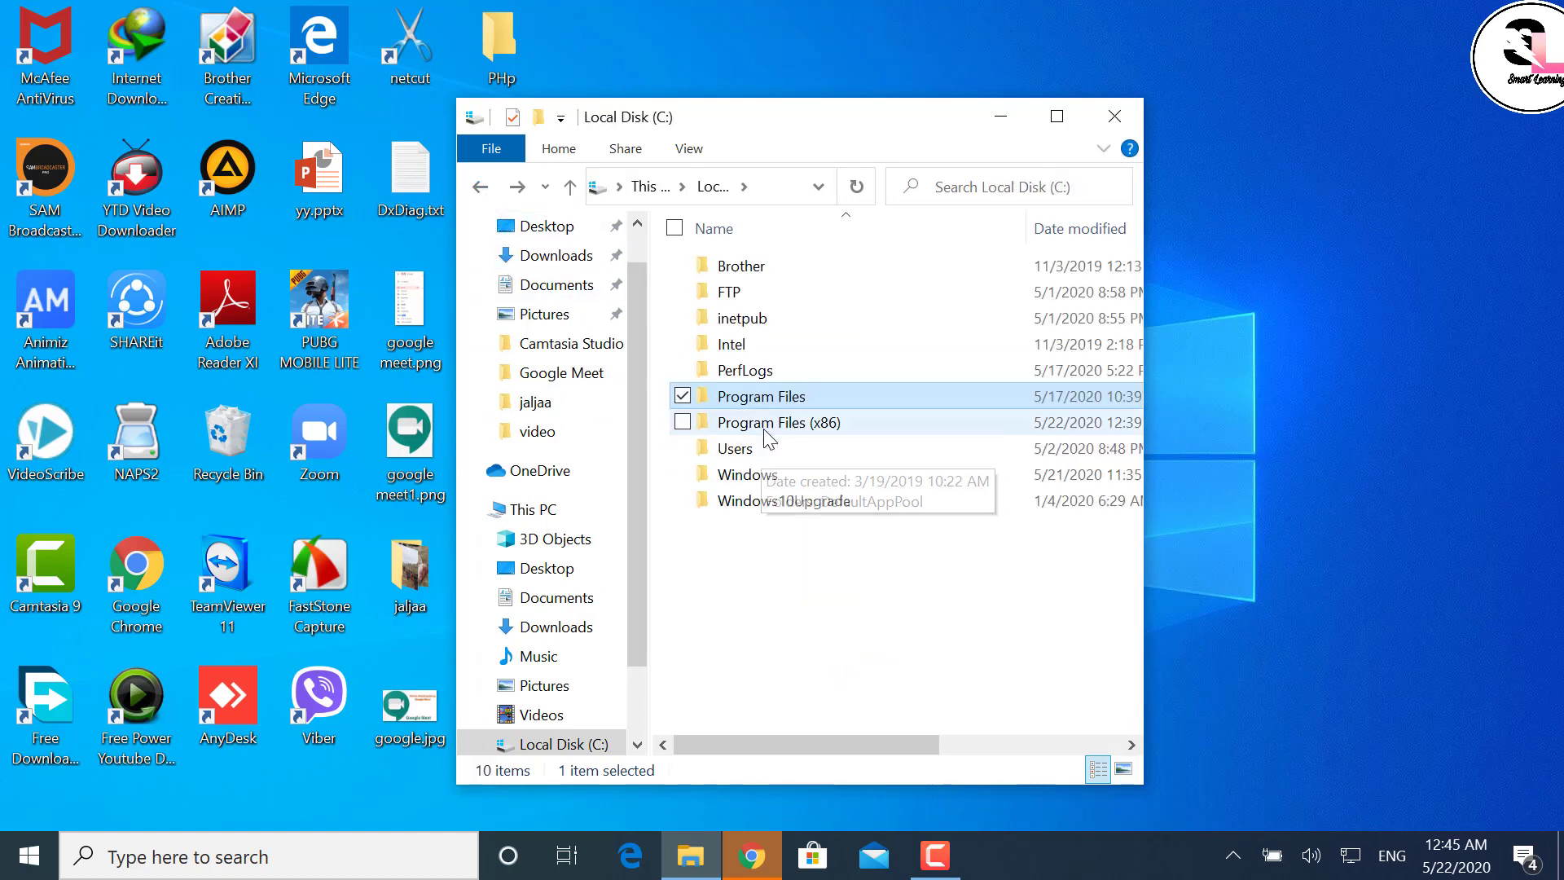
Open the SAMBC folder inside SpacialAudio under Program Files (x86).
double_click(770, 440)
left_click(737, 394)
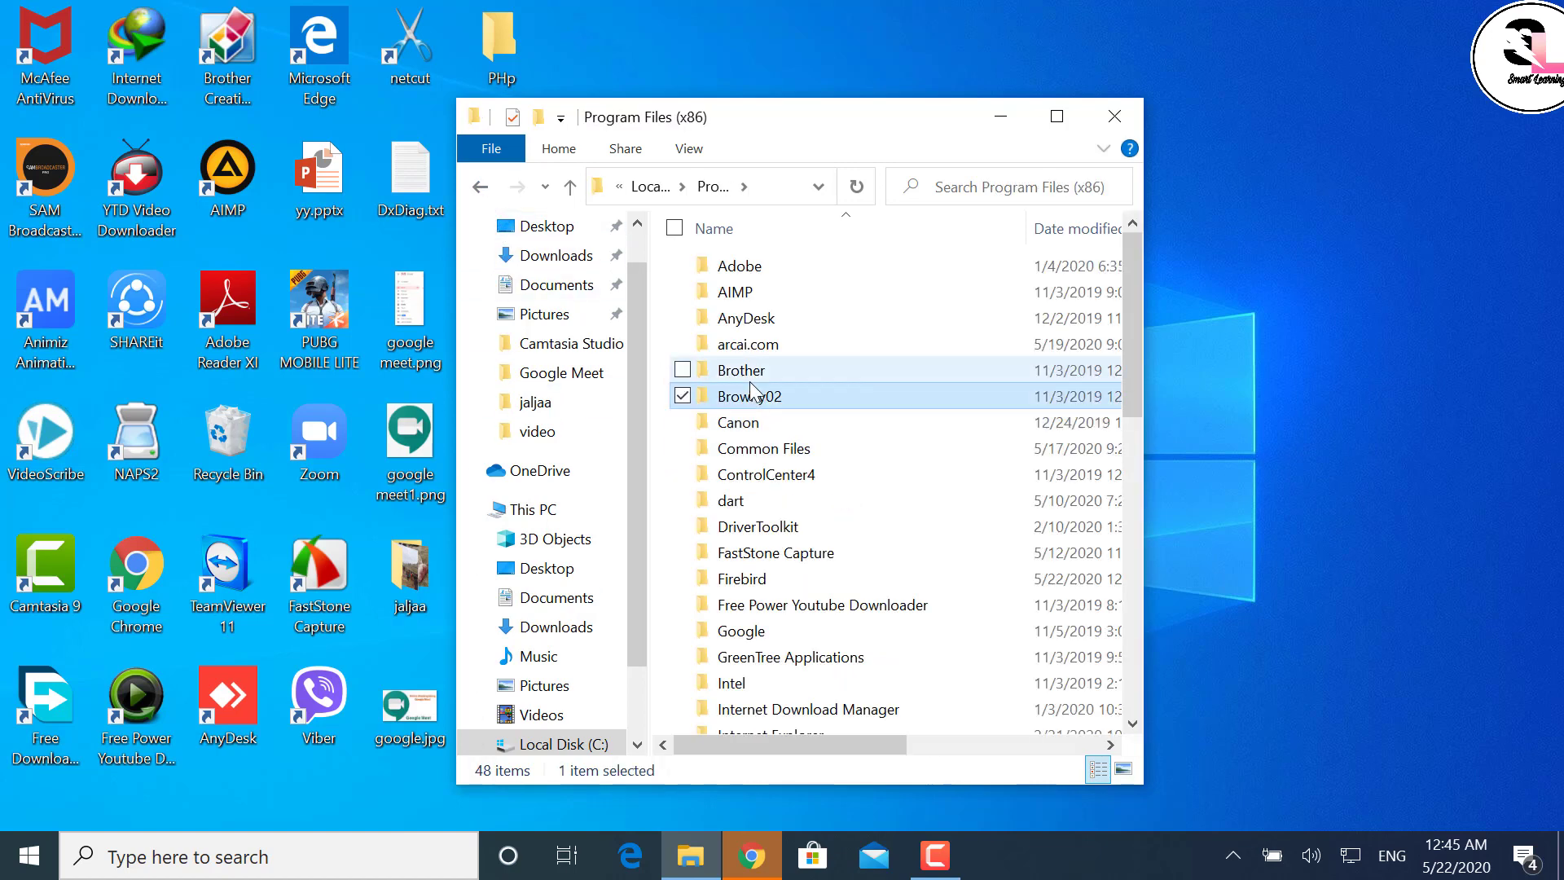
scroll(749, 393, "down", 8)
left_click(757, 358)
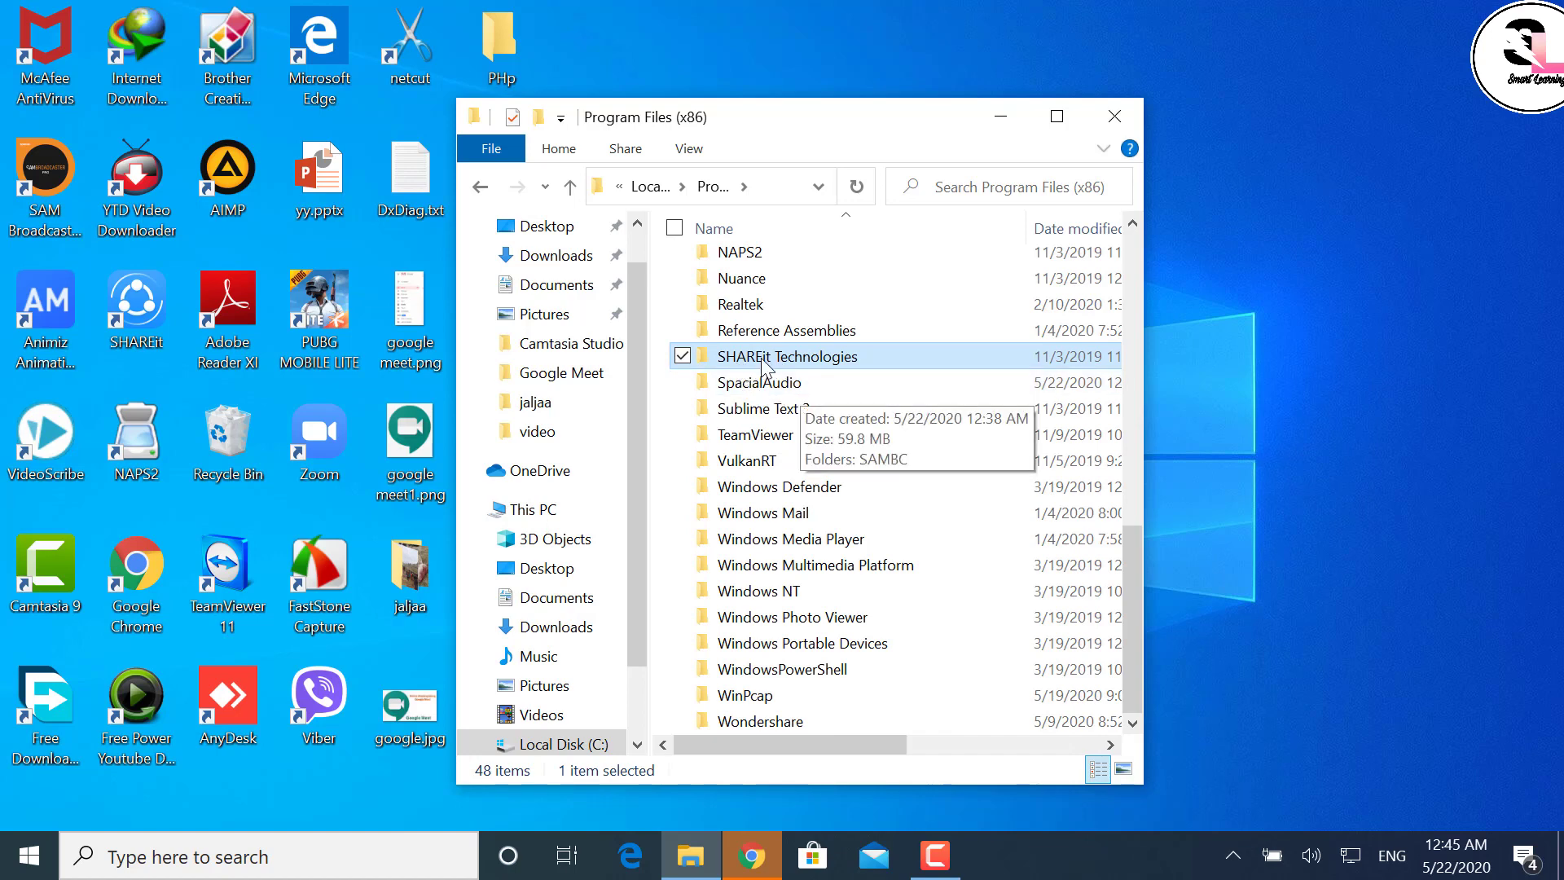
double_click(788, 384)
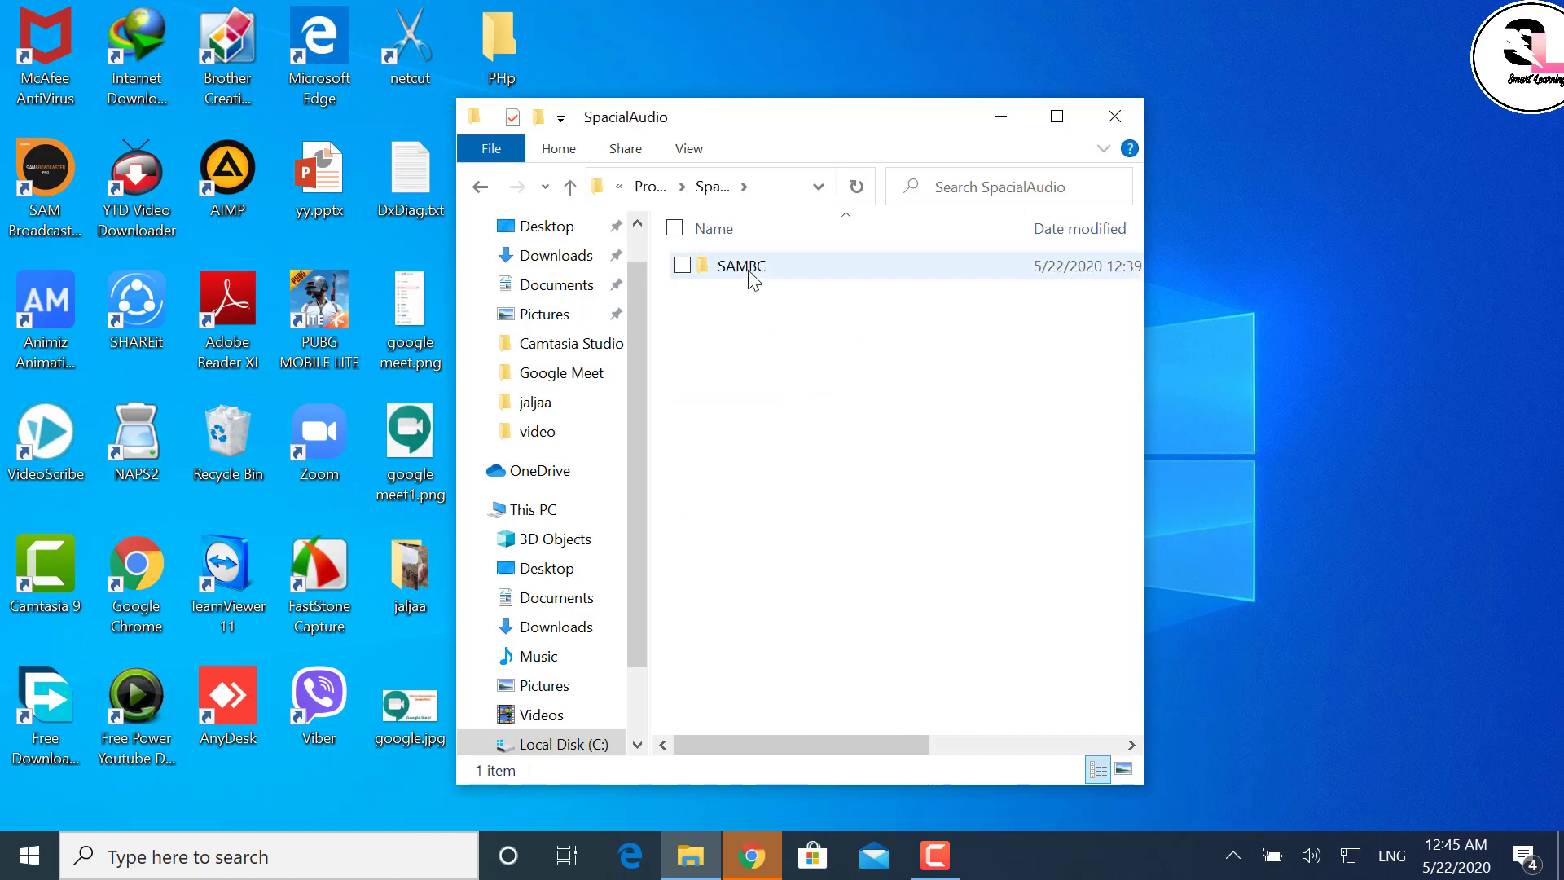
double_click(750, 267)
Look through the SAMBC folder for items starting with L, and check the contents of its Sound subfolder.
scroll(782, 456, "down", 6)
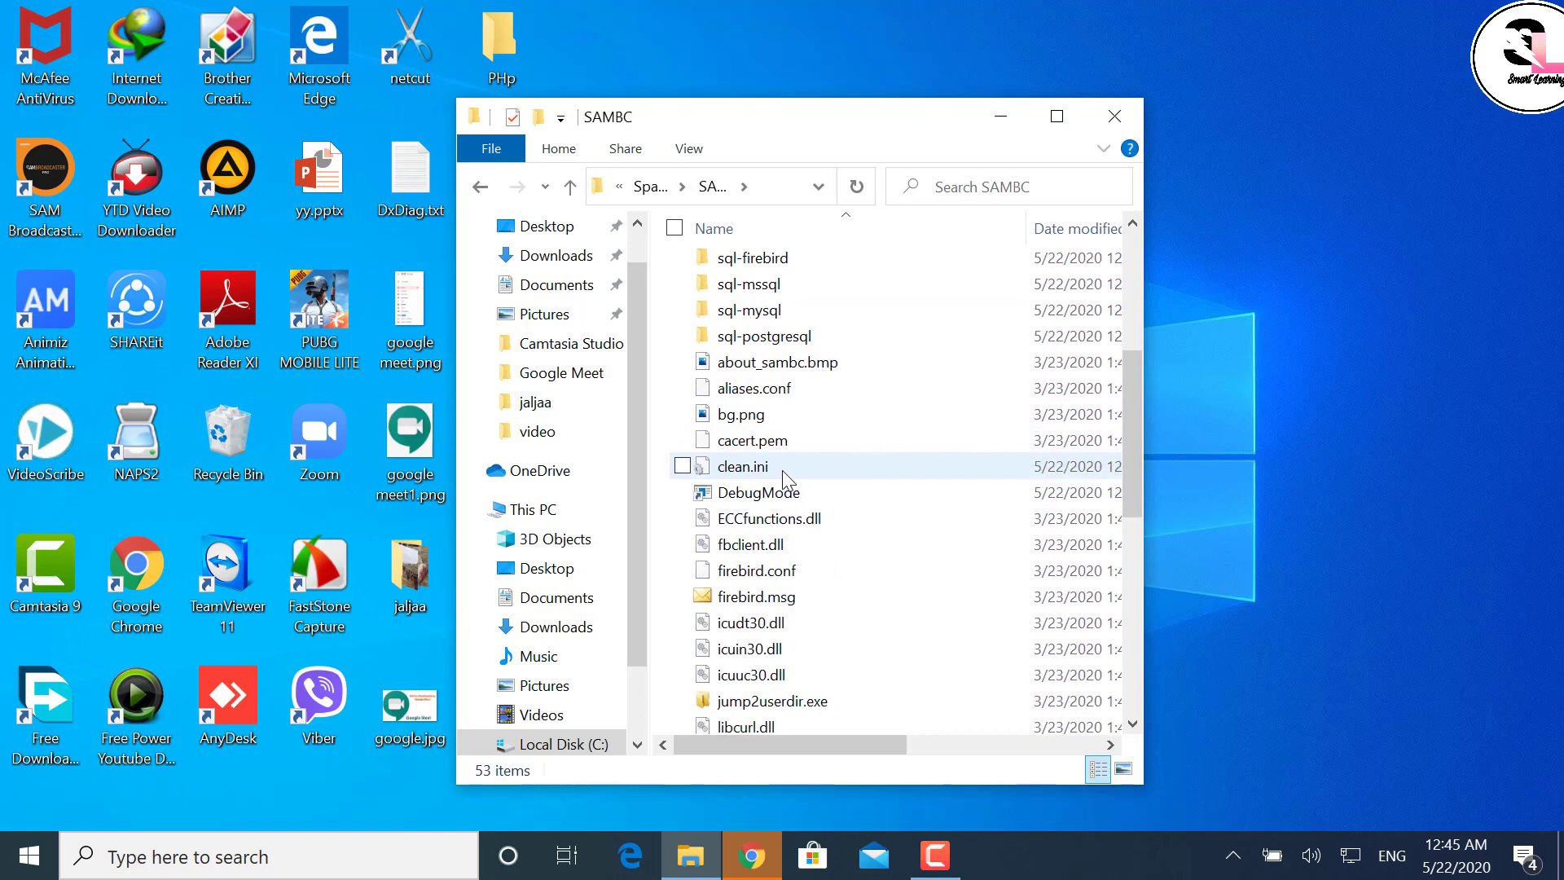
scroll(785, 480, "down", 1)
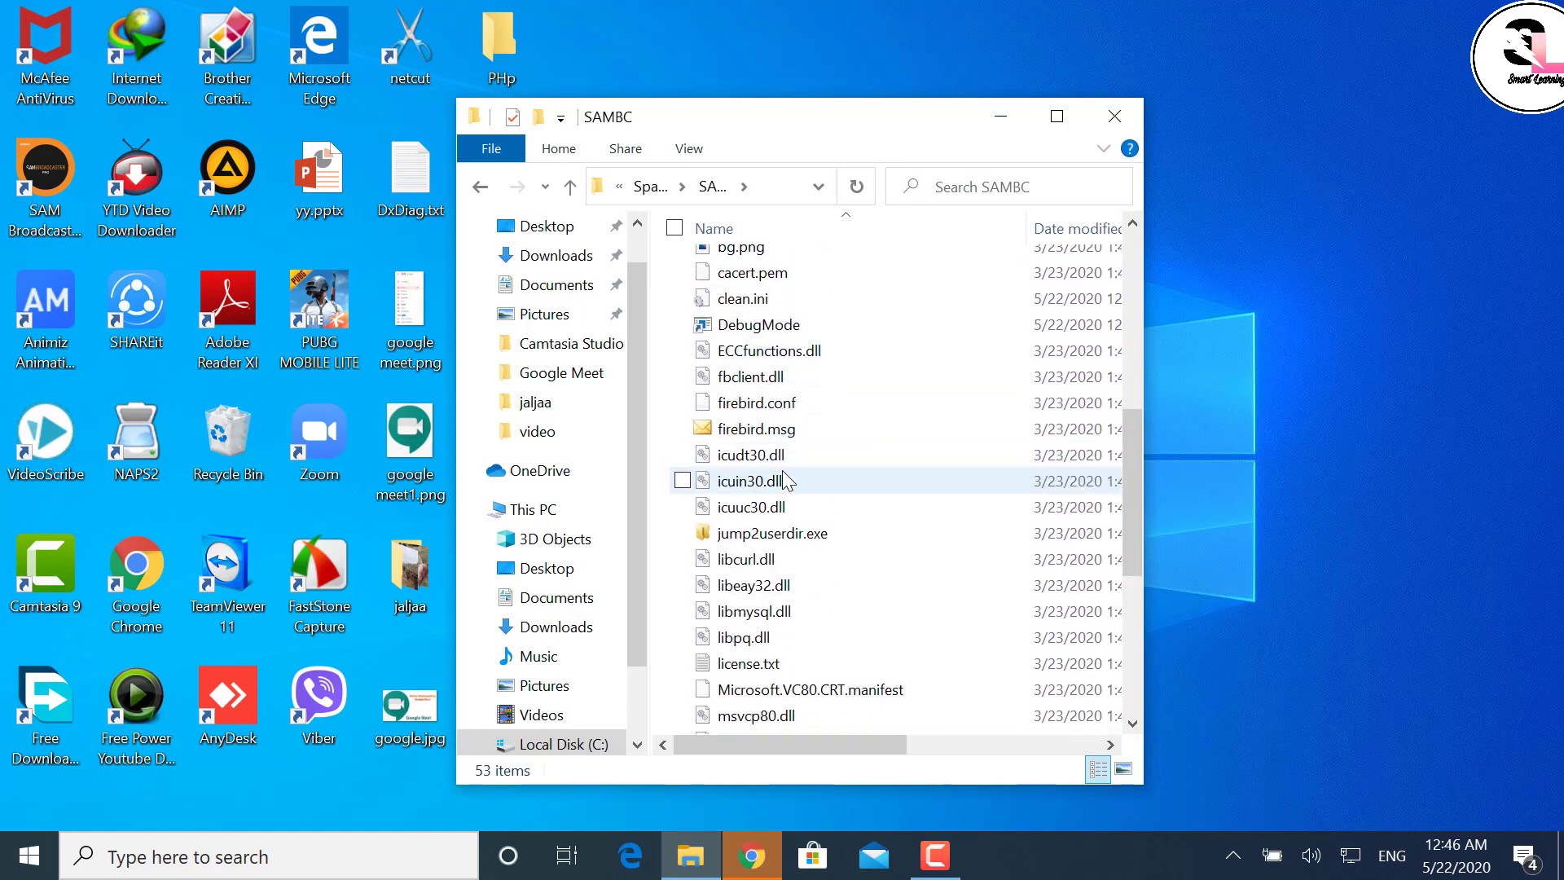
scroll(786, 590, "down", 2)
left_click(780, 593)
key("l")
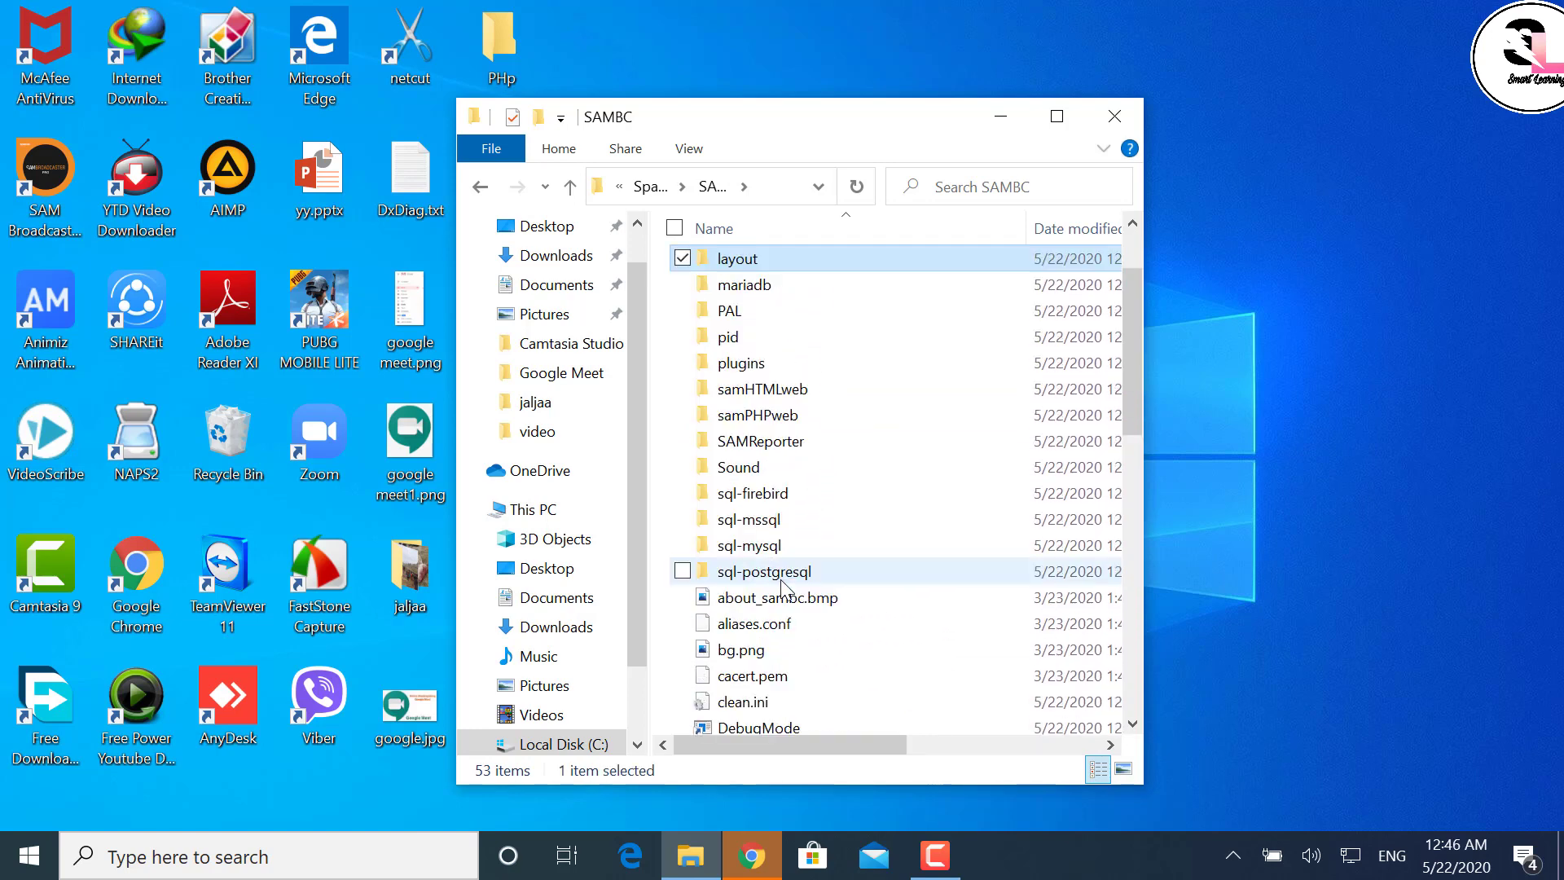
key("l")
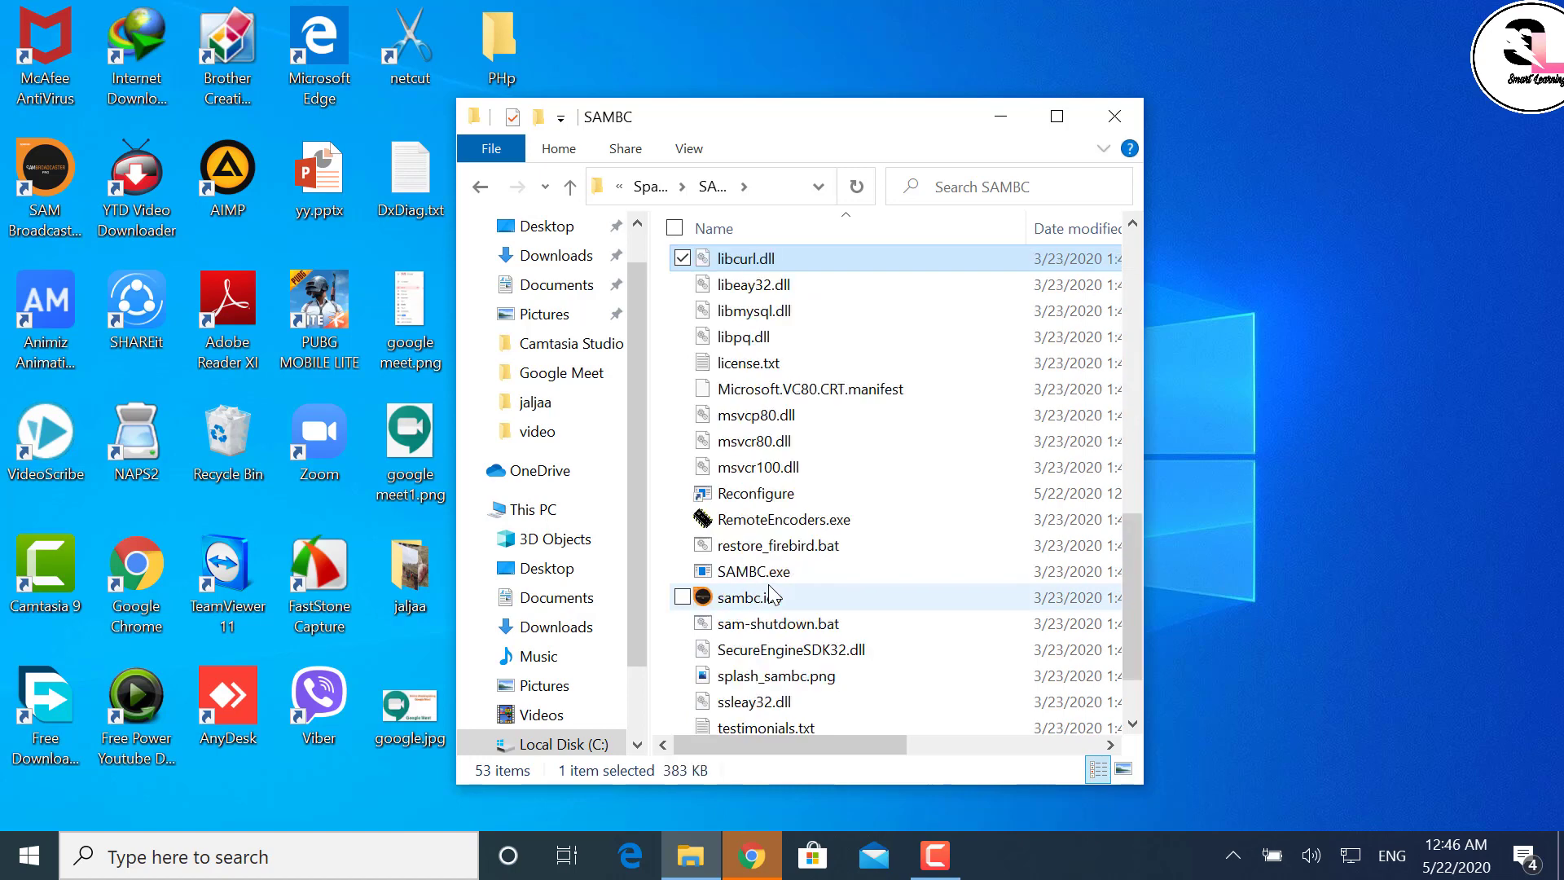
key("l")
key("l")
key("l")
key("l")
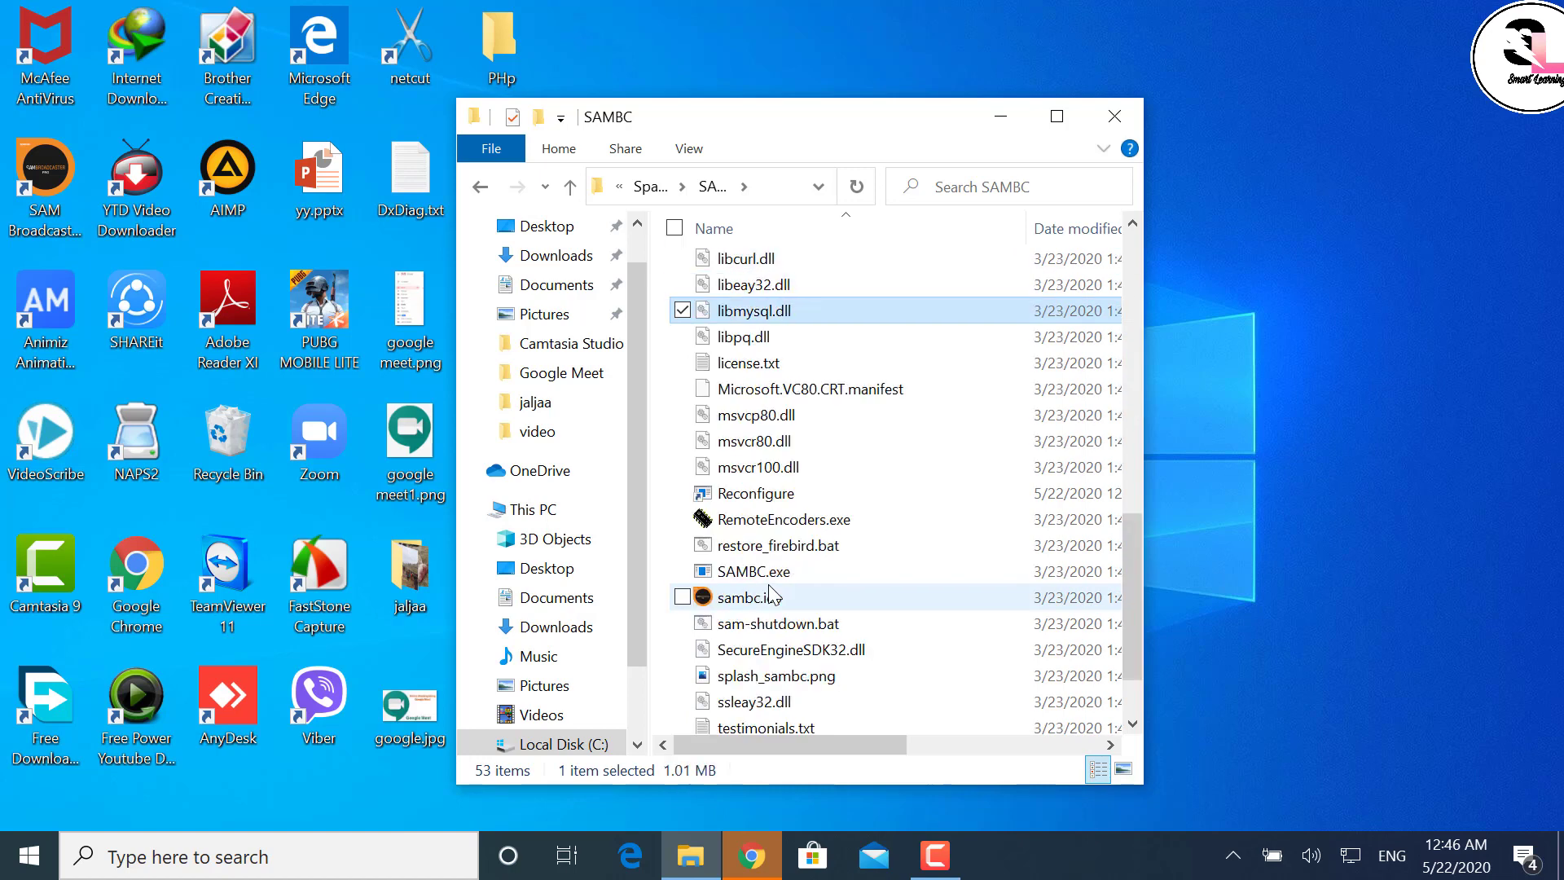
key("l")
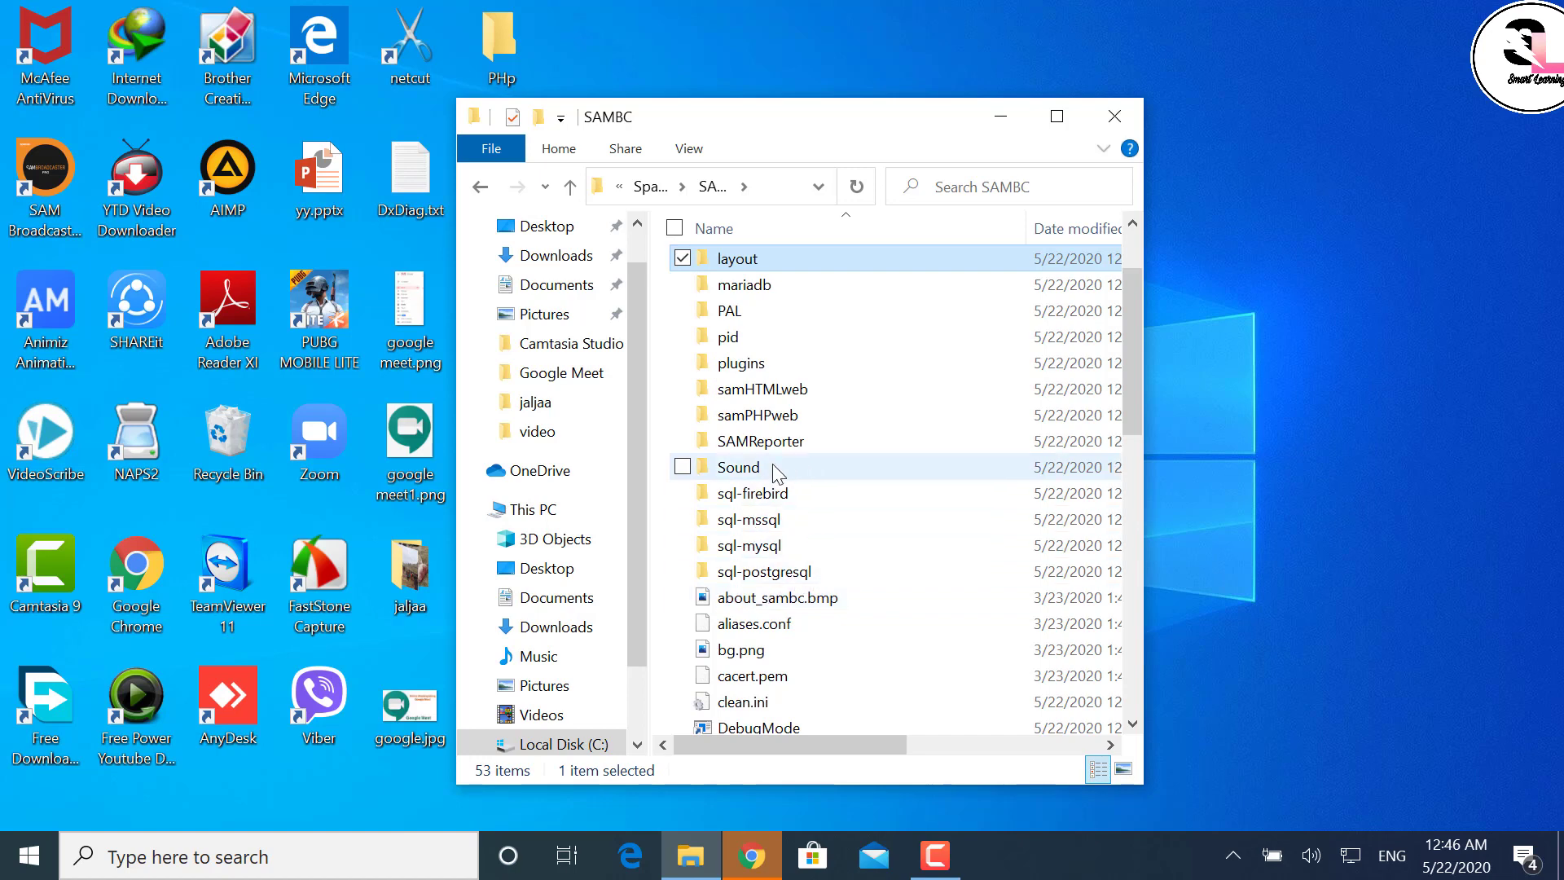
double_click(769, 468)
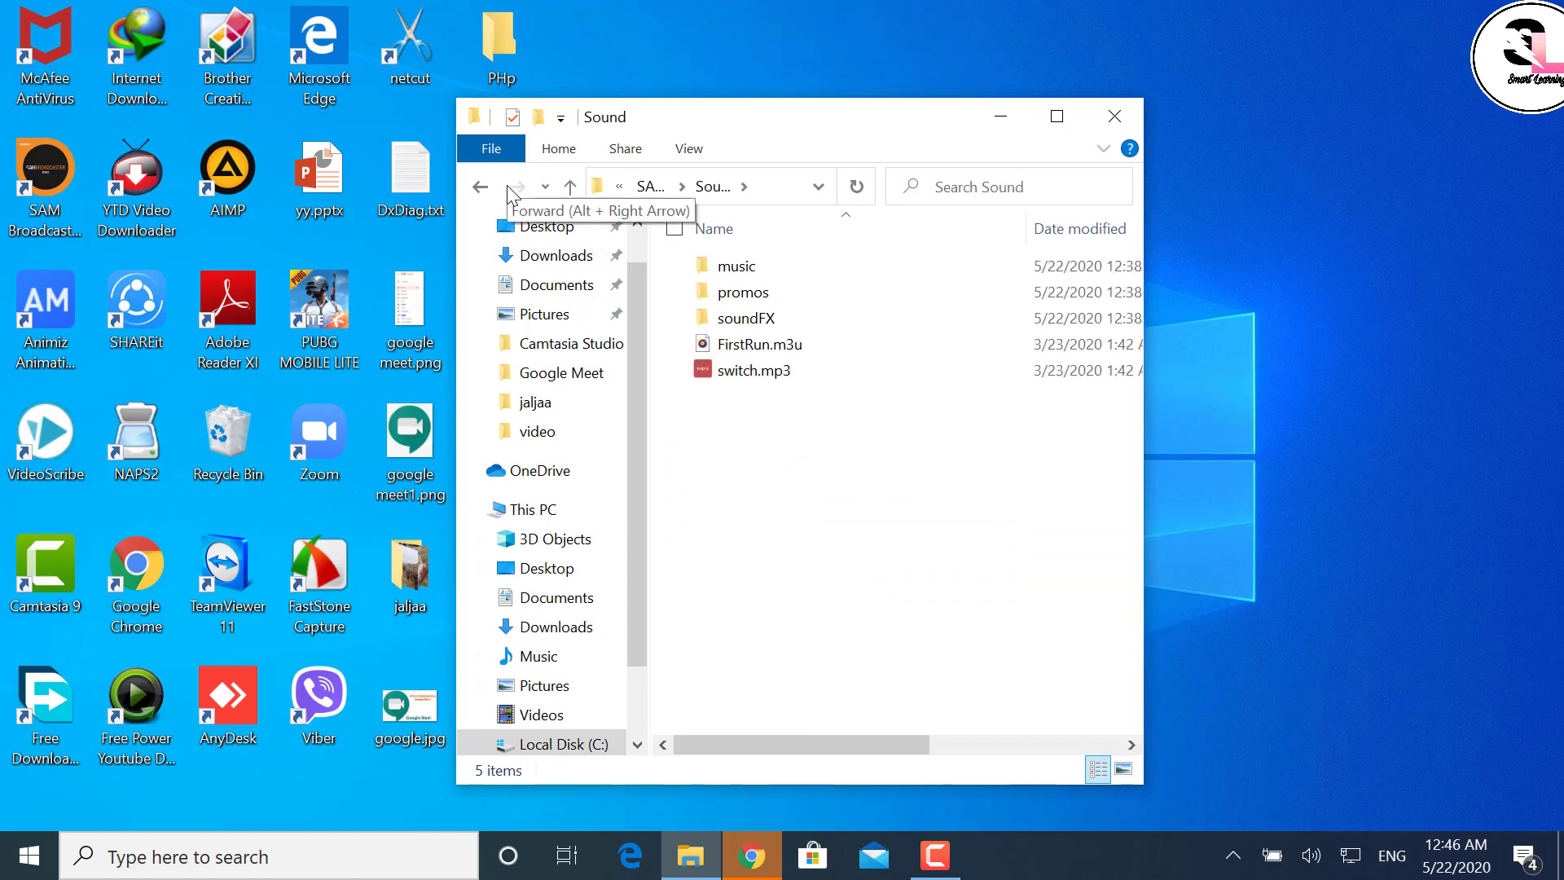
left_click(482, 189)
Paste LameACM.inf into the SAMBC folder, granting administrator permission for the copy.
scroll(898, 695, "down", 5)
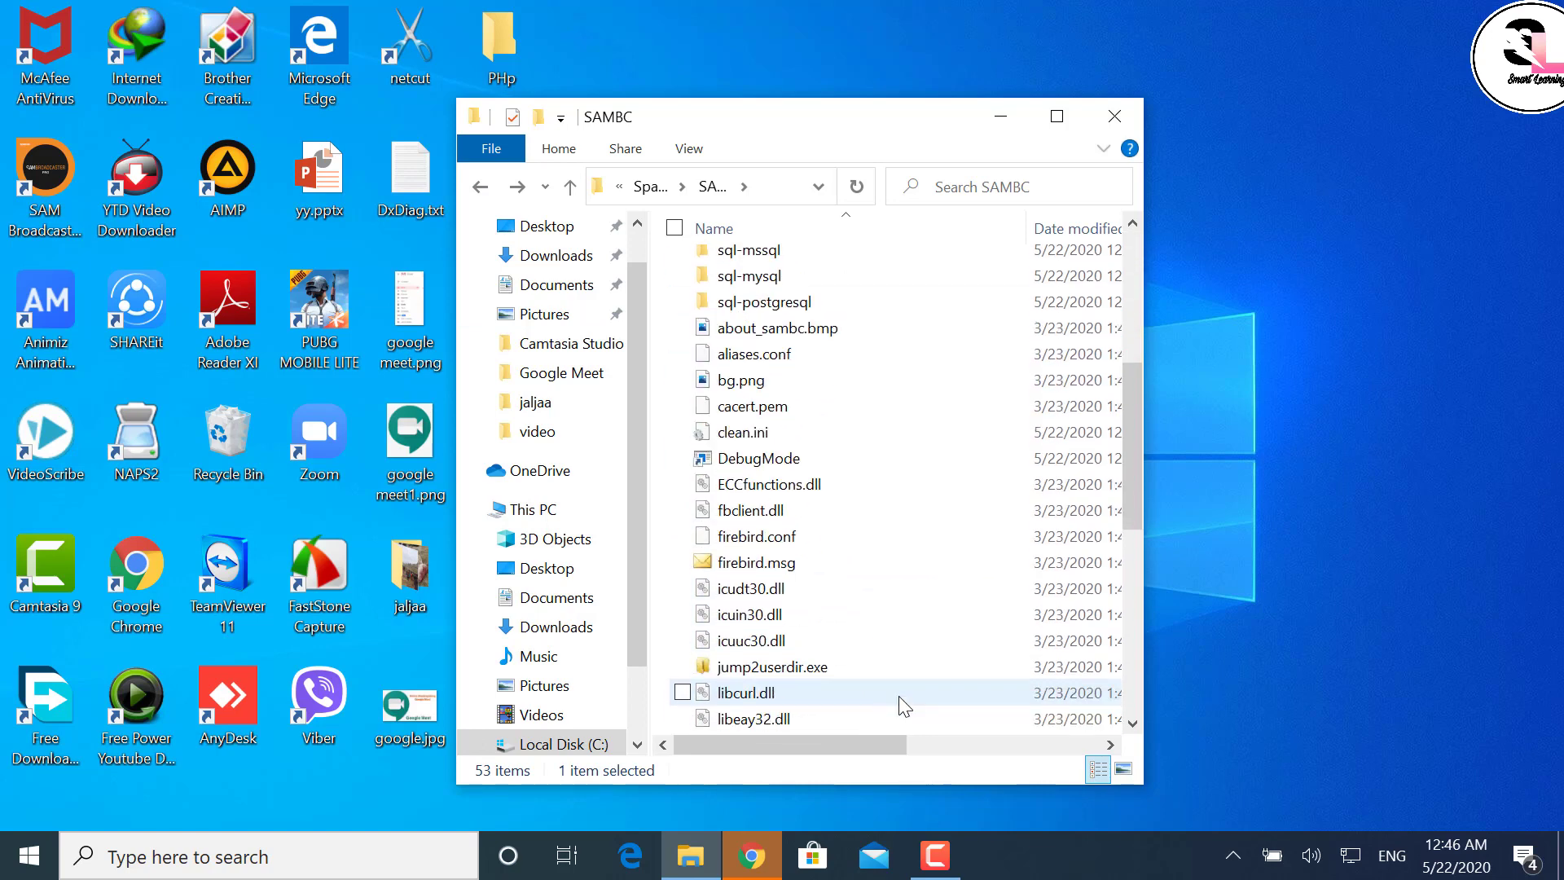
left_click_drag(899, 698, 897, 697)
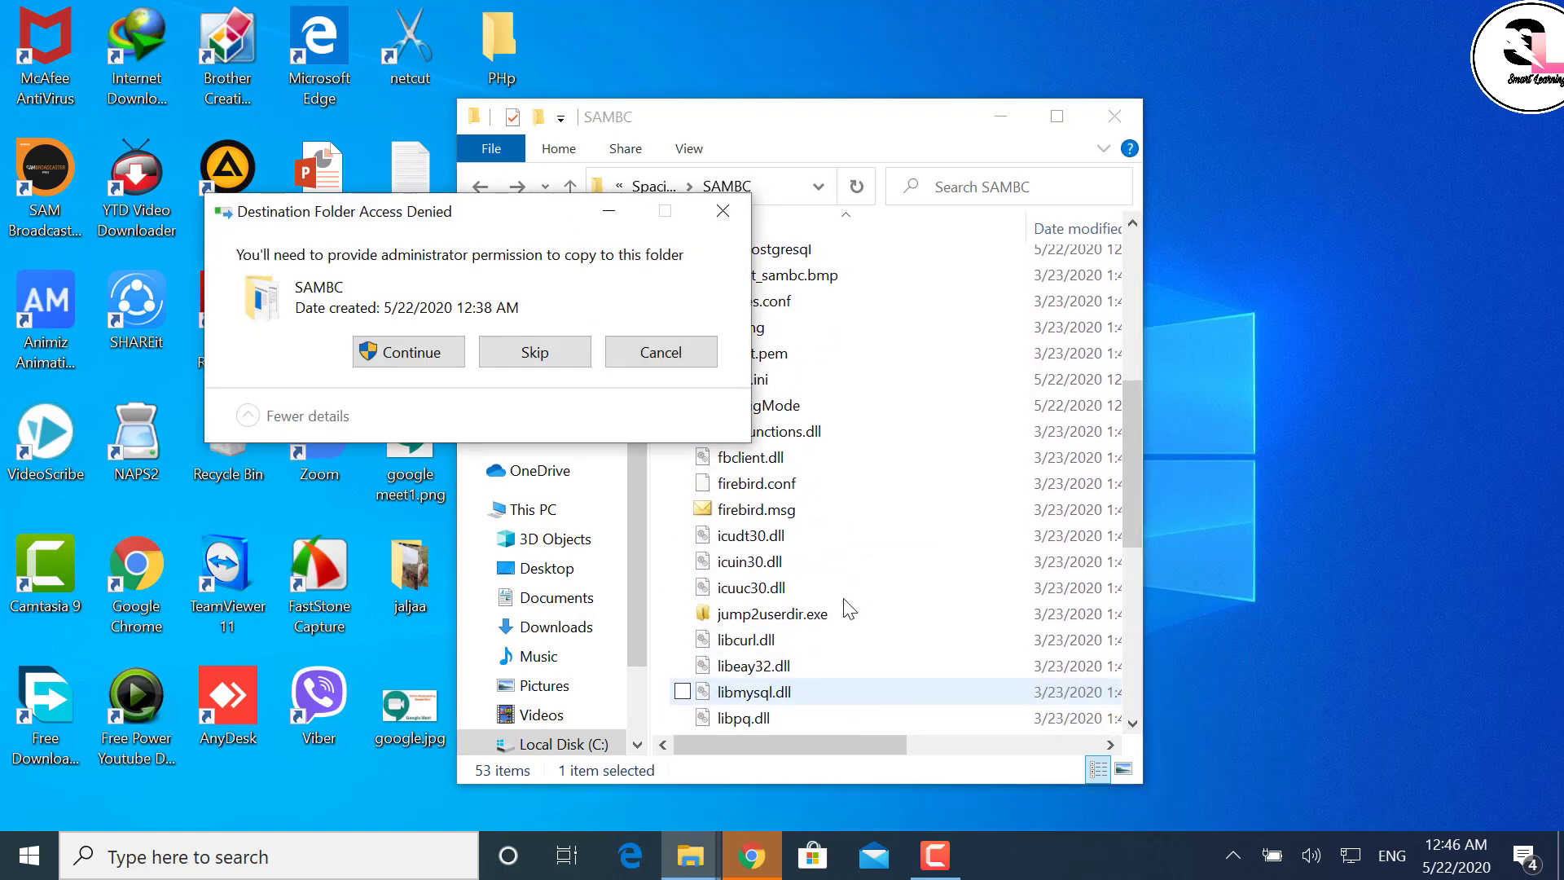
left_click(418, 347)
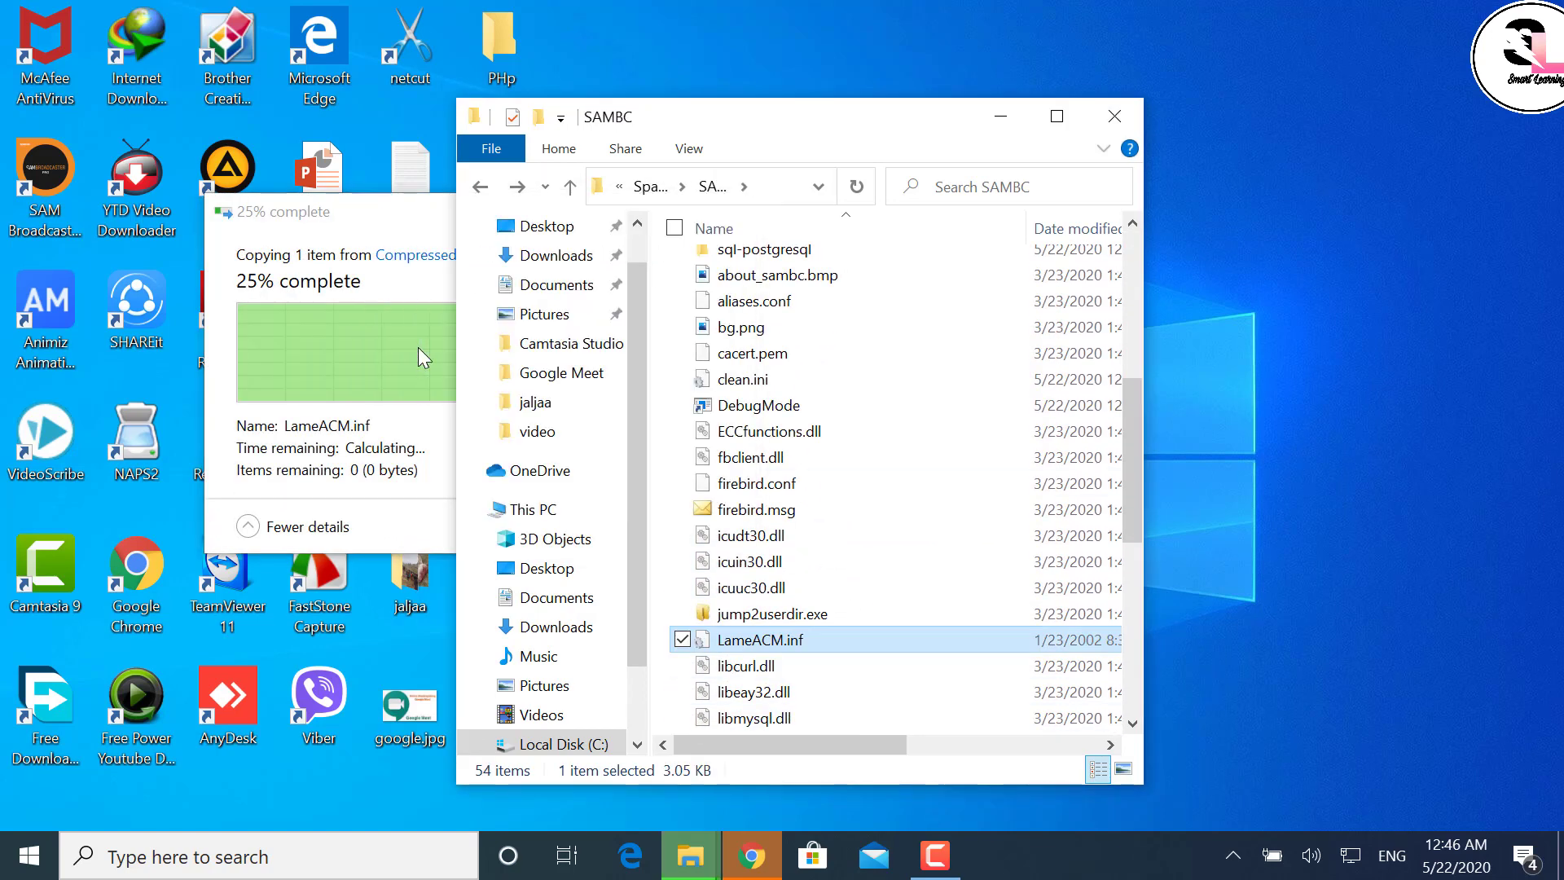
scroll(880, 482, "up", 5)
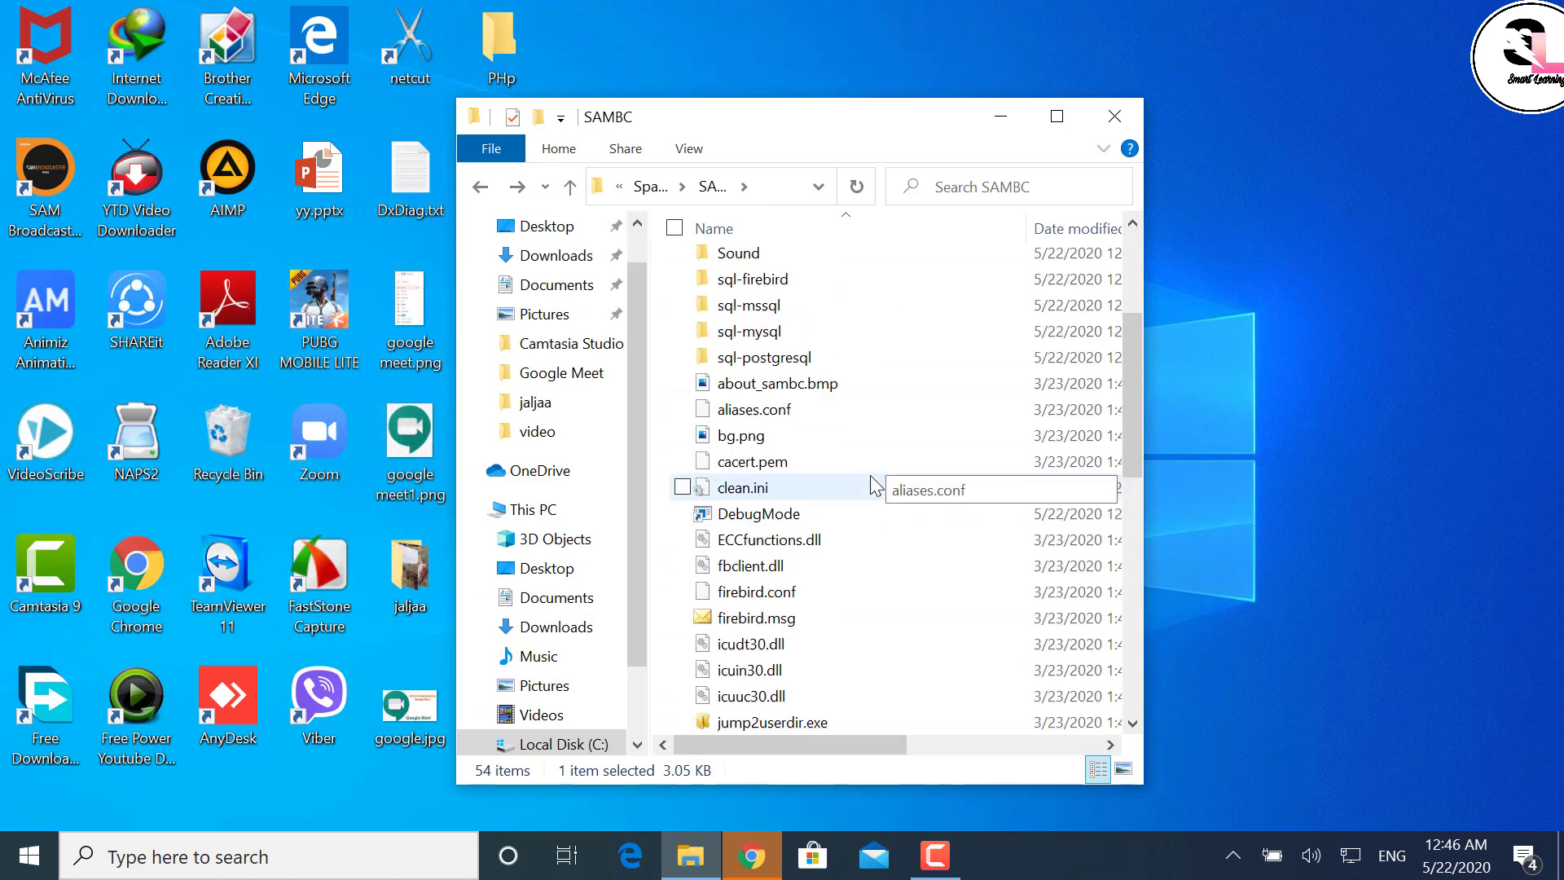
scroll(774, 590, "down", 12)
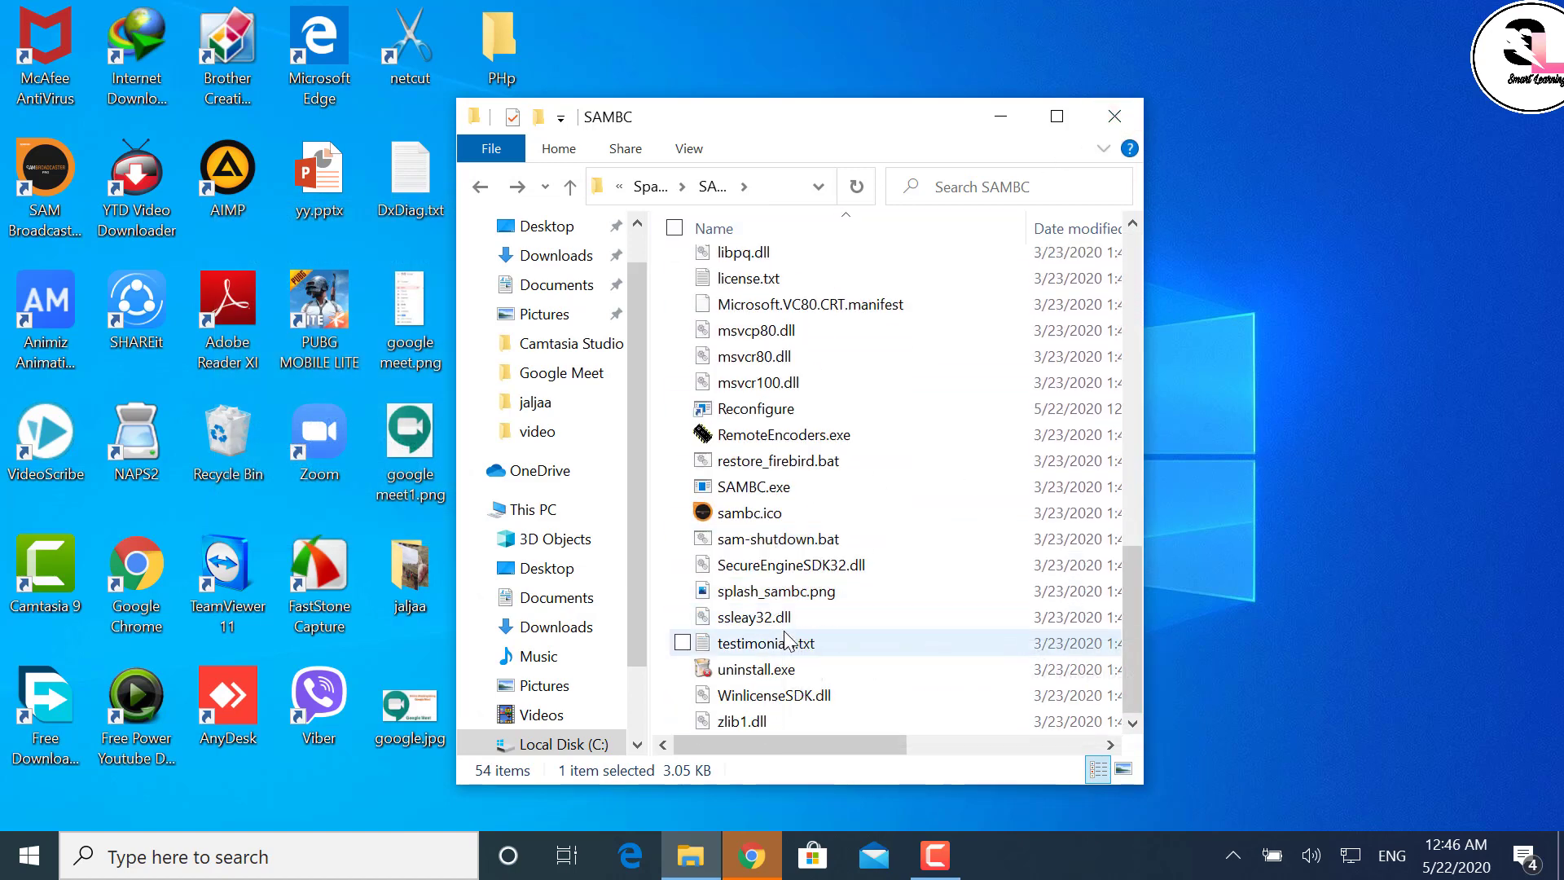
Return to the Compressed folder in Downloads, install LameACM.inf again, and close File Explorer.
left_click(480, 187)
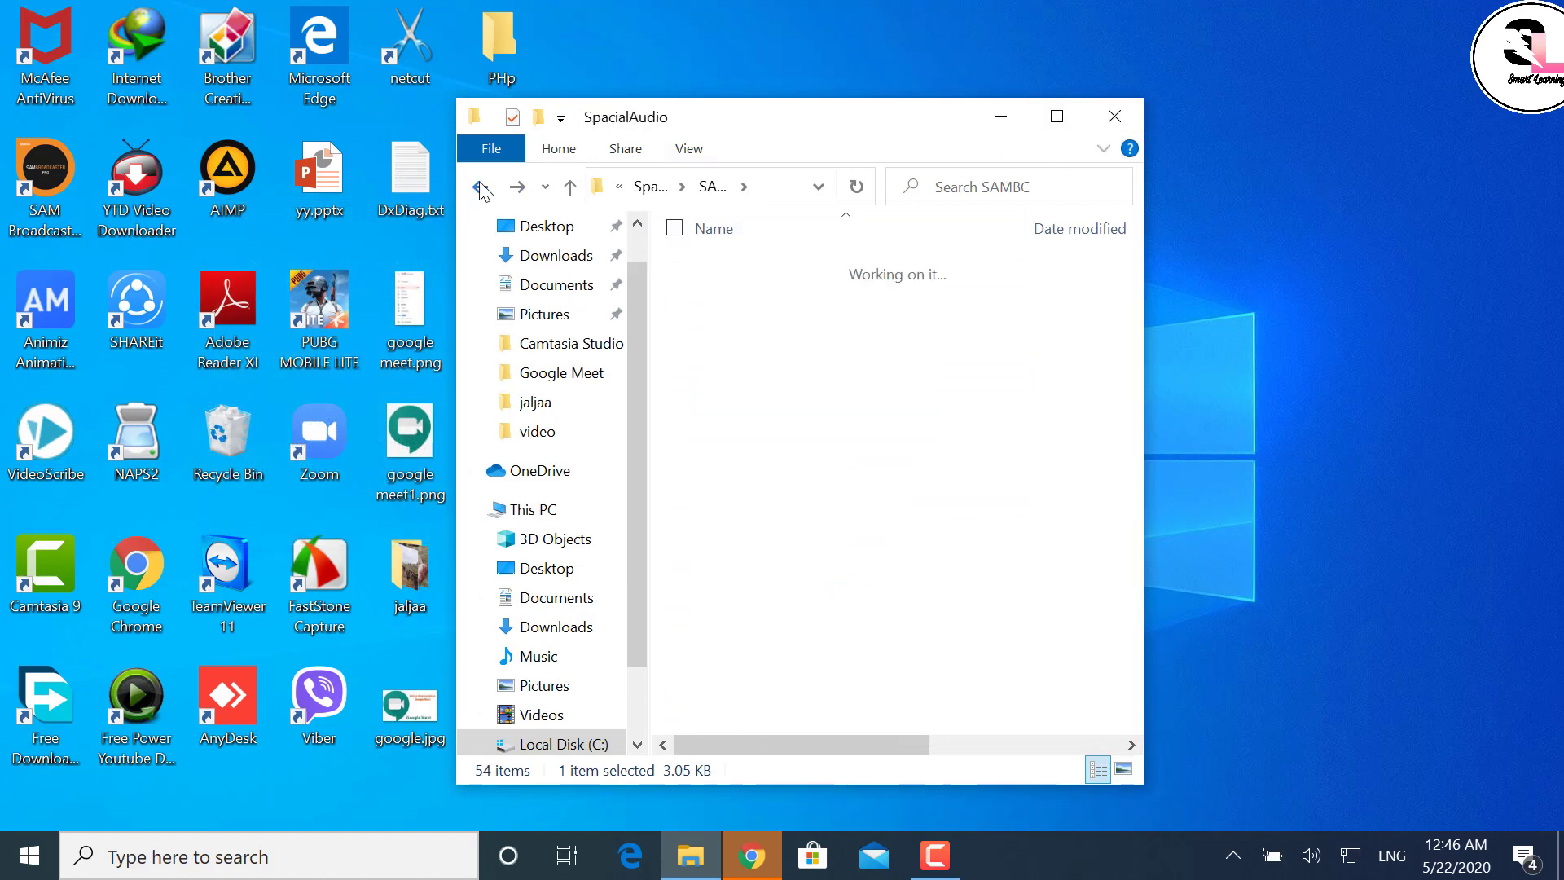
left_click(481, 188)
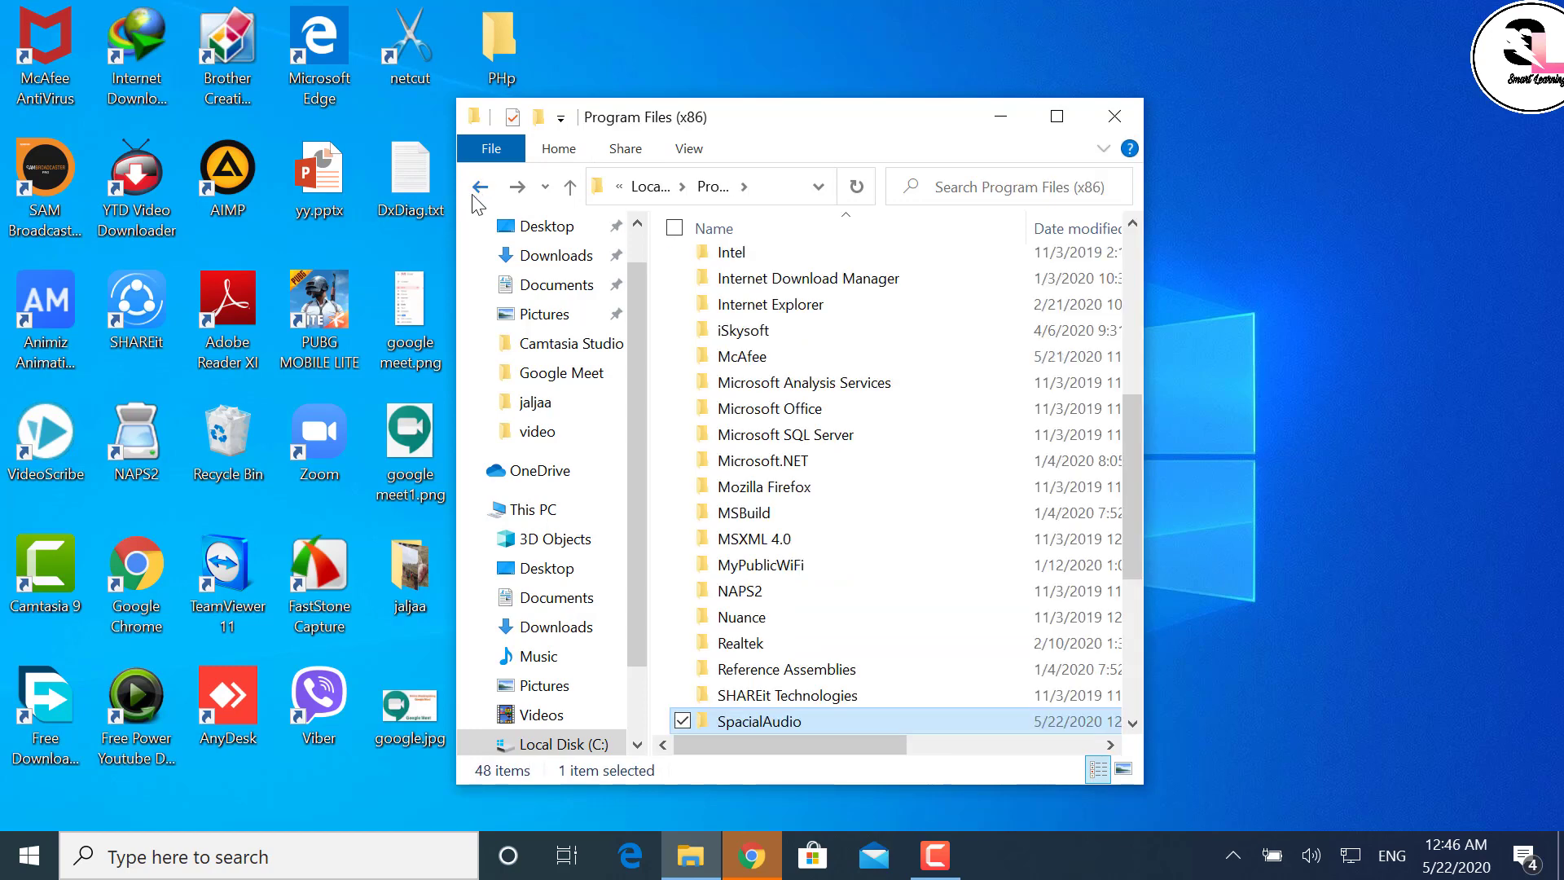
left_click(481, 188)
left_click(473, 195)
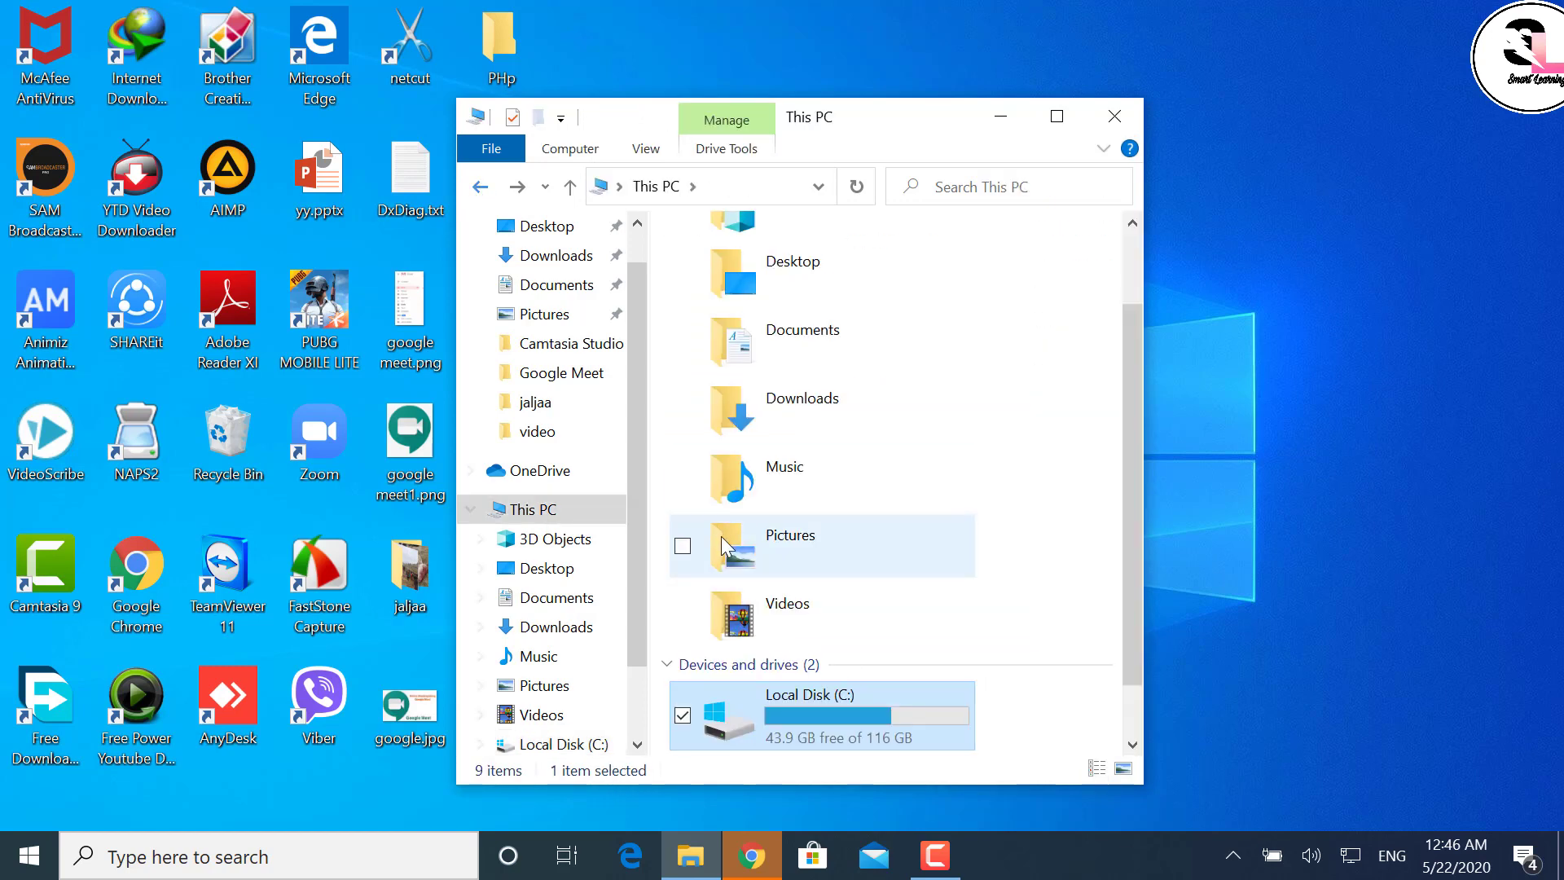
left_click(477, 189)
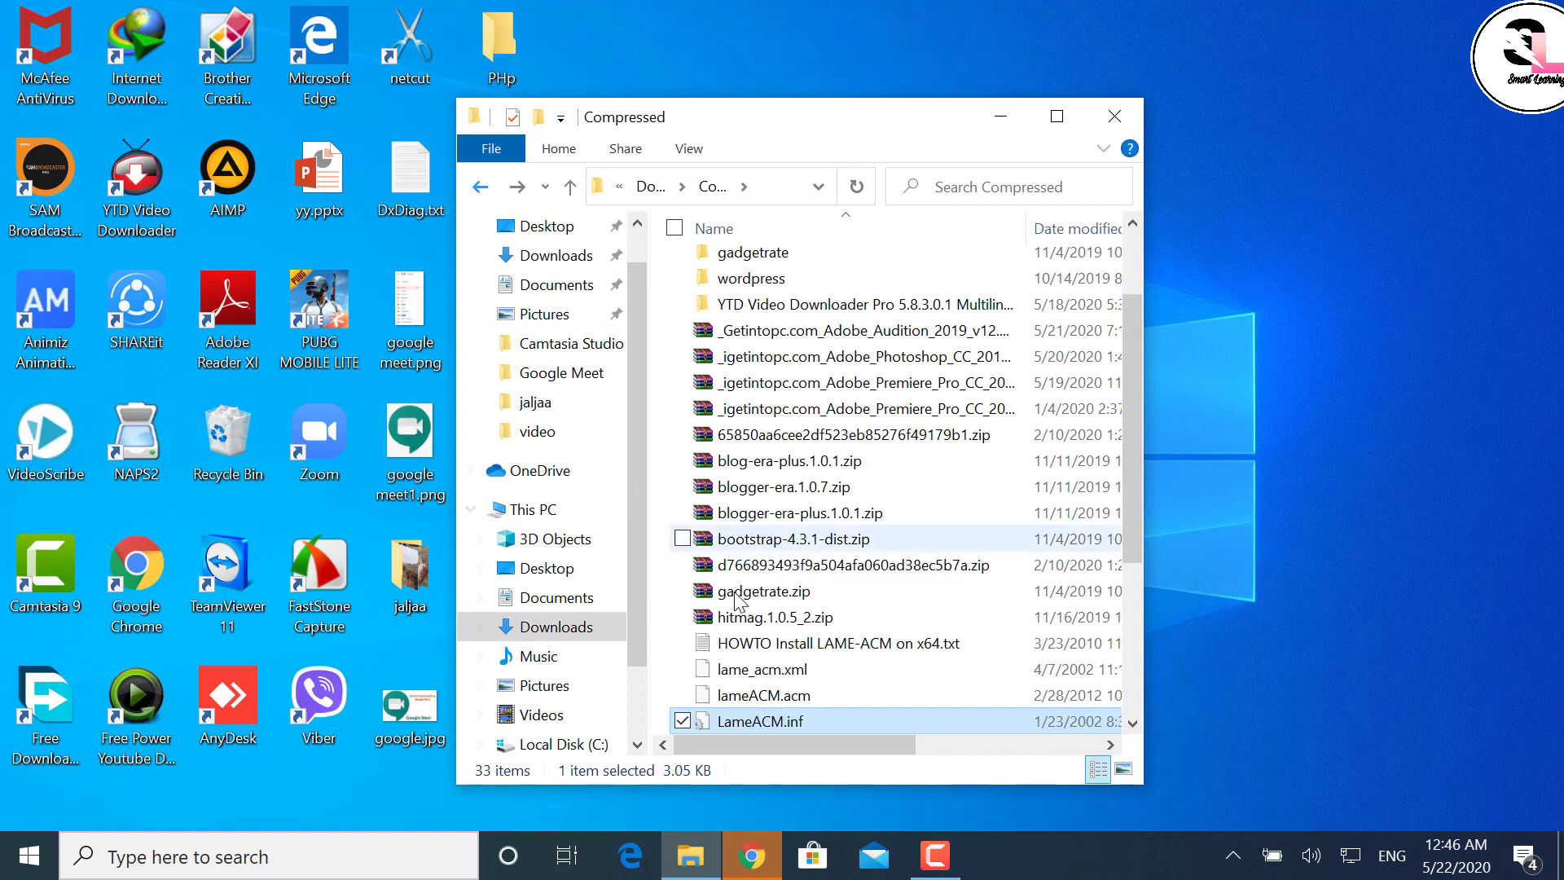
right_click(781, 722)
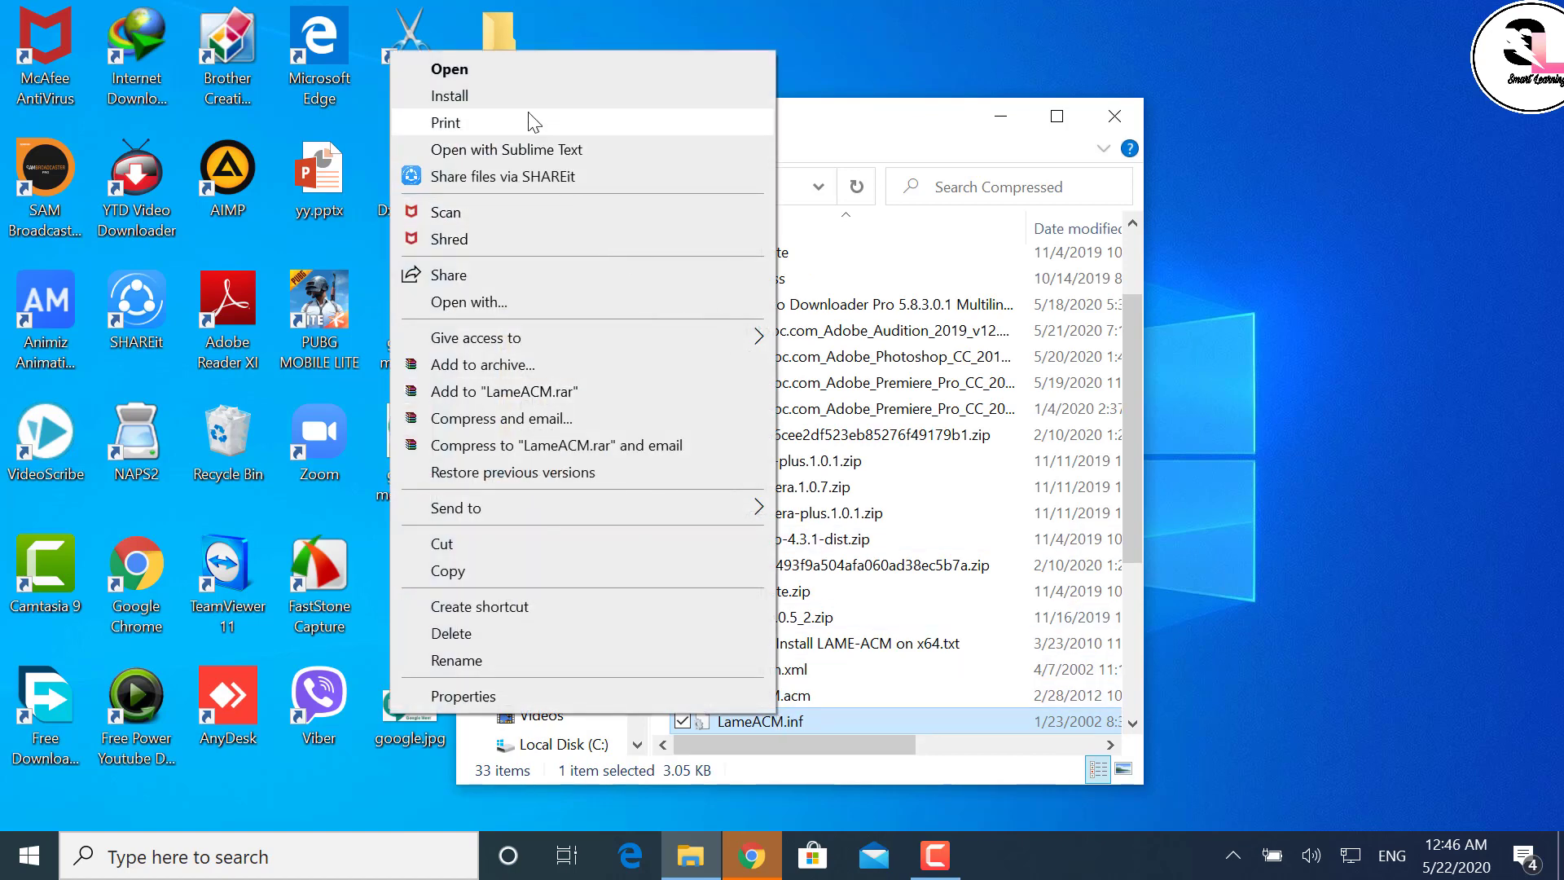
left_click(491, 91)
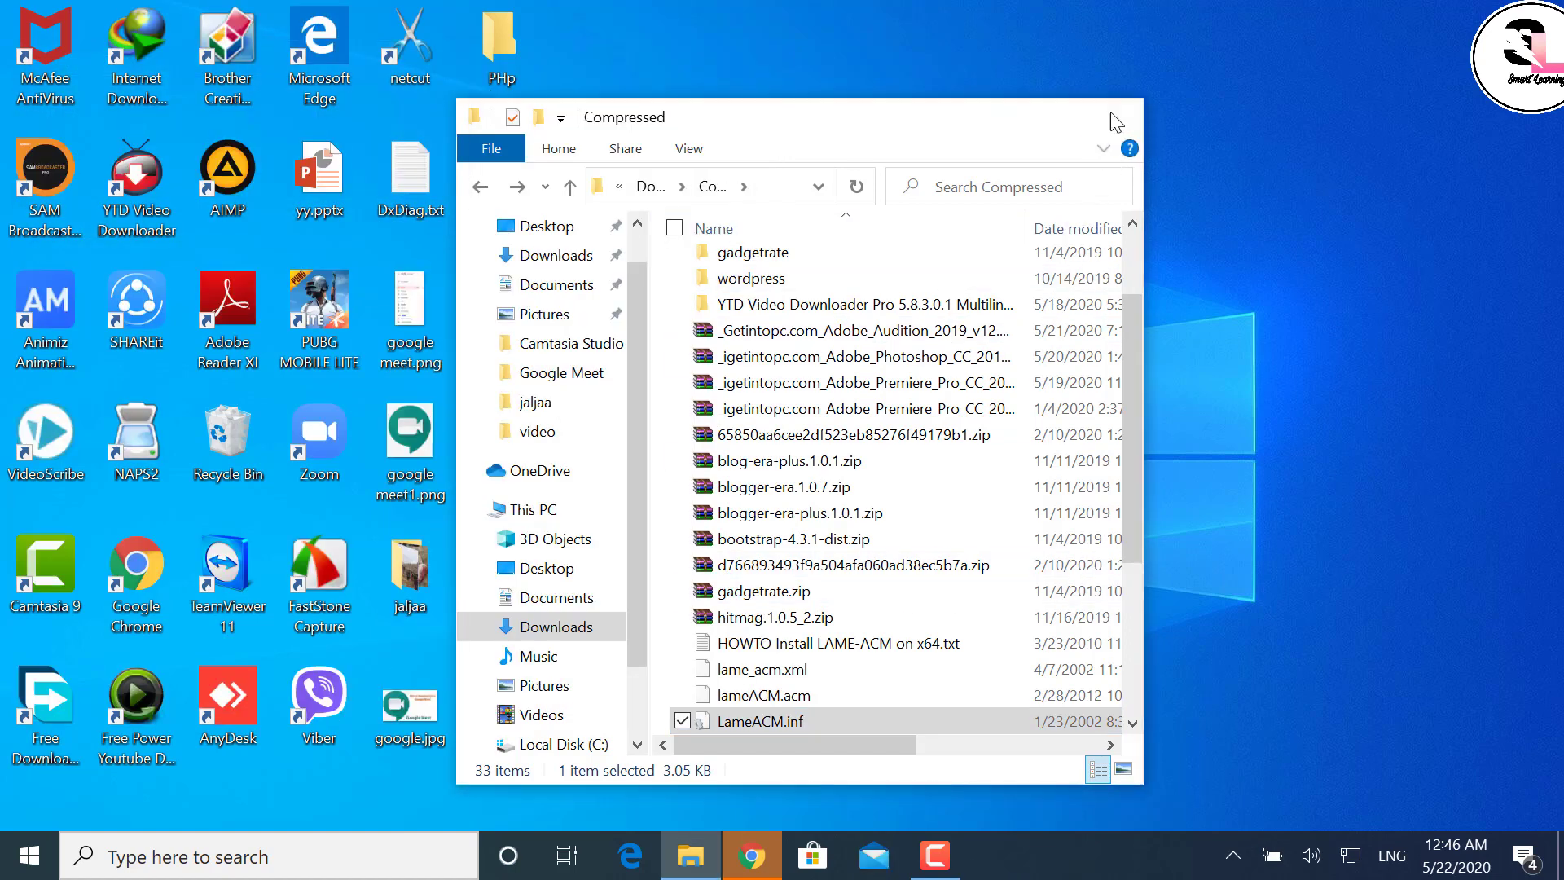
left_click(1114, 121)
Launch SAM Broadcaster PRO from the desktop, switch to Chrome and open a new tab.
left_click(55, 215)
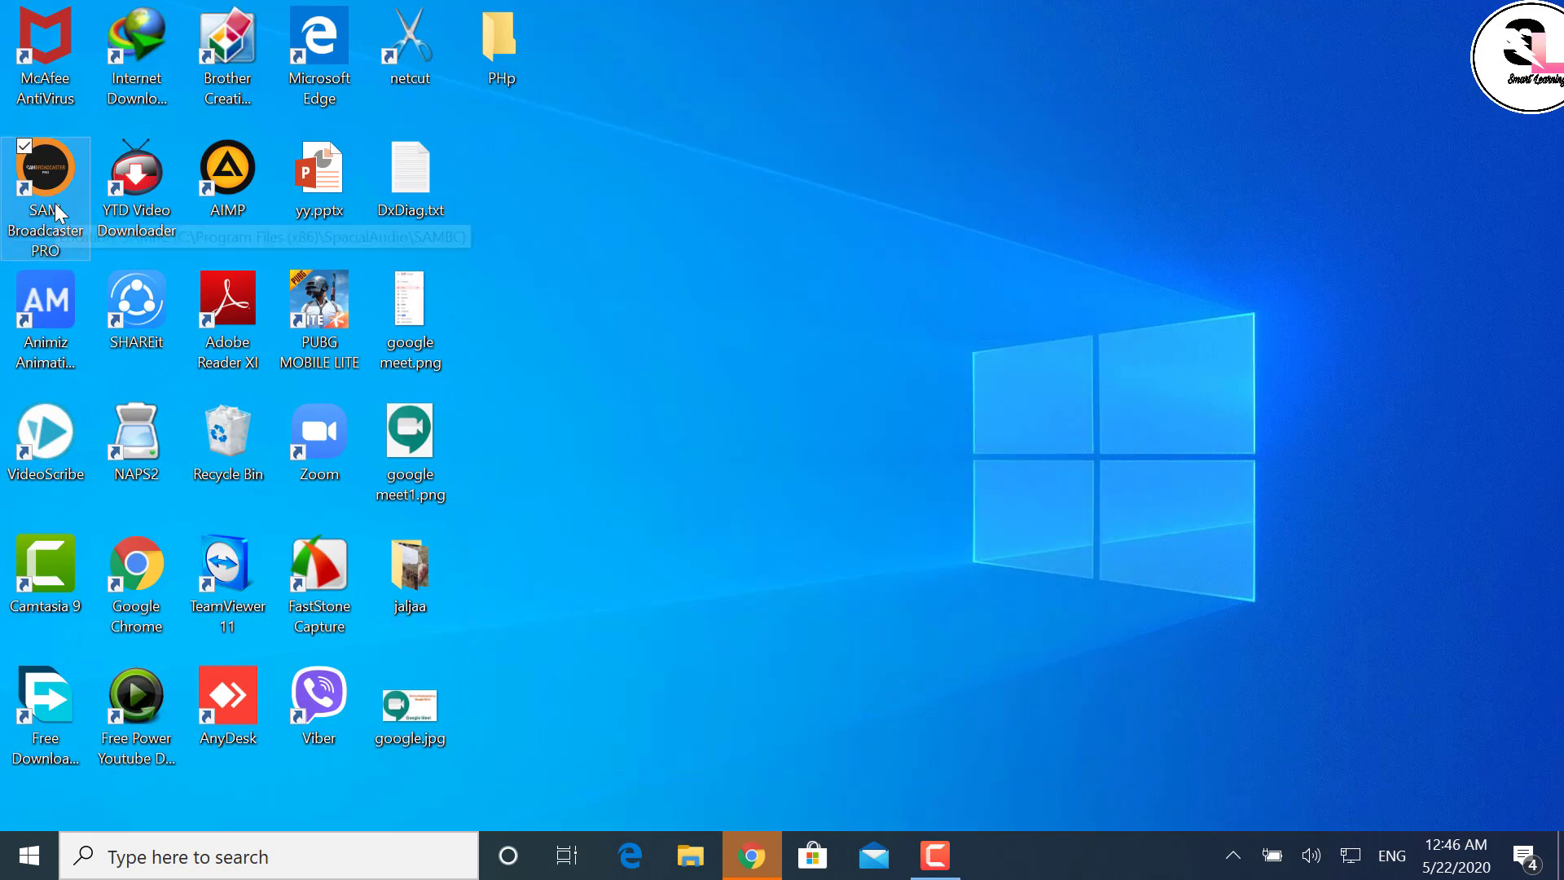
left_click(751, 855)
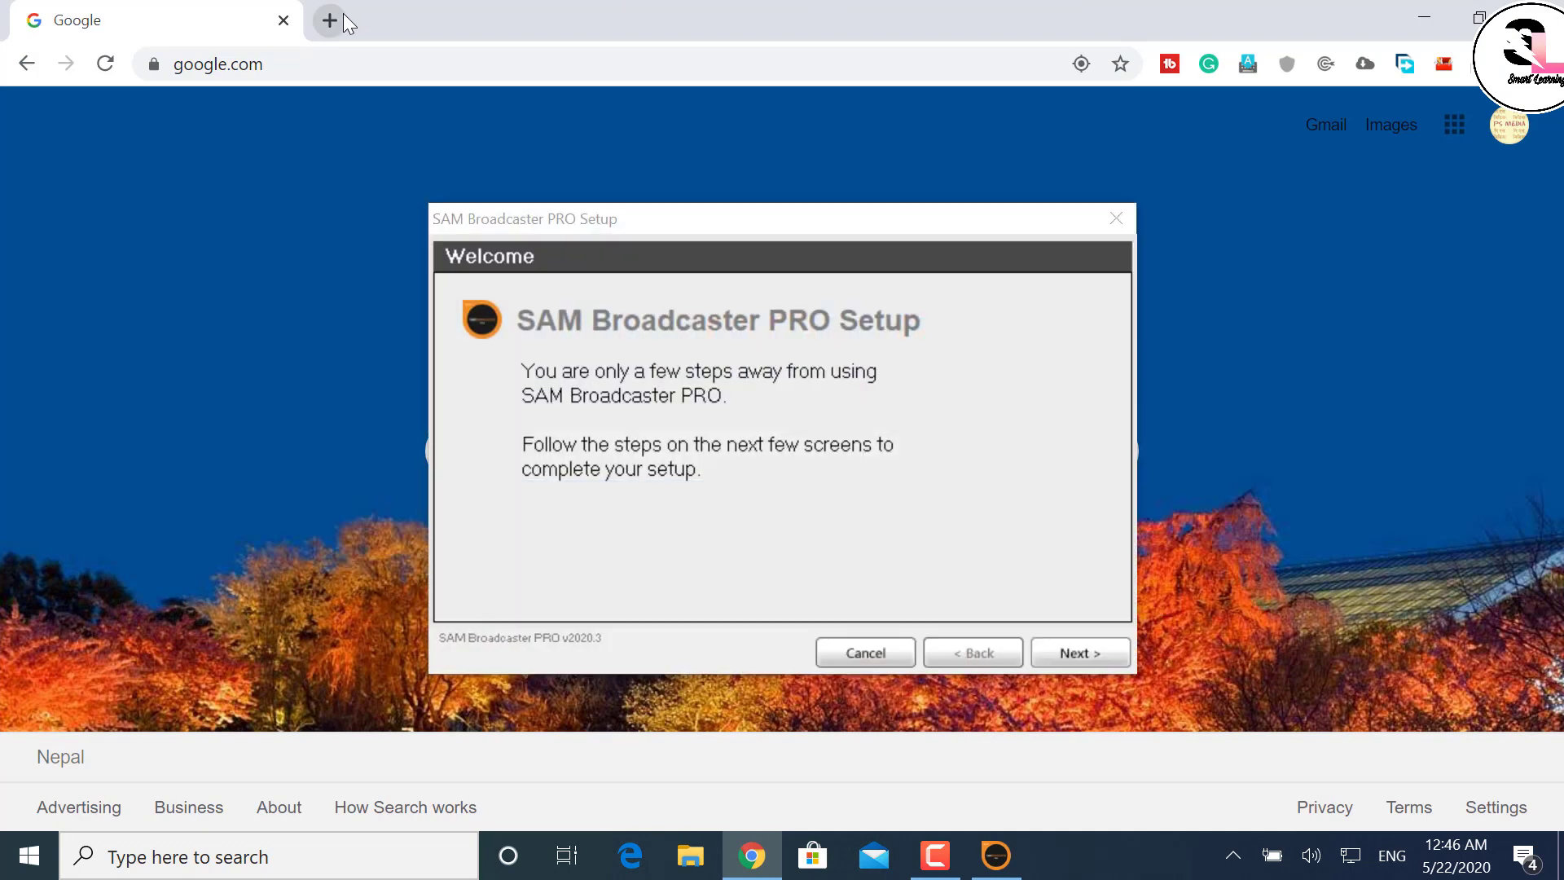
left_click(333, 18)
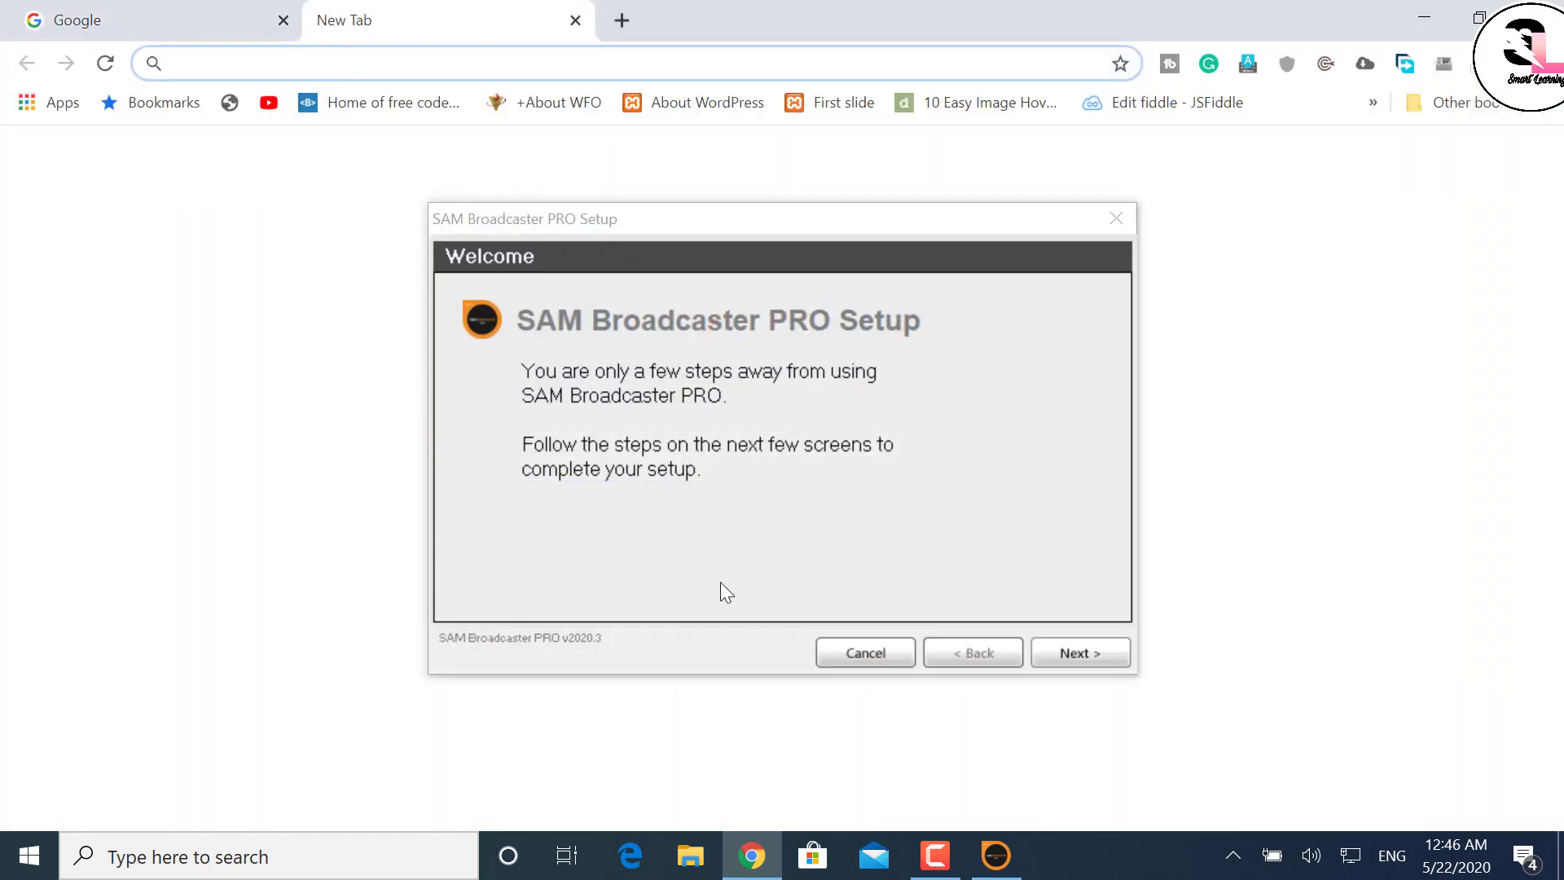
left_click(1077, 662)
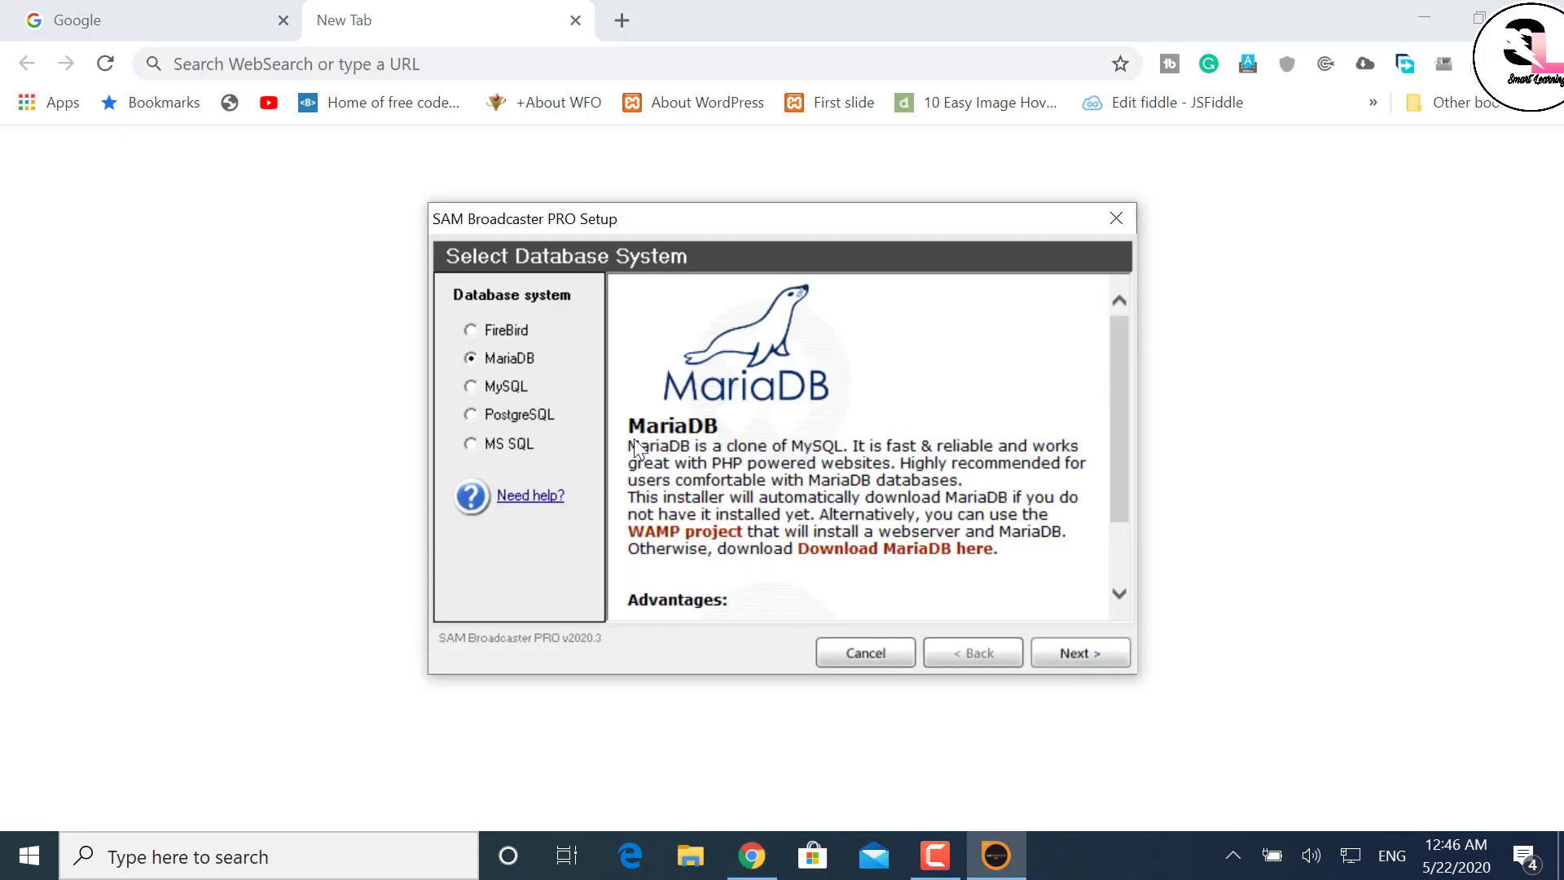
left_click(1084, 657)
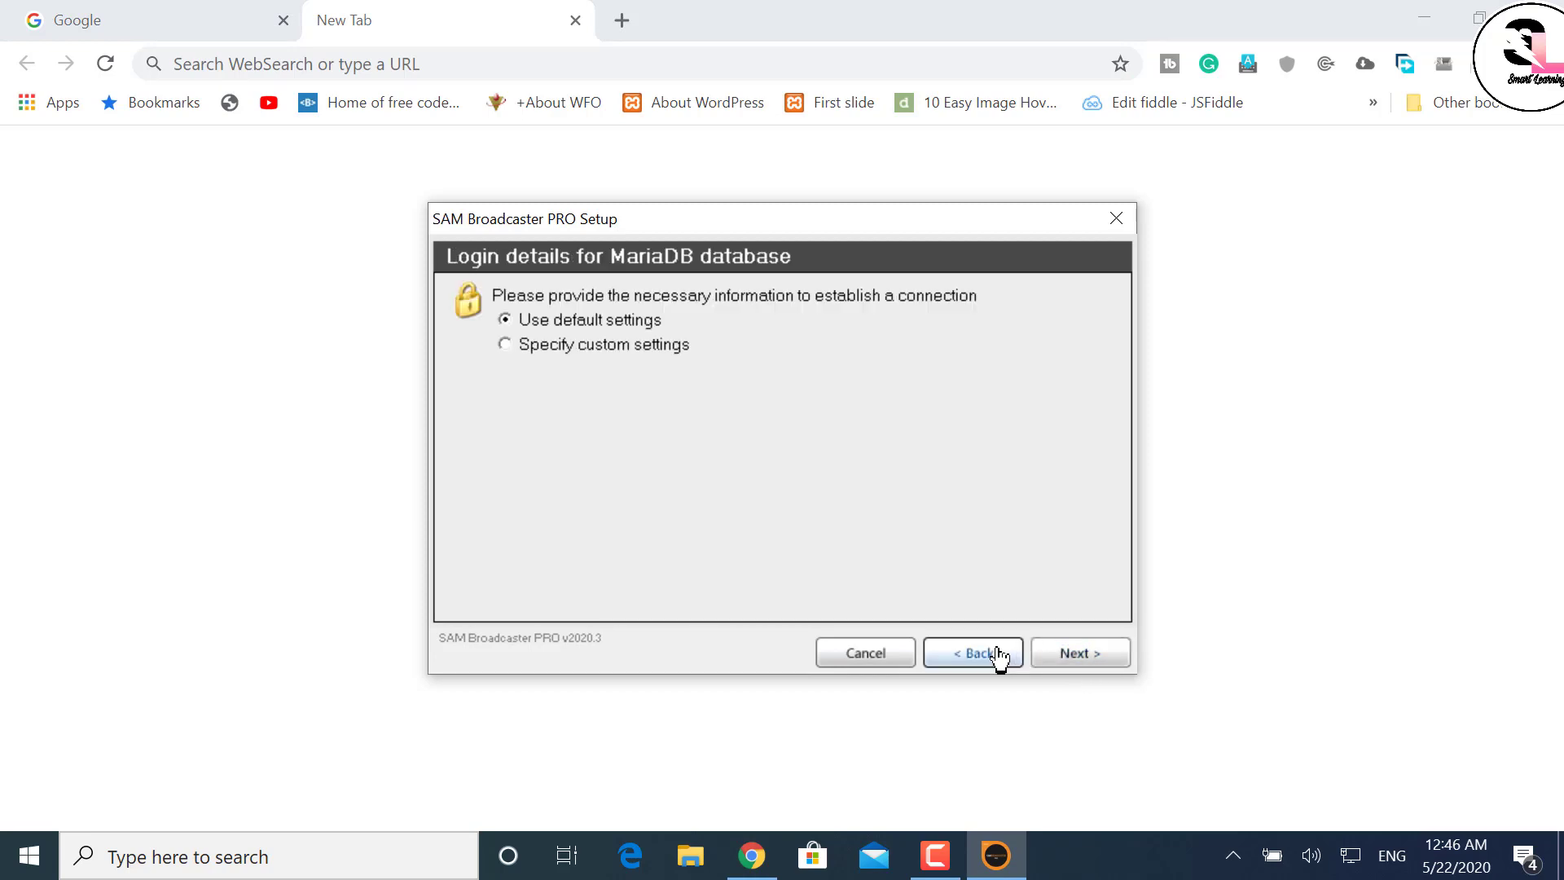
left_click(845, 657)
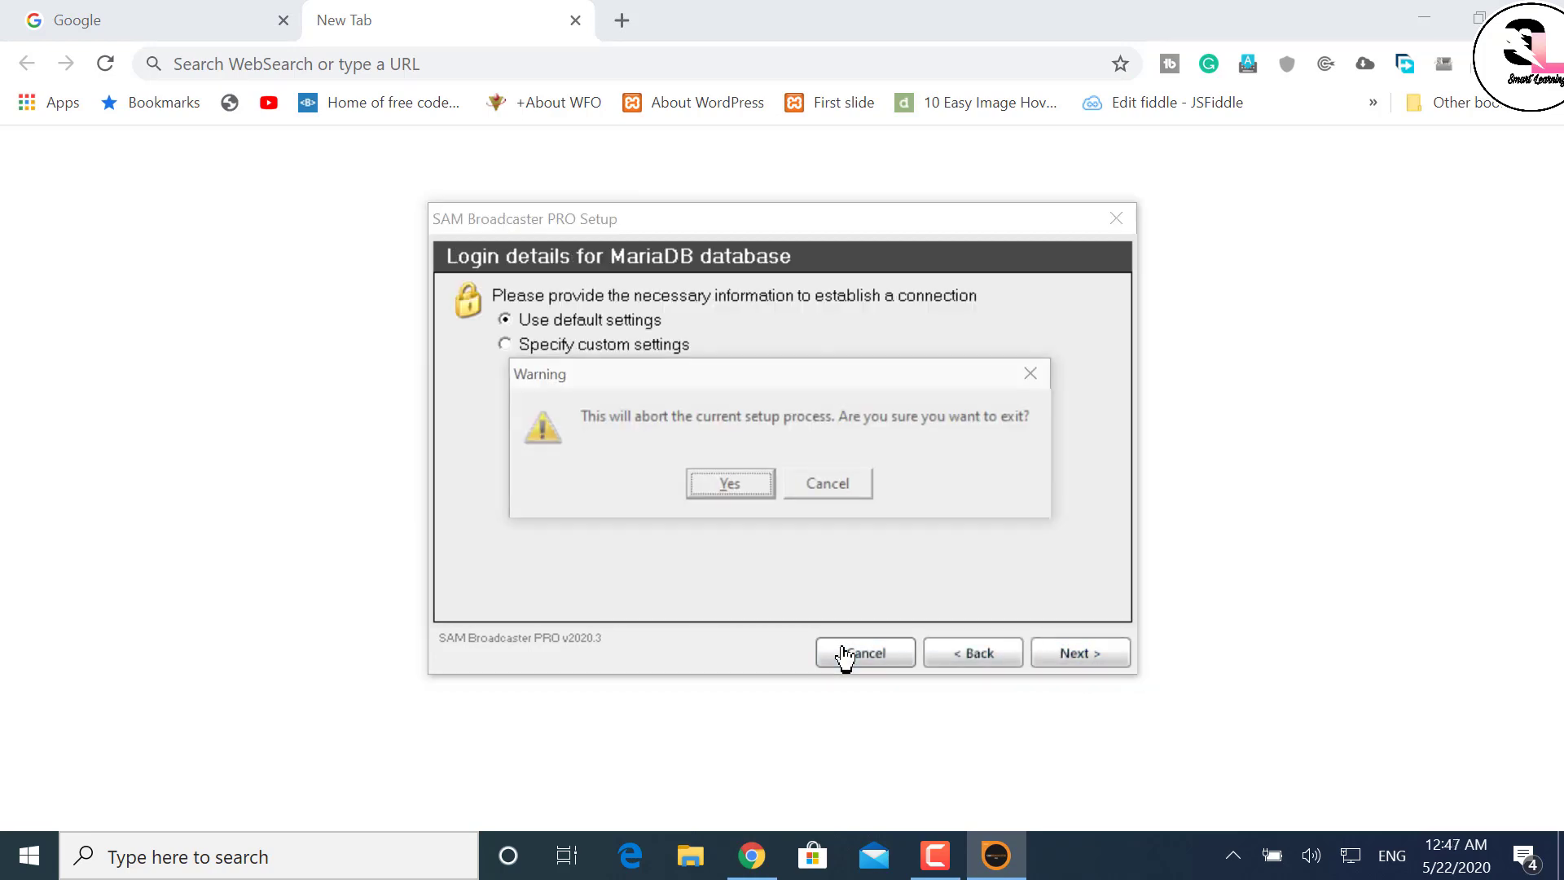
left_click(731, 486)
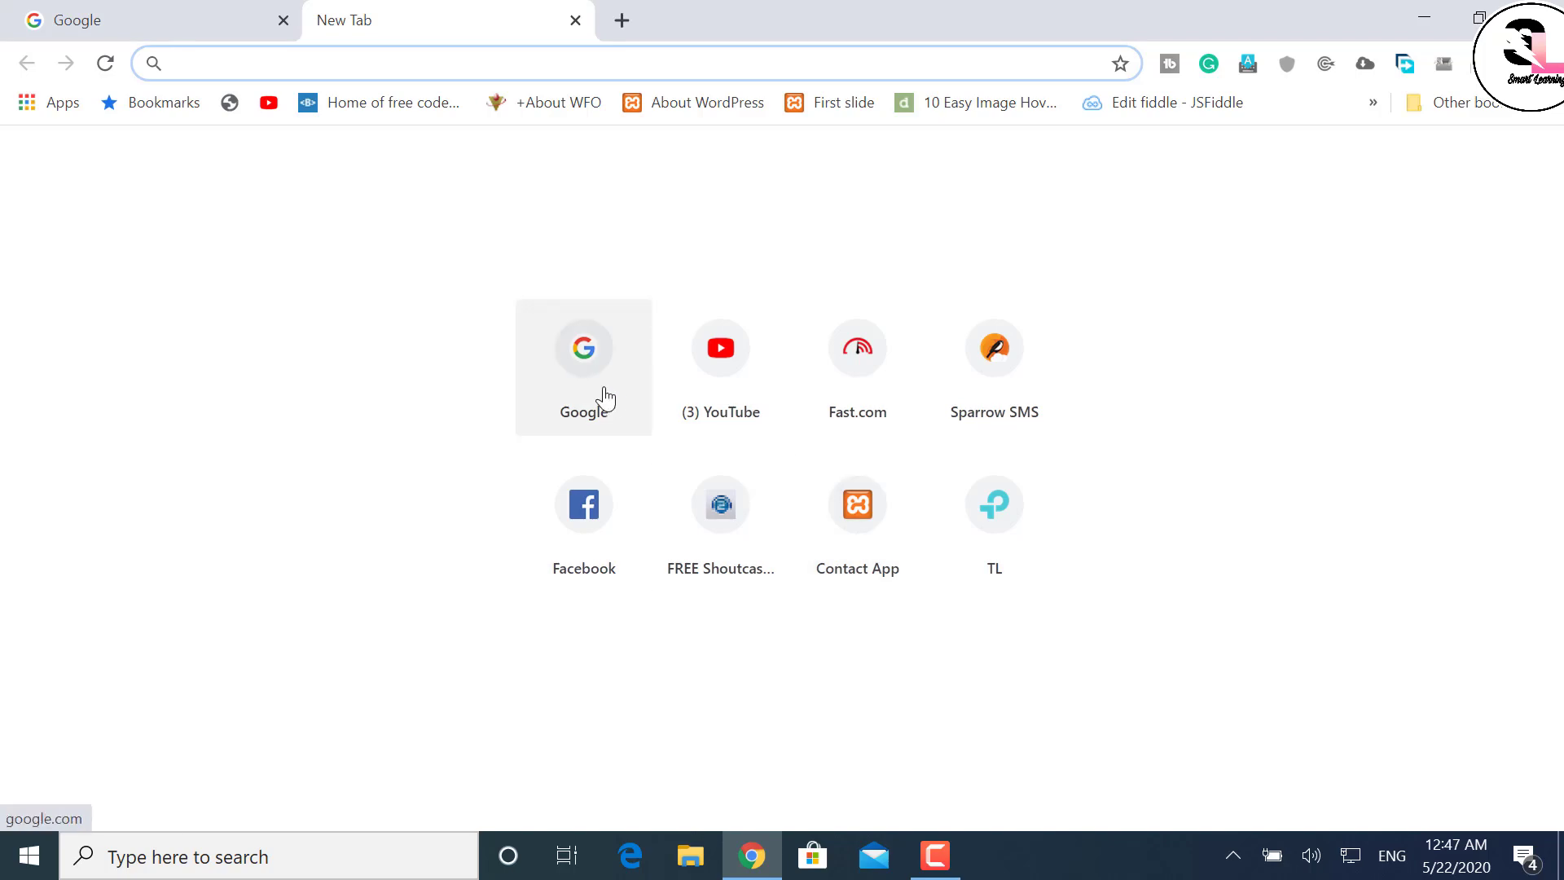
Load listen2myradio.com in the new browser tab and minimize the browser.
type("listen2myradio.com")
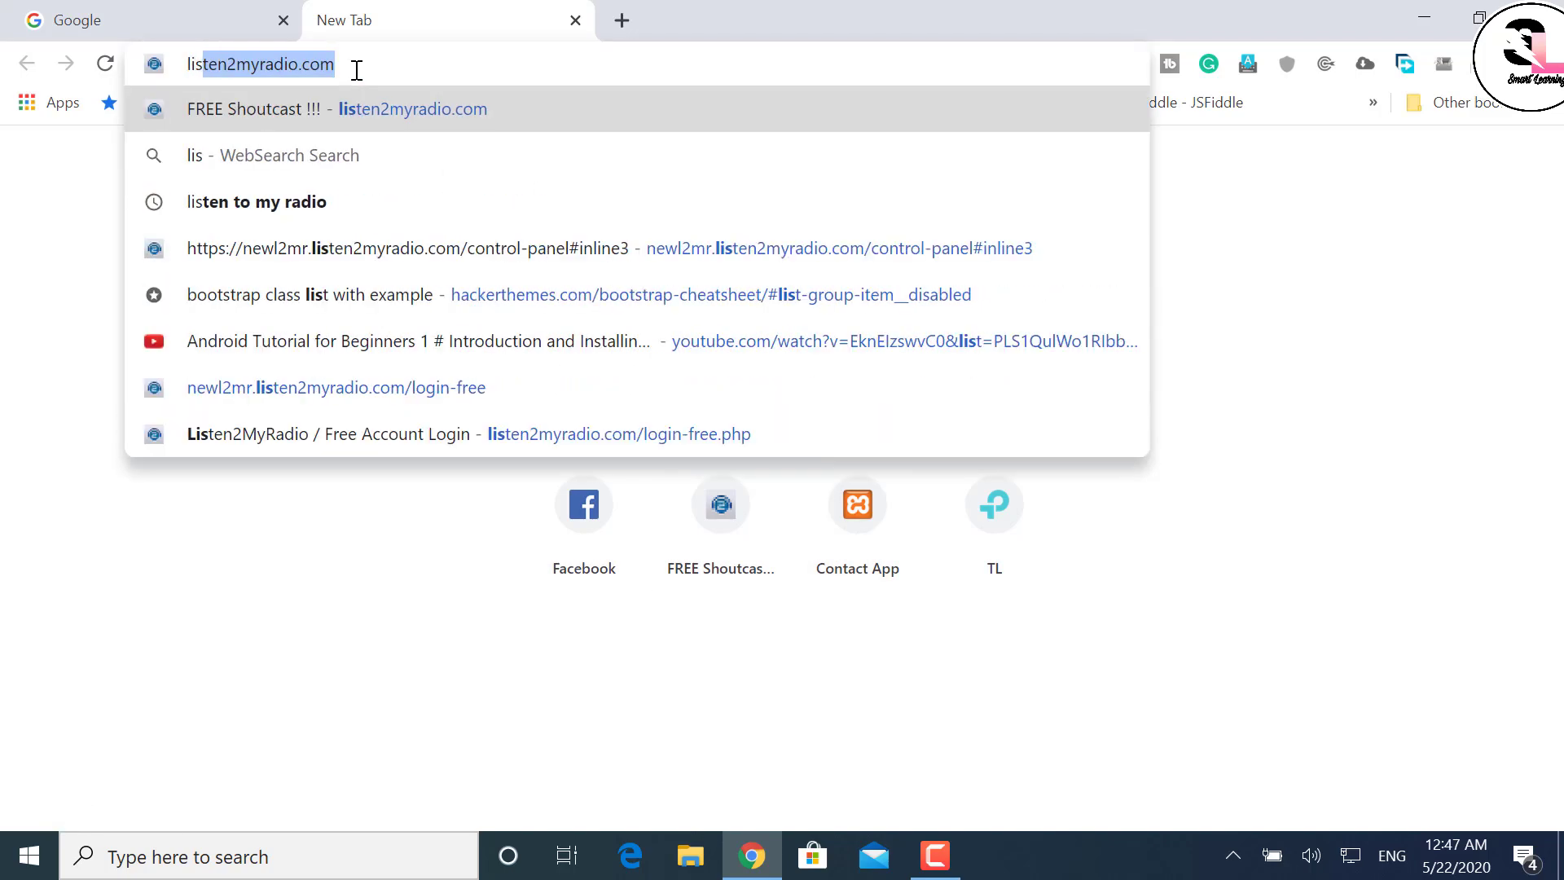
key("Return")
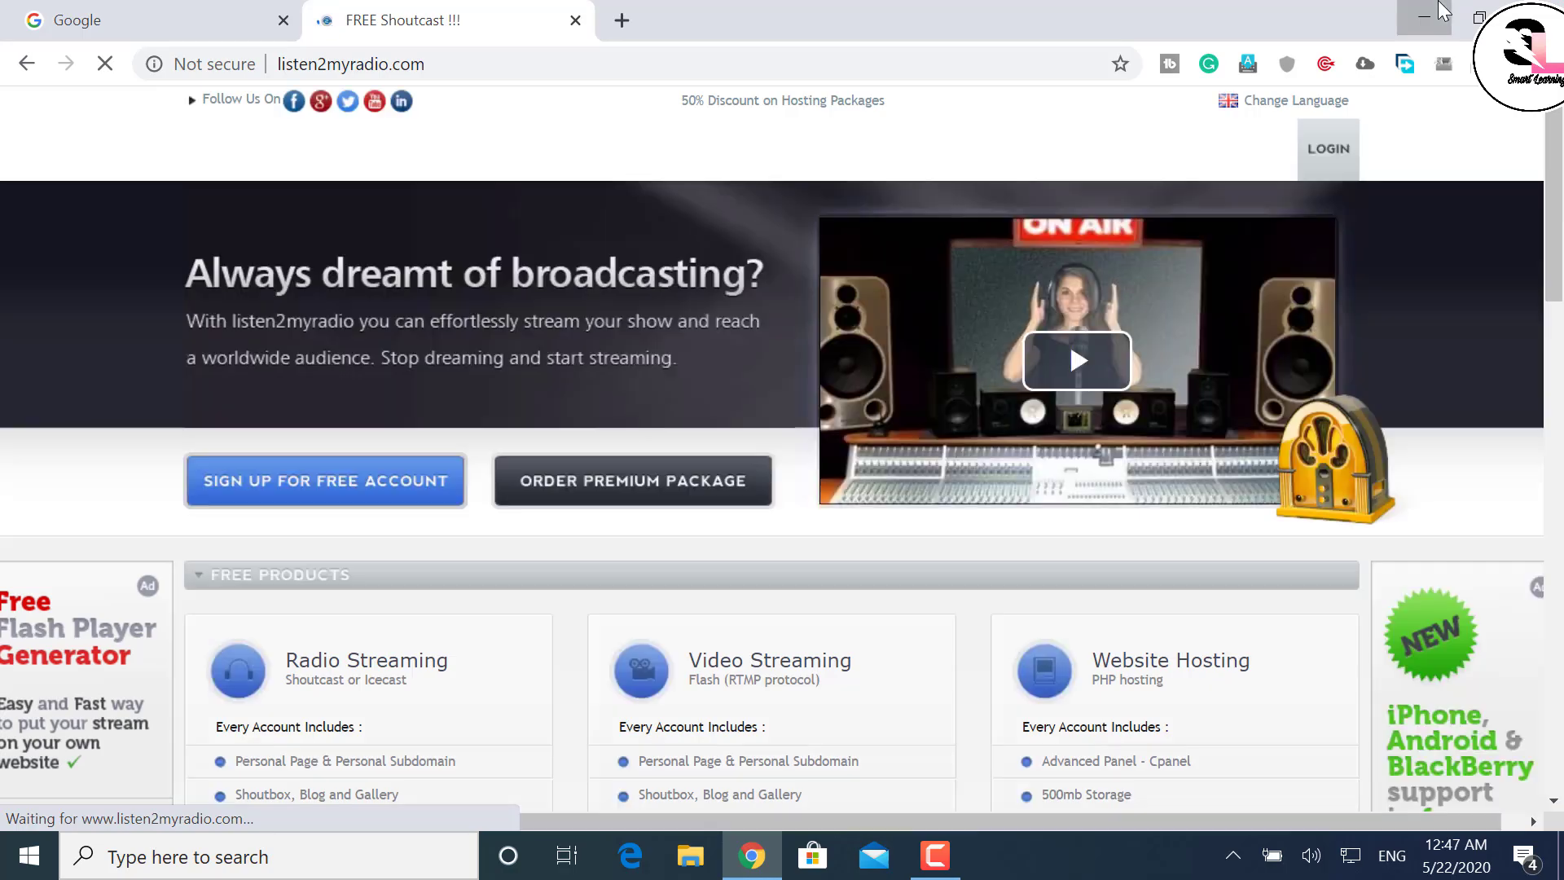
left_click(1442, 10)
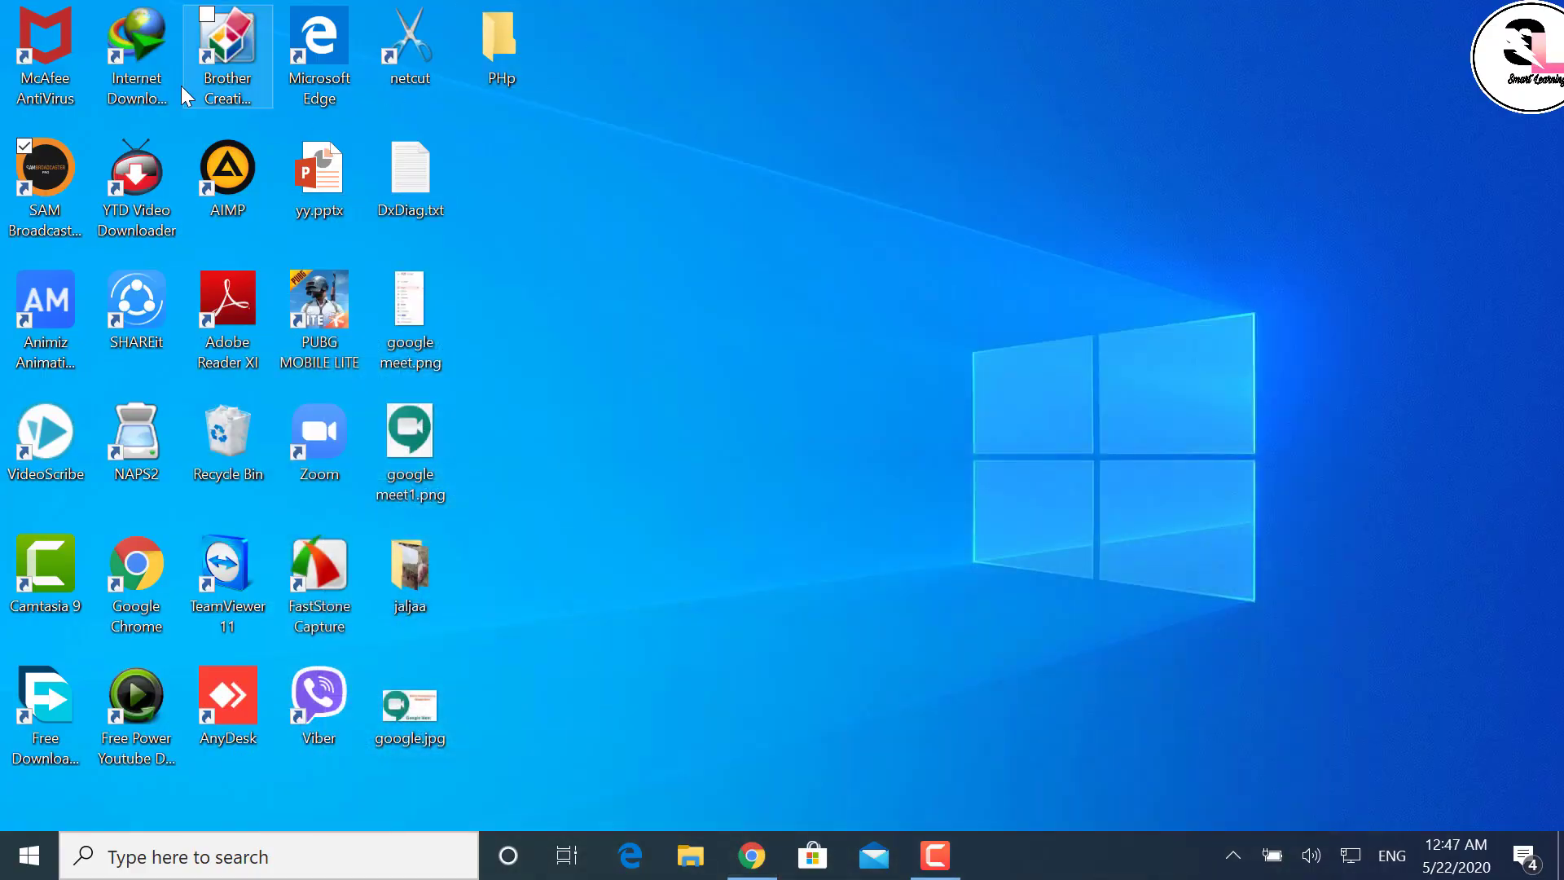
Launch SAM Broadcaster PRO and advance its setup to the Registration page, keeping the default music library and sound device settings.
double_click(45, 143)
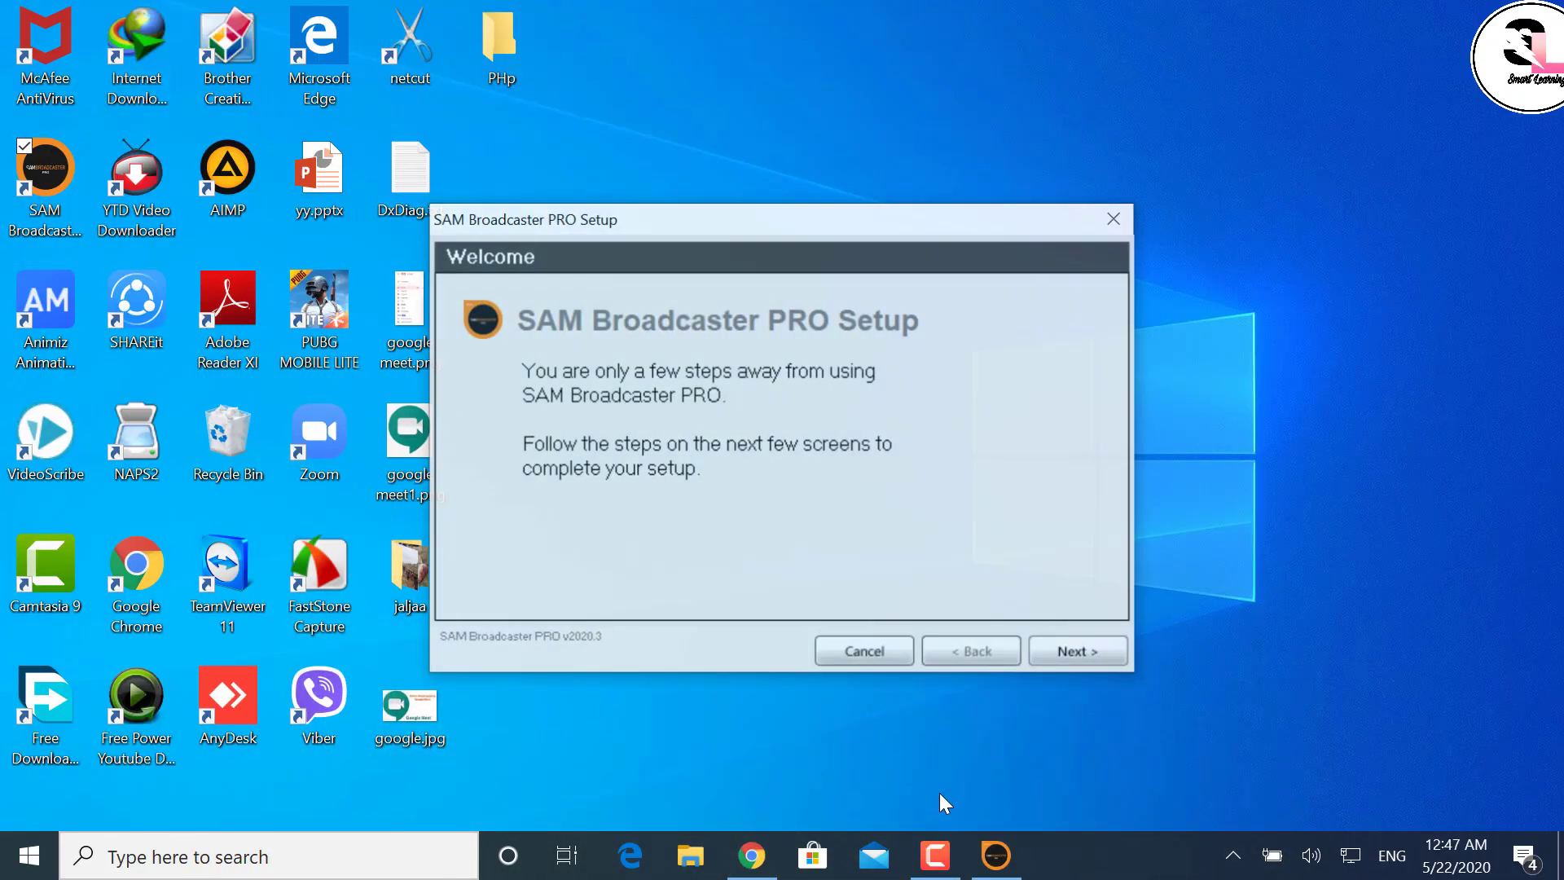
left_click(1100, 654)
left_click(1080, 653)
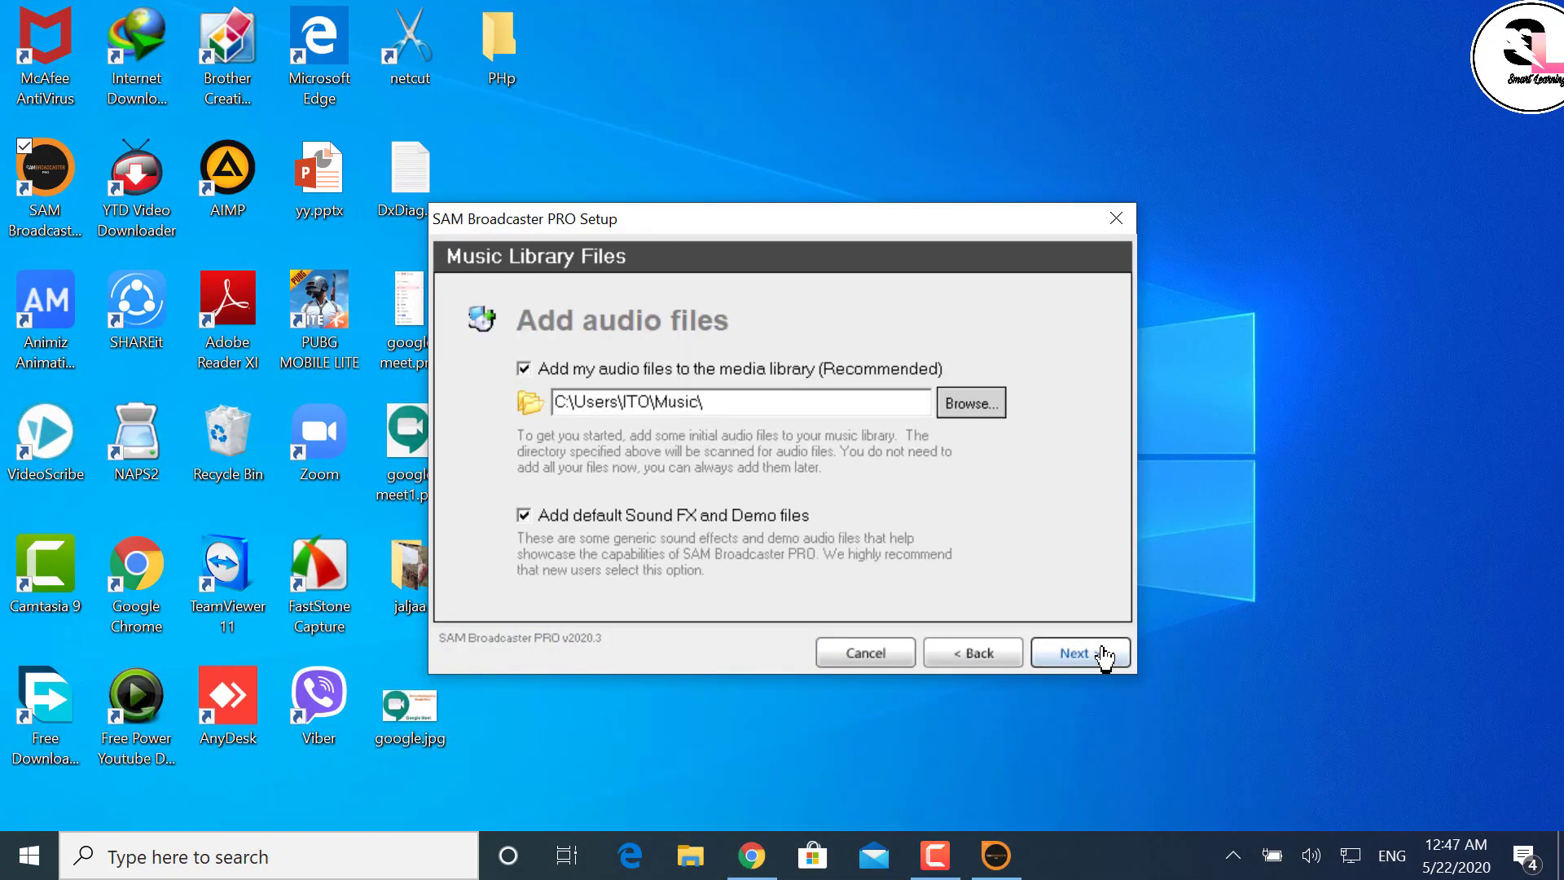
left_click(1080, 652)
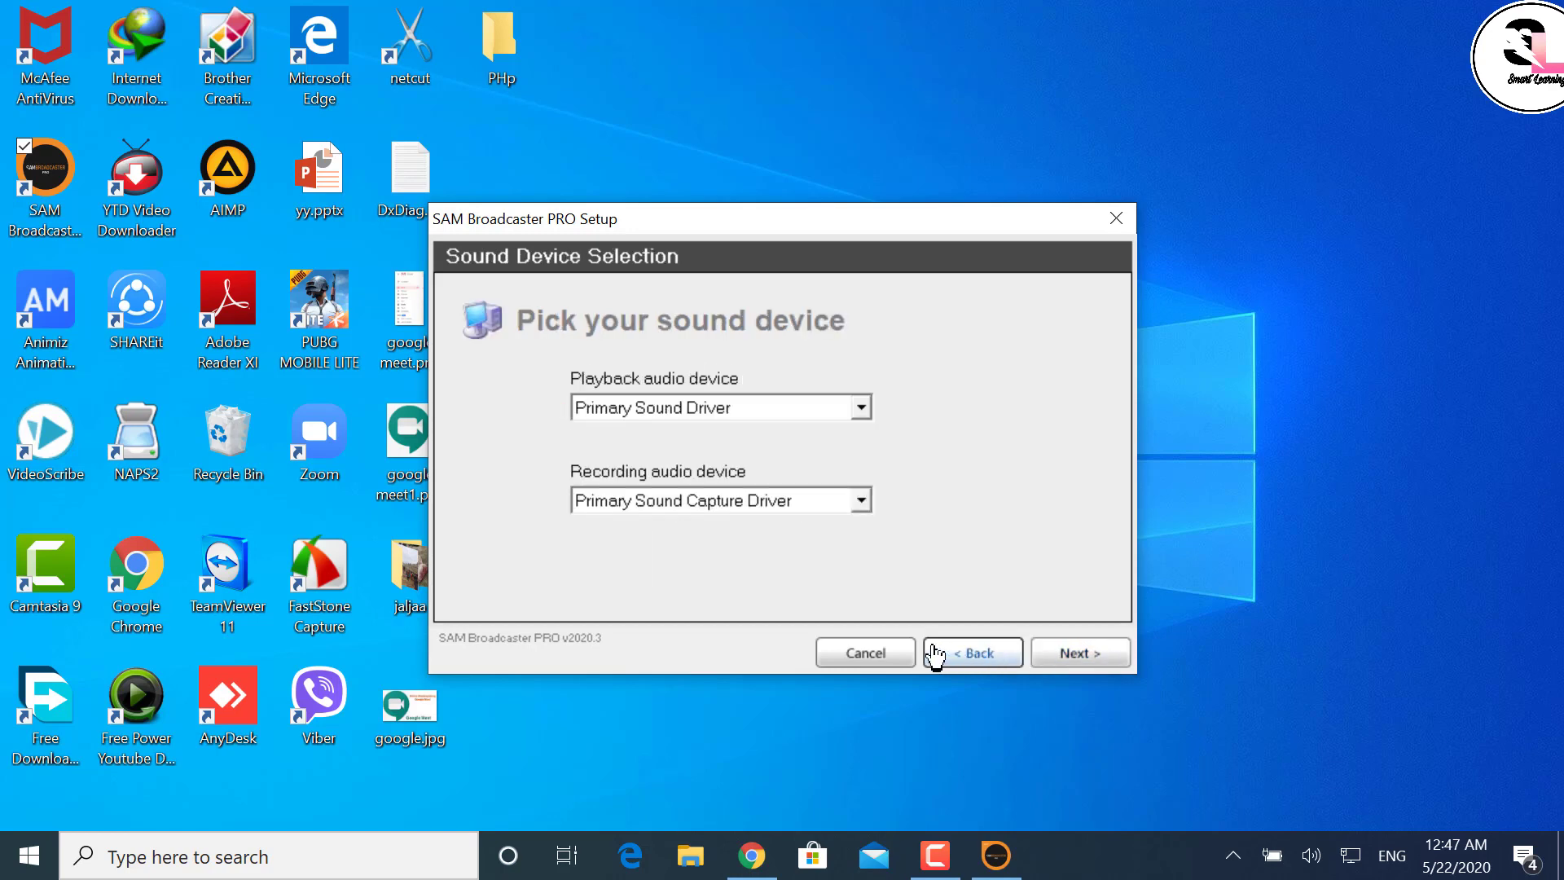
left_click(1068, 660)
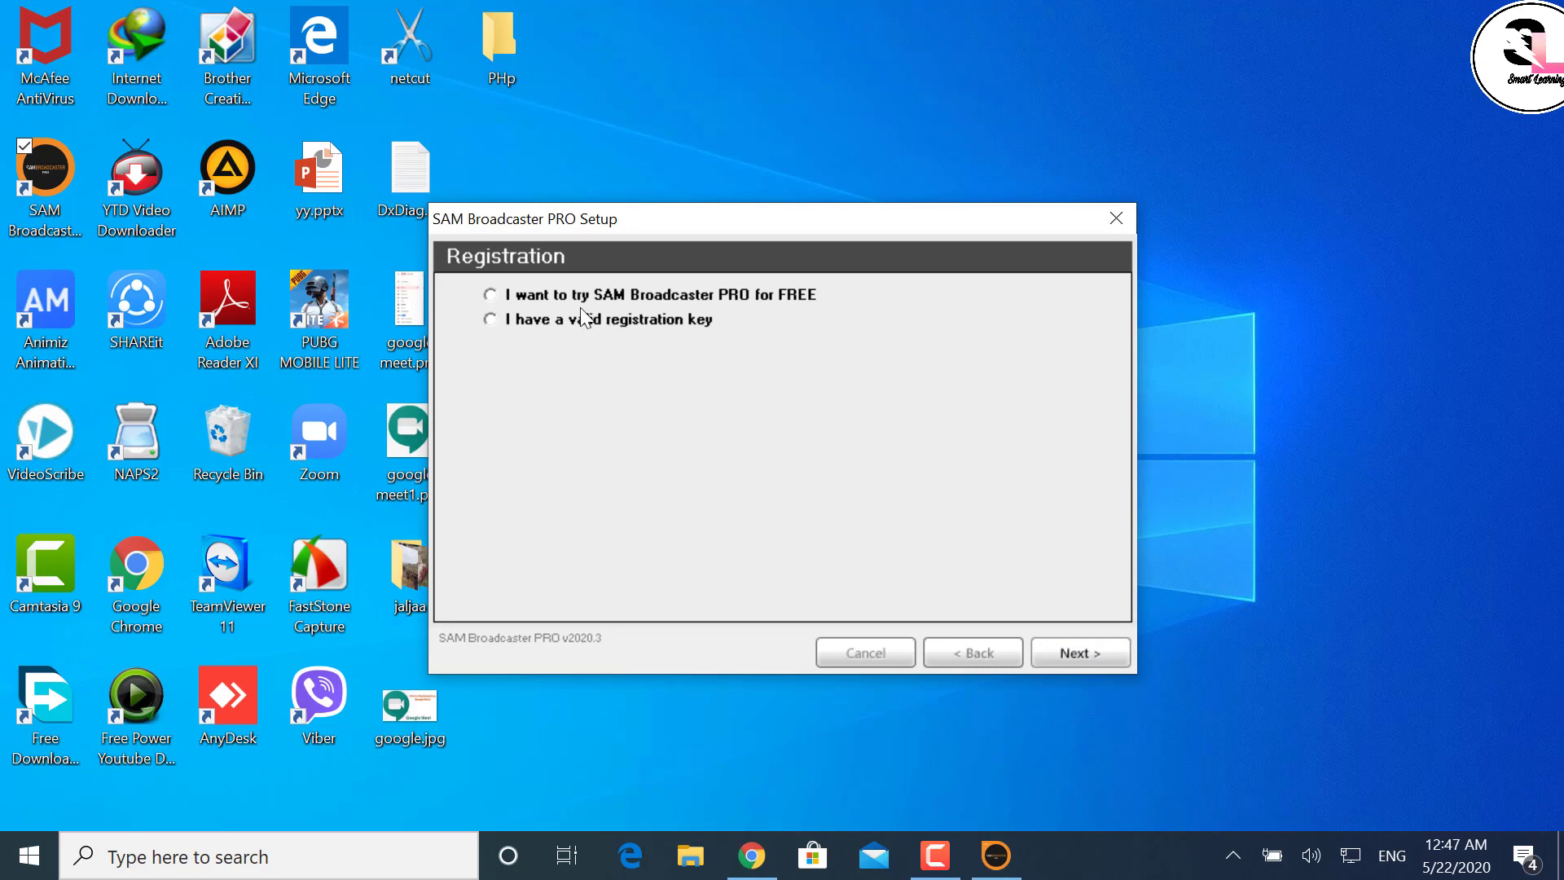
Choose to try SAM Broadcaster PRO for free and continue past the Registration page.
left_click(507, 294)
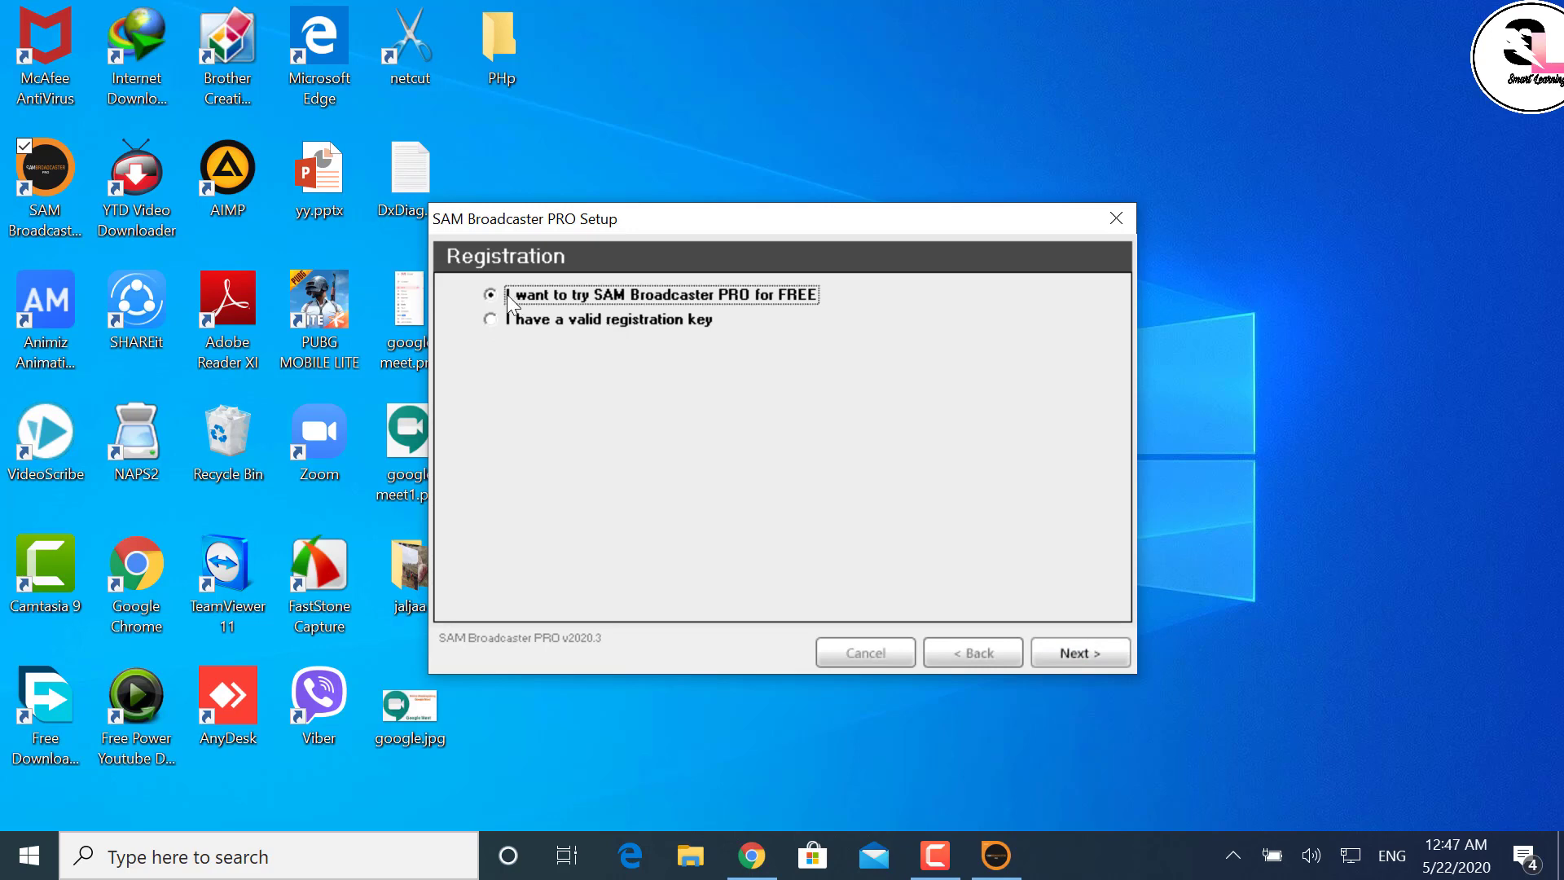
left_click(1068, 652)
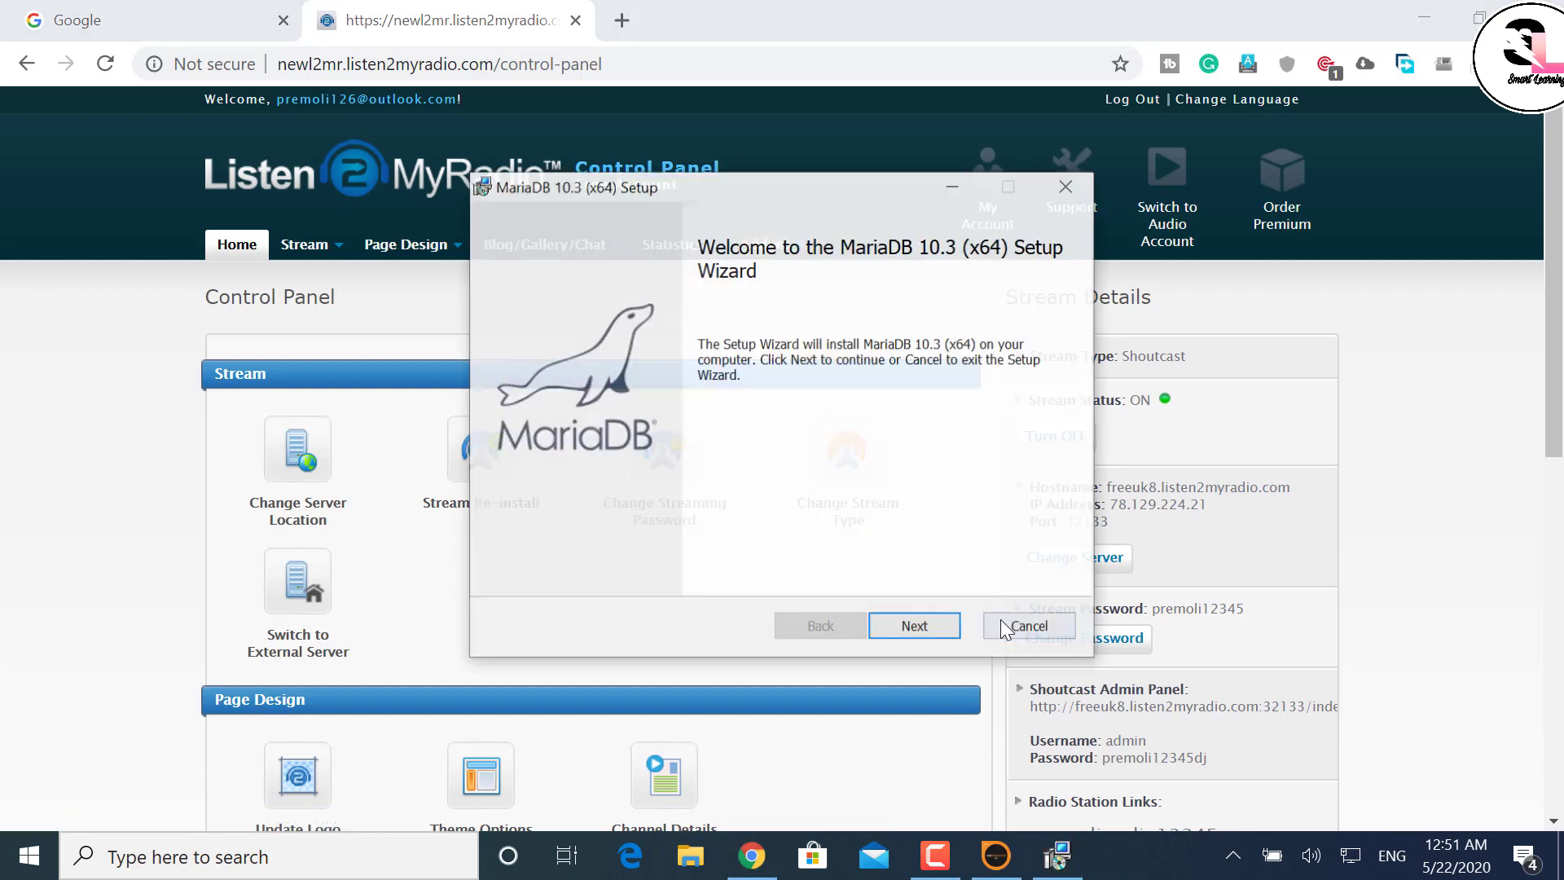
Accept the MariaDB 10.3 license agreement and keep the default feature selection and install location.
left_click(914, 627)
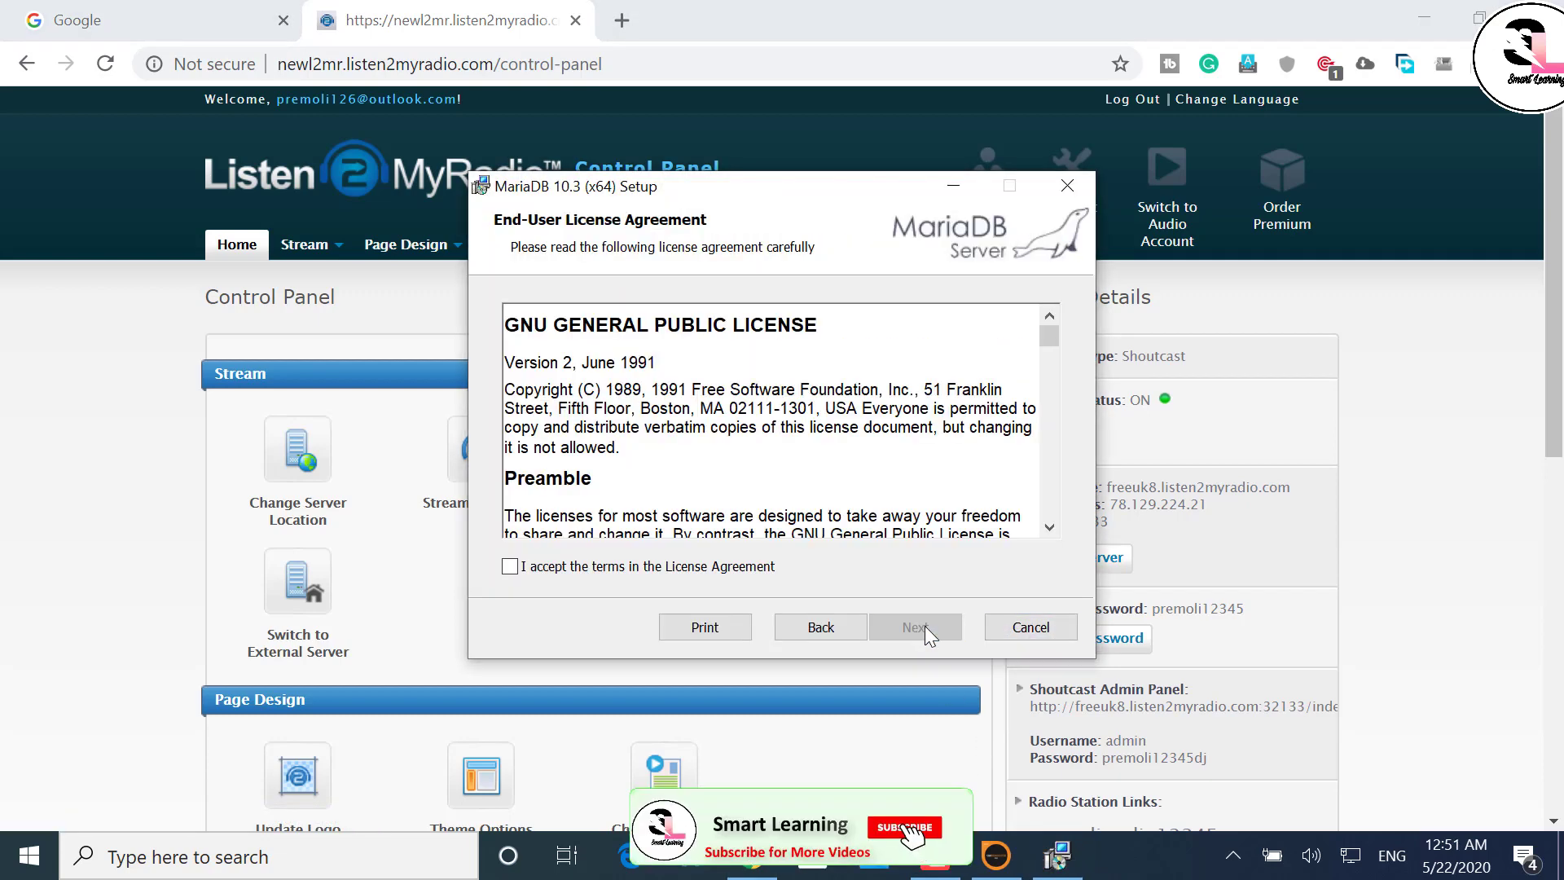
left_click(656, 569)
left_click(925, 629)
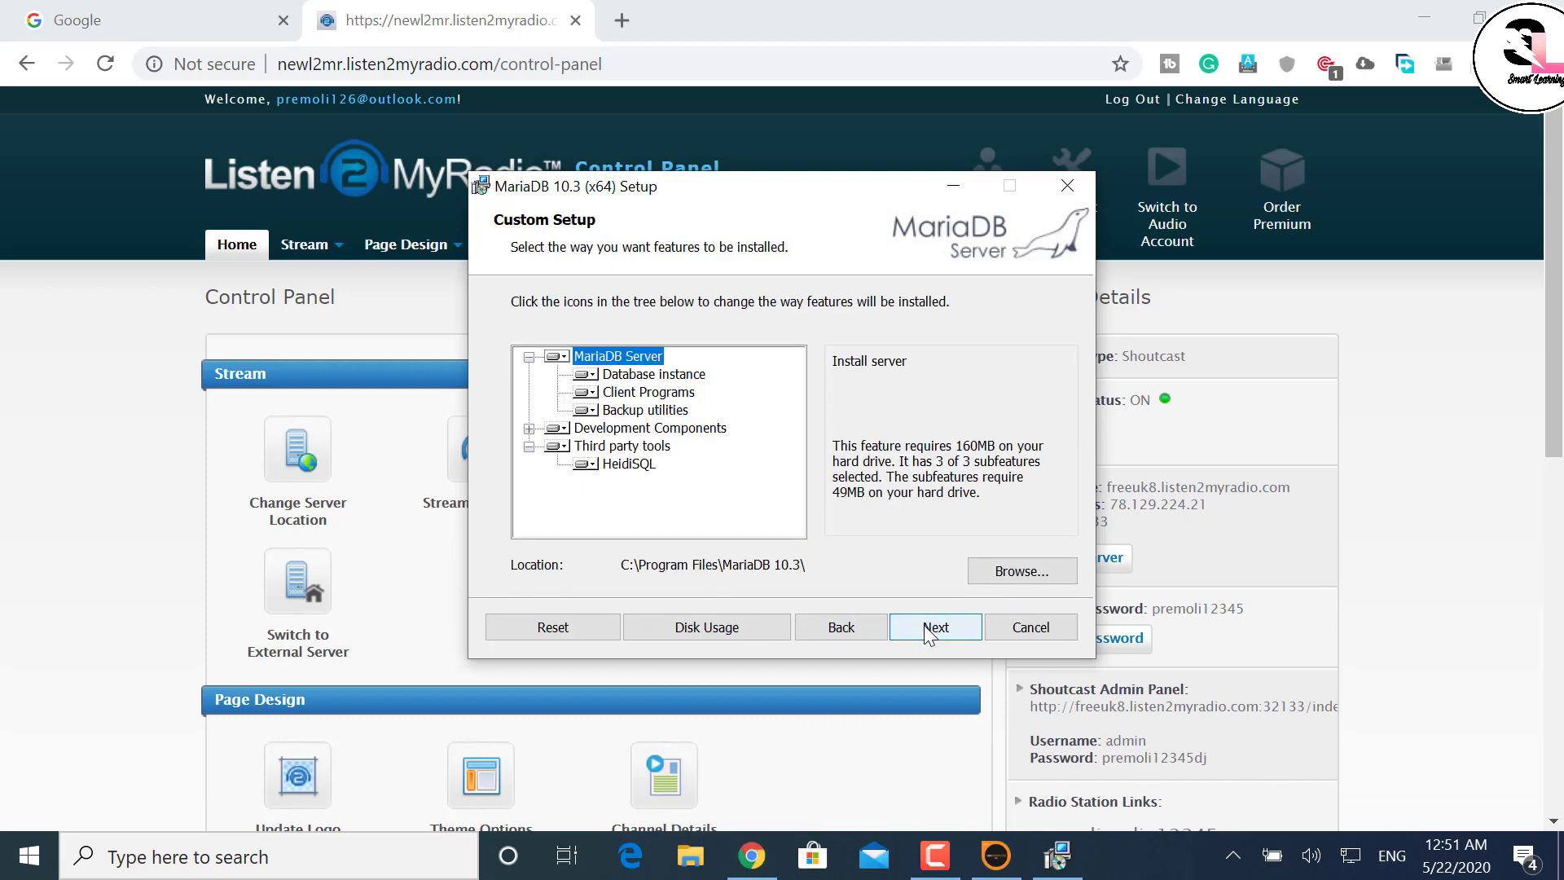
left_click(927, 629)
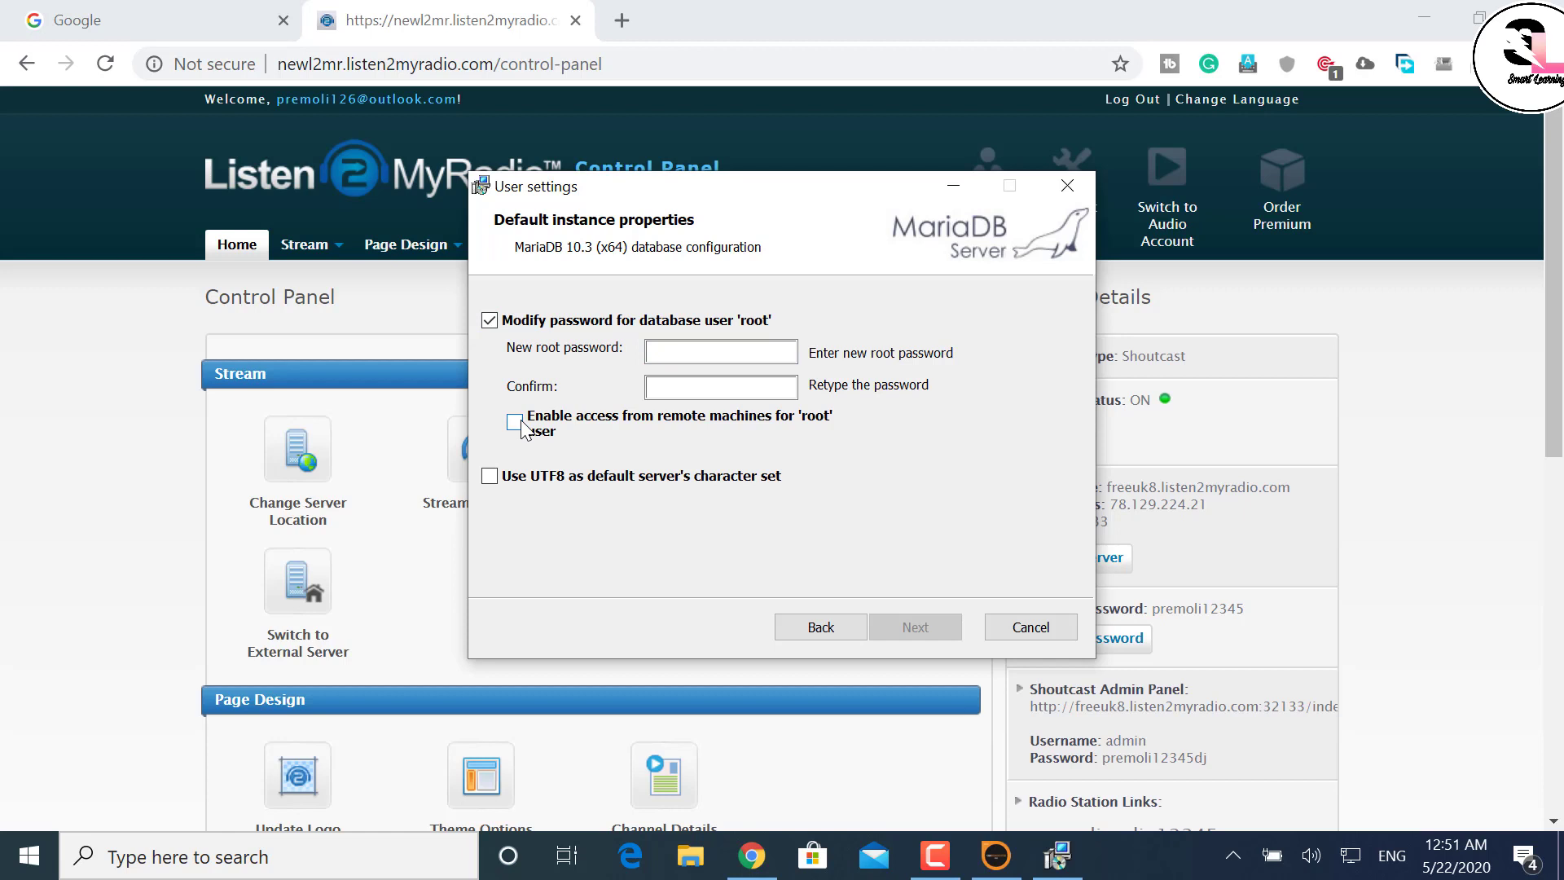
Enter and confirm a new password for the MariaDB root user and continue the setup.
left_click(497, 478)
left_click(700, 350)
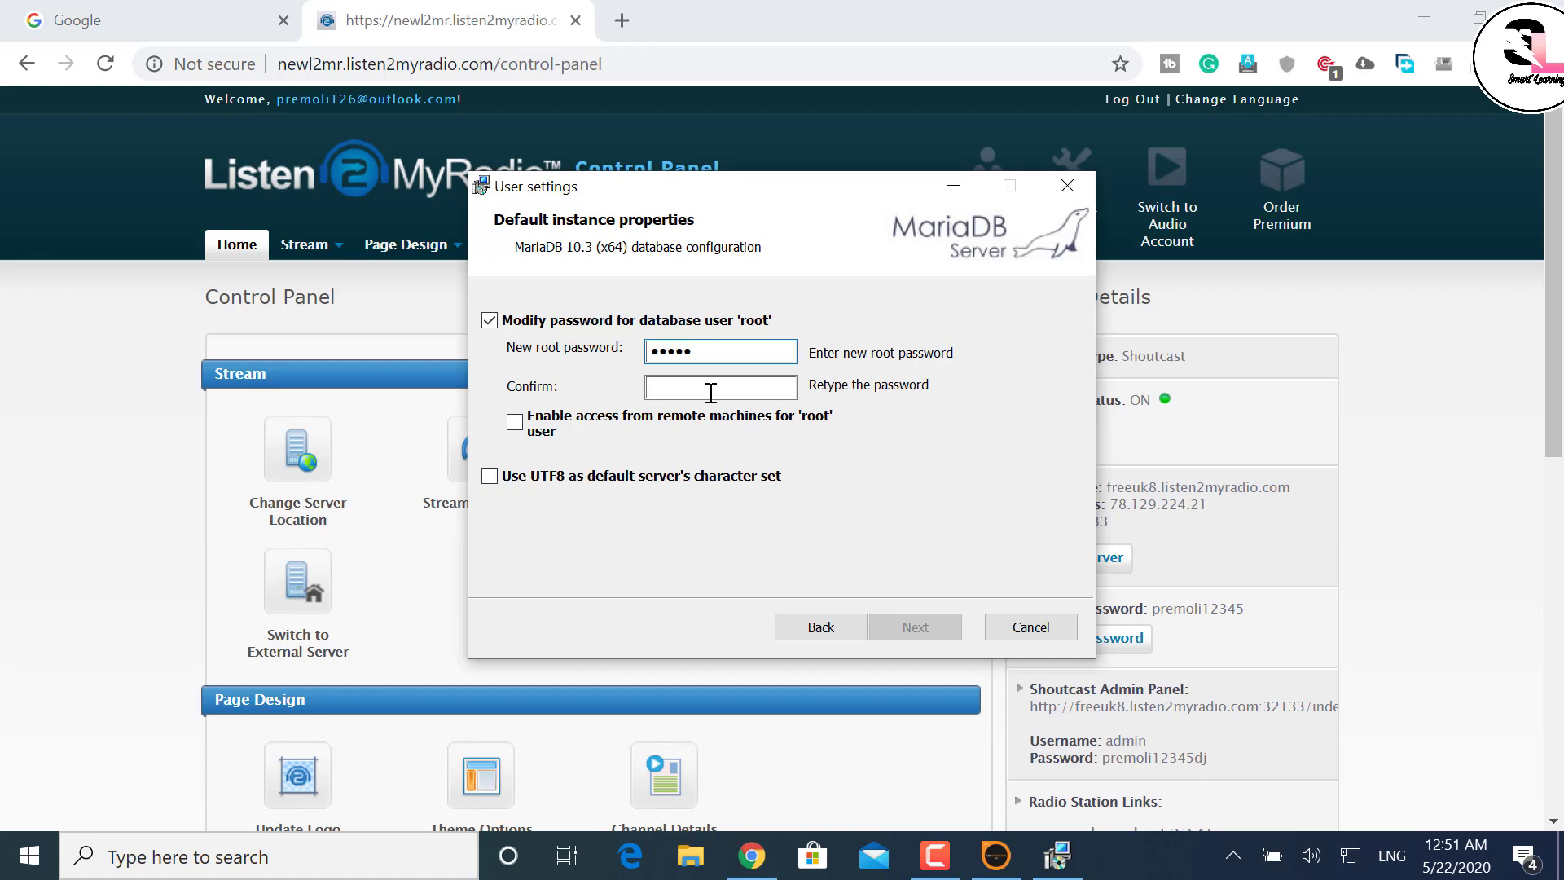
left_click(706, 388)
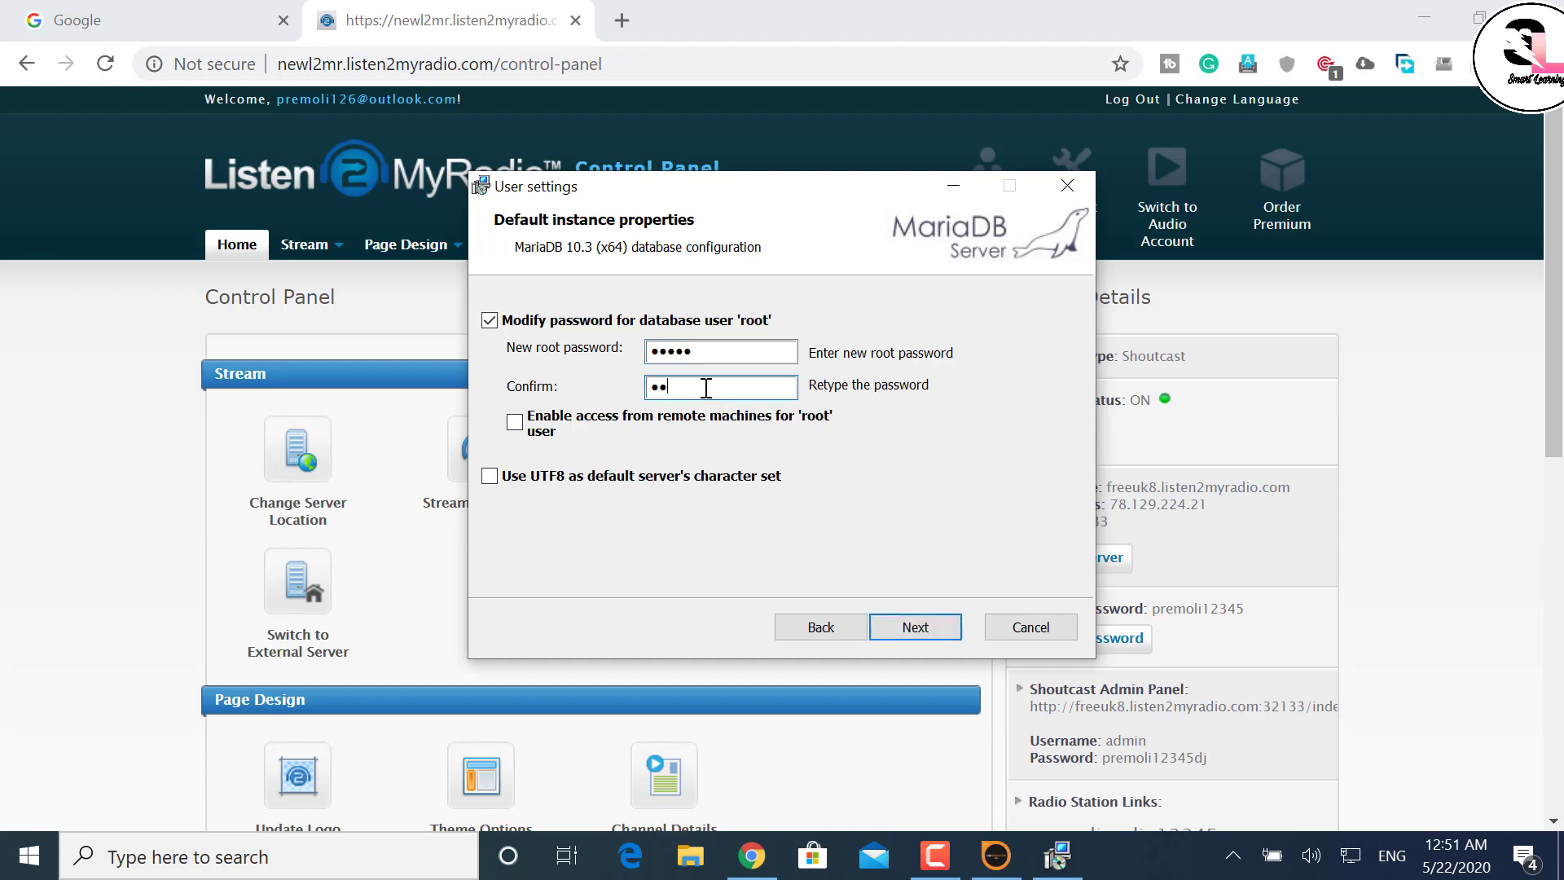
left_click(902, 625)
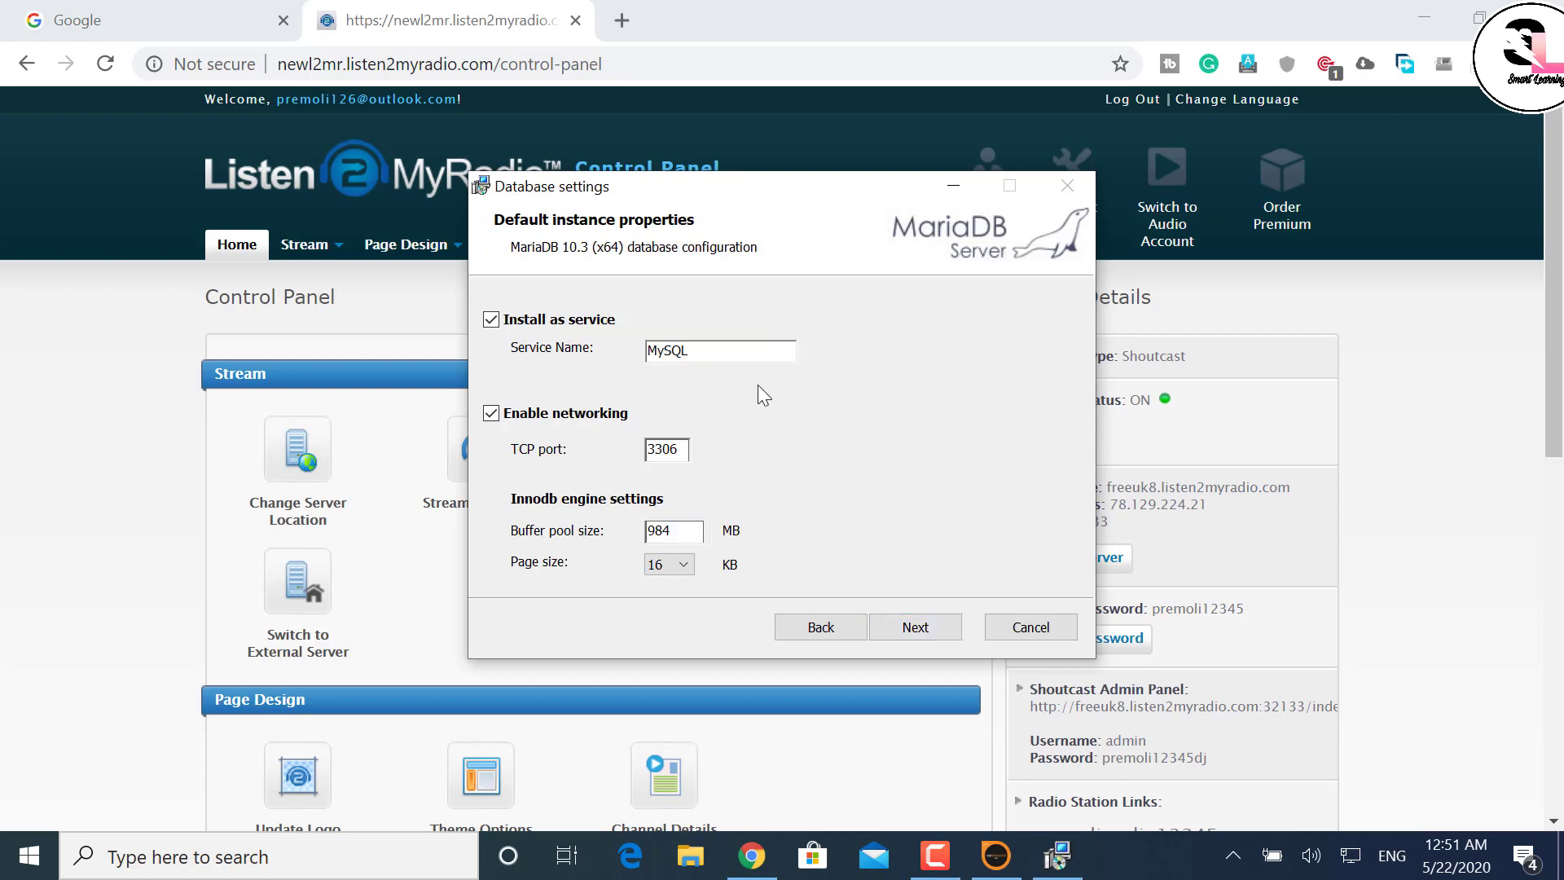
Keep the default MySQL service and networking settings, leave the Feedback plugin disabled, and complete the MariaDB installation.
left_click(914, 627)
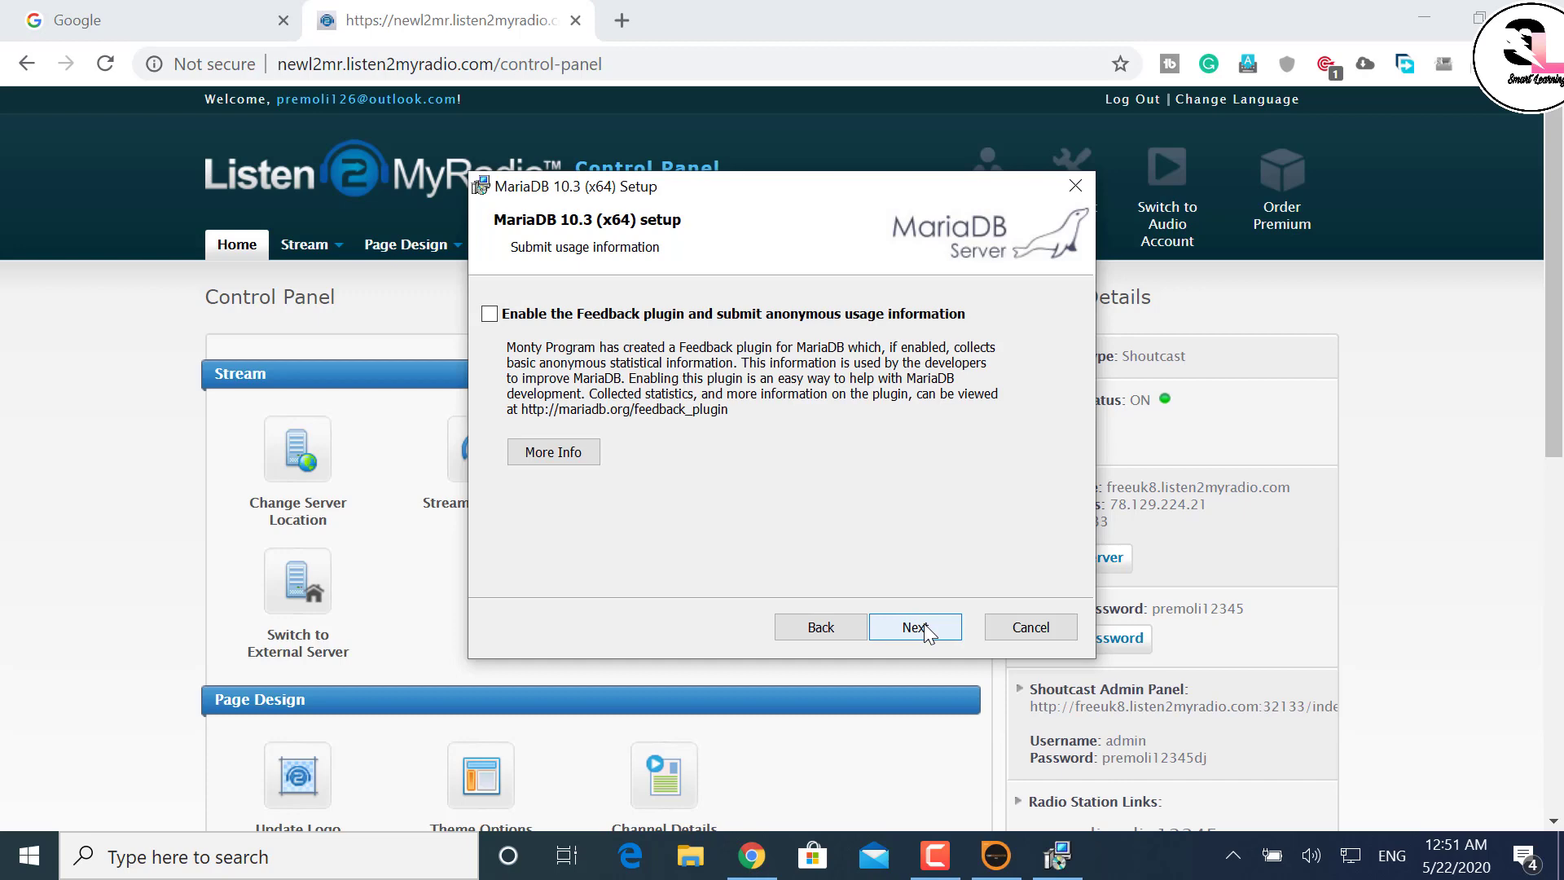
left_click(915, 627)
left_click(926, 628)
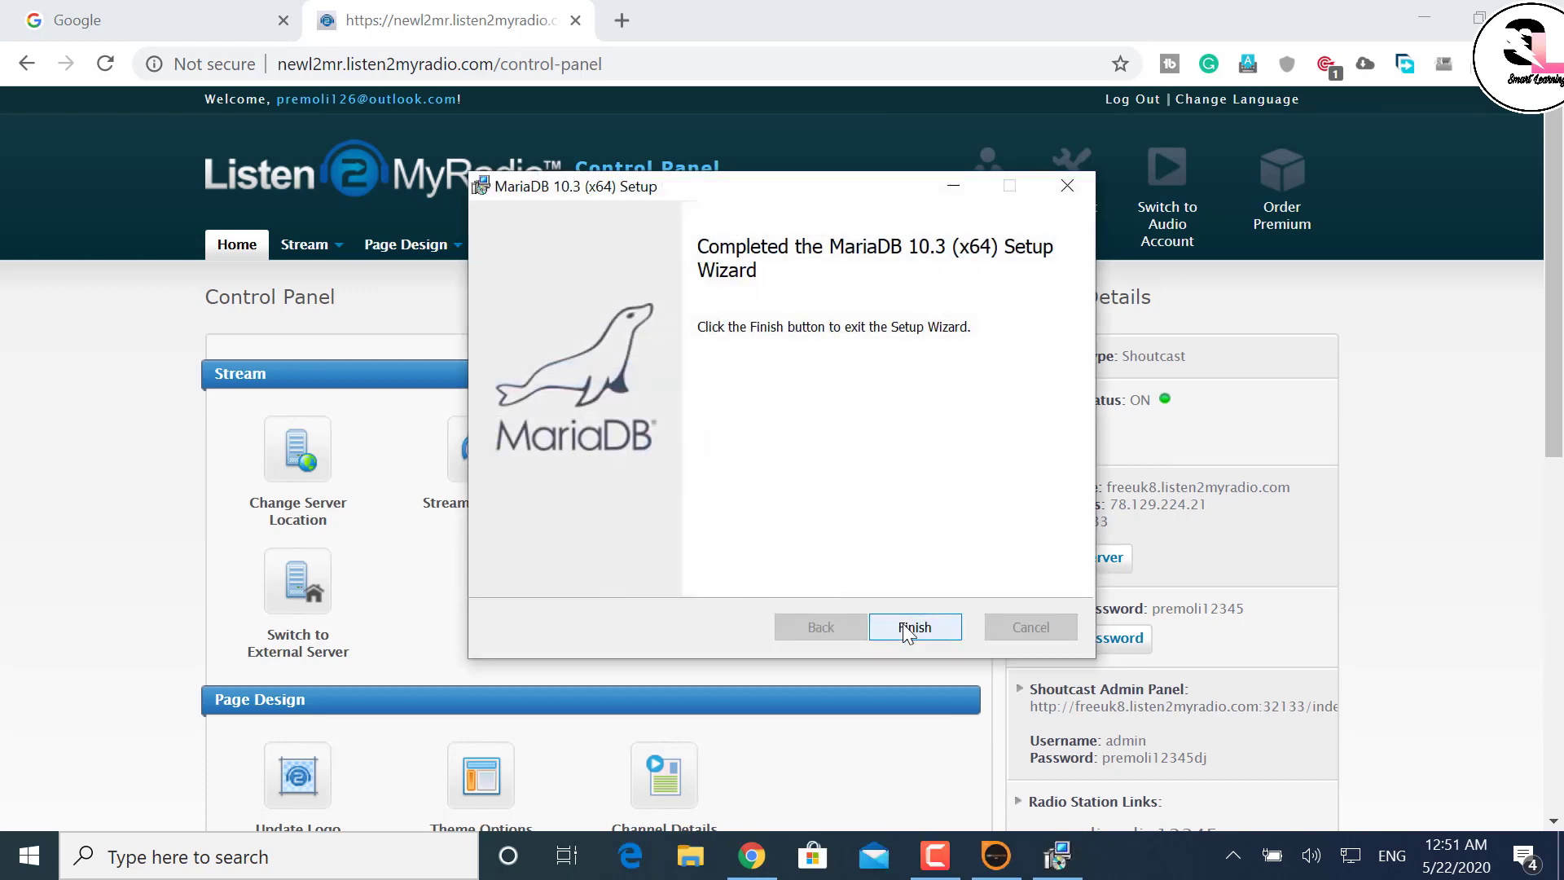
left_click(913, 627)
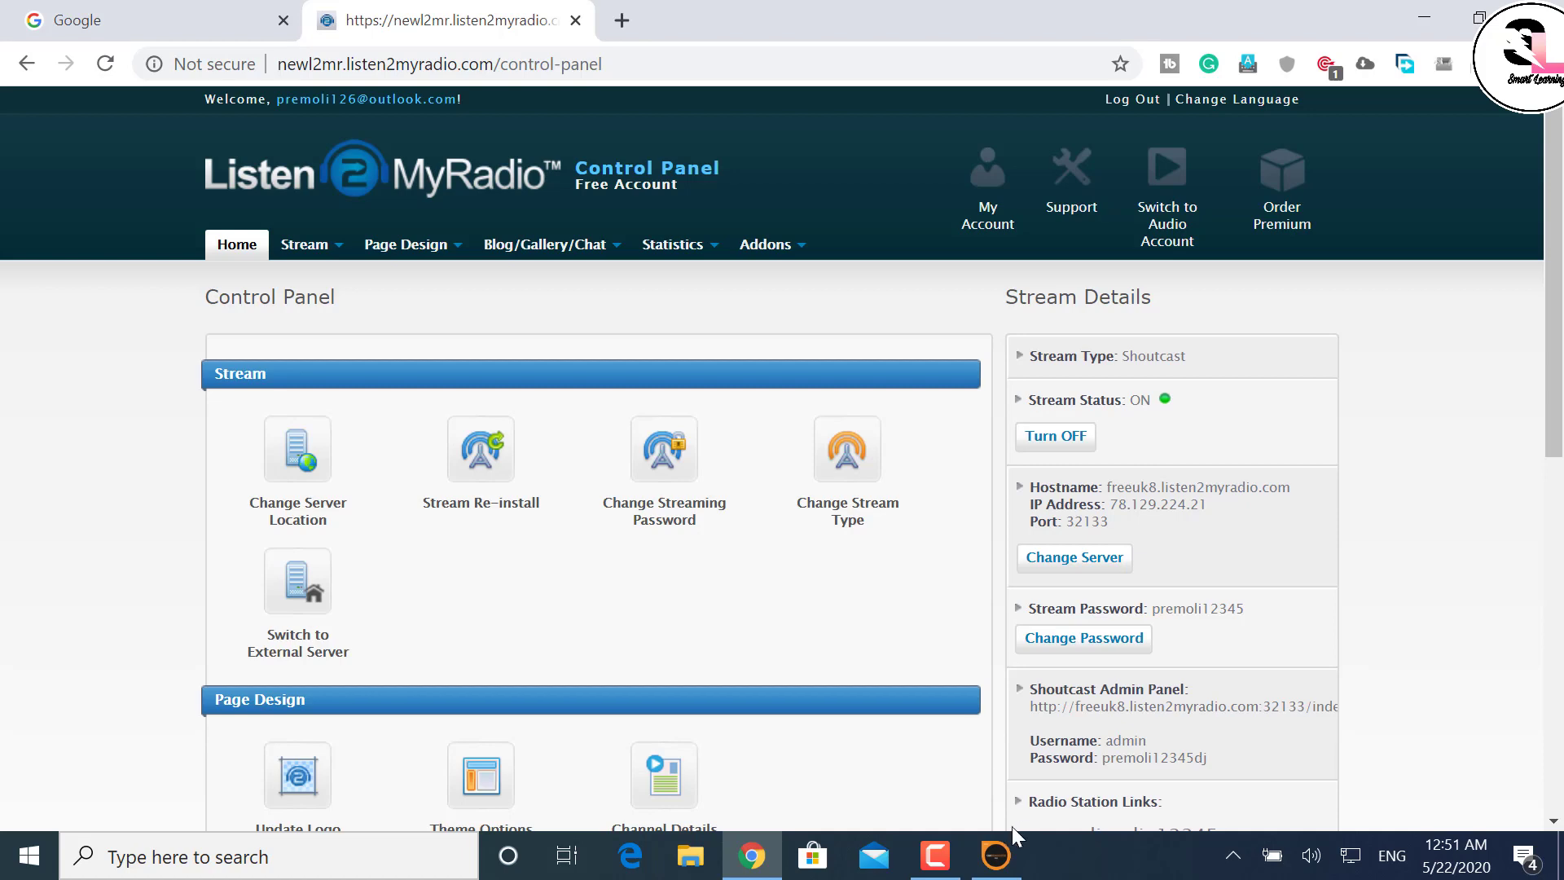
Return to SAM Broadcaster PRO Setup, dismiss the database errors, and enter the root password in the custom MariaDB login details.
left_click(996, 859)
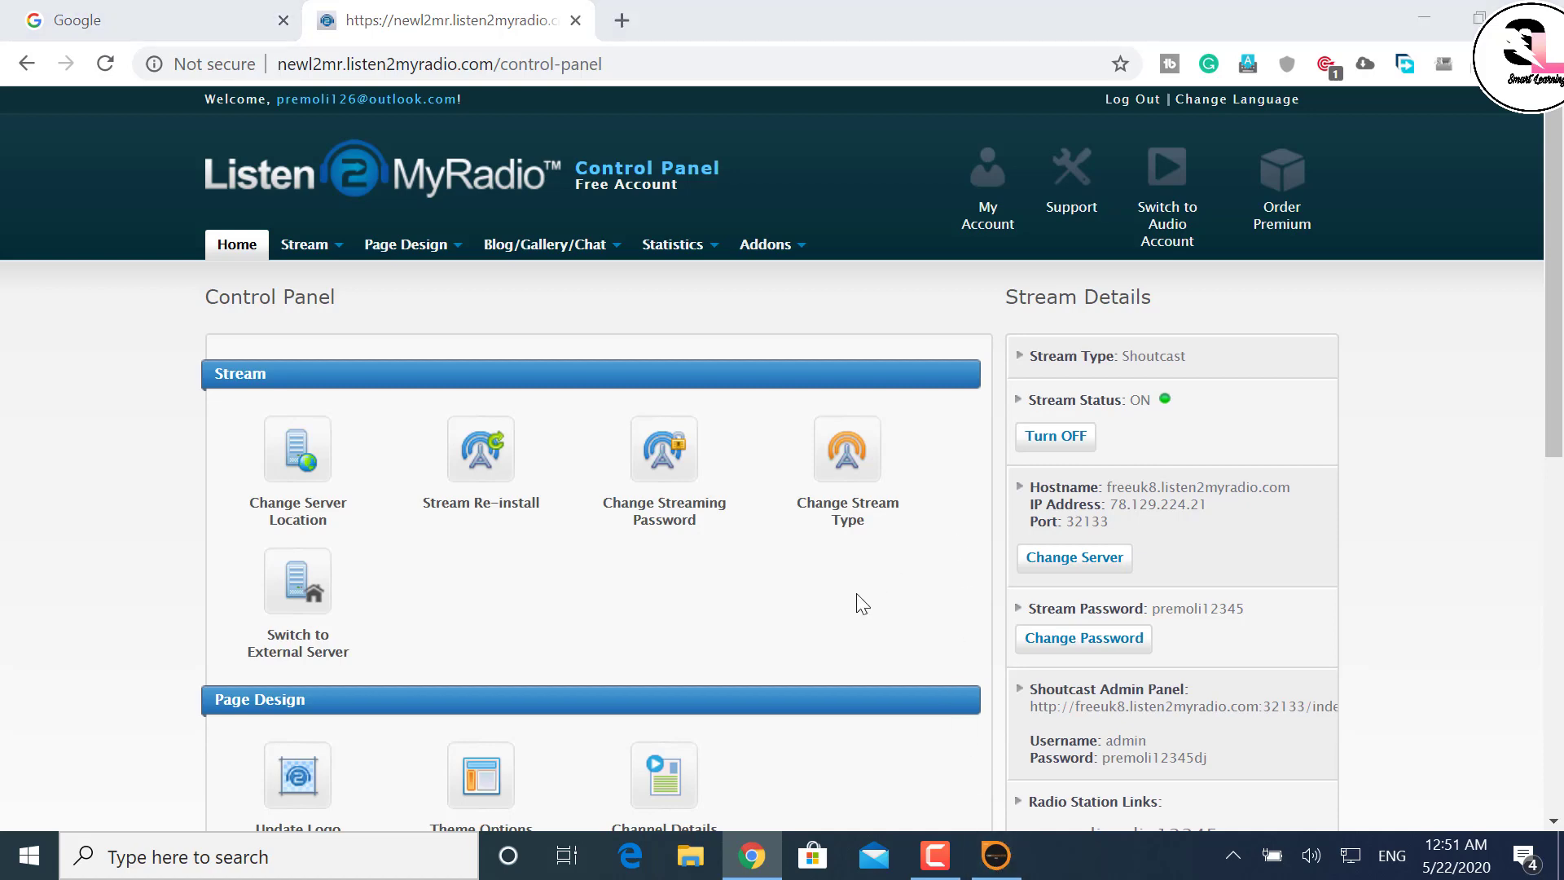
left_click(995, 864)
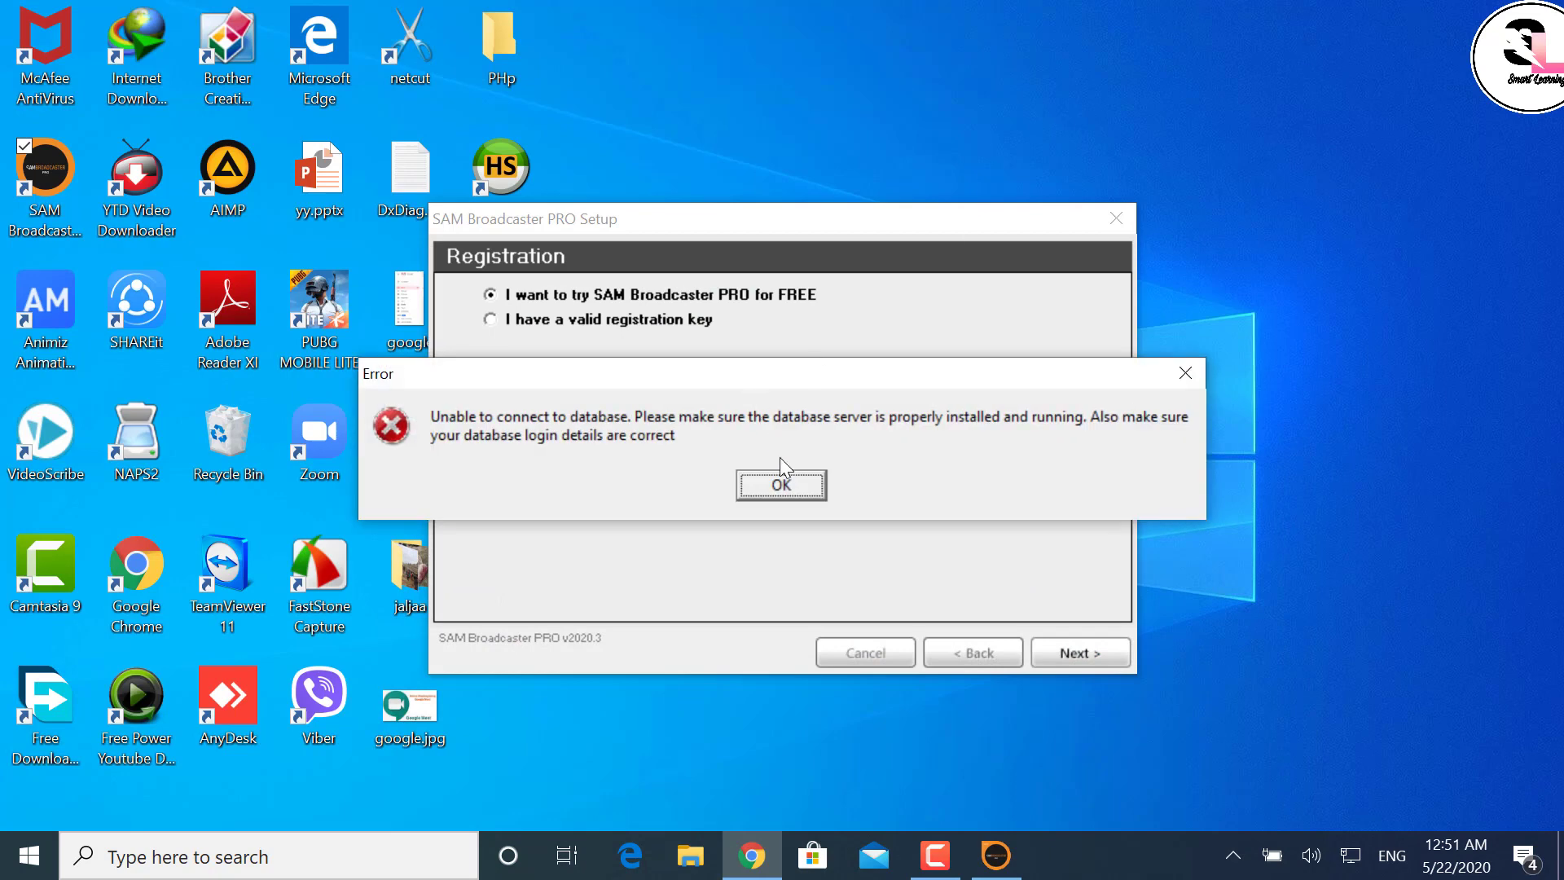
left_click(780, 485)
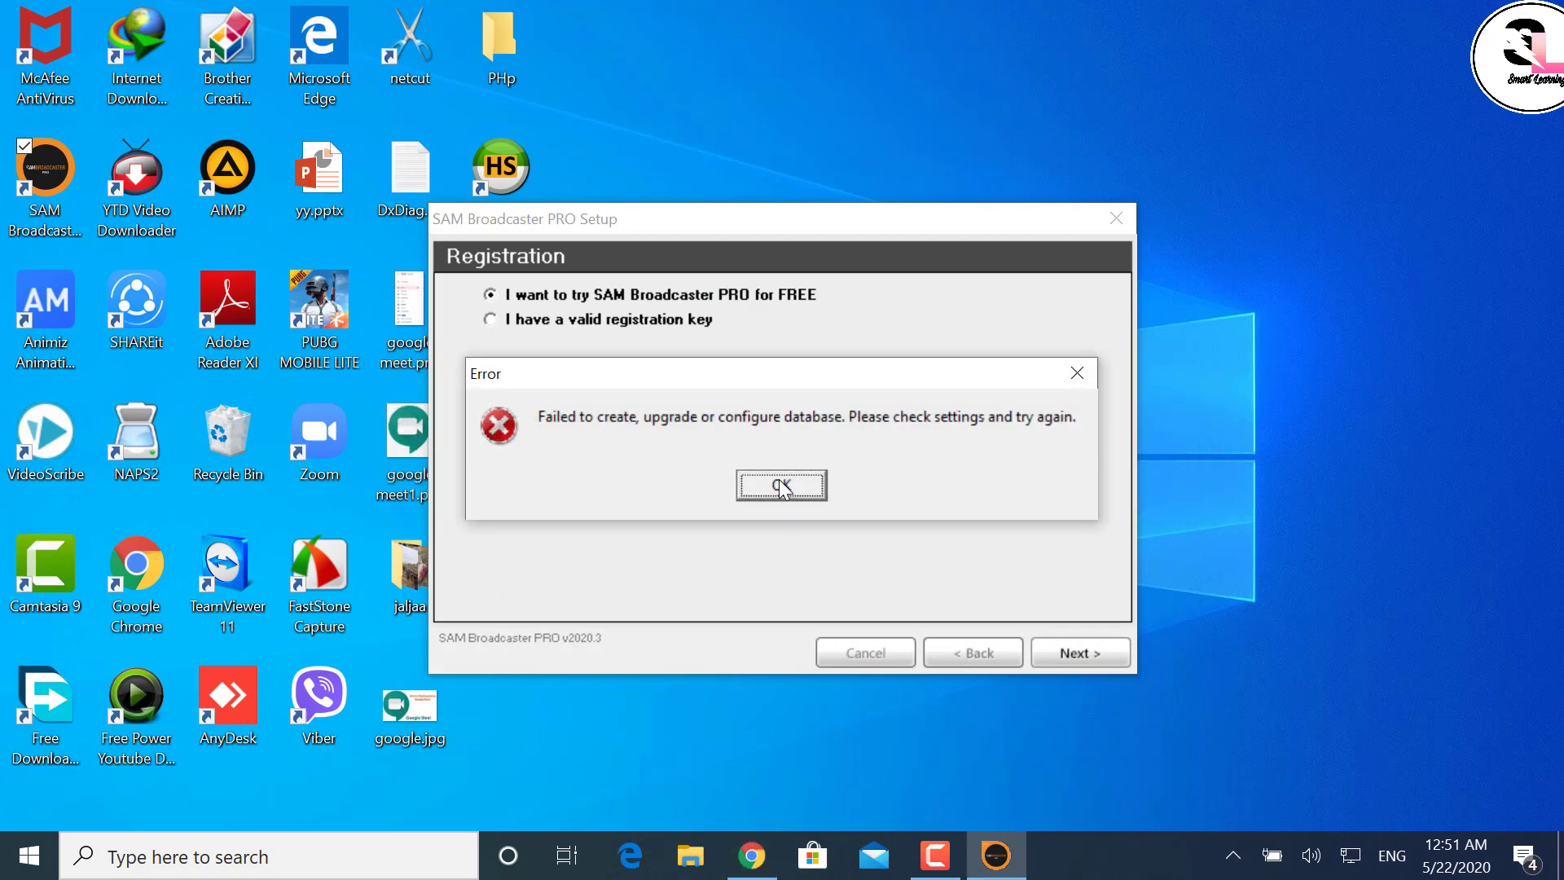
left_click(780, 484)
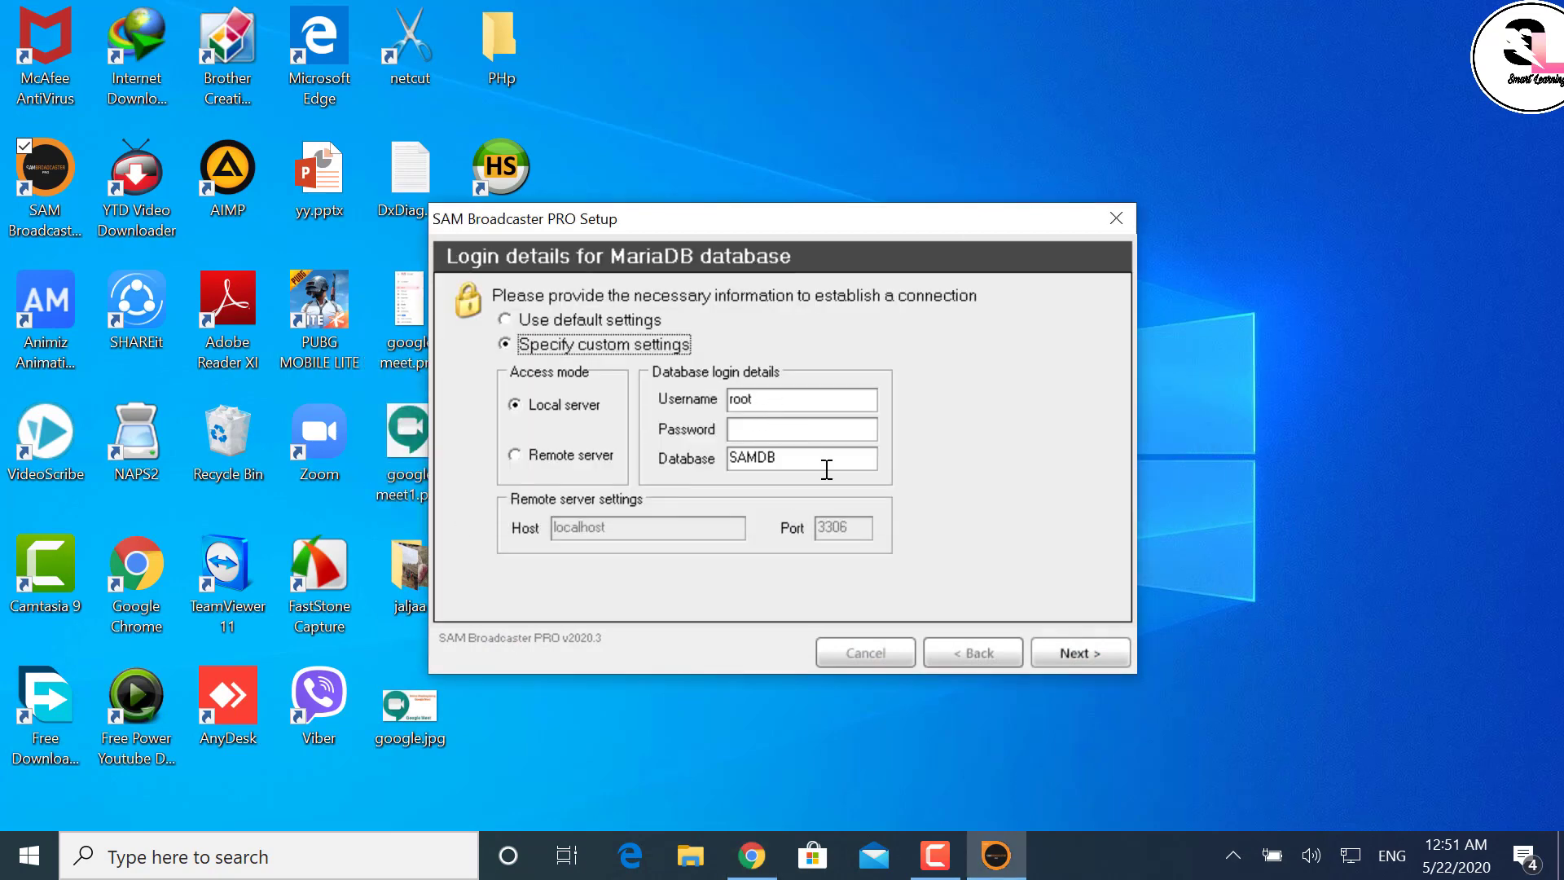
left_click(777, 430)
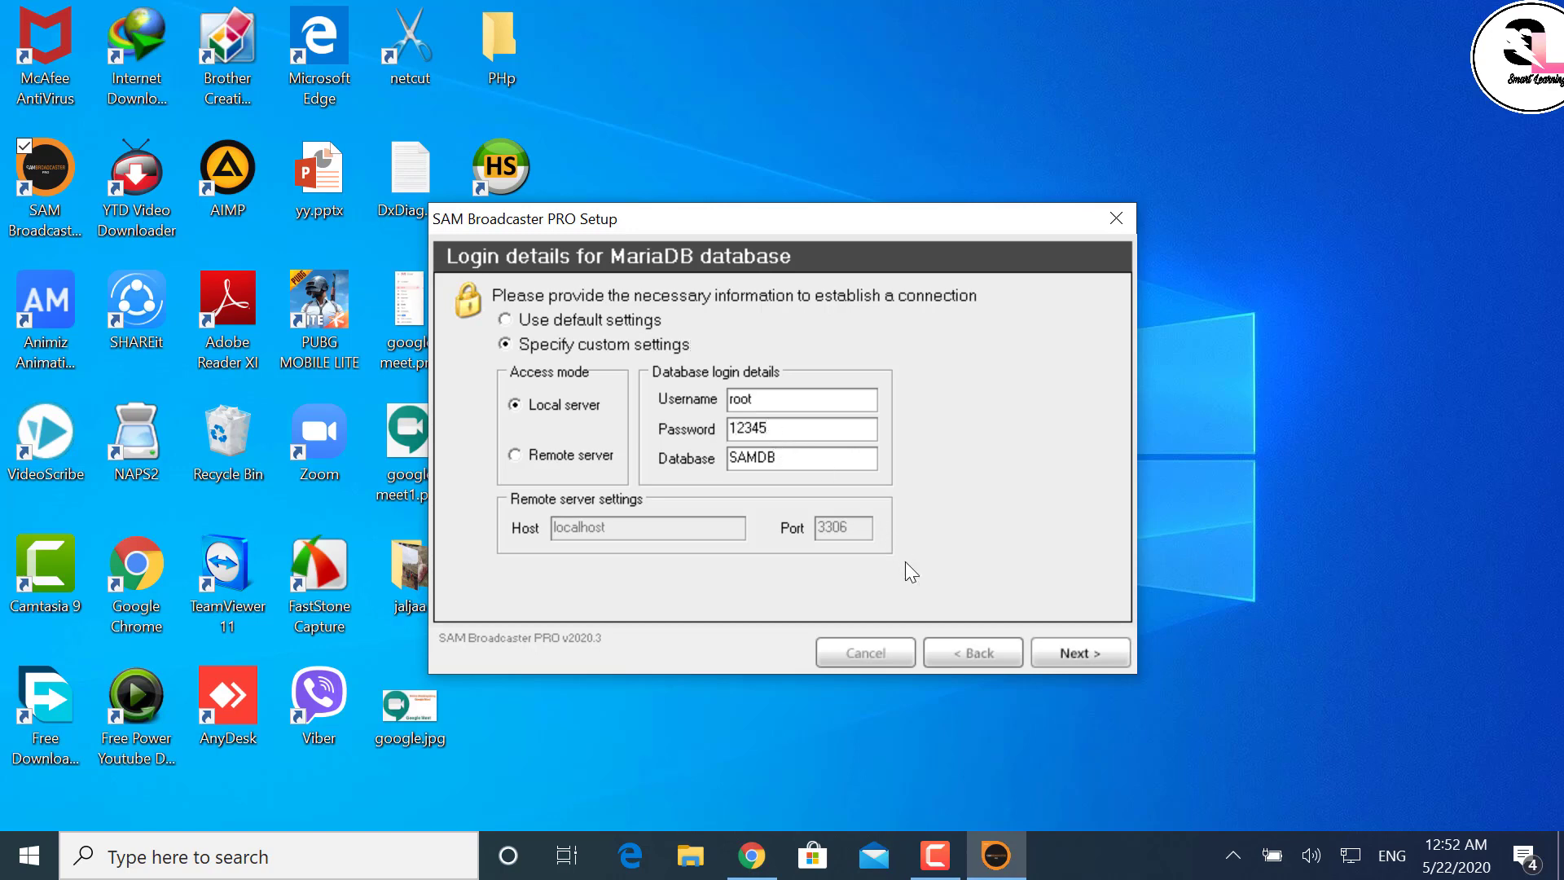
left_click(1076, 653)
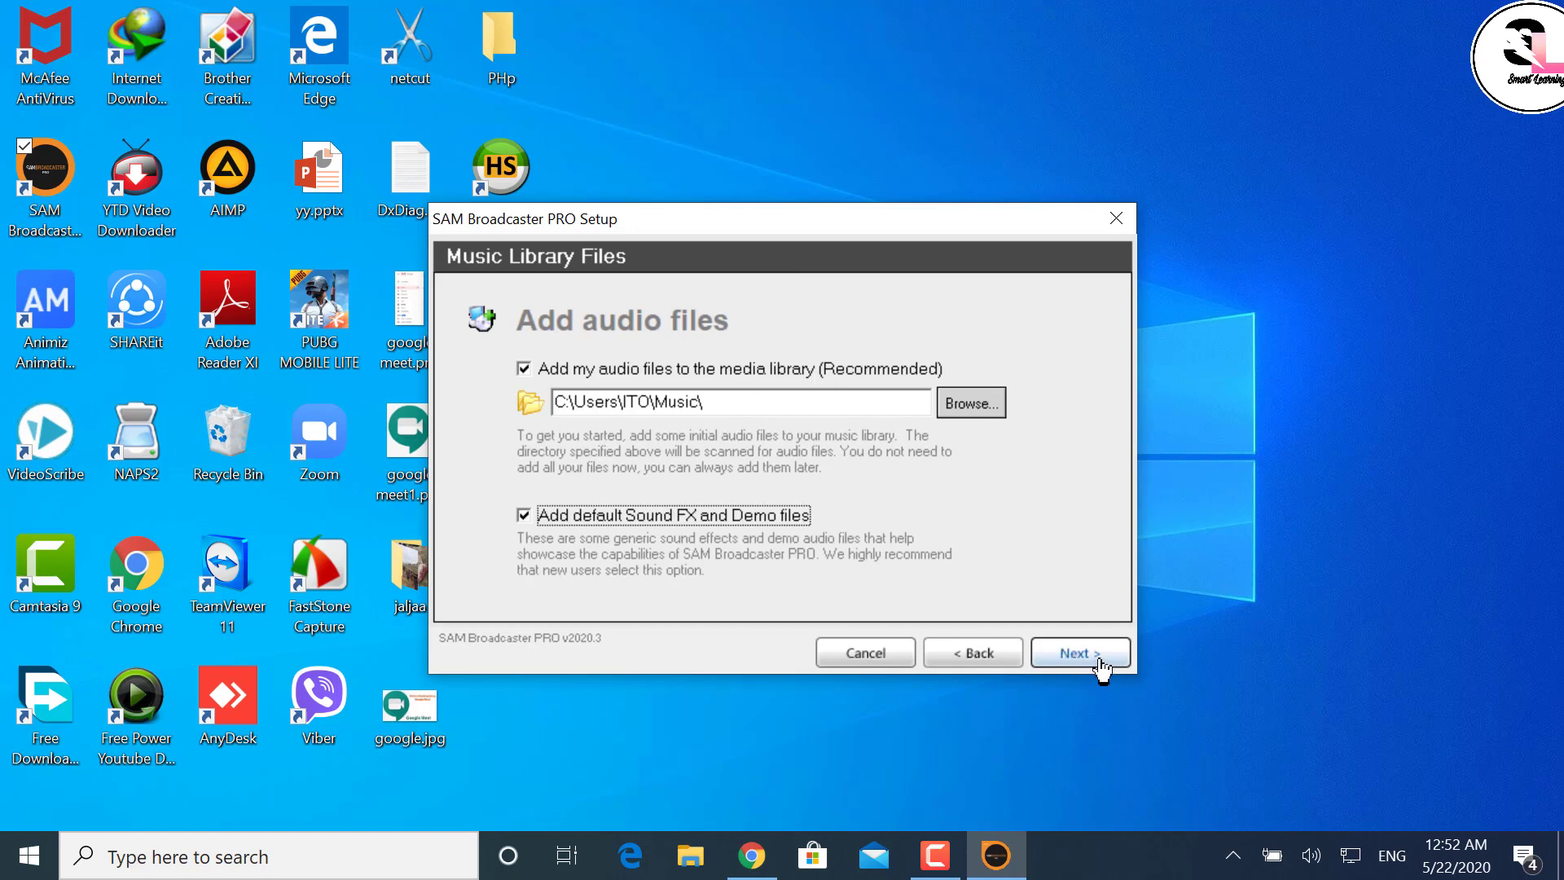
Complete SAM Broadcaster PRO Setup with the default music library files, sound devices and free trial option.
left_click(1102, 671)
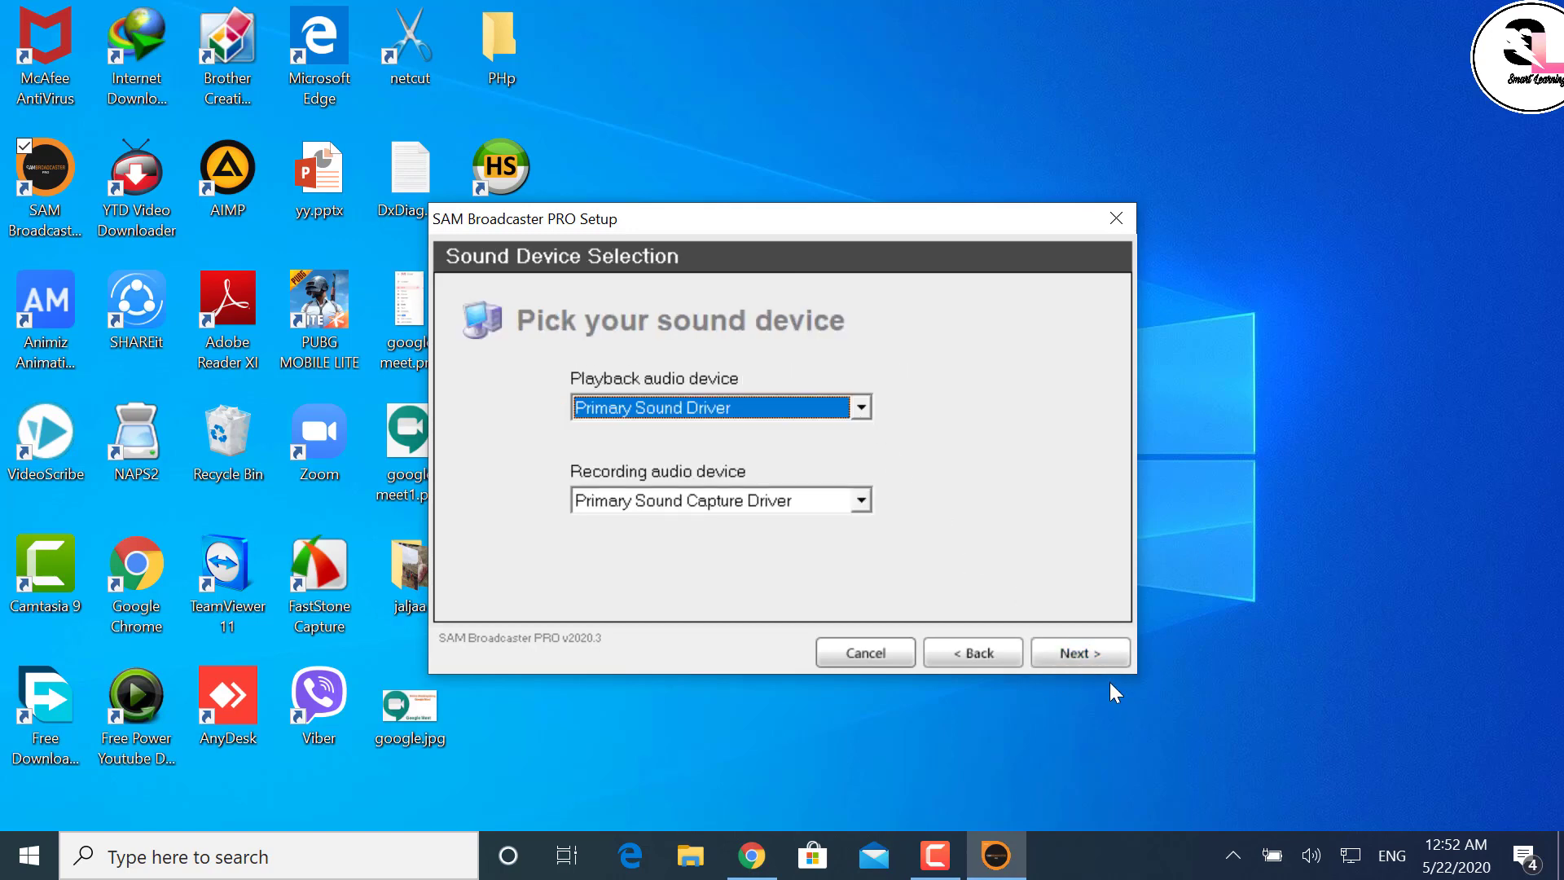
left_click(1074, 649)
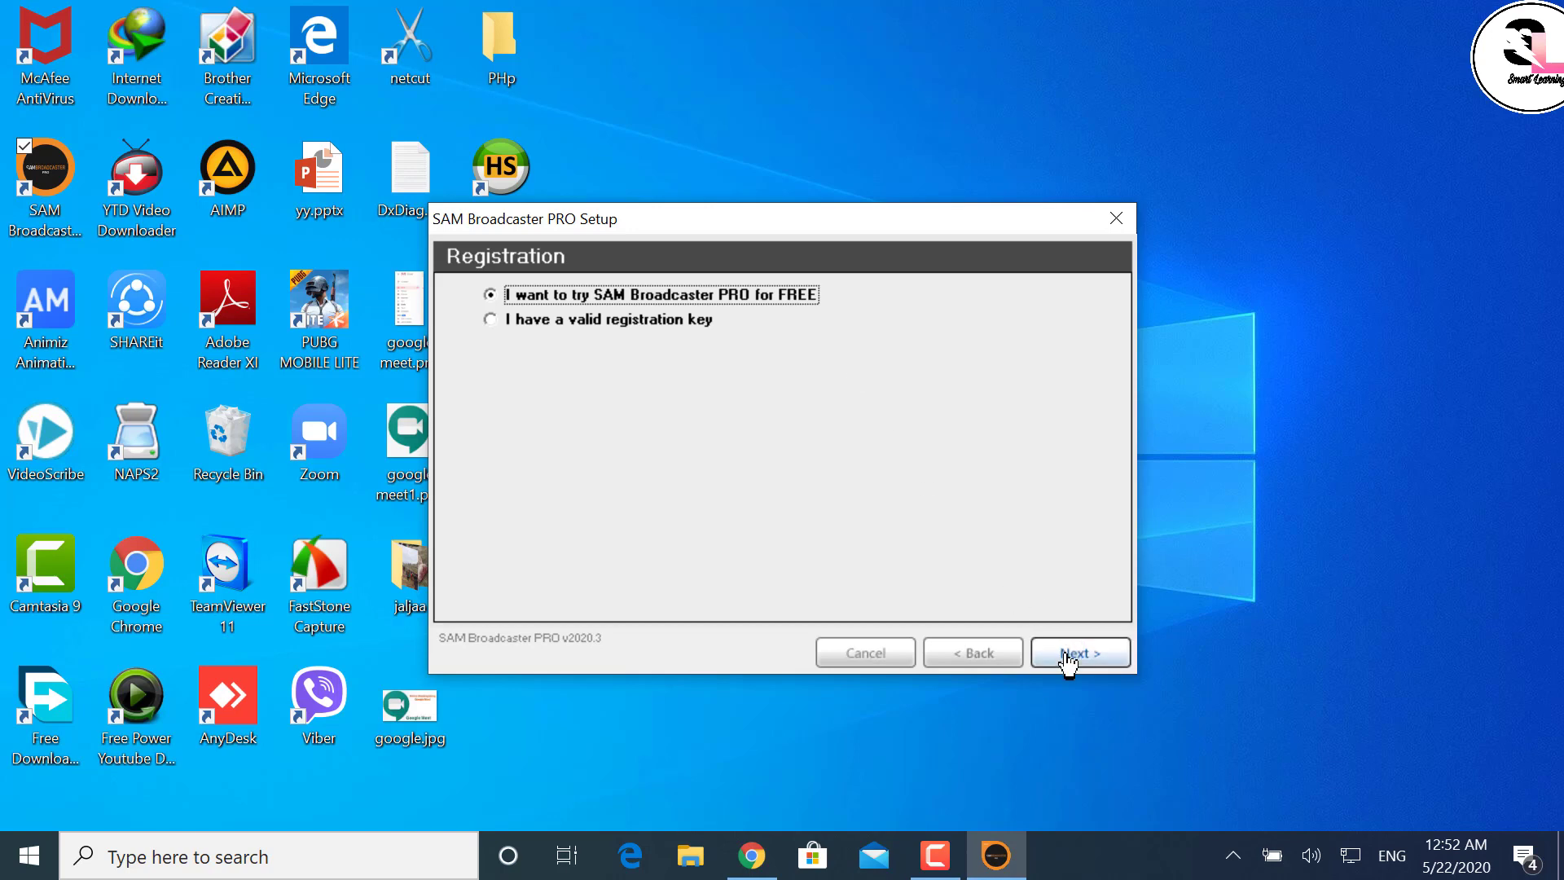
left_click(1068, 660)
left_click(1068, 660)
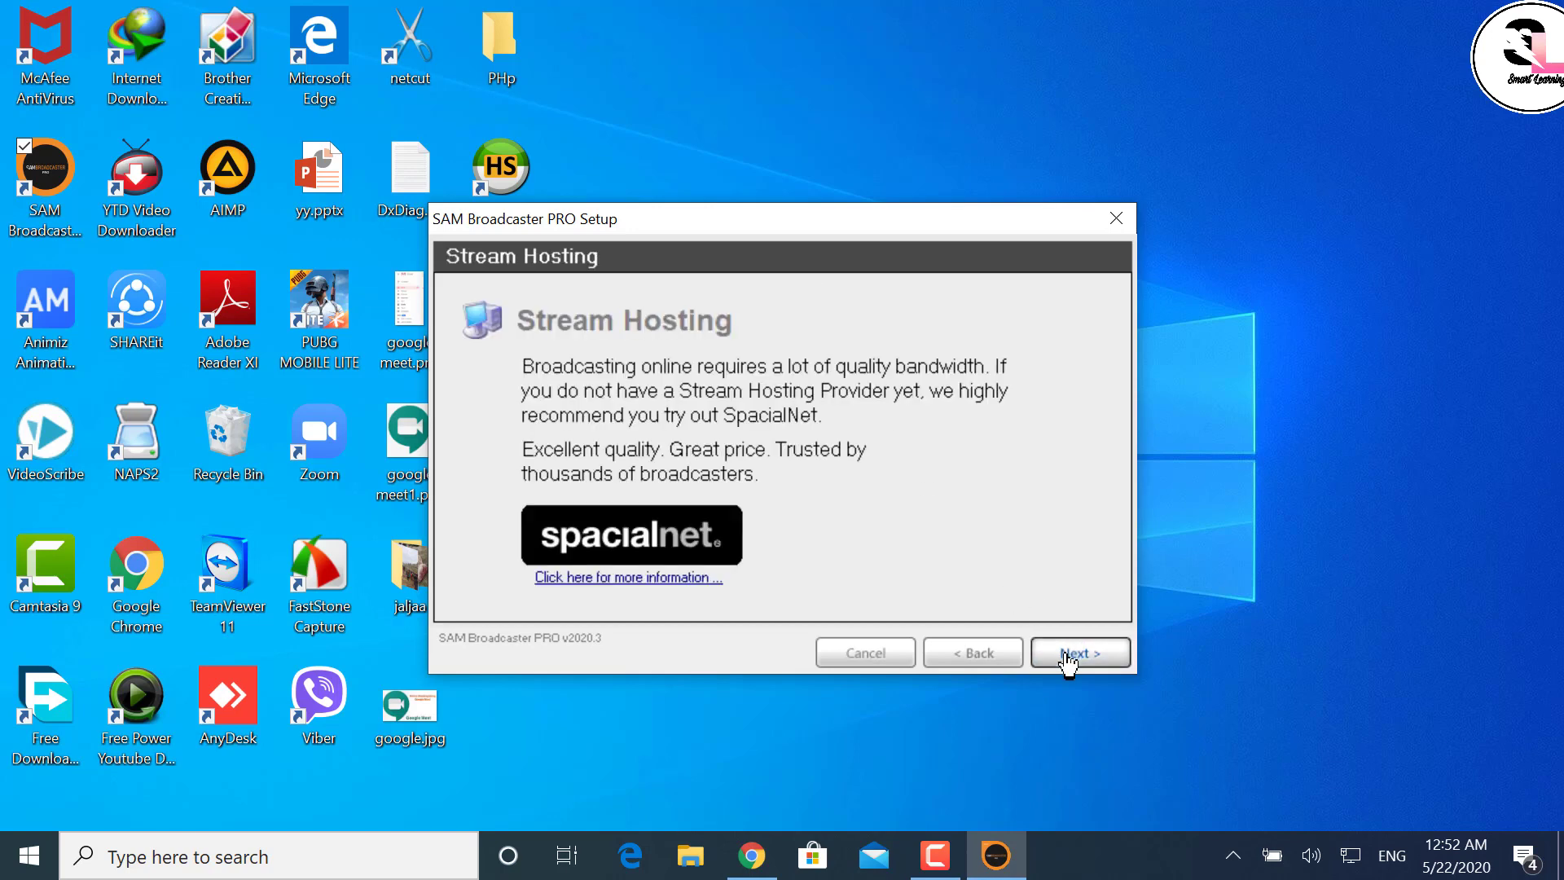
left_click(1068, 660)
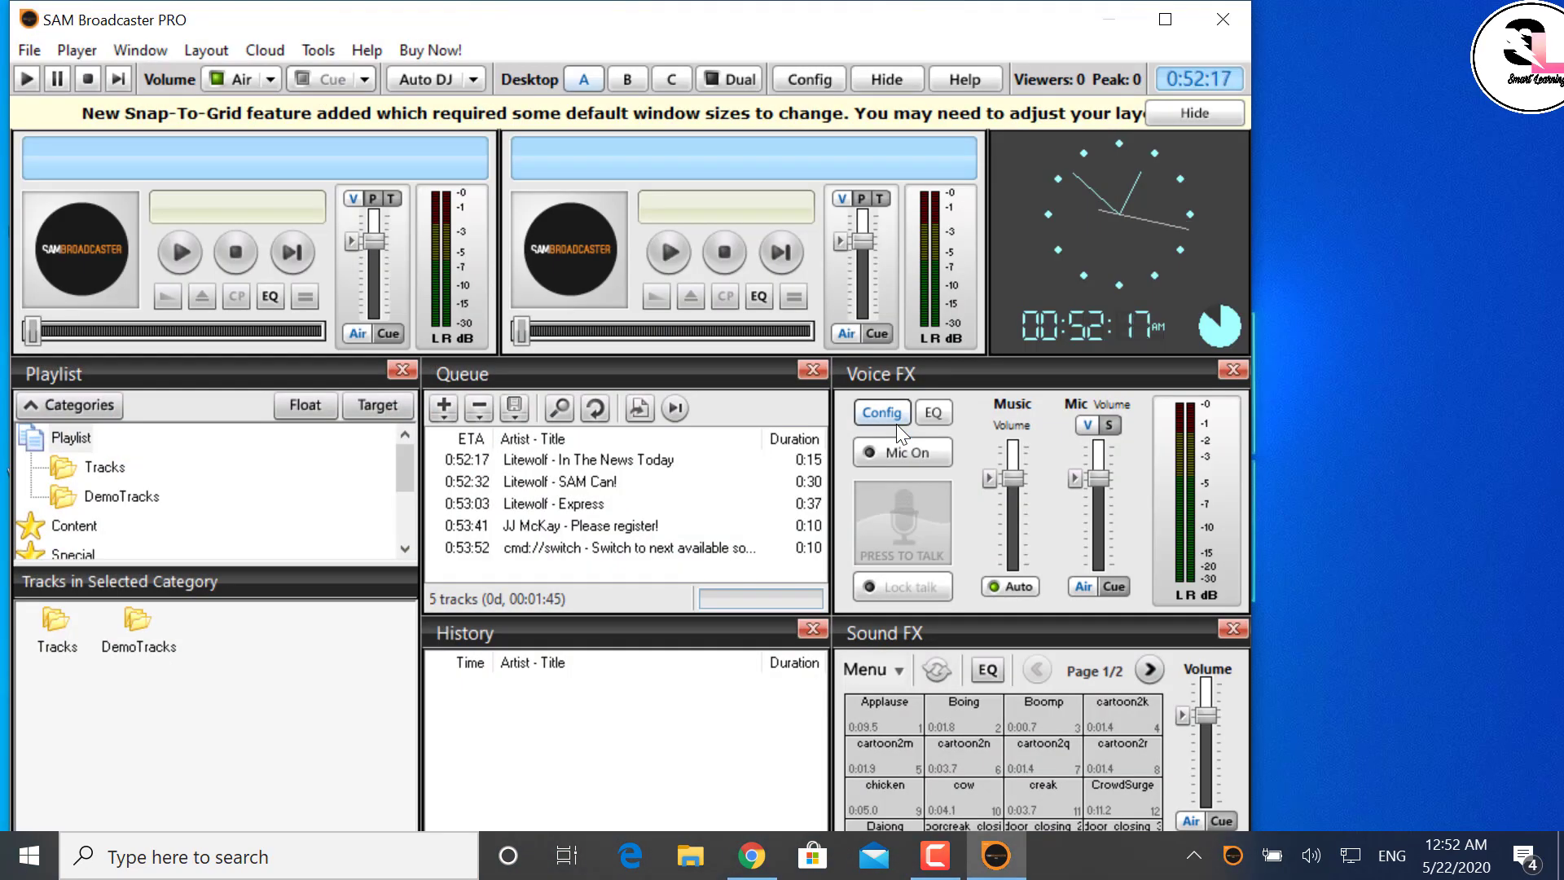
left_click(1167, 21)
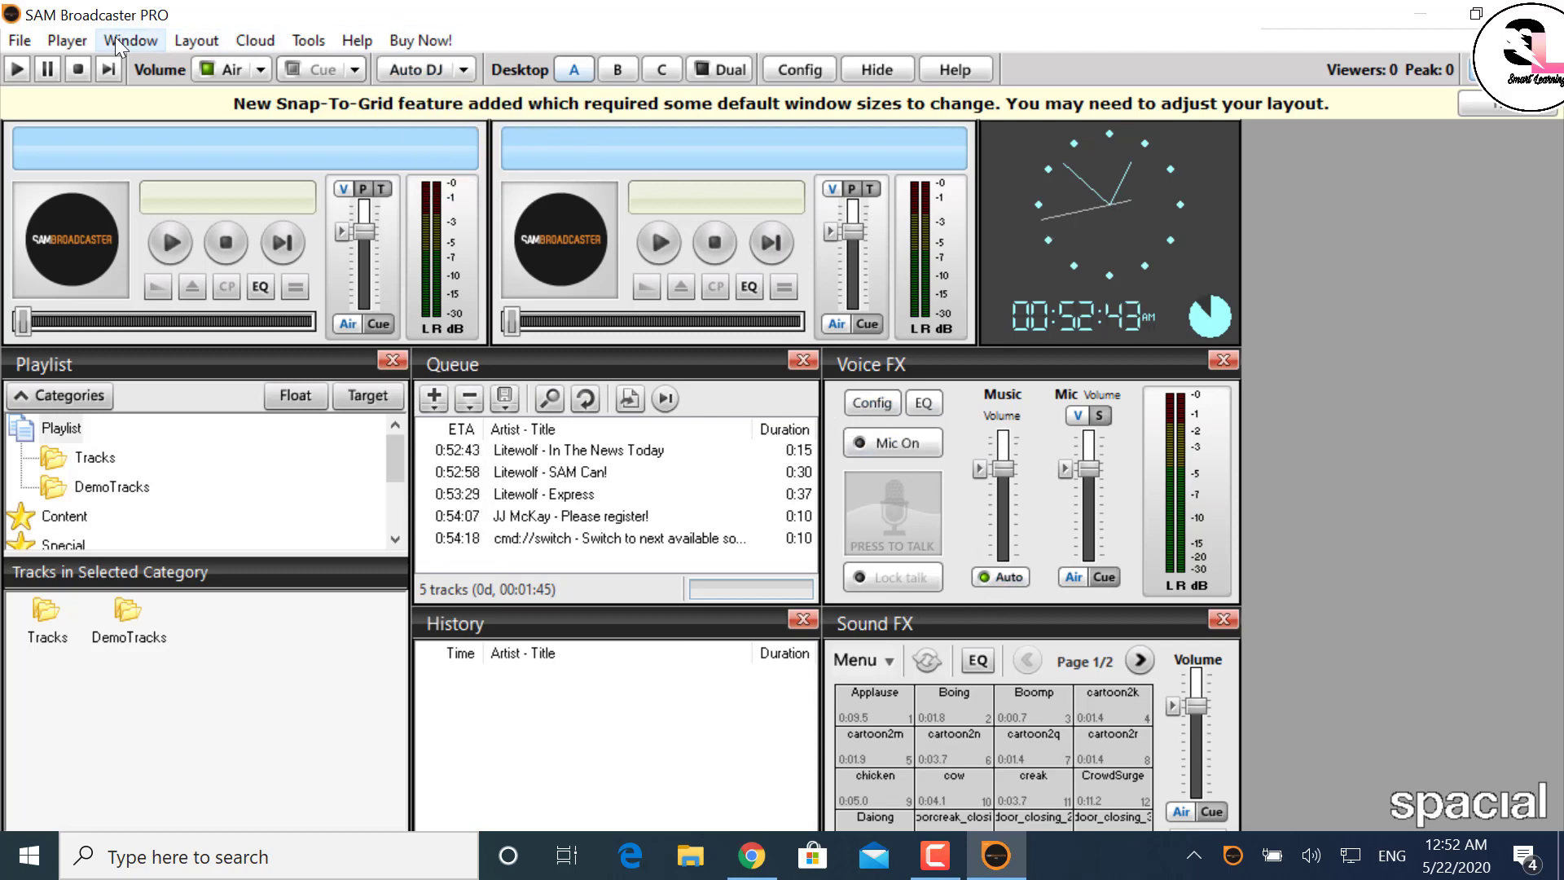
left_click(77, 45)
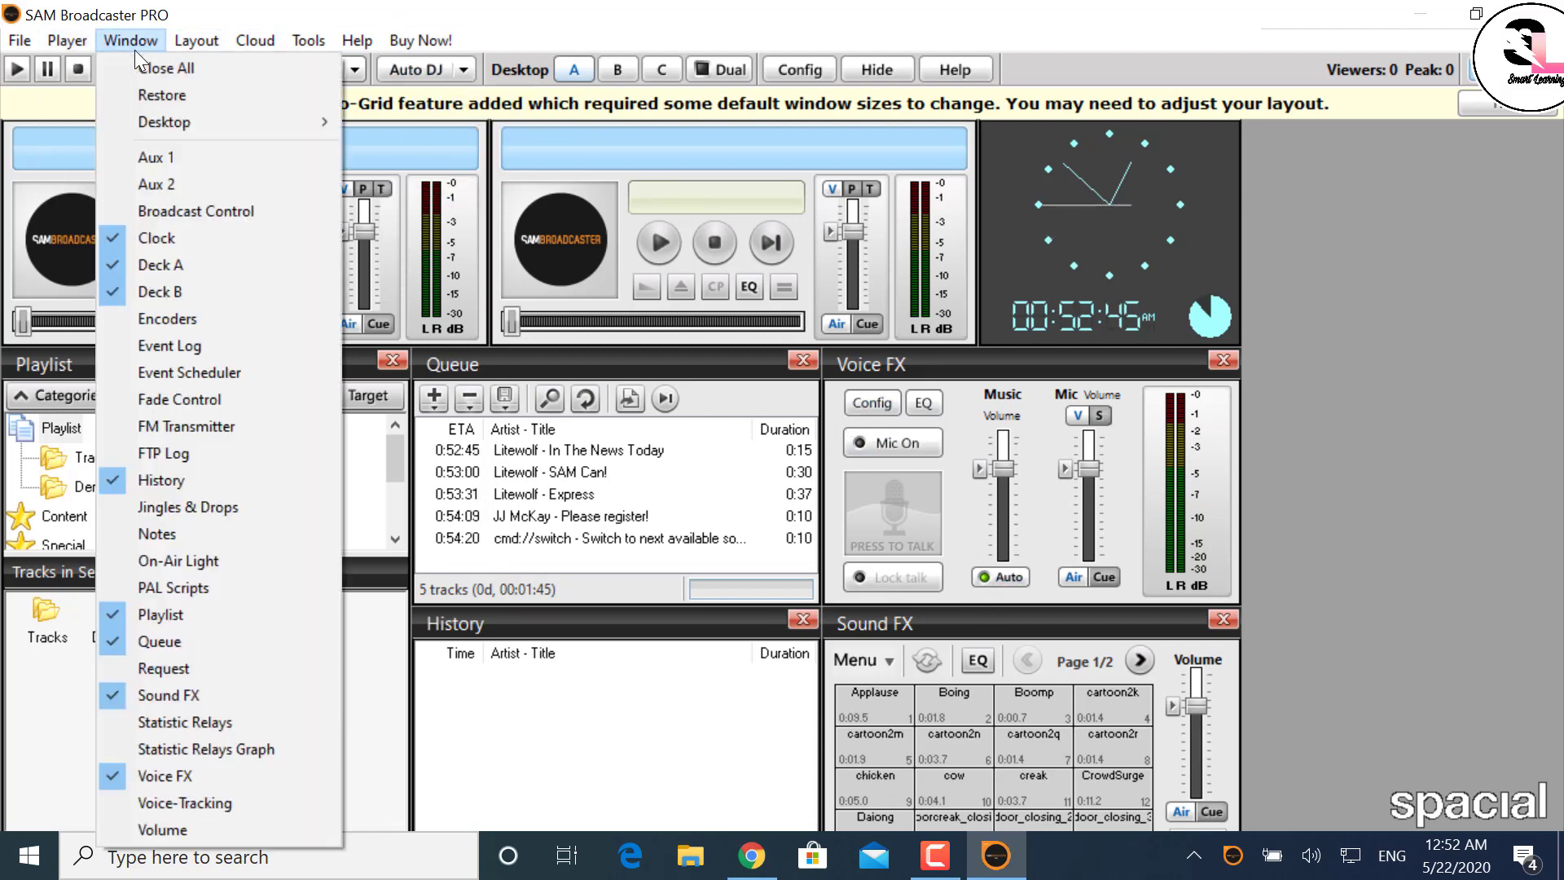
mouse_move(233, 36)
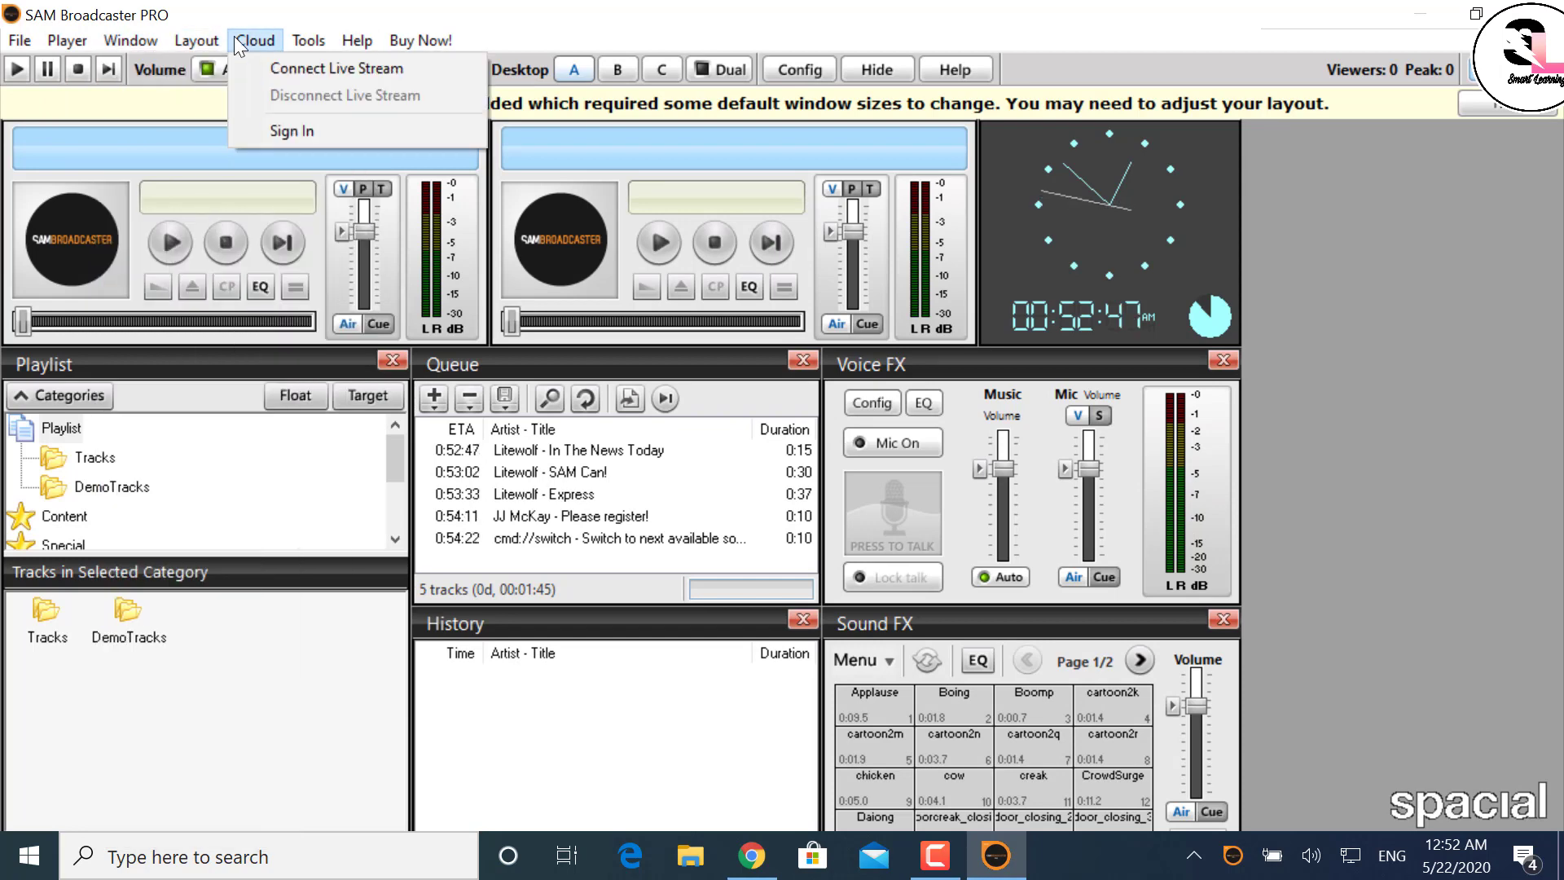
left_click(287, 65)
left_click(928, 535)
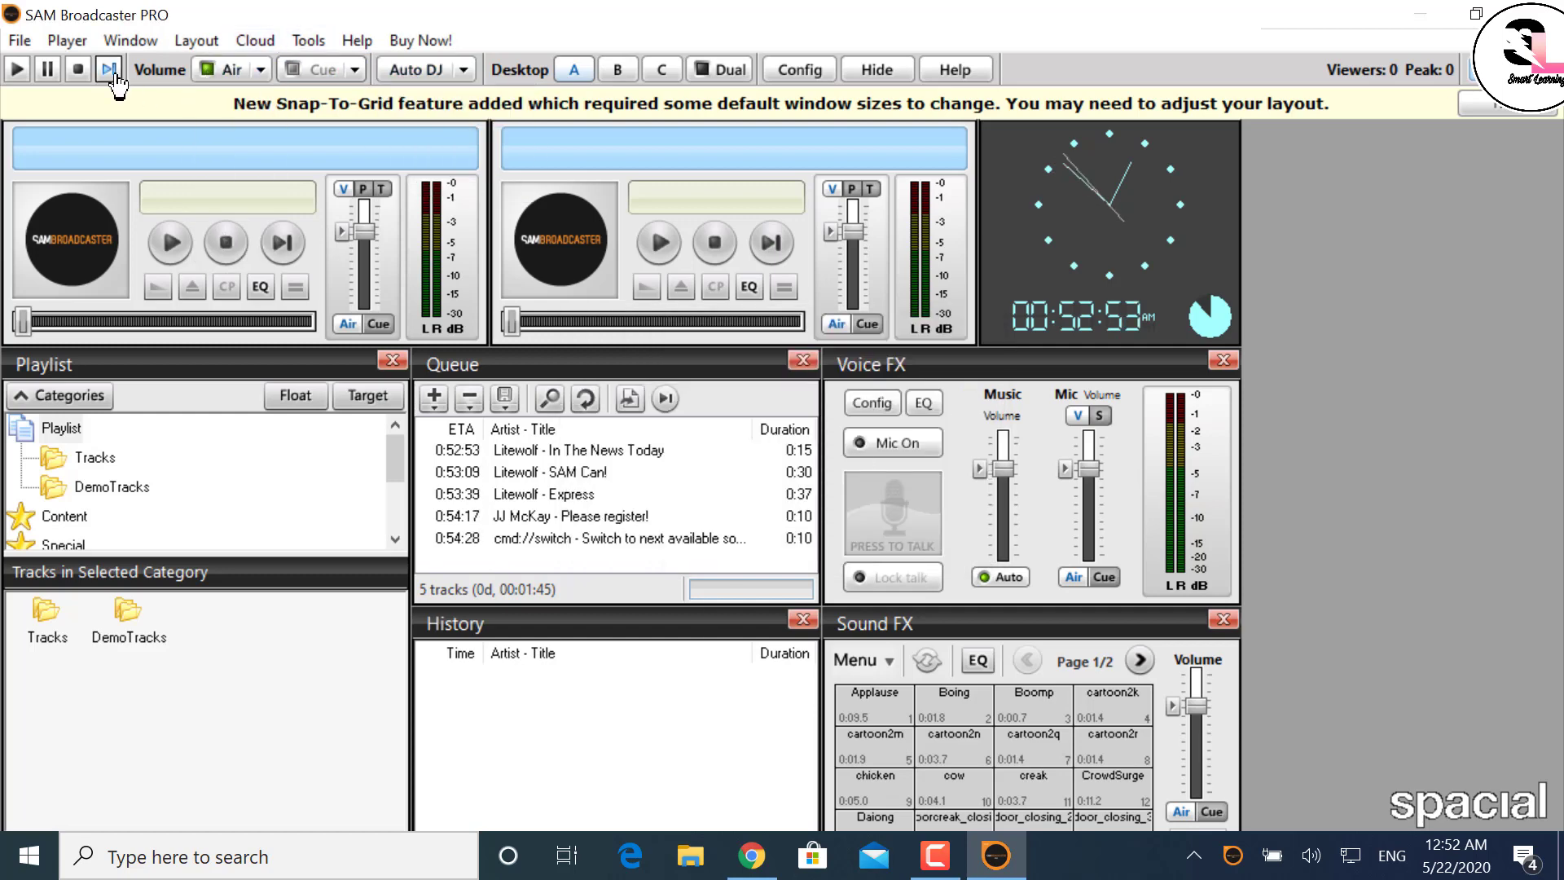
double_click(12, 23)
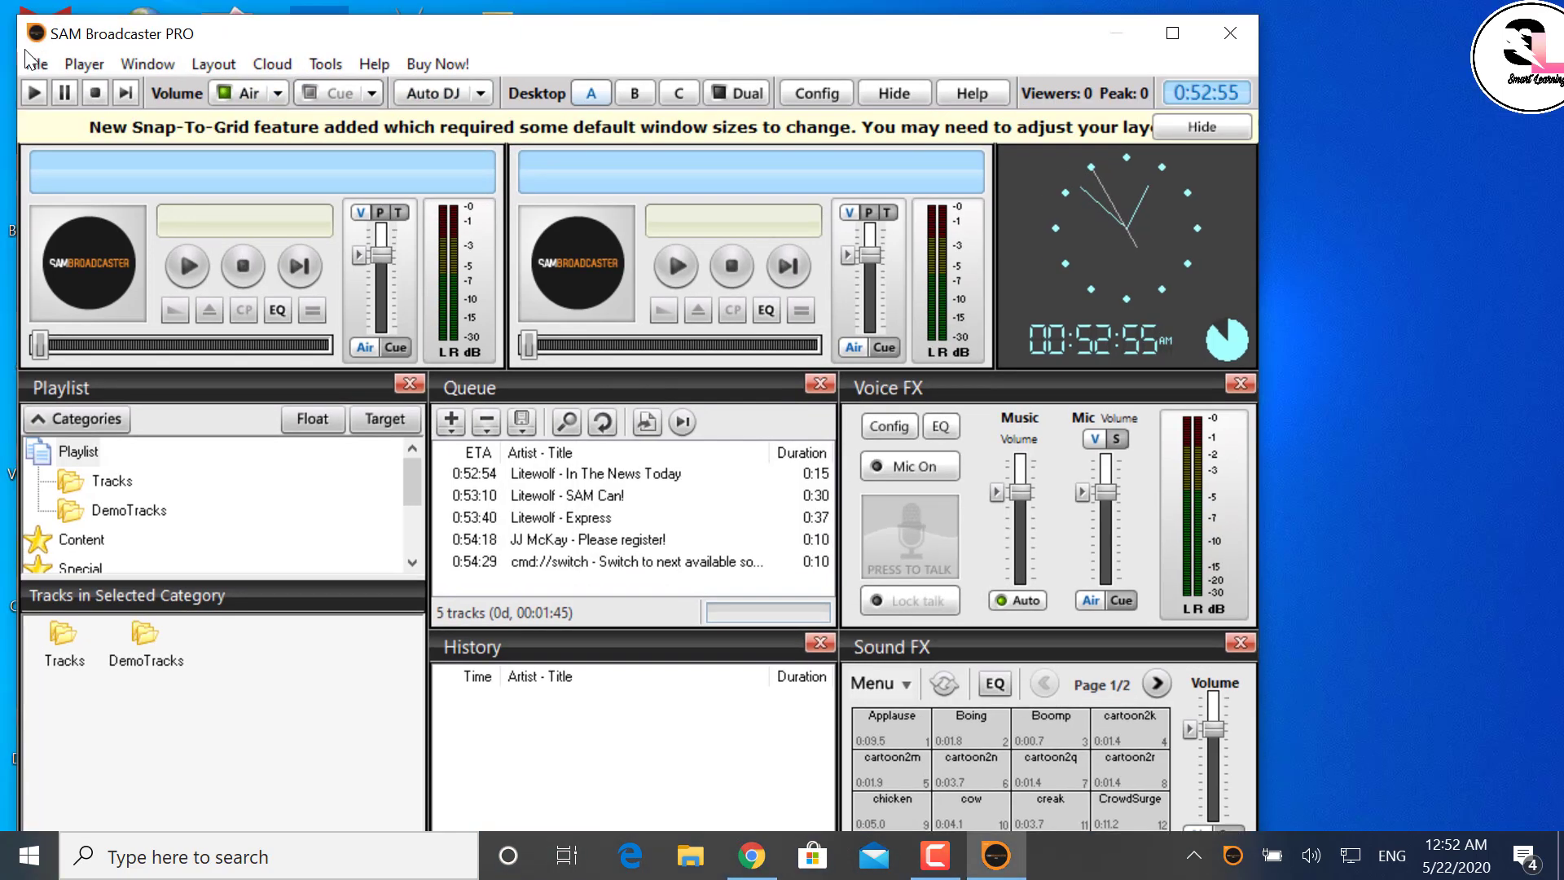
Open the configuration, examine its pages from Member Details to Registration Key, and close it without changes.
left_click(34, 65)
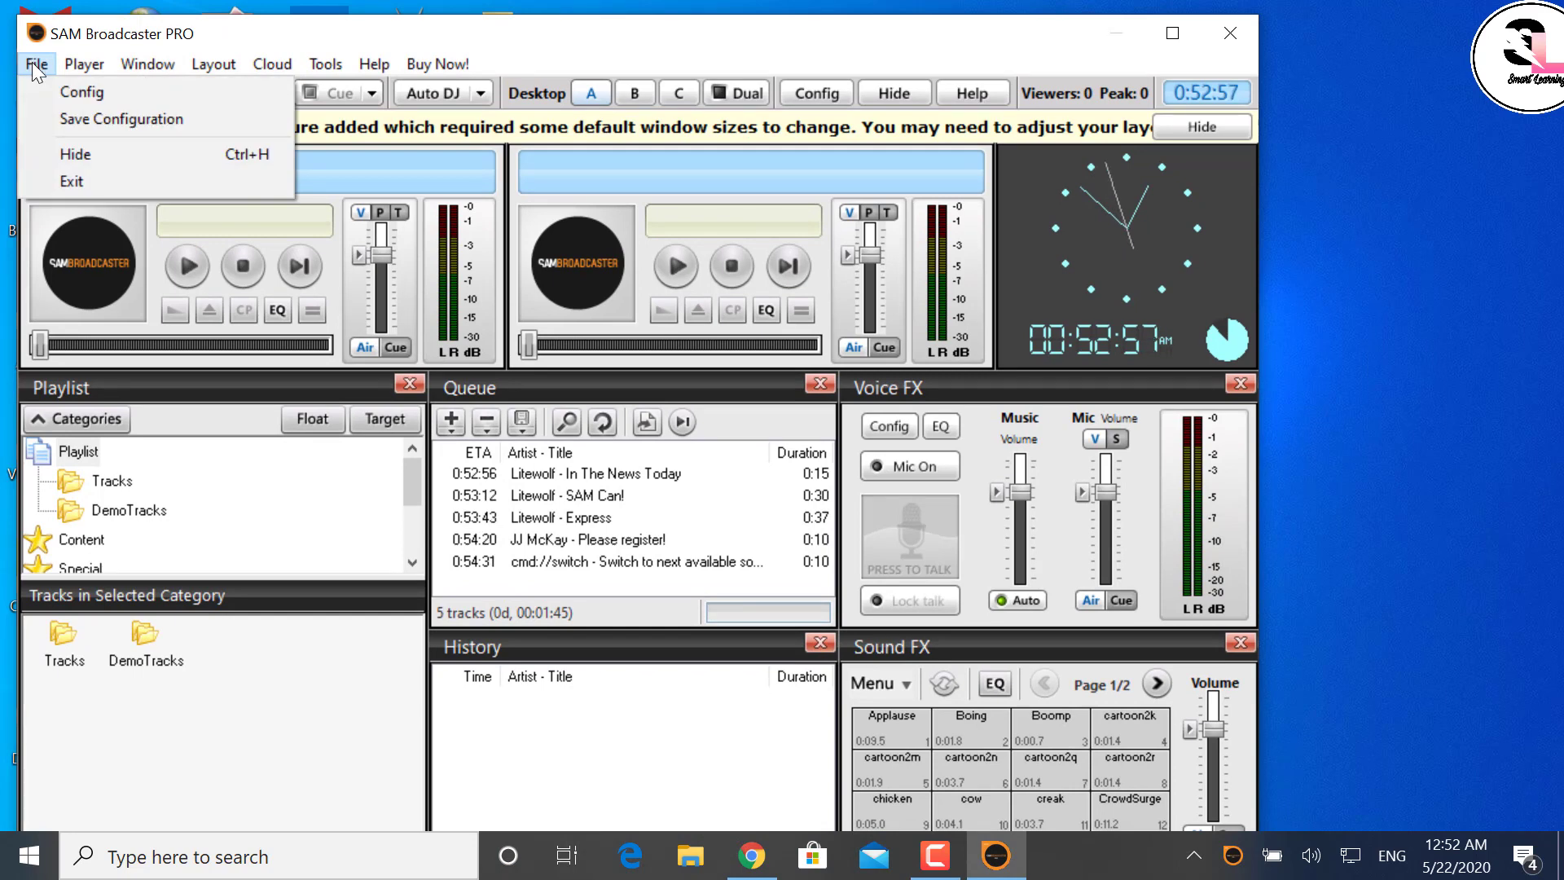
left_click(99, 97)
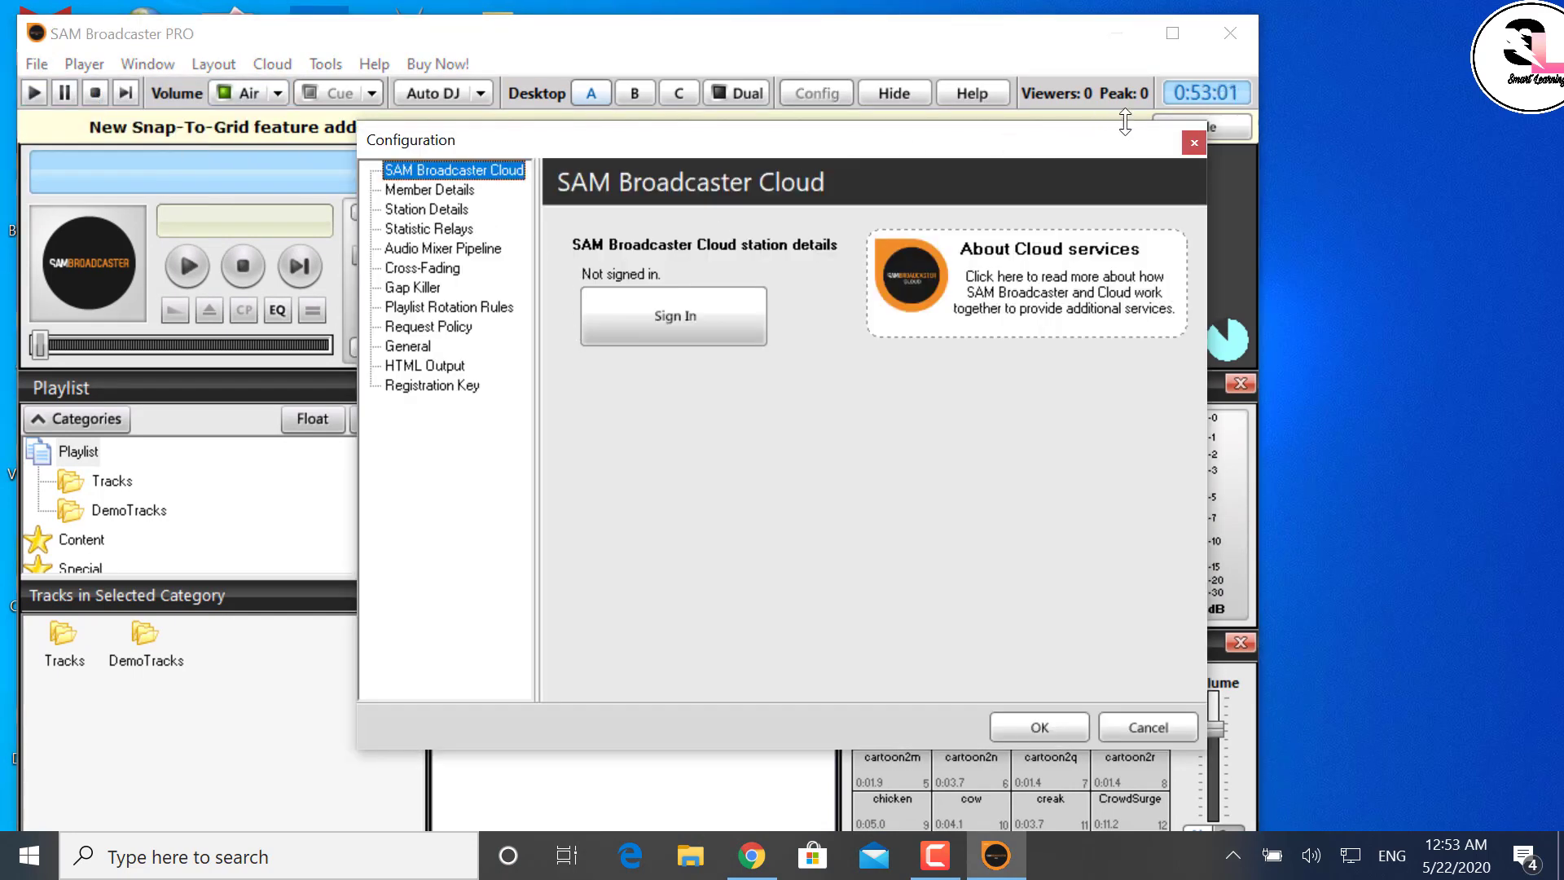
left_click(466, 193)
left_click(449, 228)
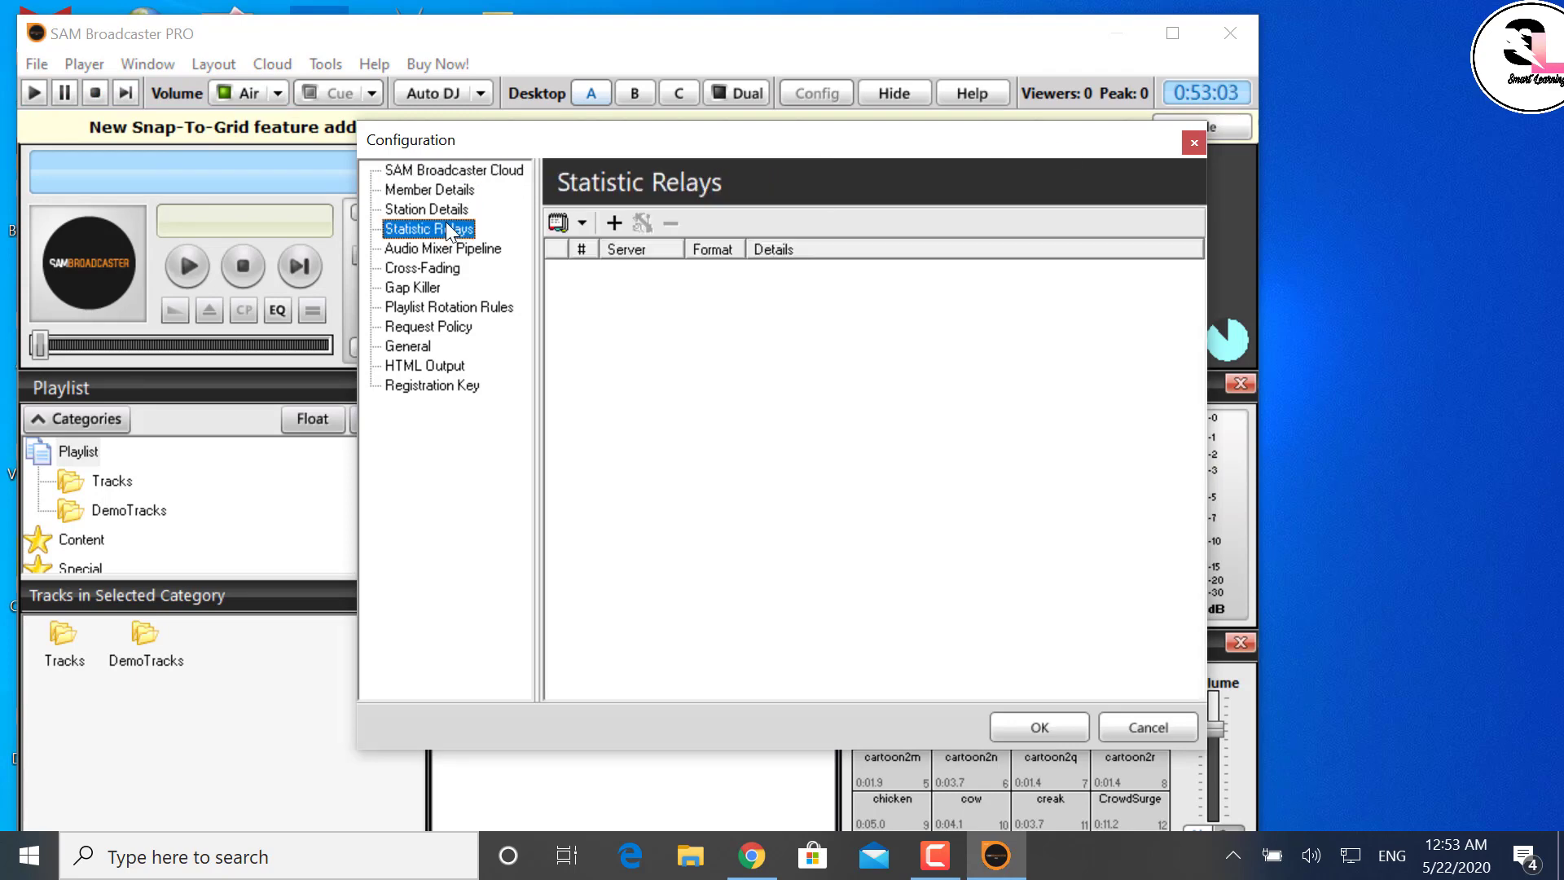
left_click(441, 248)
left_click(441, 267)
left_click(441, 327)
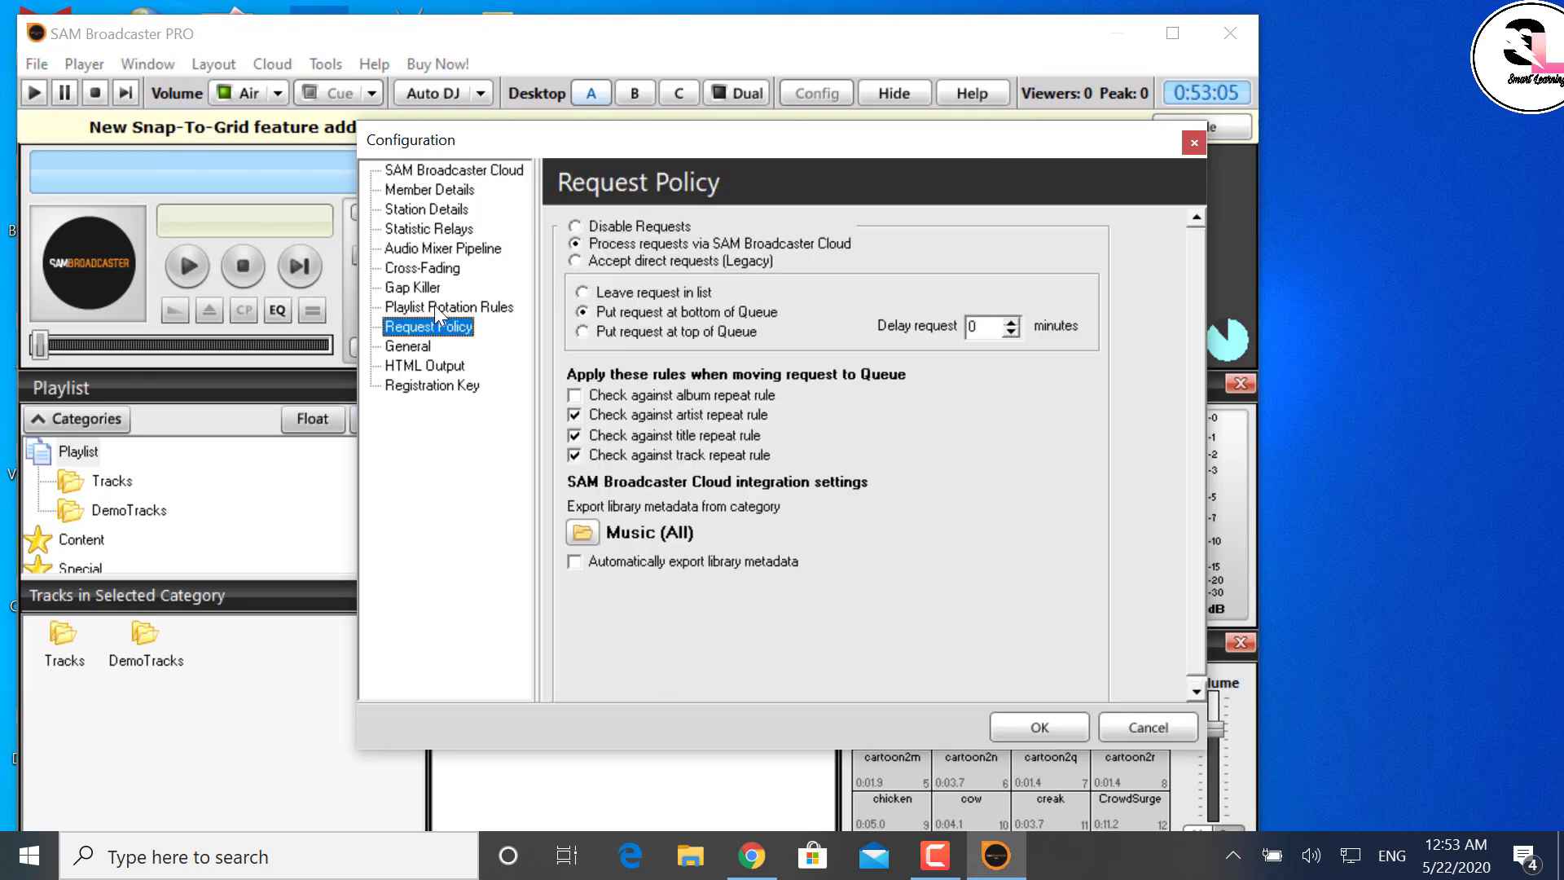
left_click(434, 306)
left_click(433, 267)
left_click(435, 247)
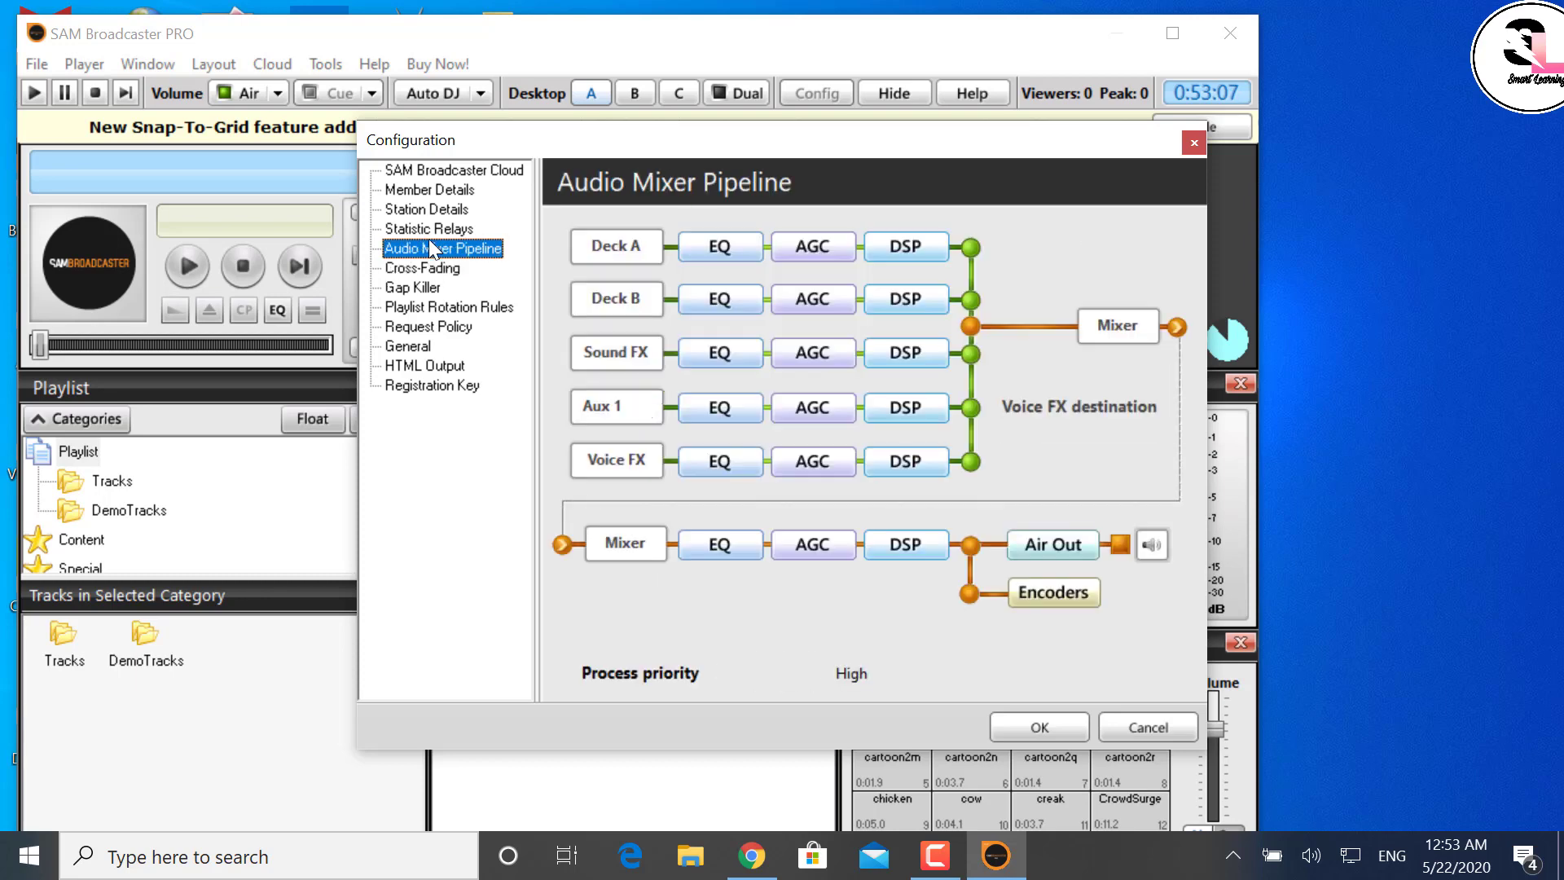
left_click(426, 209)
left_click(424, 228)
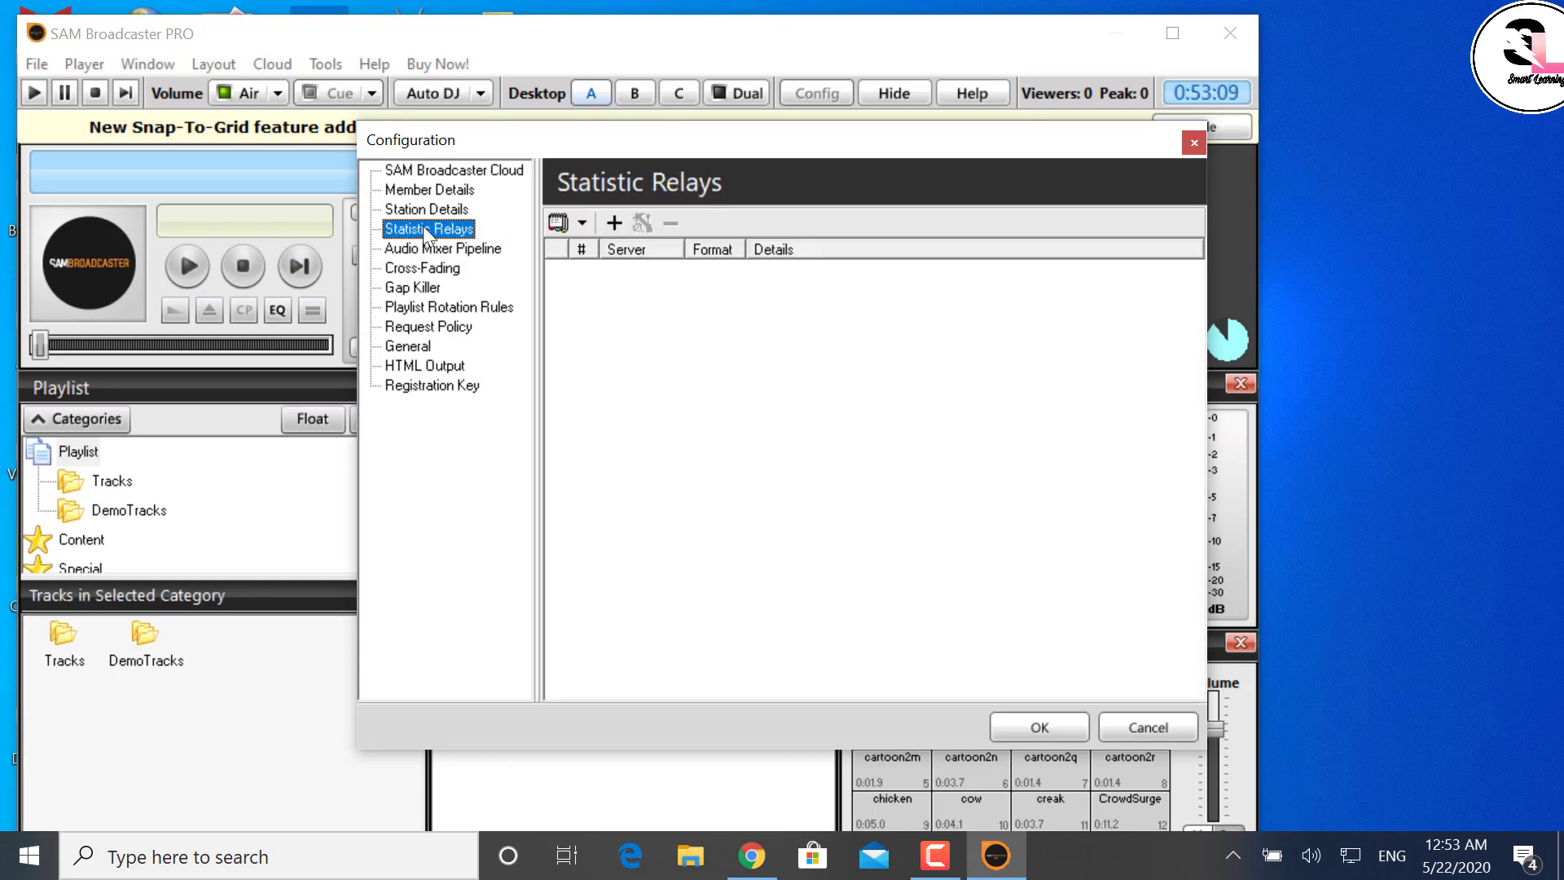
left_click(407, 308)
left_click(405, 347)
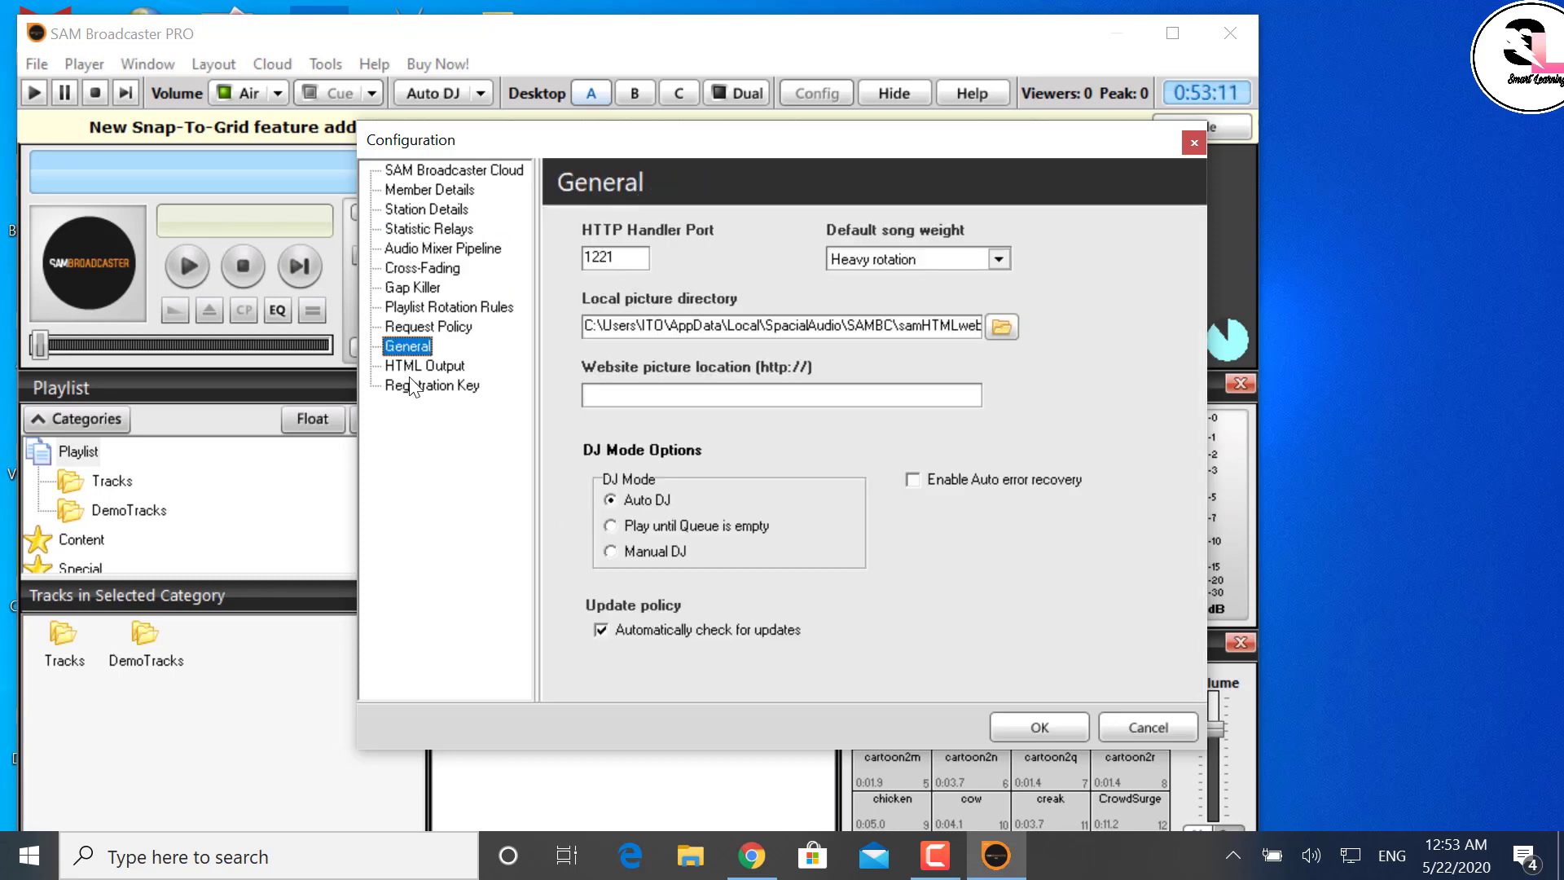
left_click(414, 386)
left_click(1193, 147)
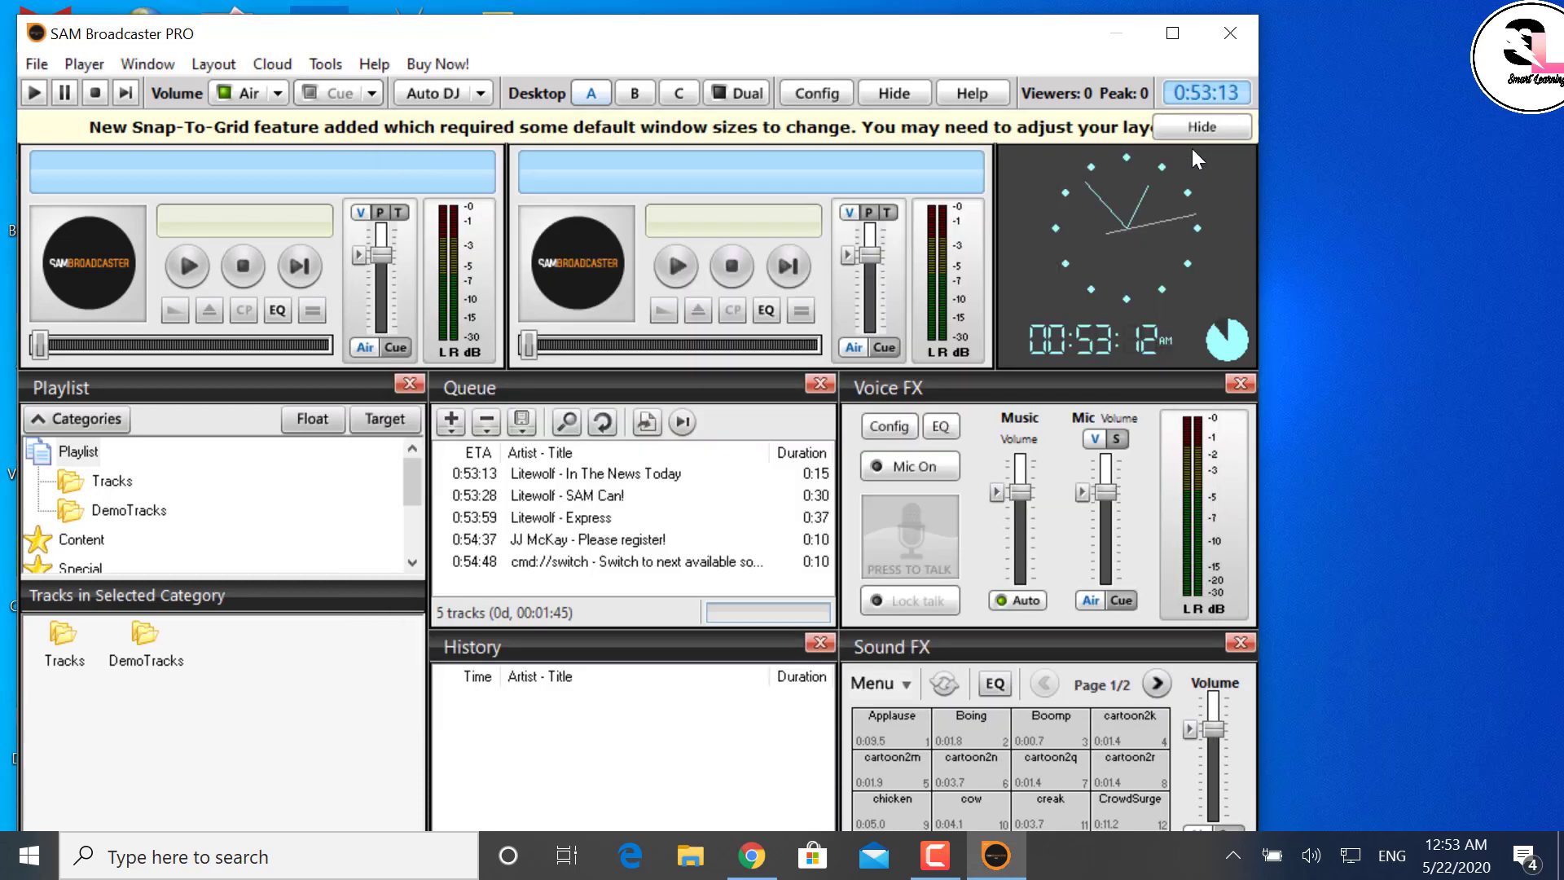
left_click(392, 70)
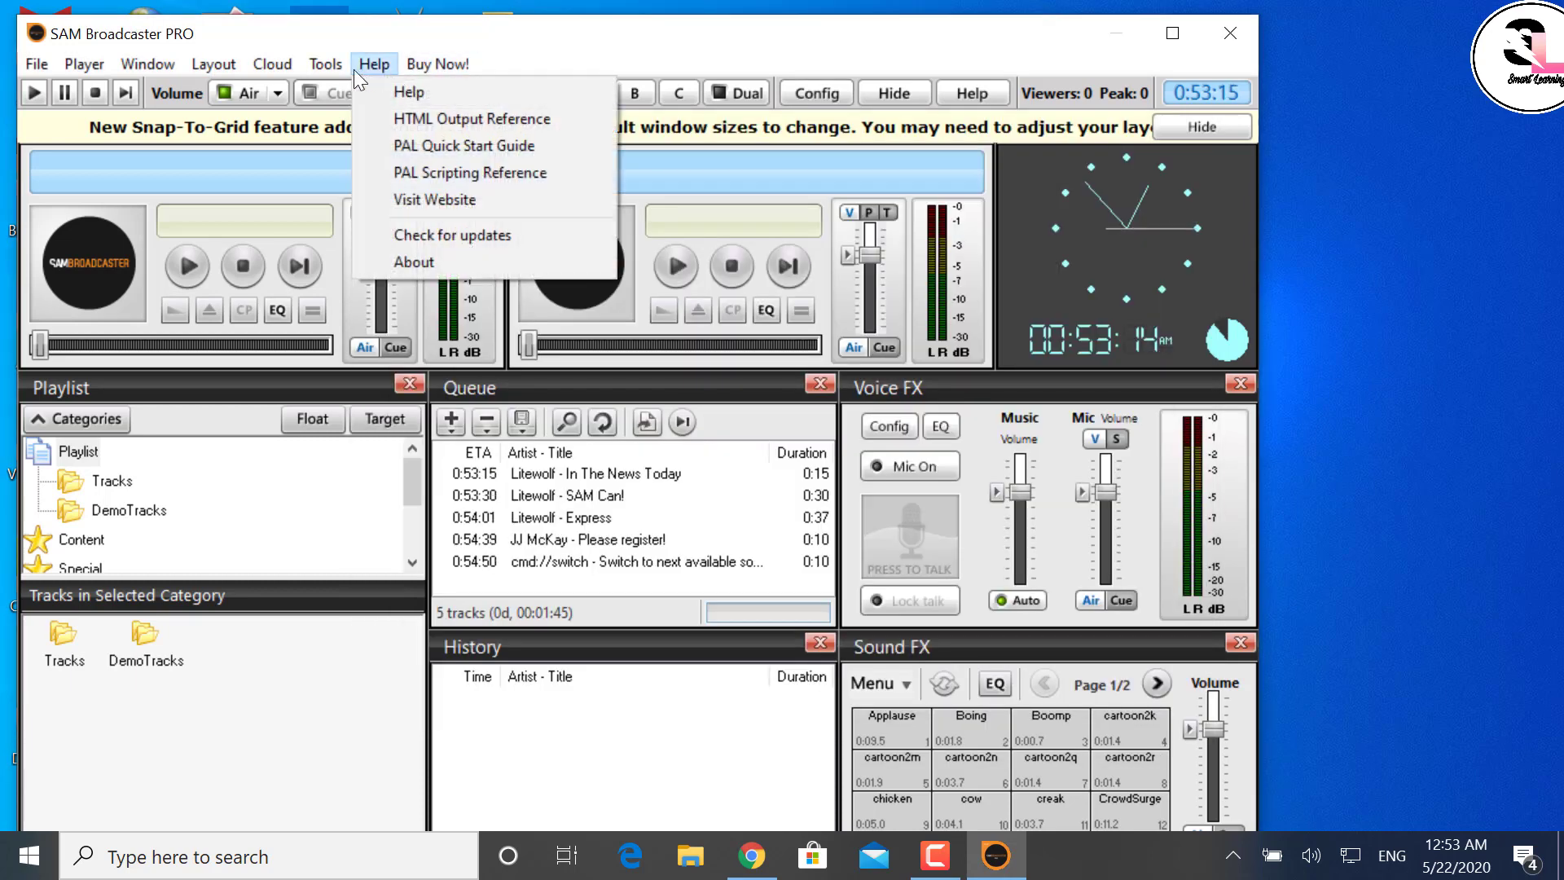
mouse_move(336, 70)
mouse_move(269, 68)
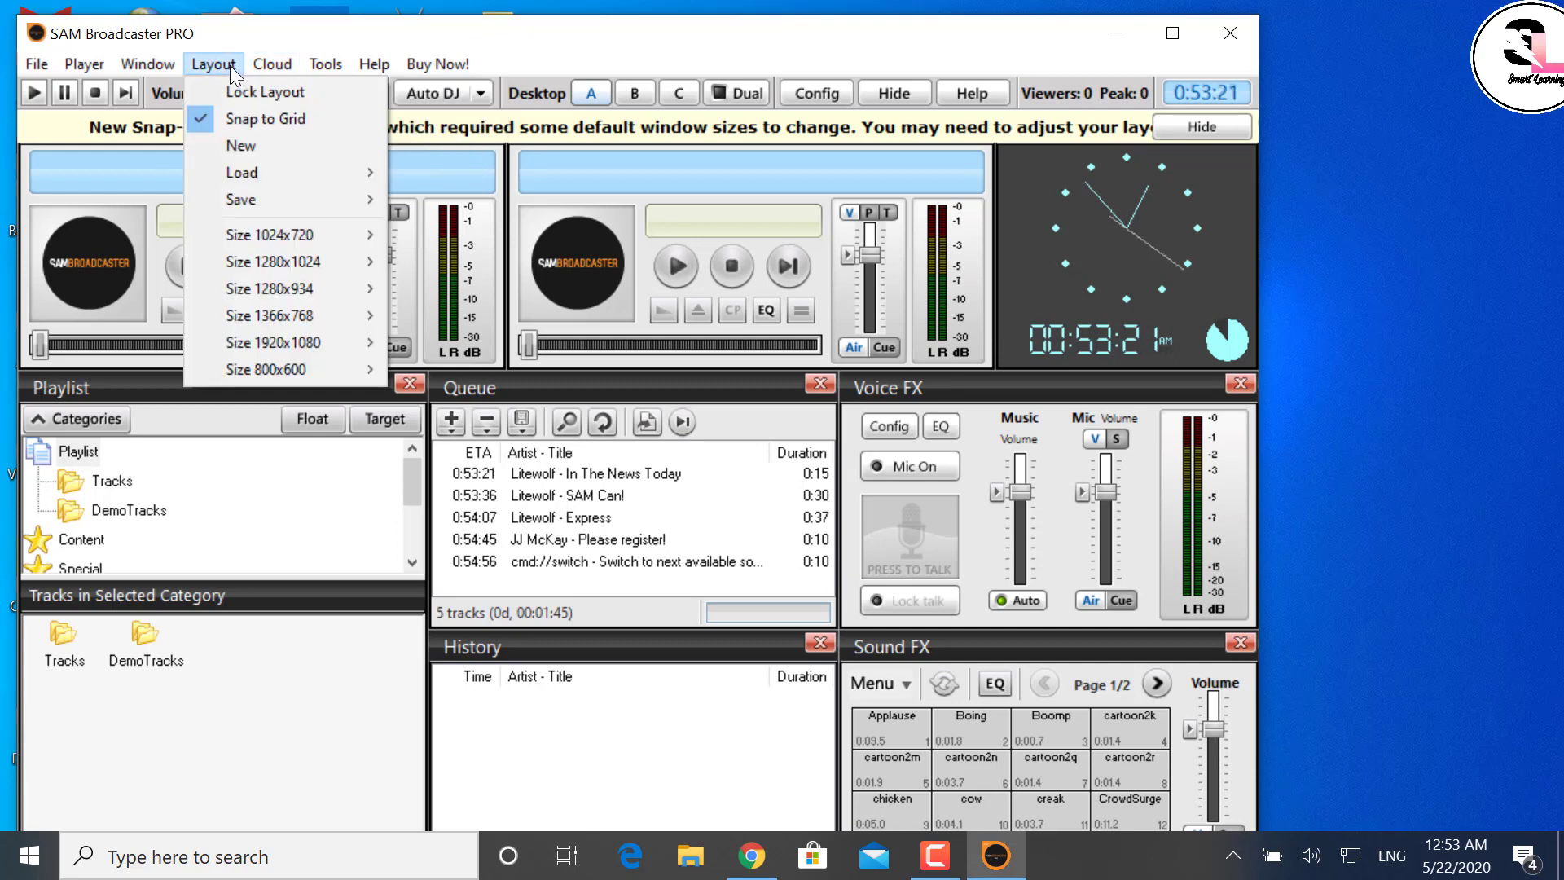
mouse_move(140, 65)
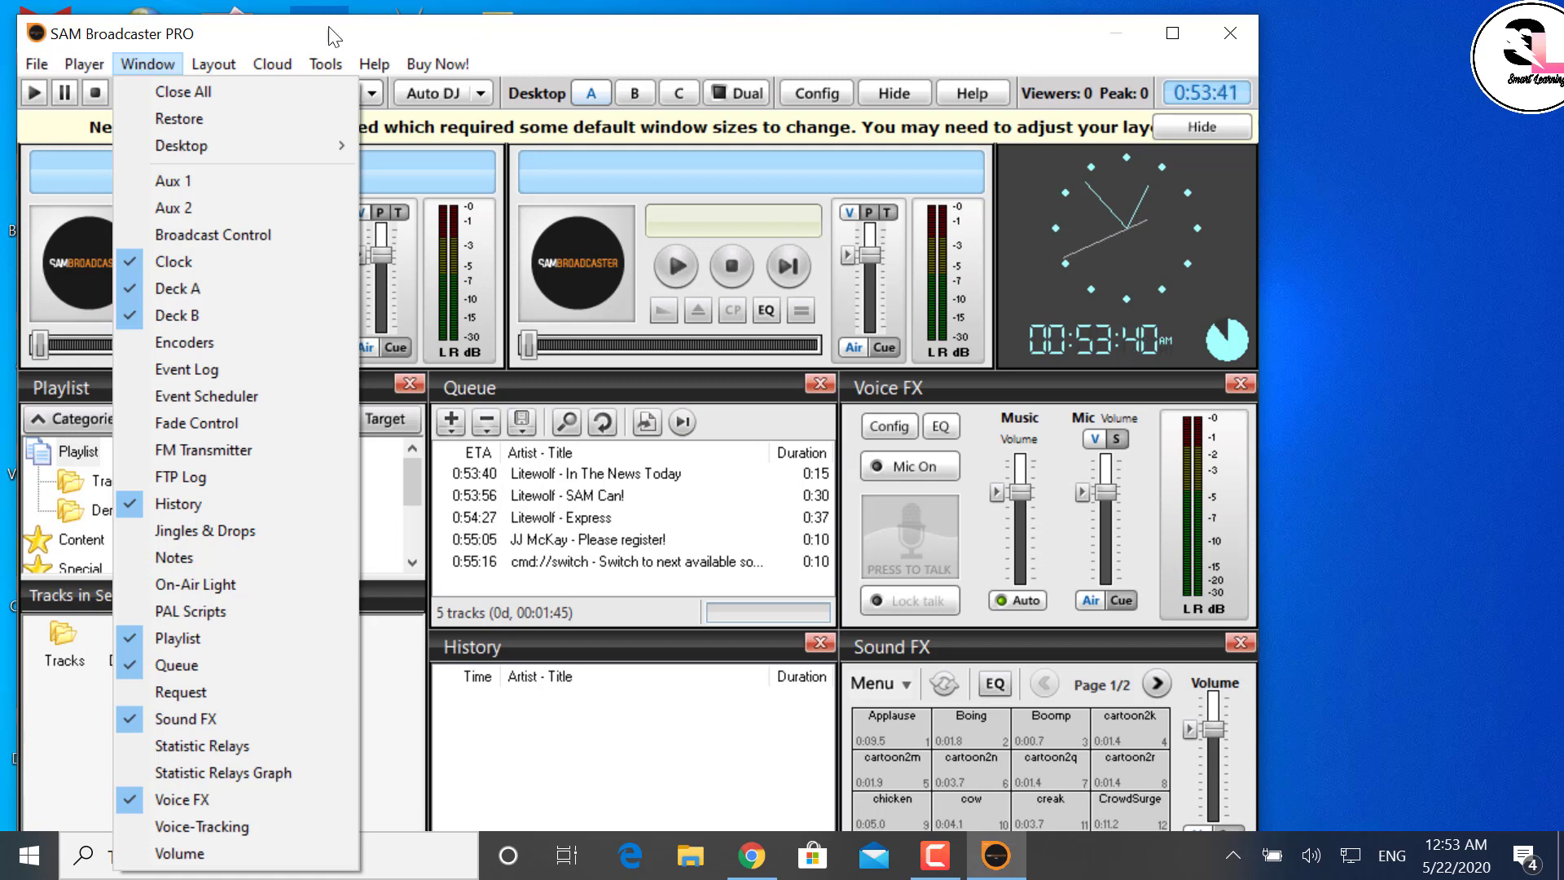
left_click(213, 63)
Show Desktop B and add a statistic relay that uses the Shoutcast statistic relay plugin.
left_click(636, 96)
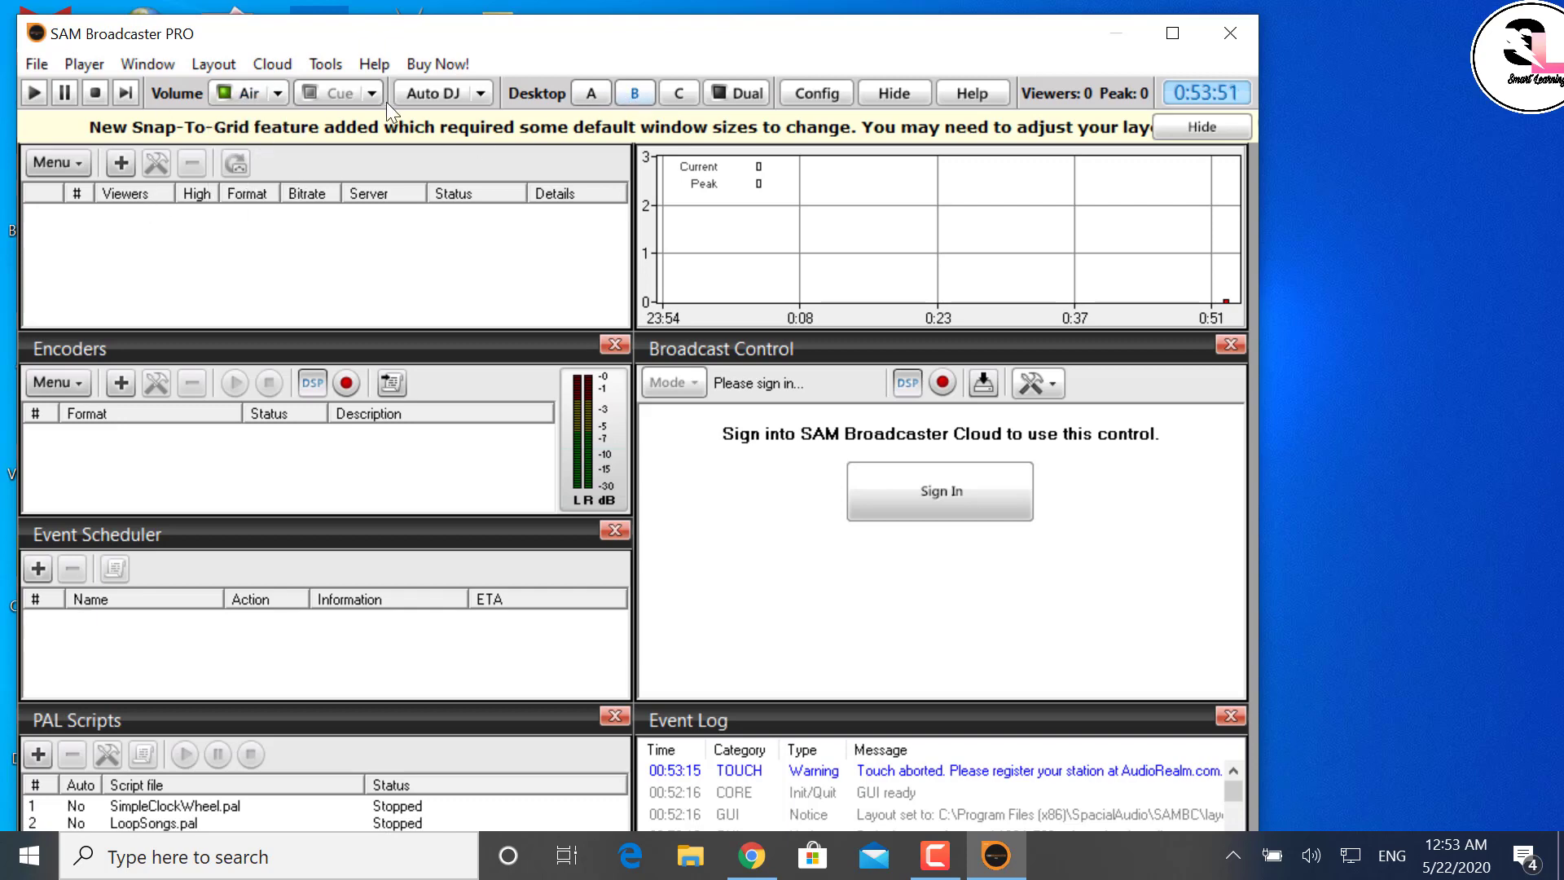
left_click(480, 93)
left_click(519, 124)
left_click(427, 97)
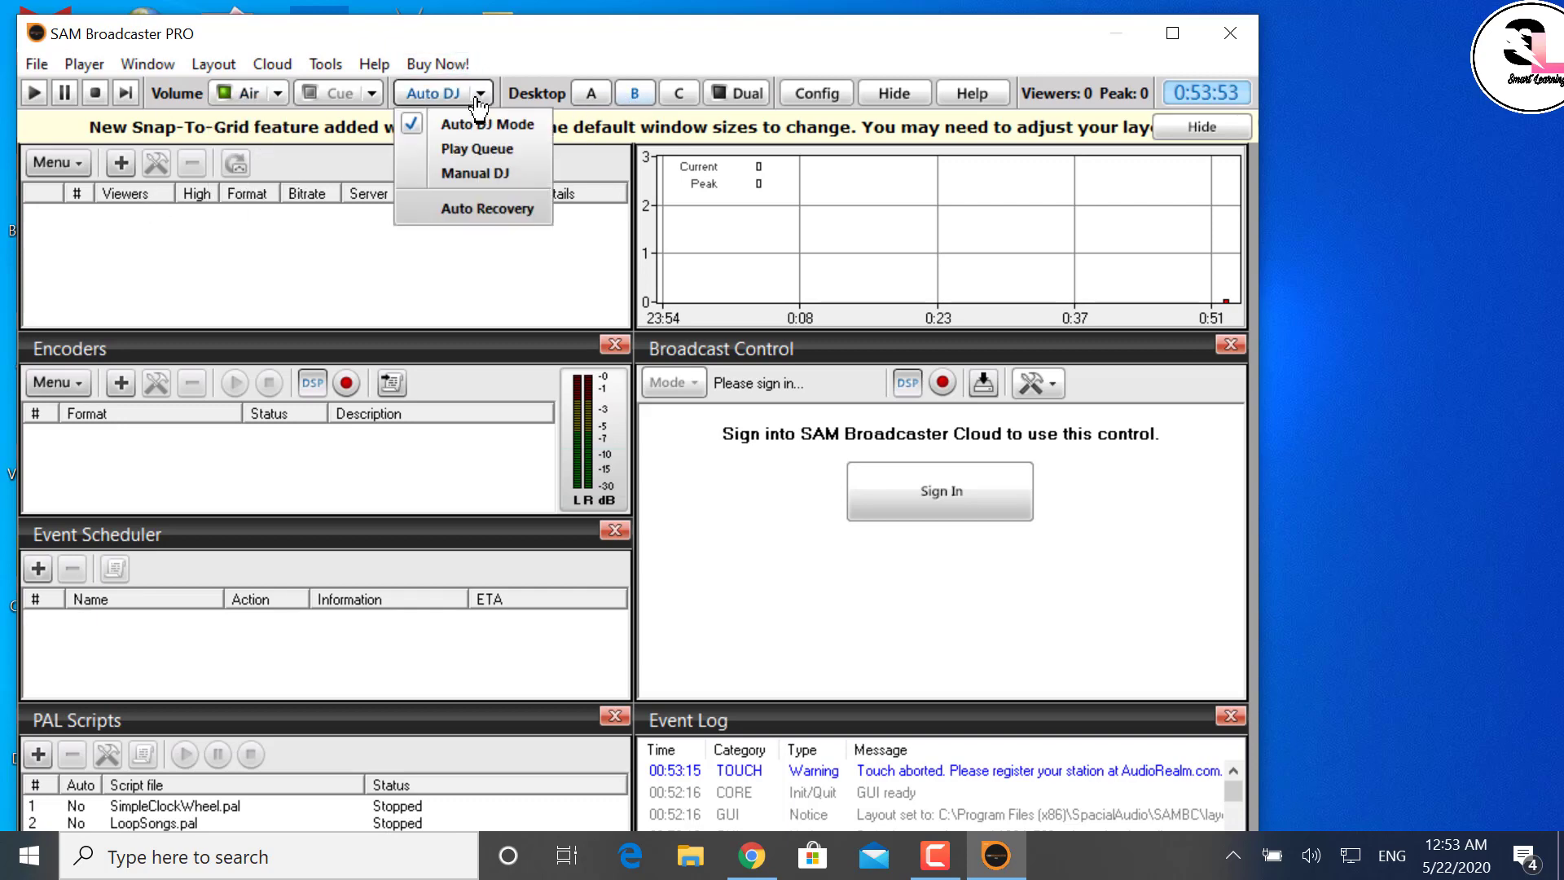
left_click(155, 88)
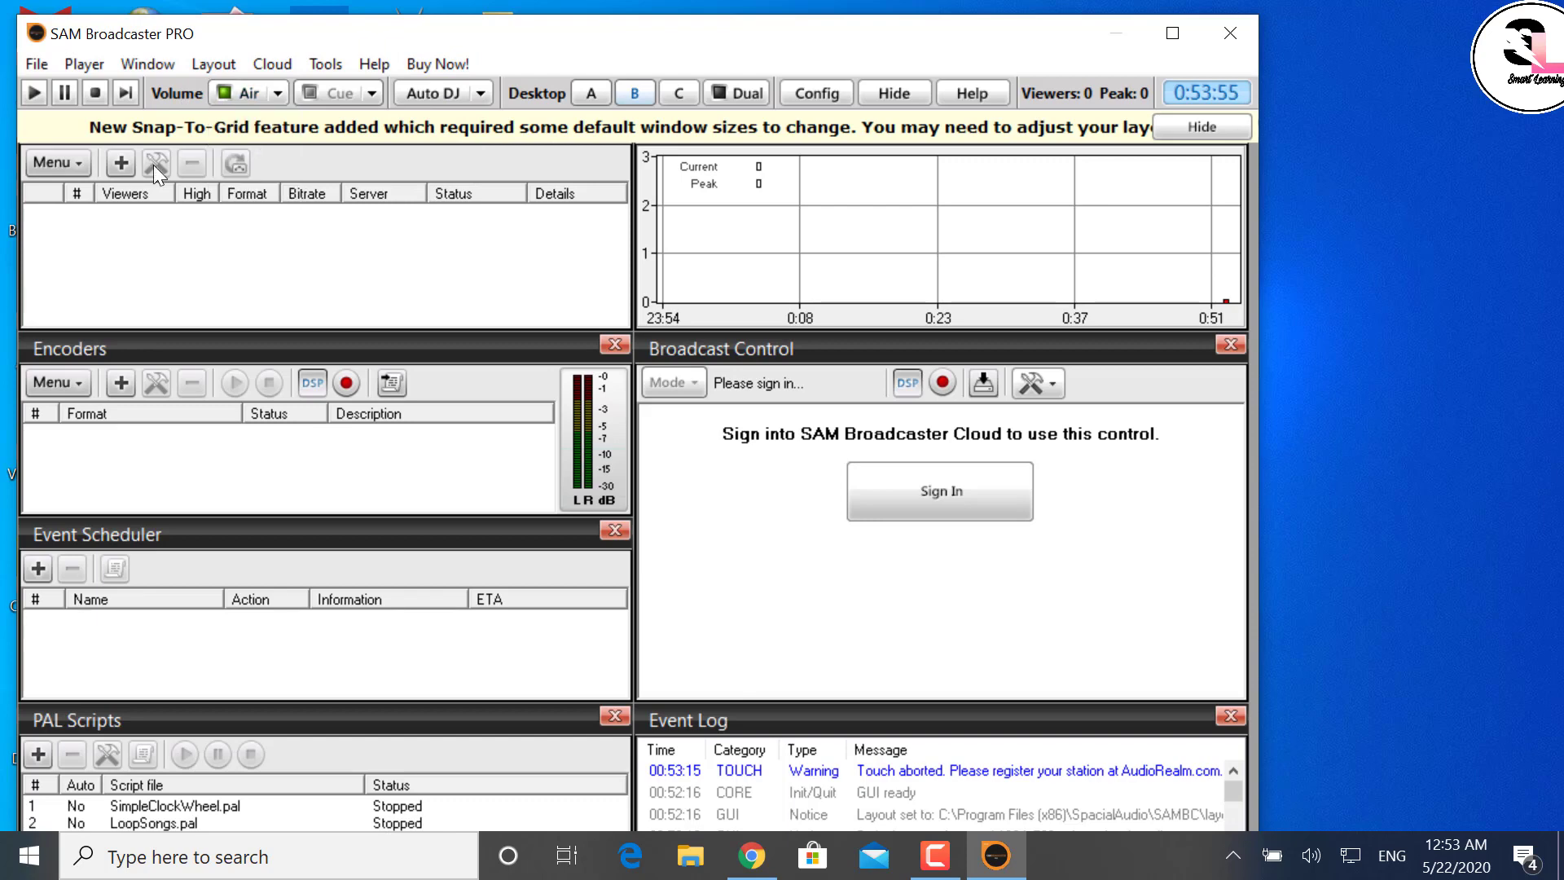
left_click(121, 164)
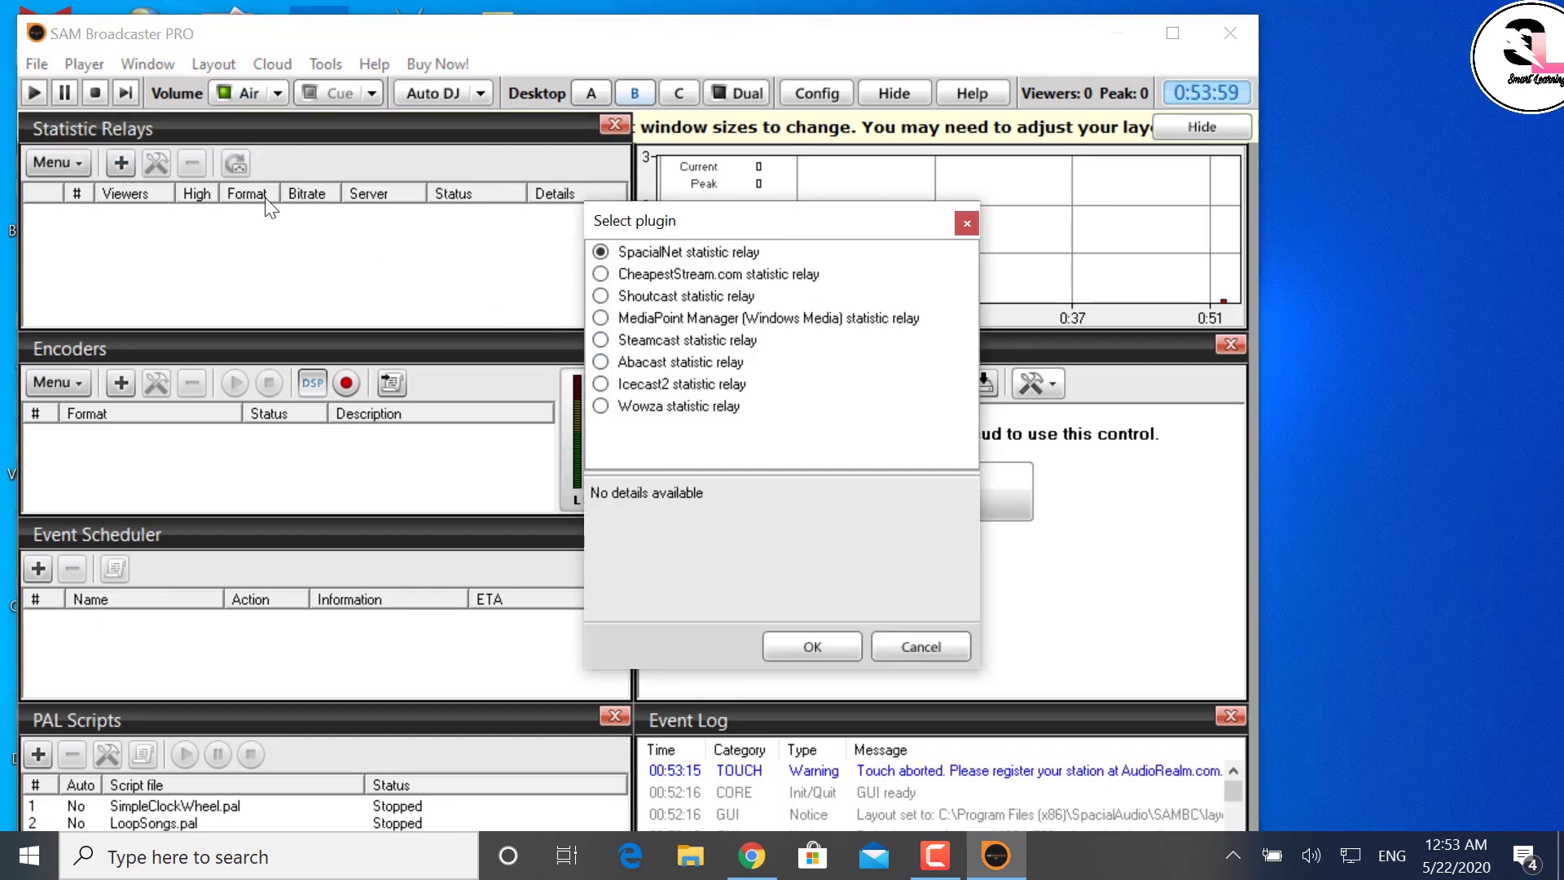
left_click(609, 295)
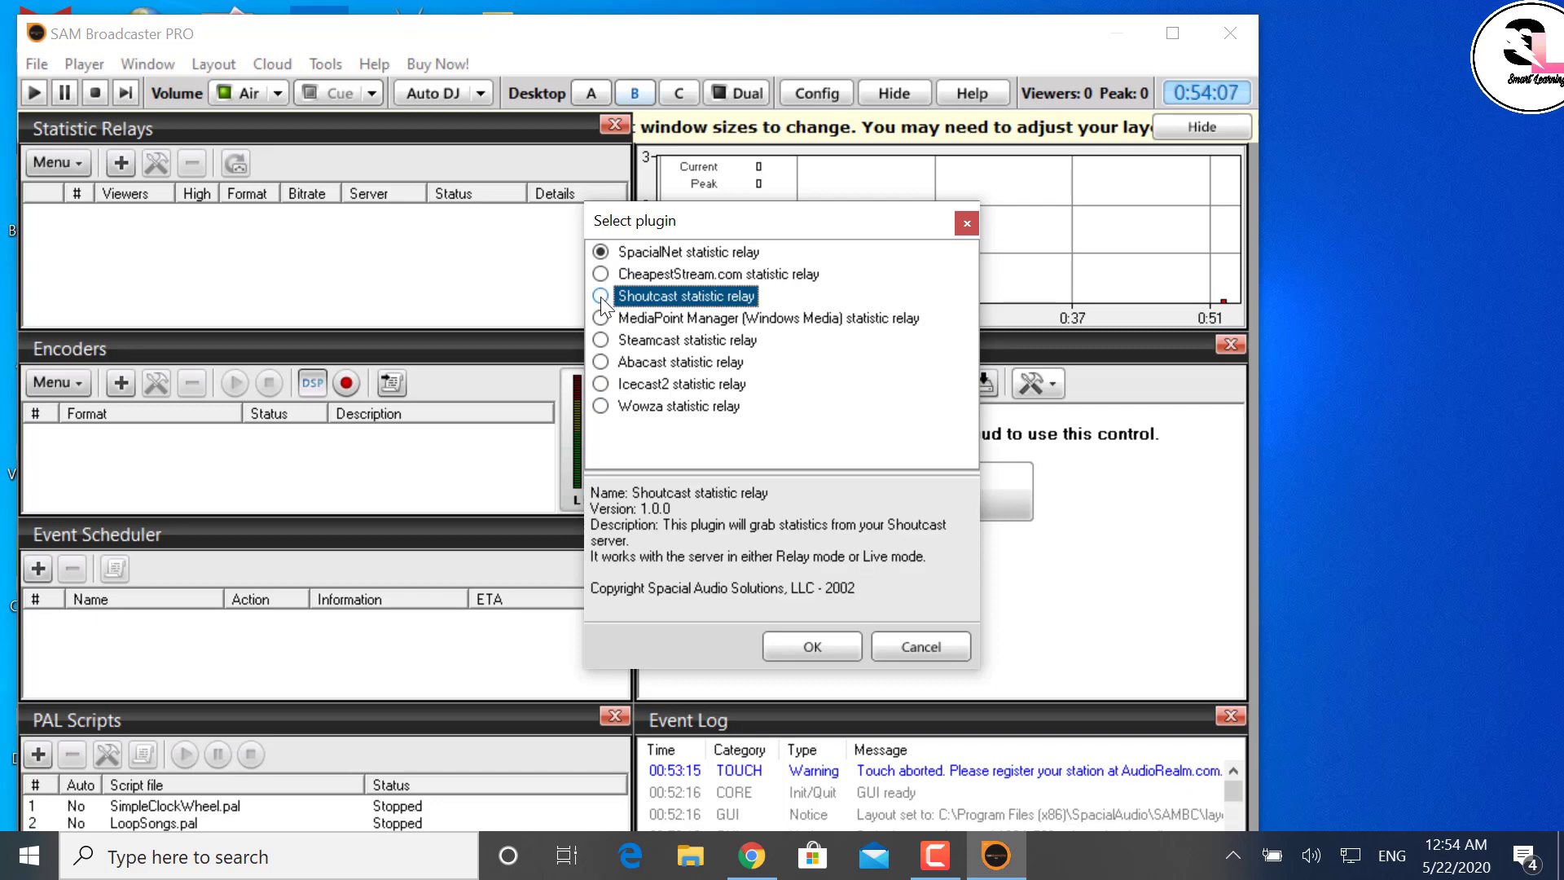
left_click(602, 298)
left_click(815, 647)
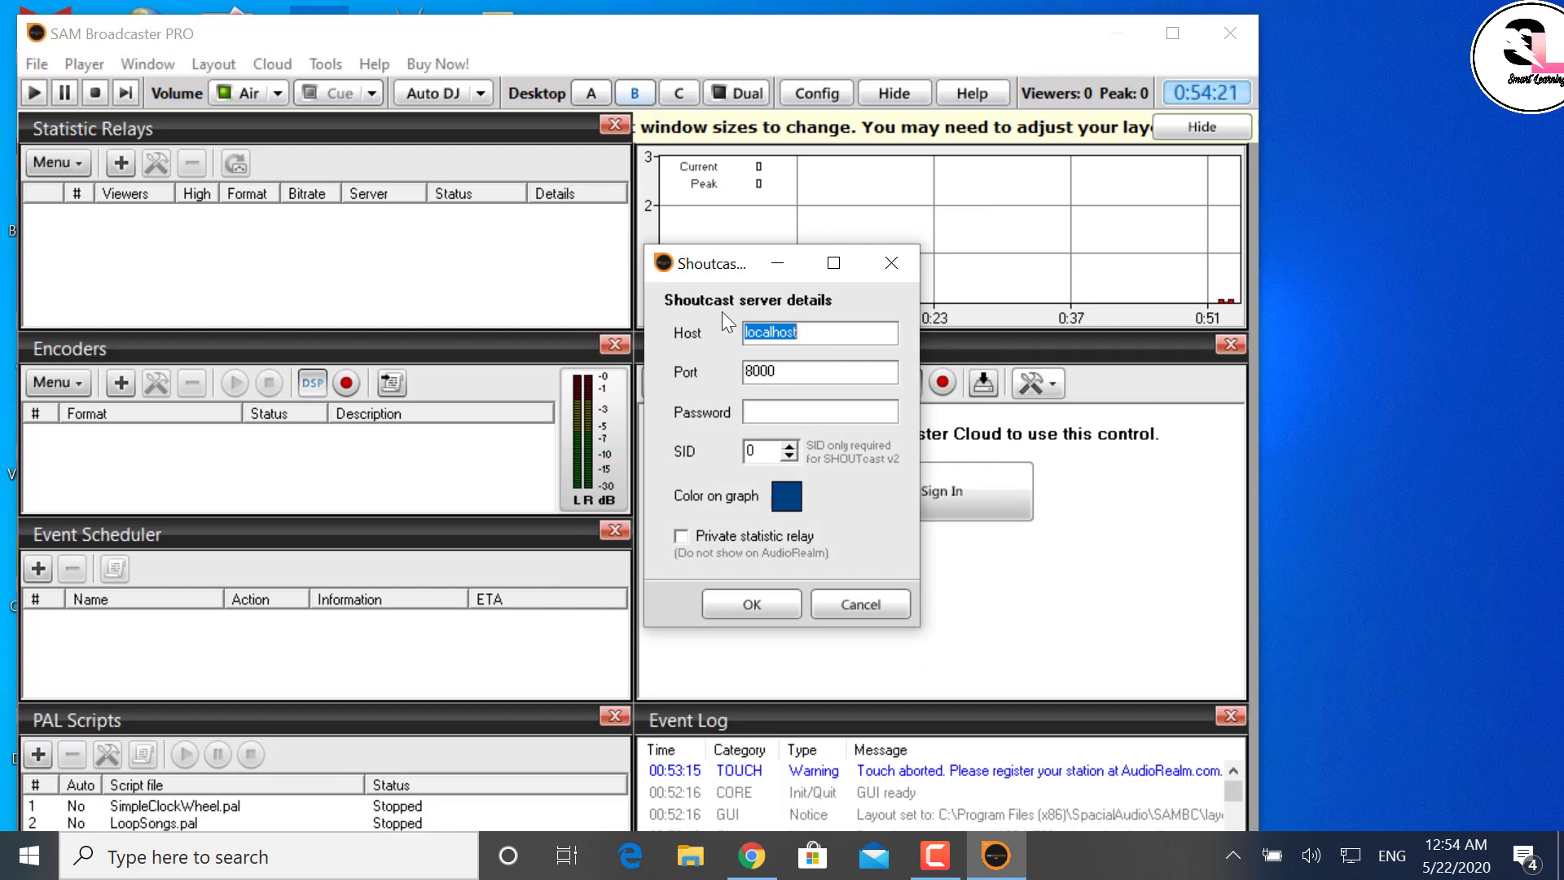
Copy the hostname freeuk8.listen2myradio.com from the listen2myradio control panel in Chrome into the Shoutcast relay's Host field.
key("alt+Tab")
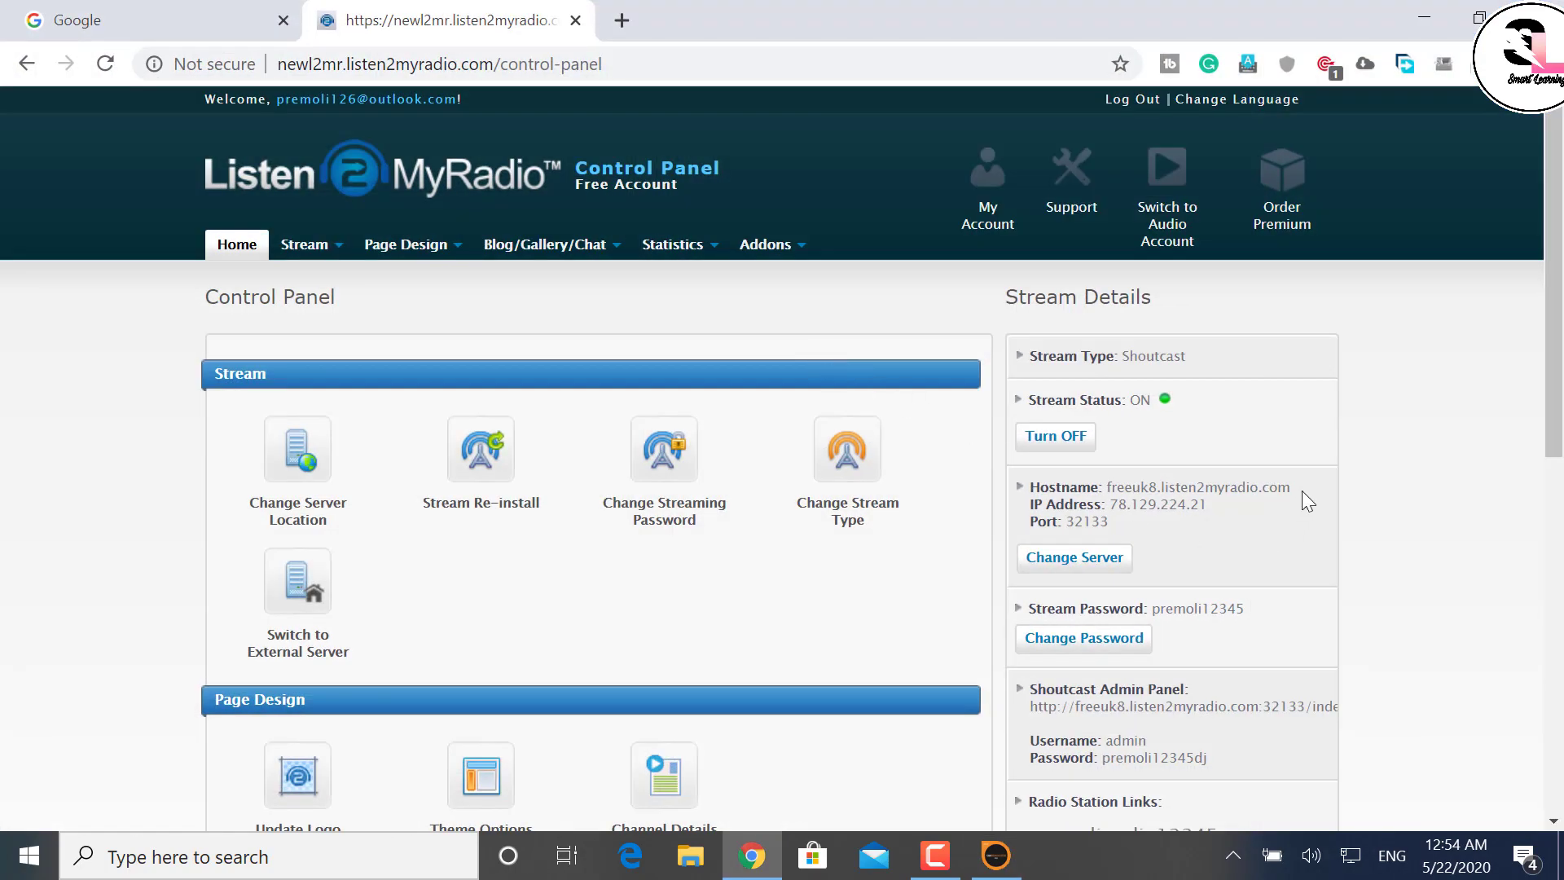
left_click_drag(1302, 491, 1107, 495)
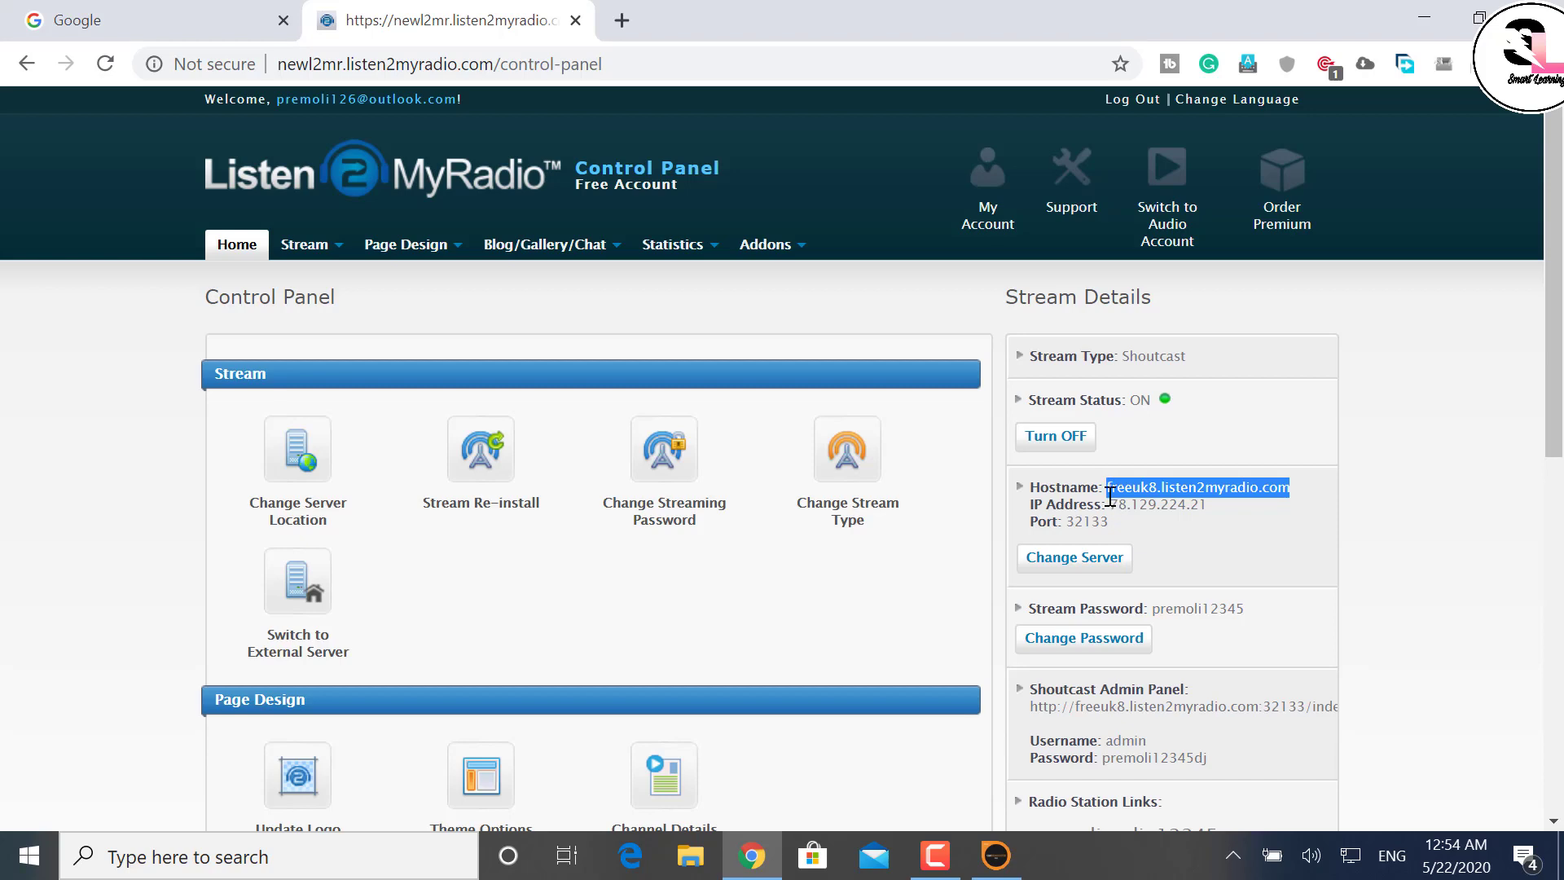
right_click(1110, 495)
left_click(1140, 513)
key("alt+Tab")
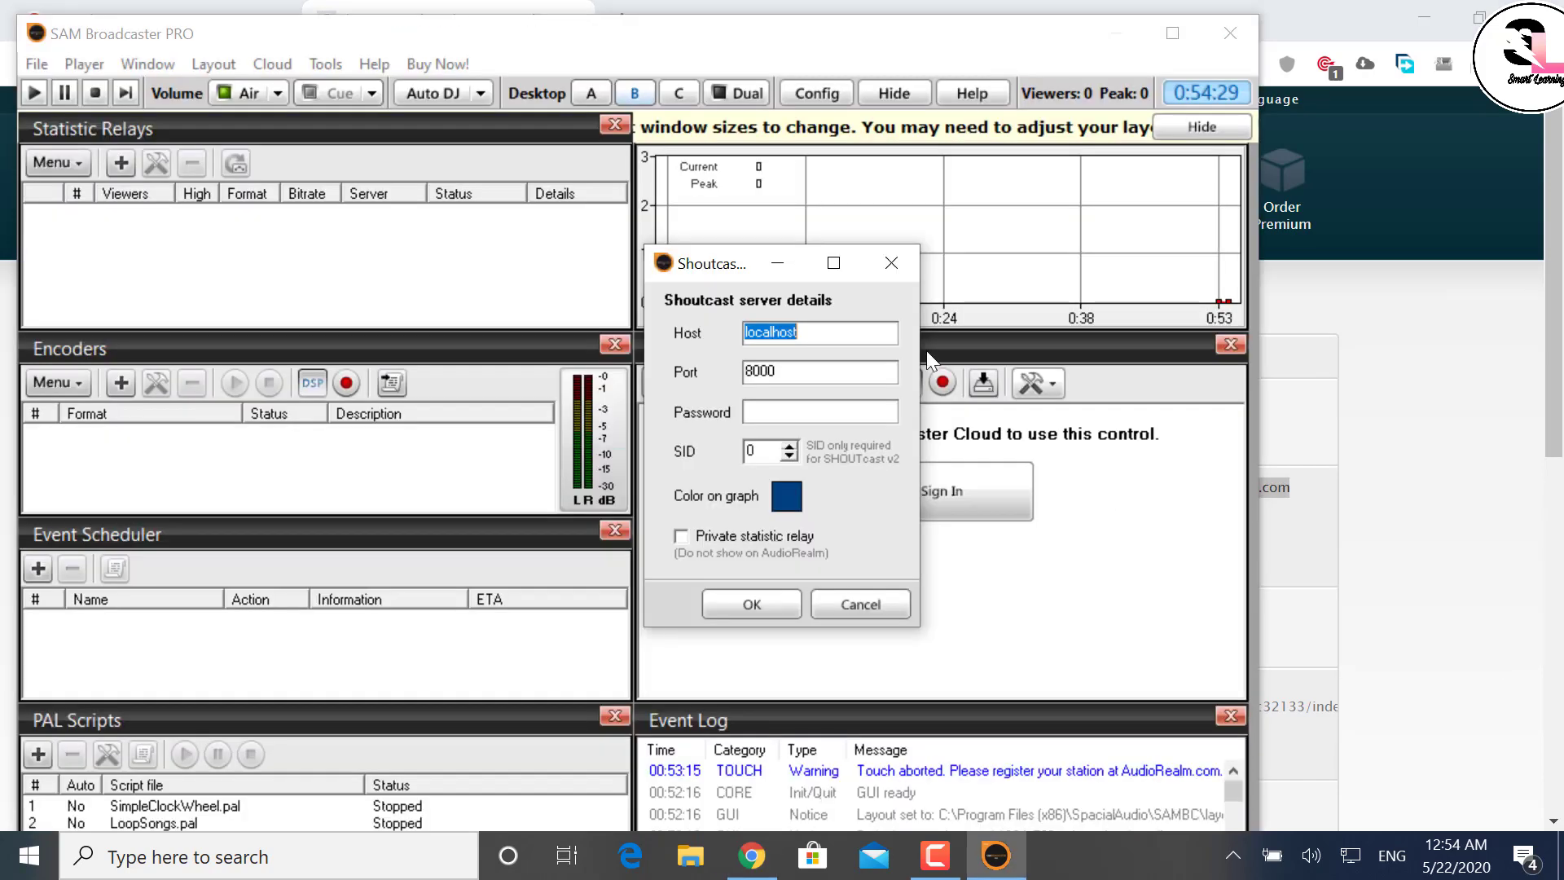
key("ctrl+v")
Replace the relay's host with the IP address 78.129.224.21 copied from the listen2myradio stream details.
key("alt+Tab")
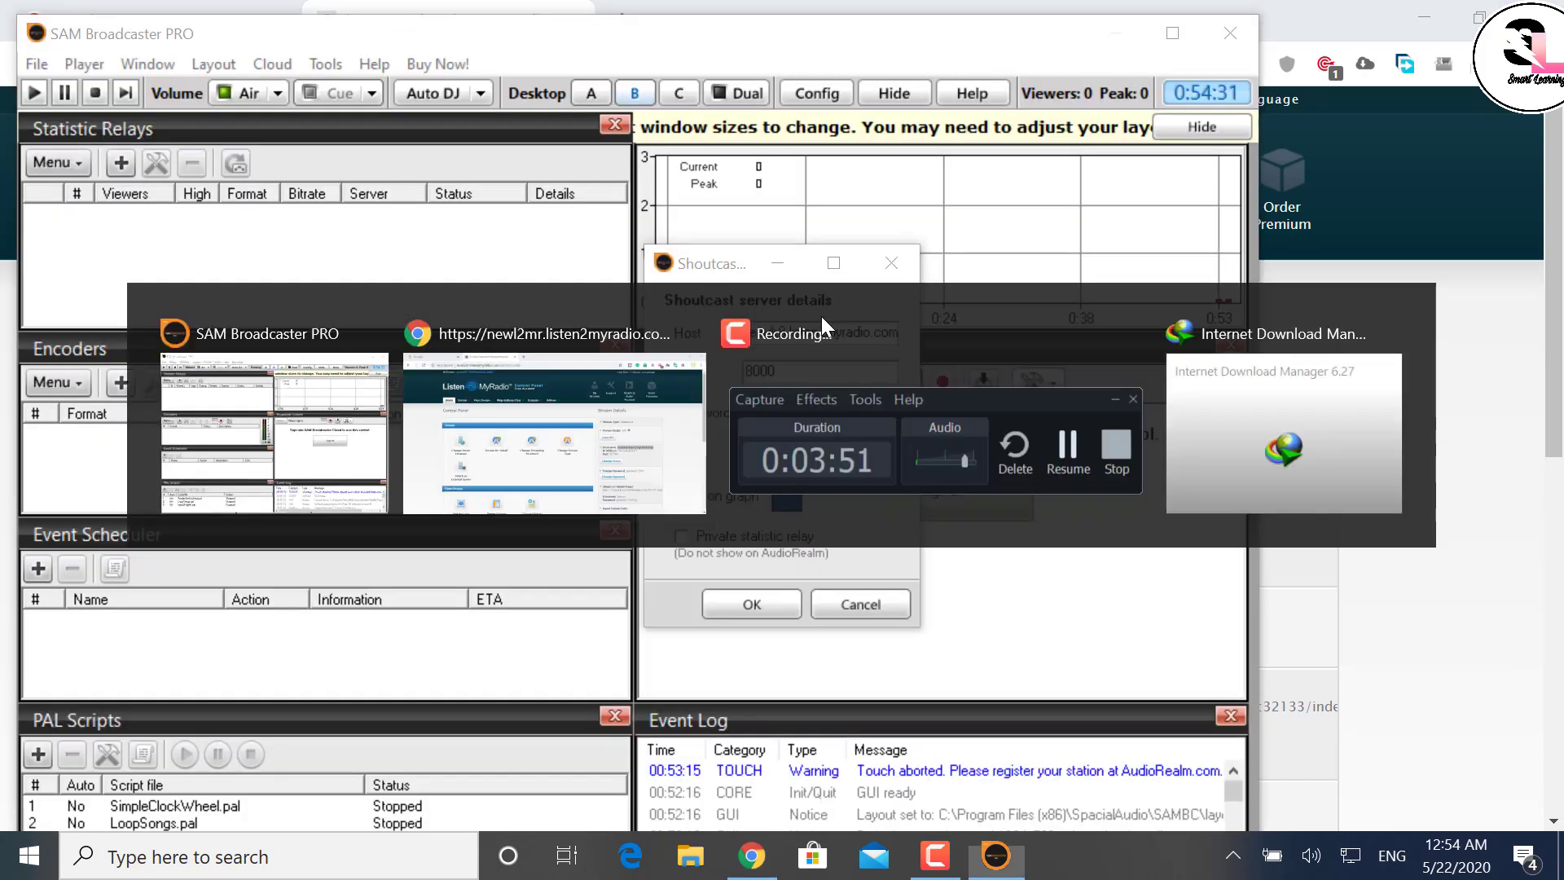
left_click_drag(1219, 510, 1114, 506)
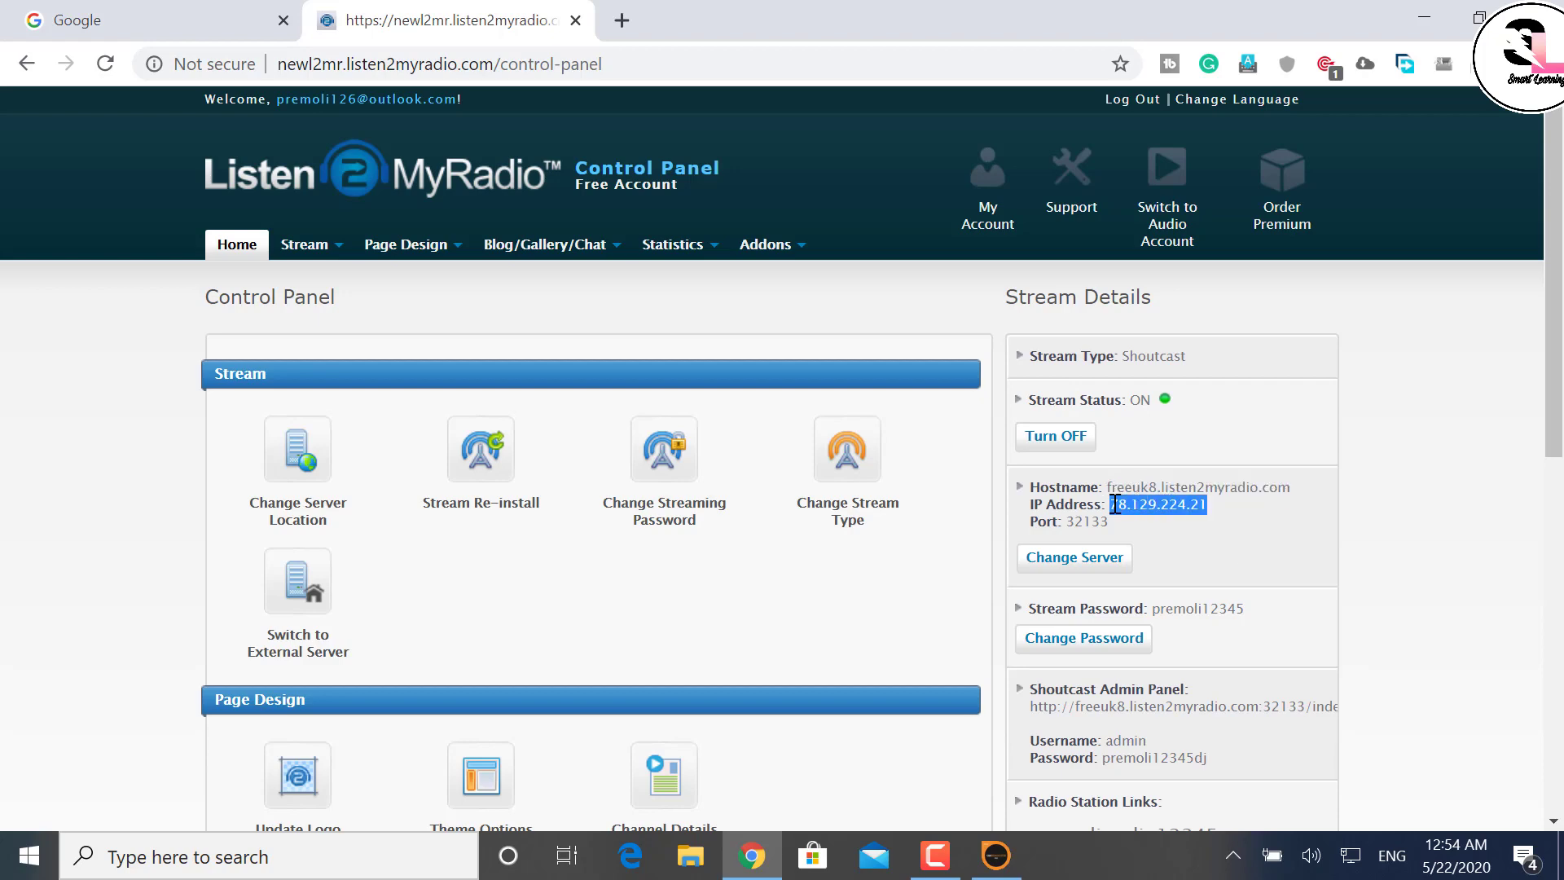
key("alt+Tab")
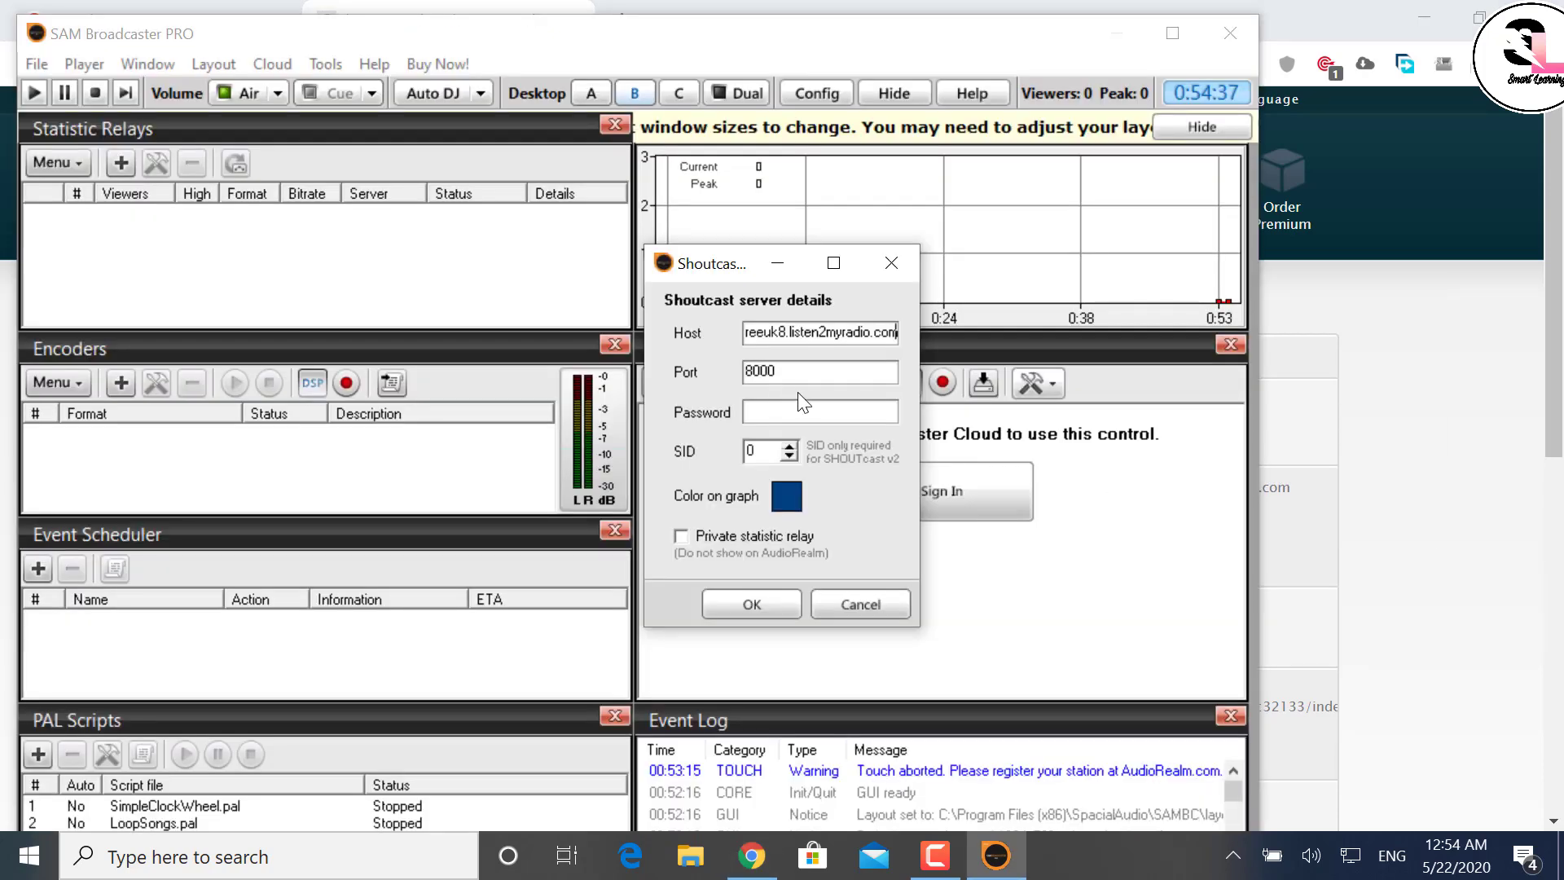
key("alt+Tab")
key("alt+Tab")
left_click(798, 335)
double_click(799, 335)
key("ctrl+v")
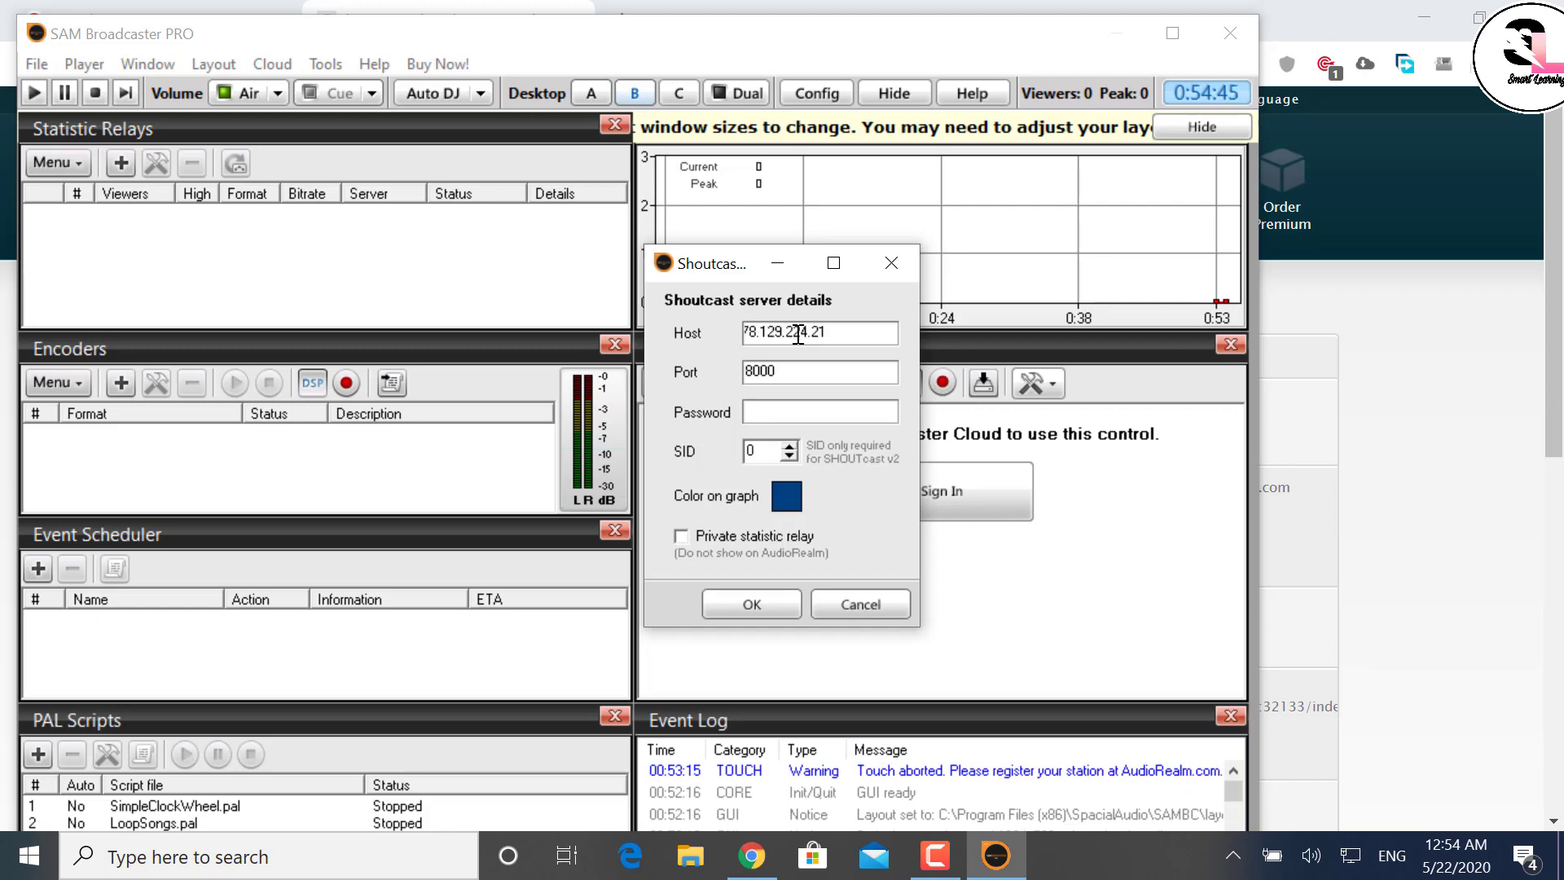
Set the Shoutcast relay's port to 32133, copied from the listen2myradio stream details.
key("alt+Tab")
double_click(1072, 523)
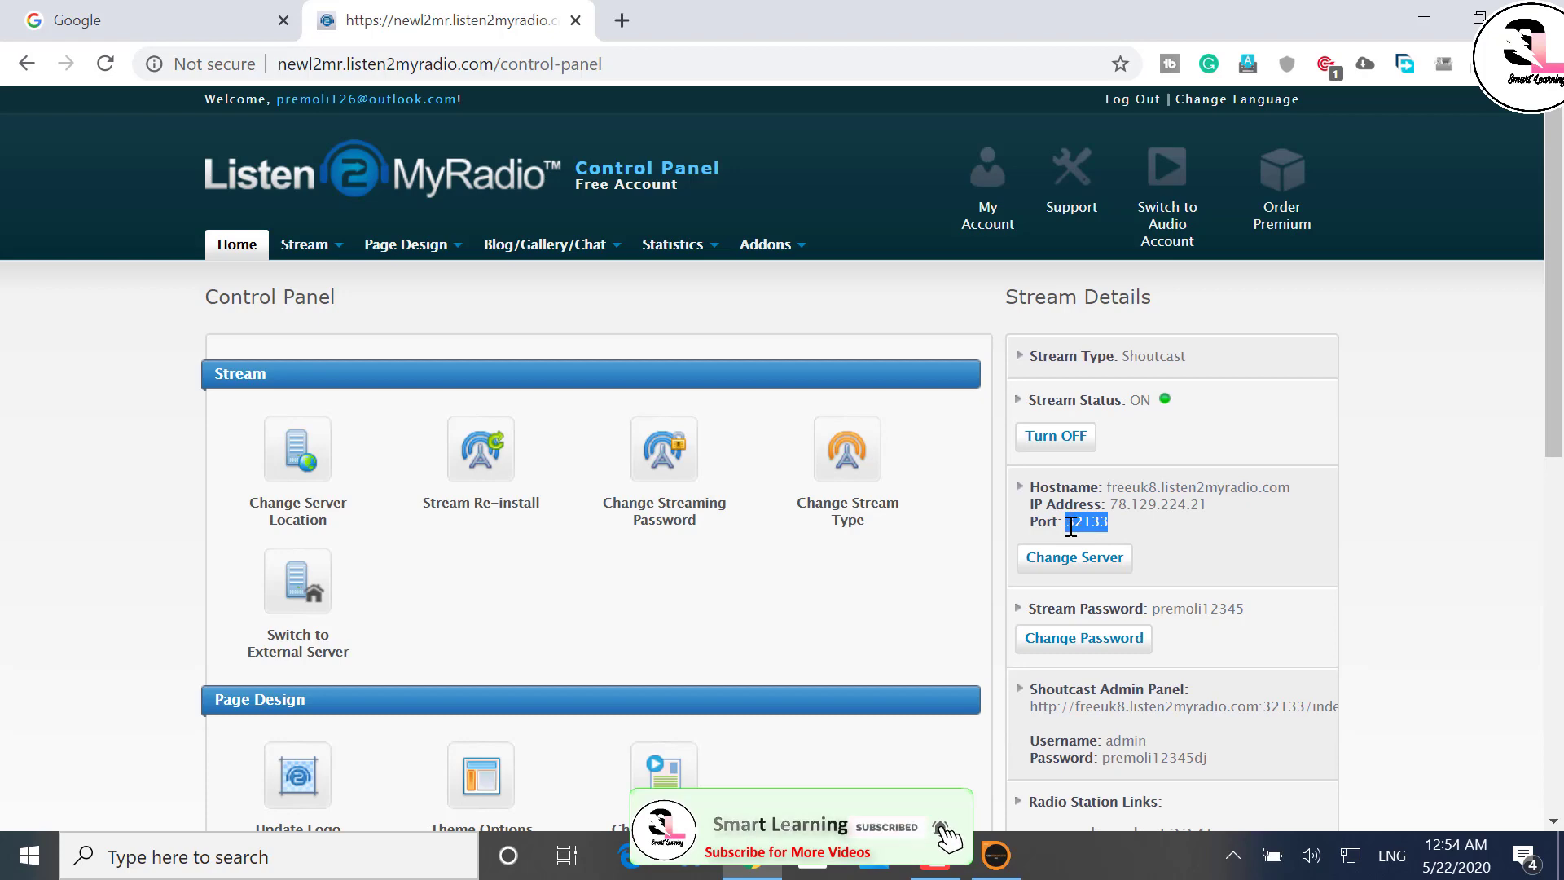
key("alt+Tab")
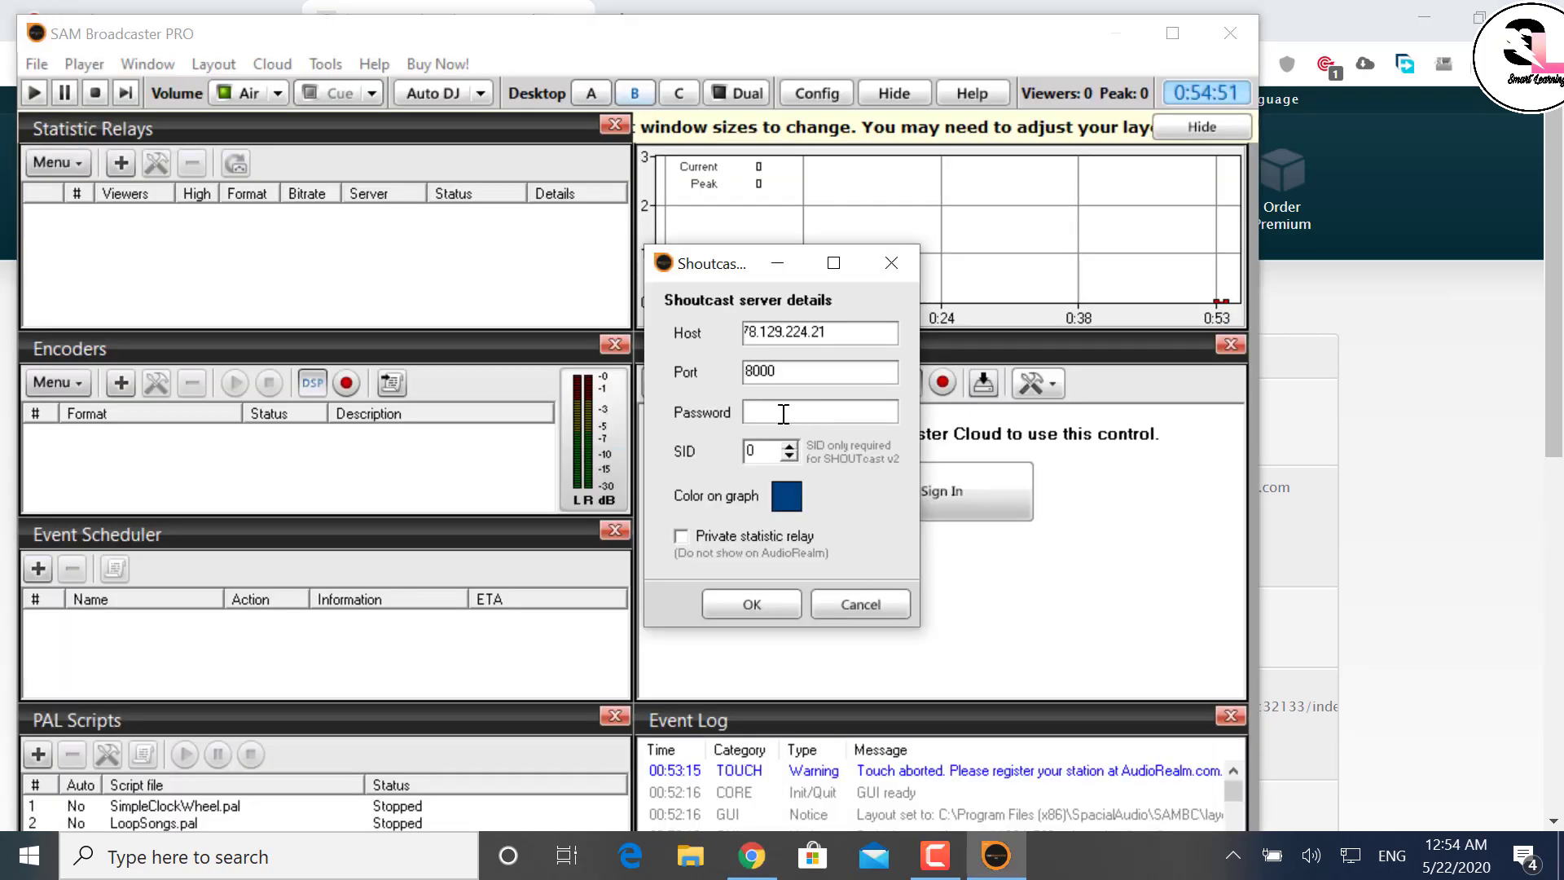
double_click(749, 369)
key("ctrl+v")
Paste the stream password from the listen2myradio control panel into the relay's Password field, save the relay and select it.
key("alt+Tab")
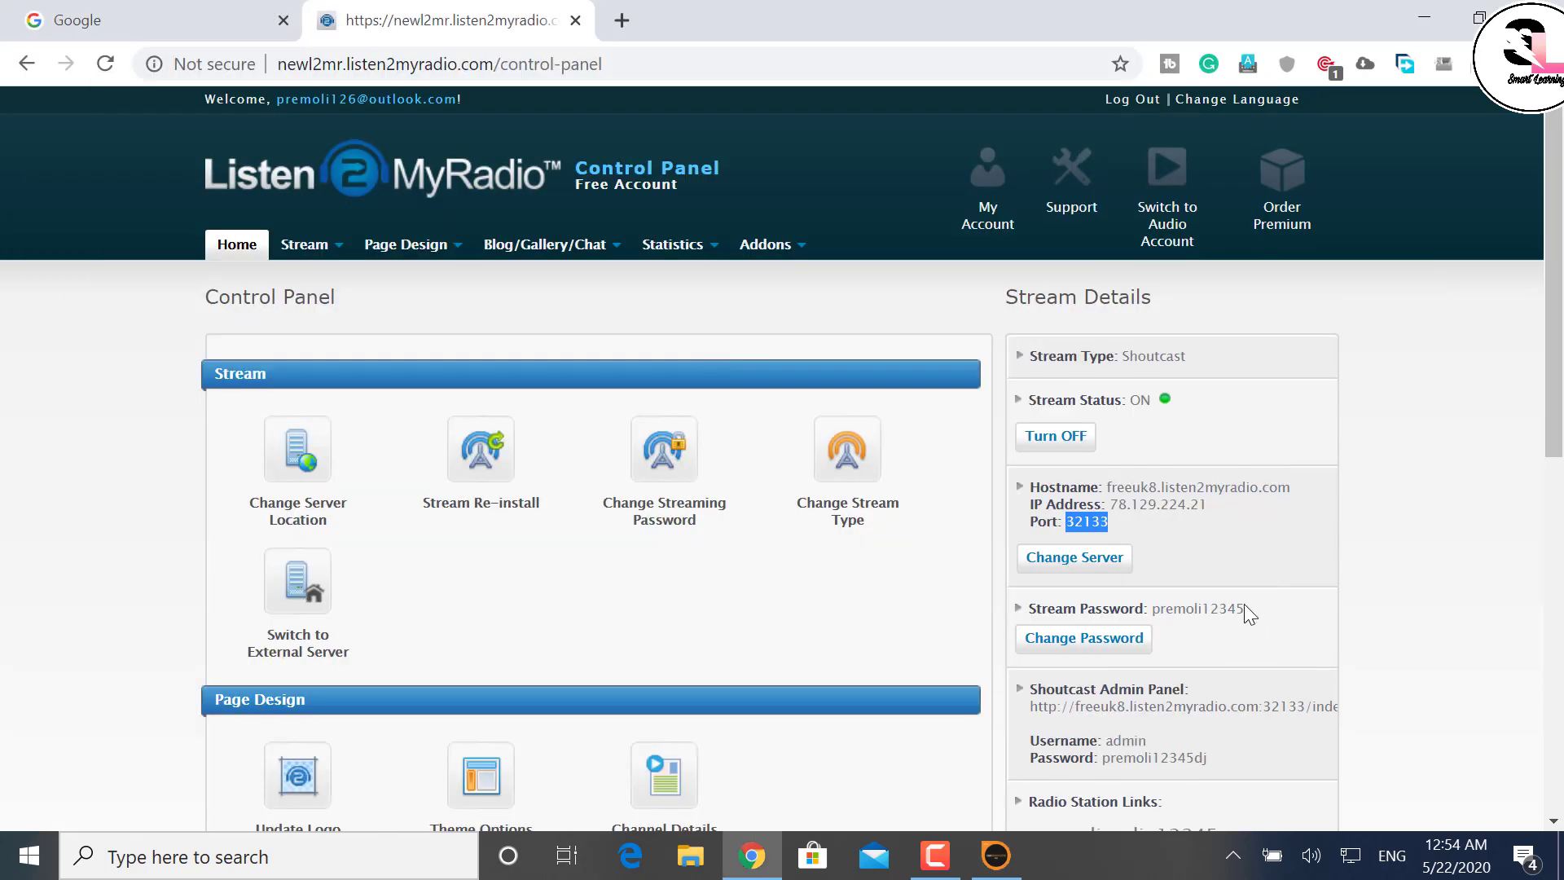
left_click_drag(1244, 607, 1155, 607)
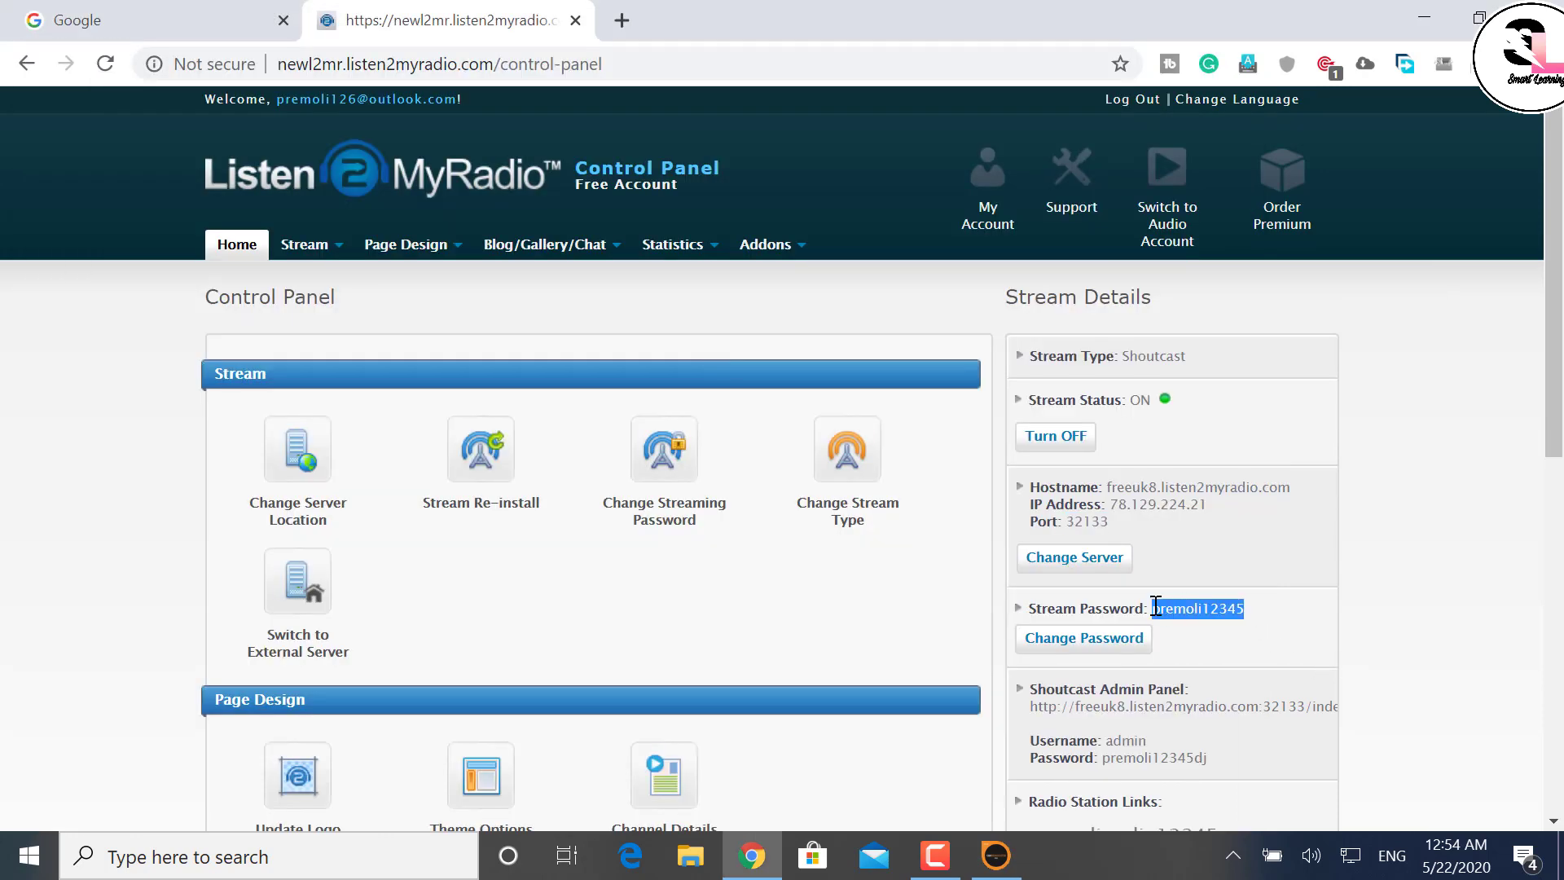
key("ctrl+c")
key("alt+Tab")
left_click(817, 402)
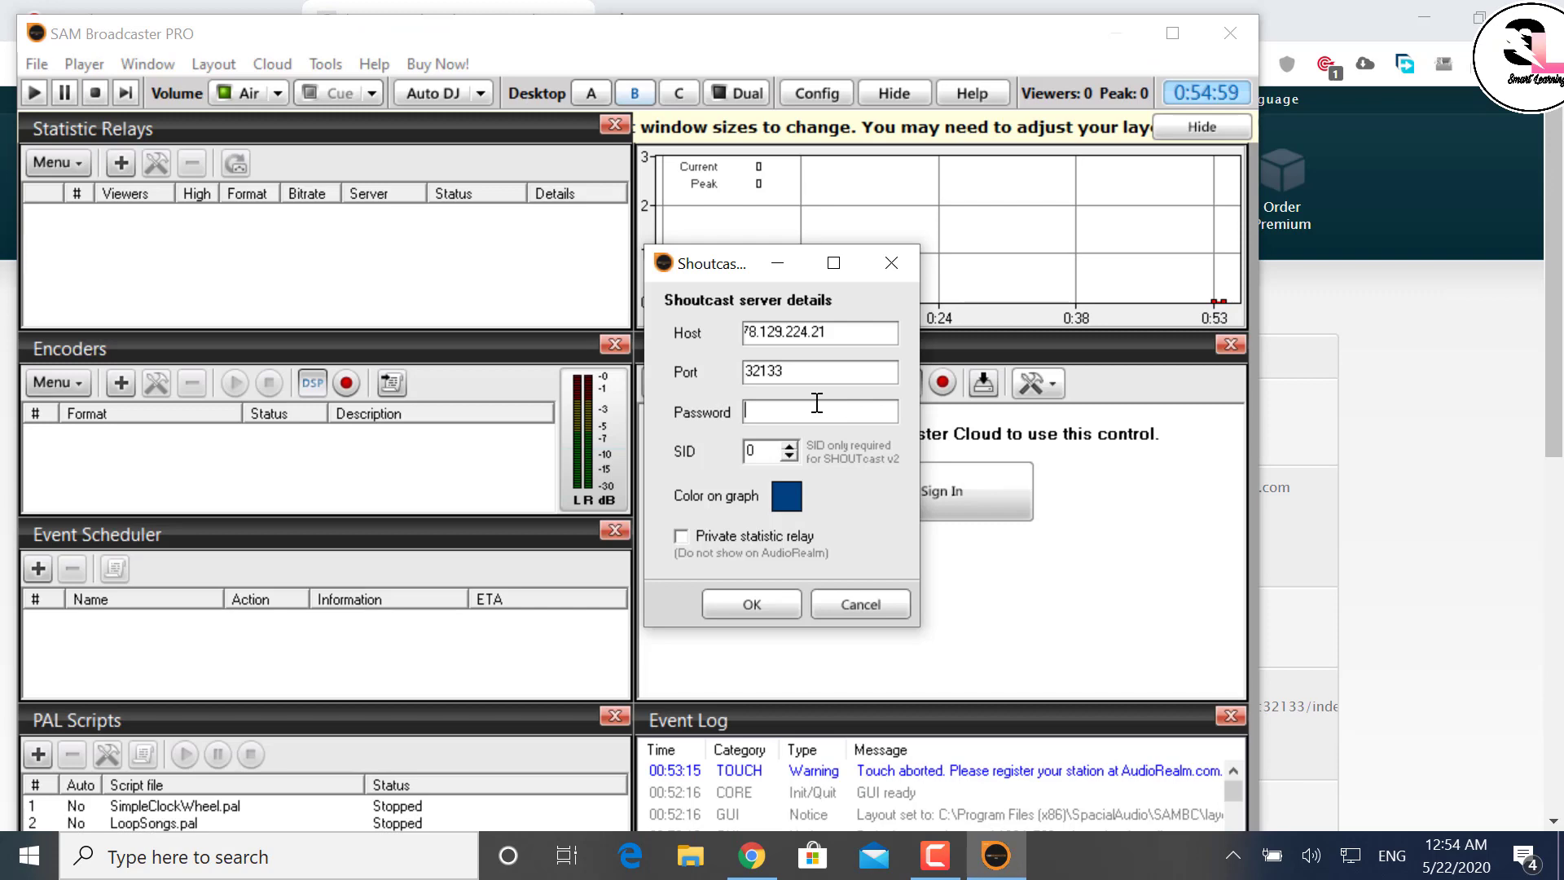
key("ctrl+v")
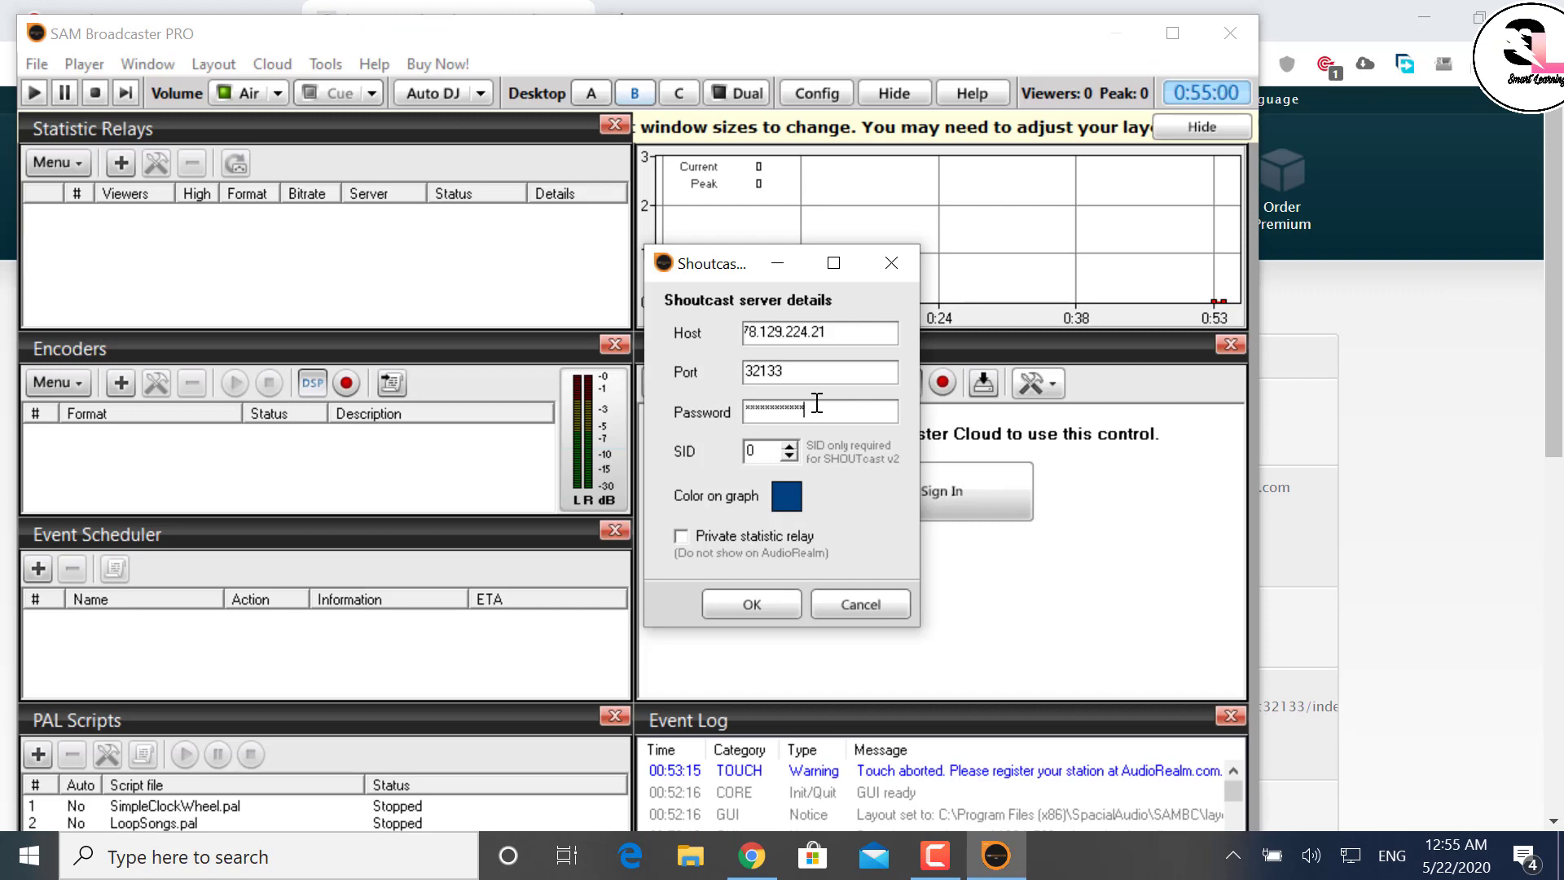
left_click(751, 605)
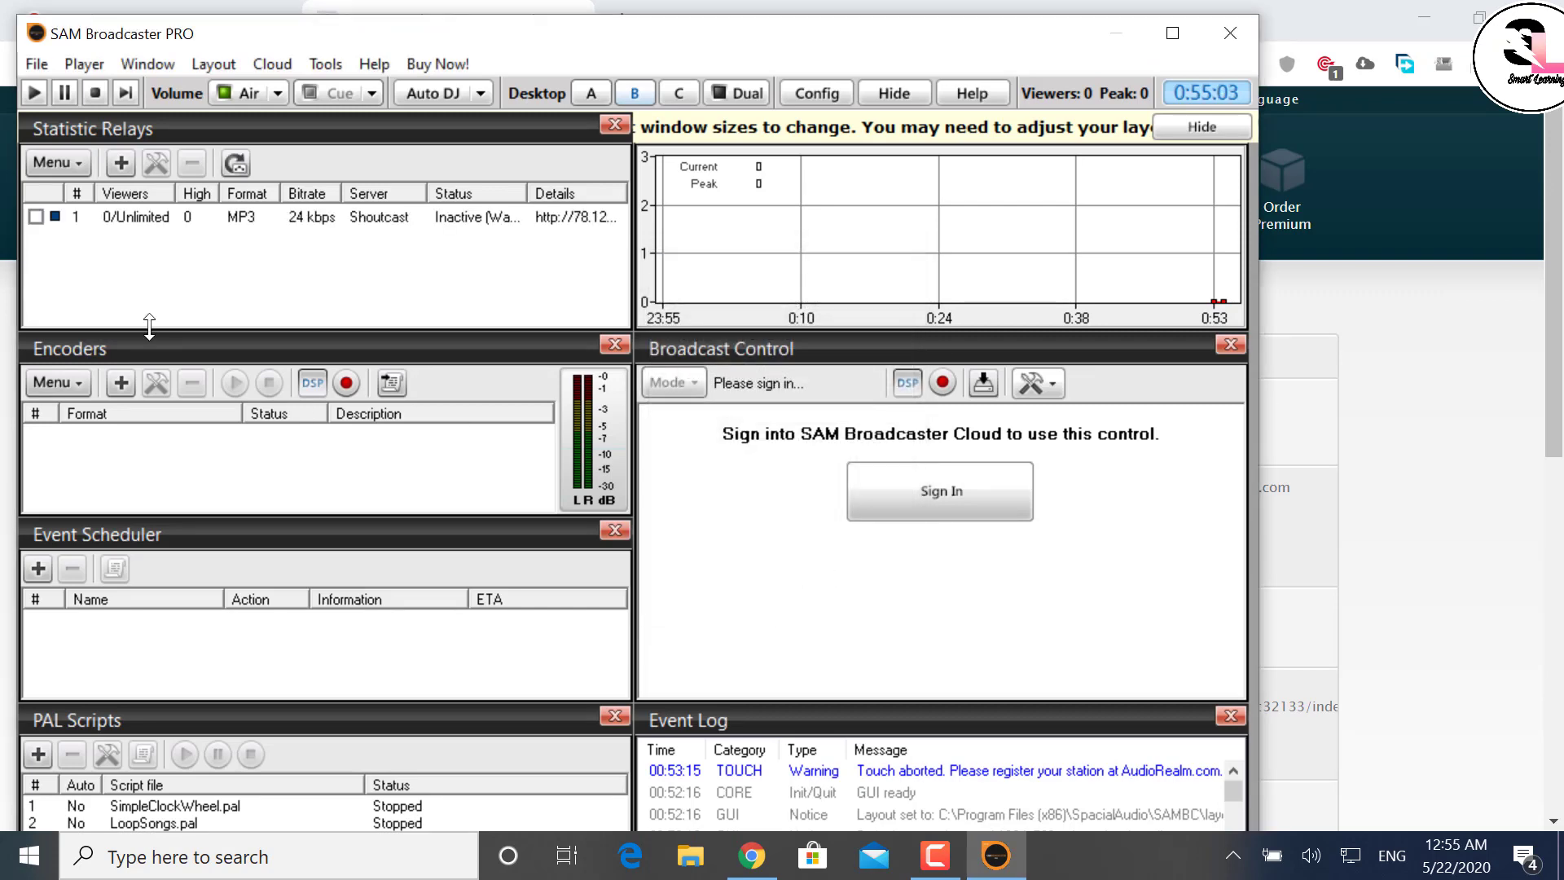
left_click(166, 214)
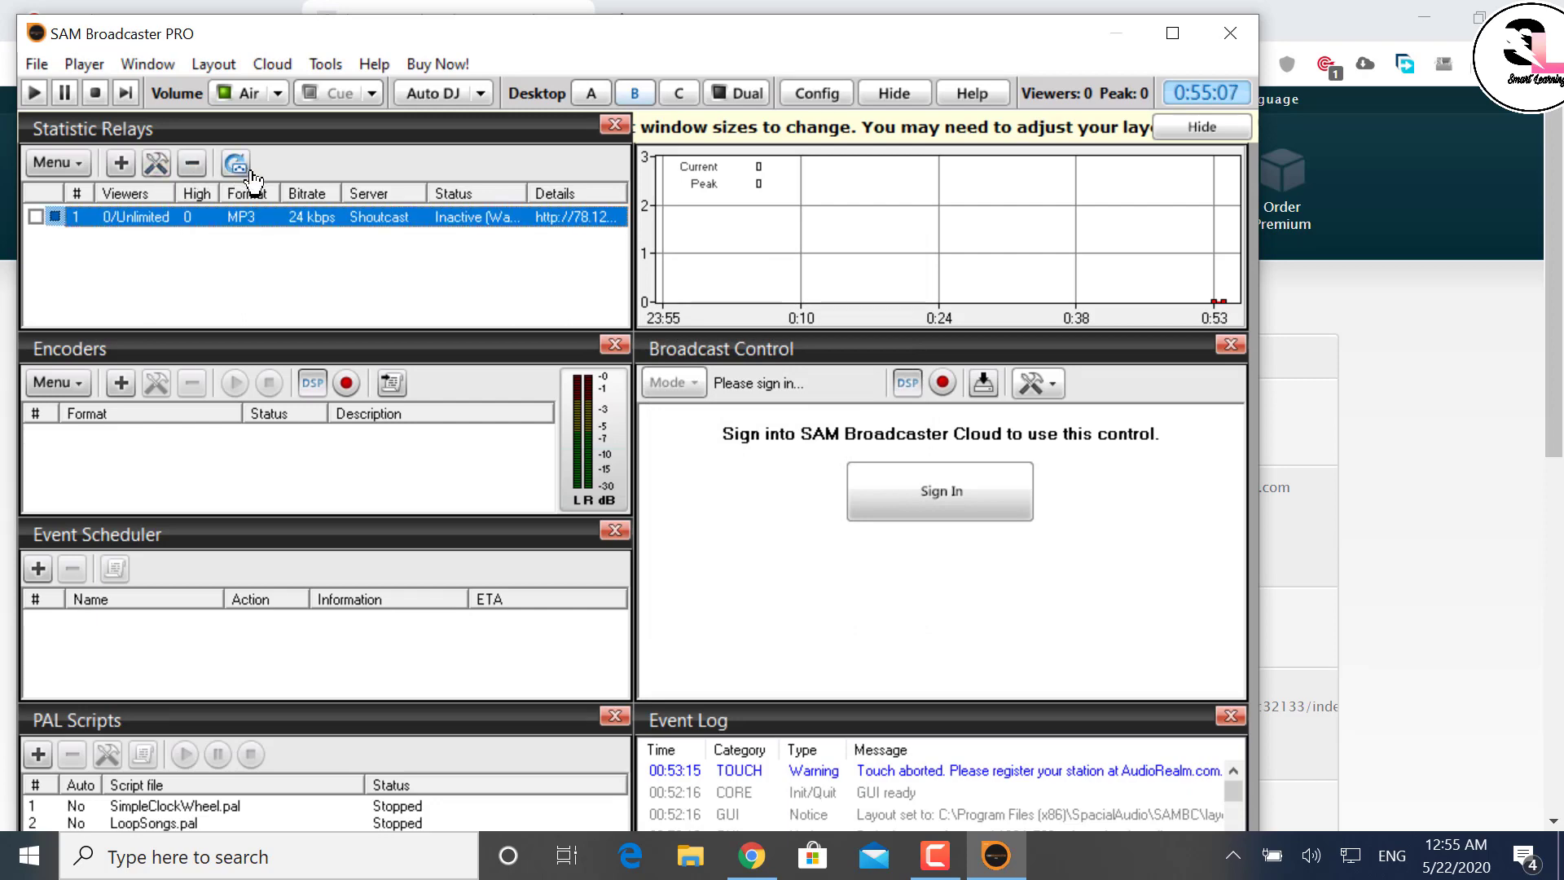
Add an MP3 (LAME_ENC) encoder and open its server details.
left_click(119, 385)
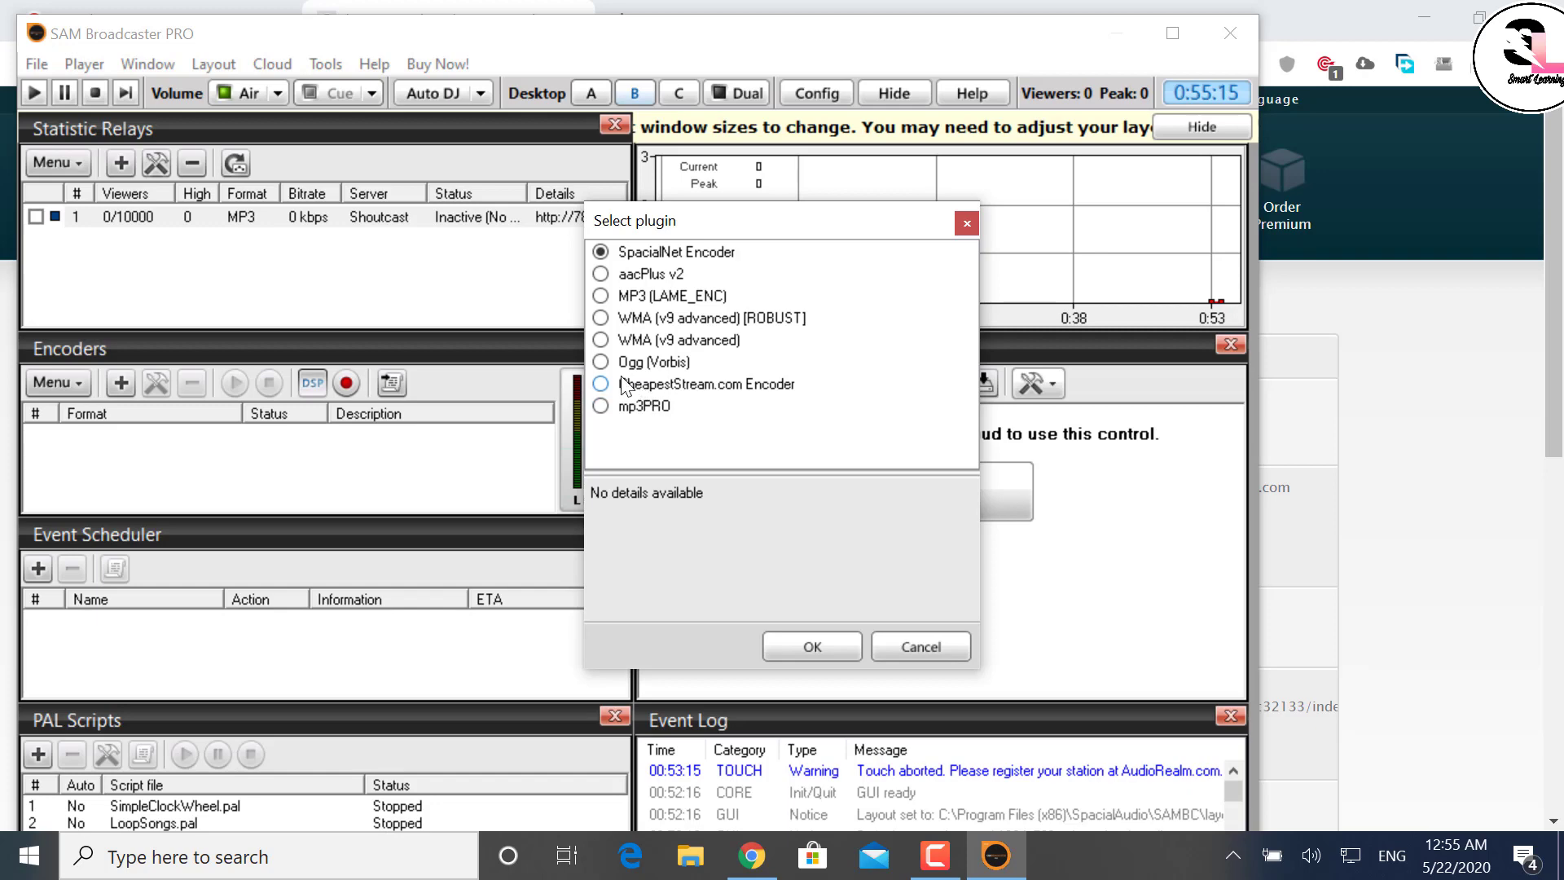
left_click(601, 297)
left_click(816, 646)
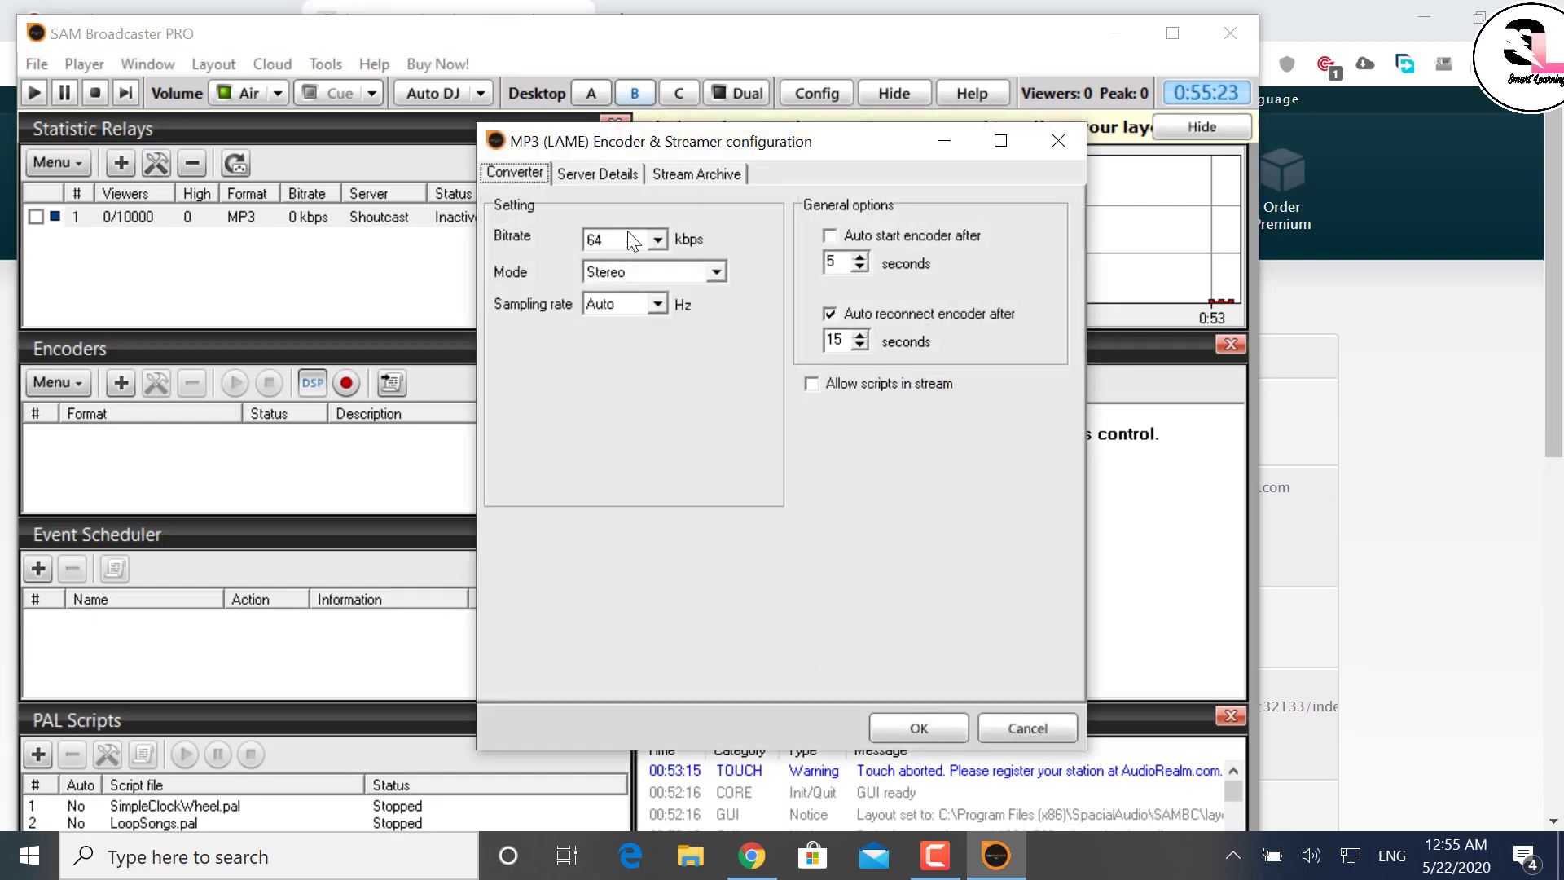
left_click(591, 175)
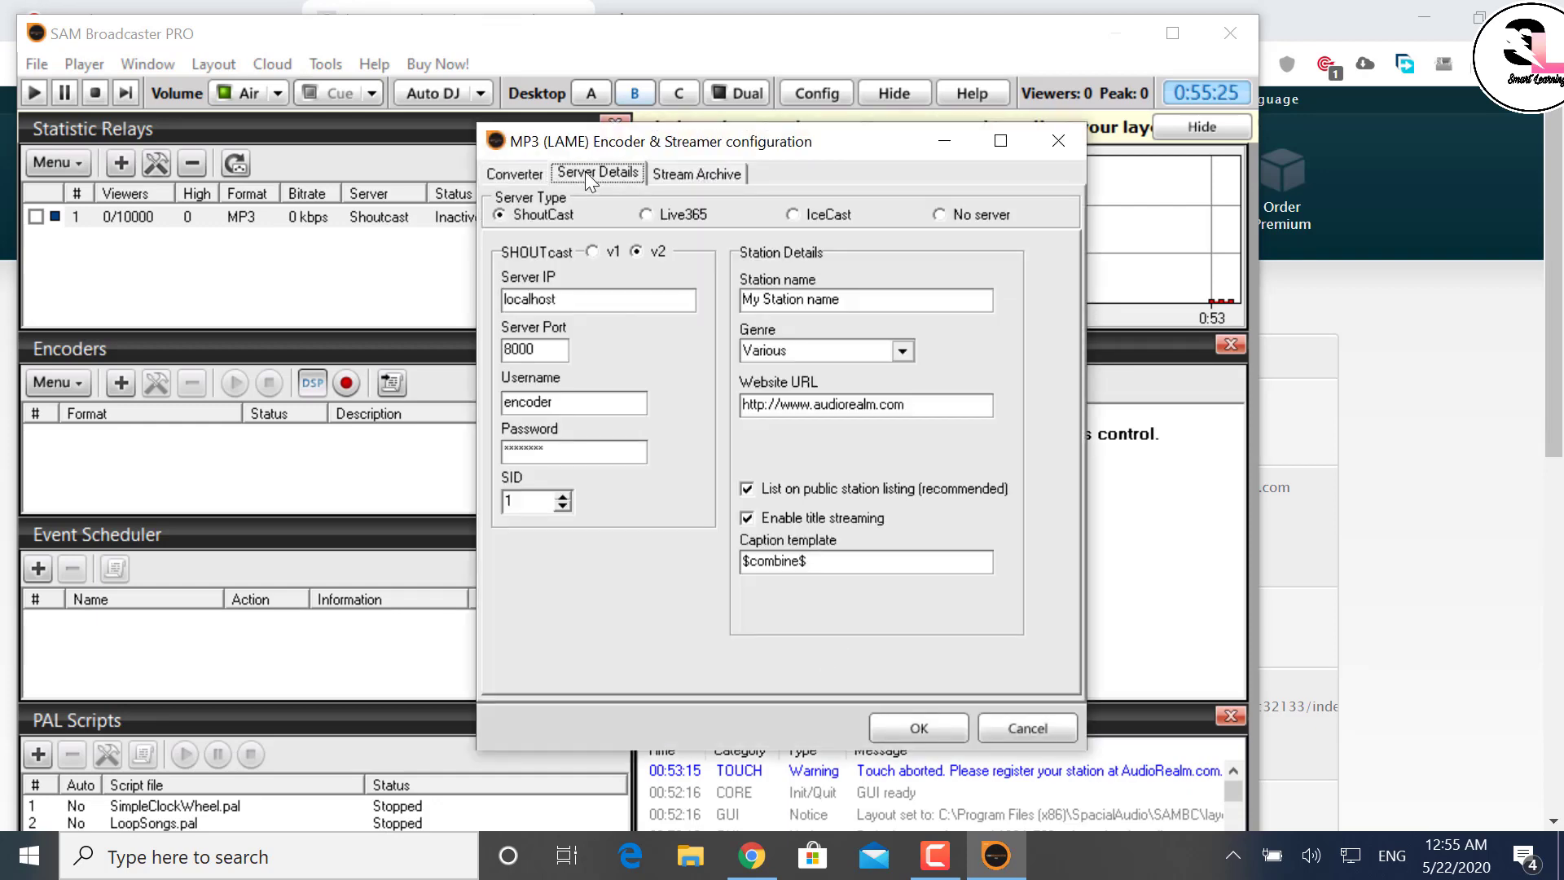
Set the encoder's Server IP to 78.129.224.21, copied from the listen2myradio stream details.
left_click_drag(587, 298, 356, 246)
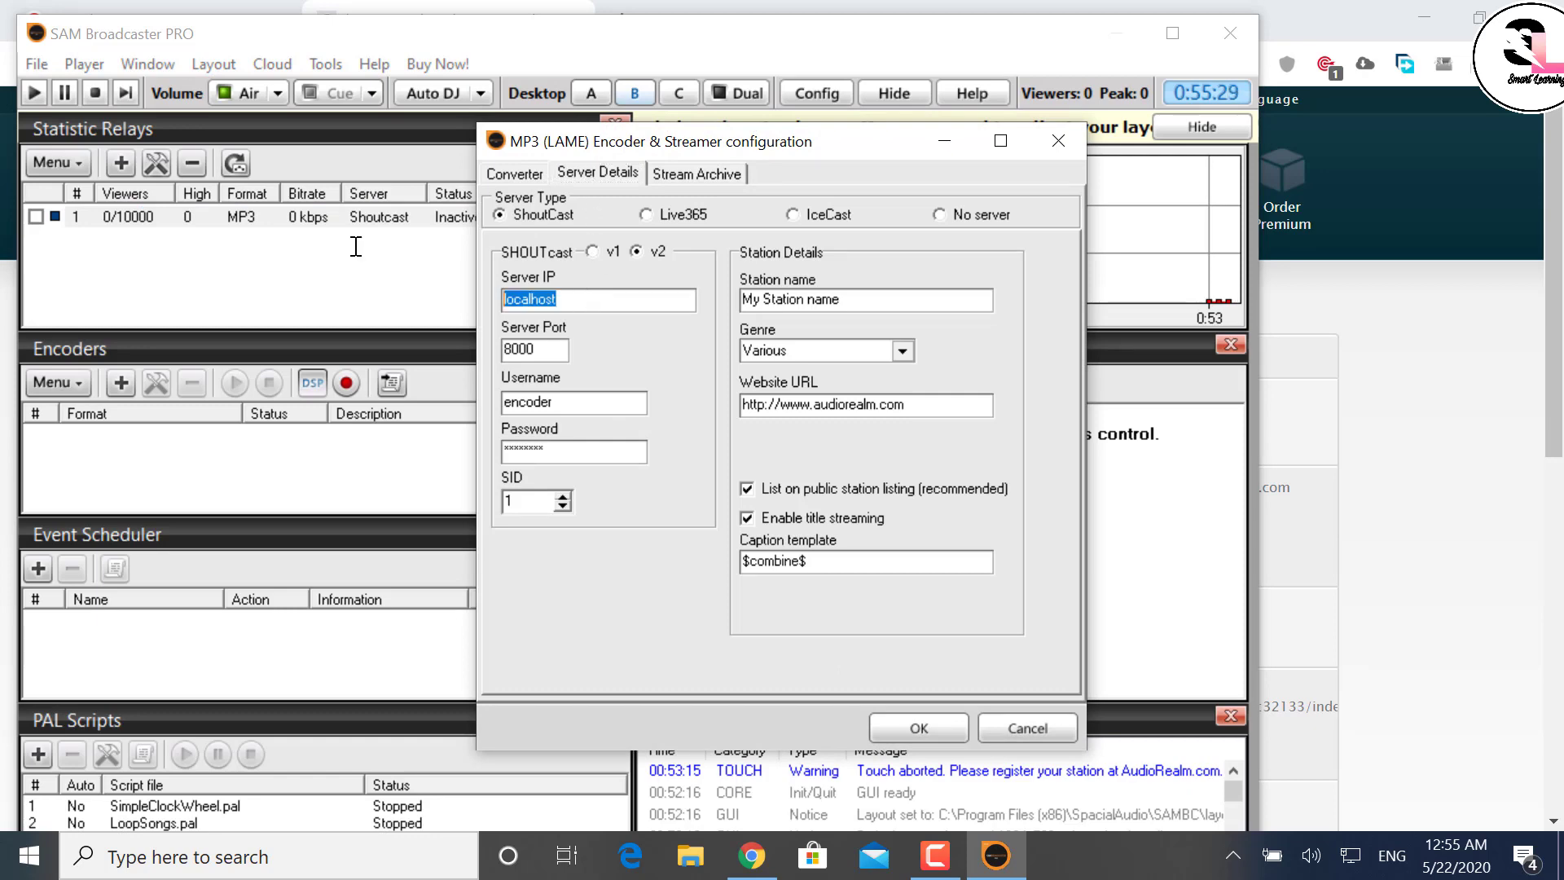
key("ctrl+v")
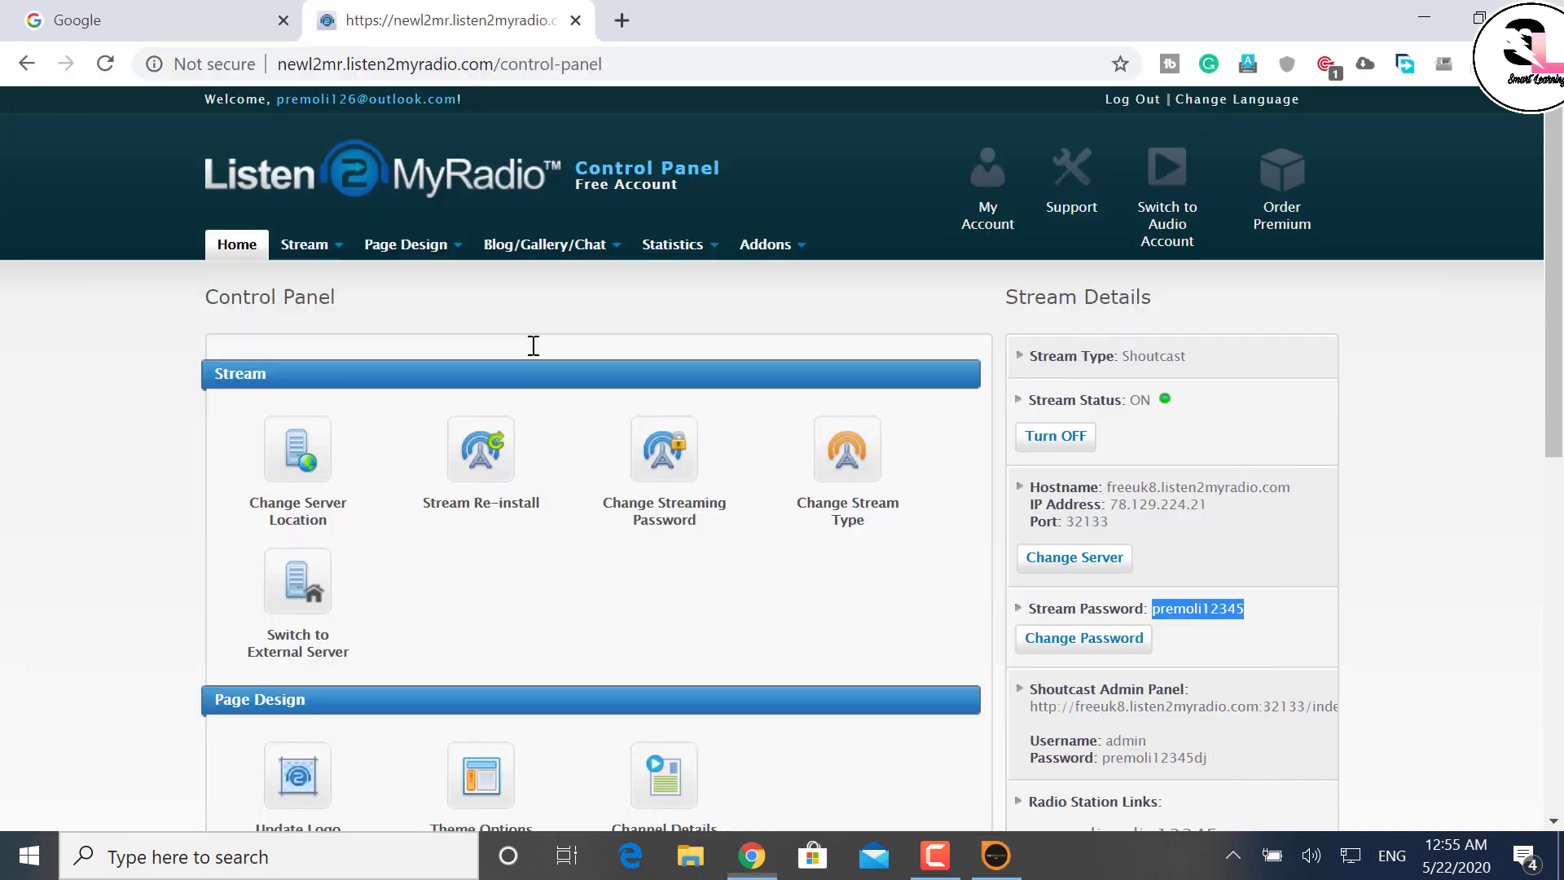
key("alt+Tab")
scroll(1210, 551, "down", 1)
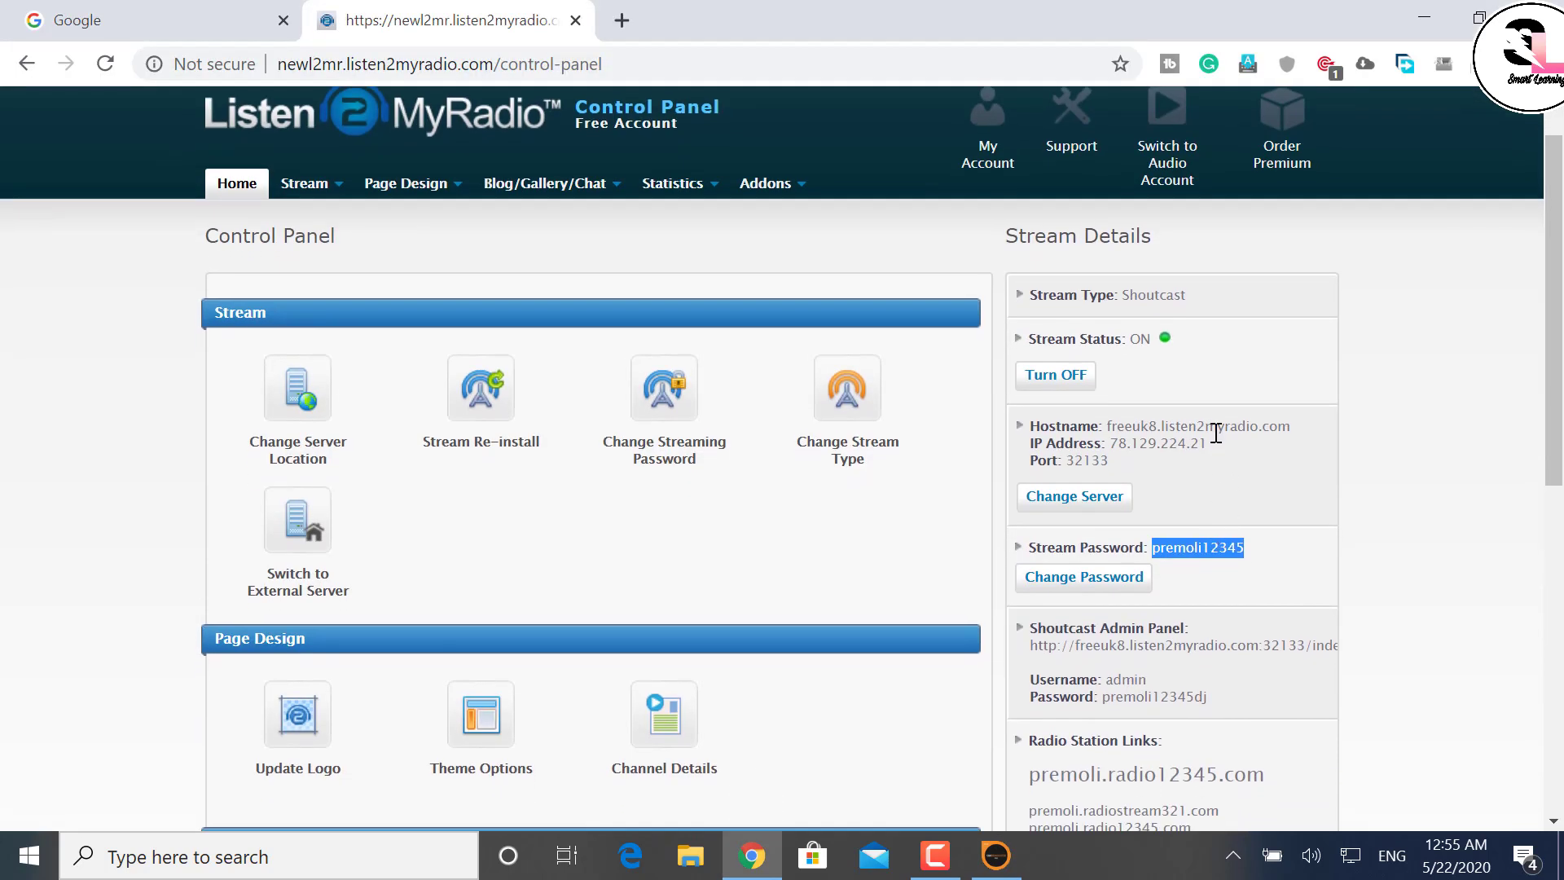
left_click_drag(1217, 428, 1112, 450)
left_click(1209, 447)
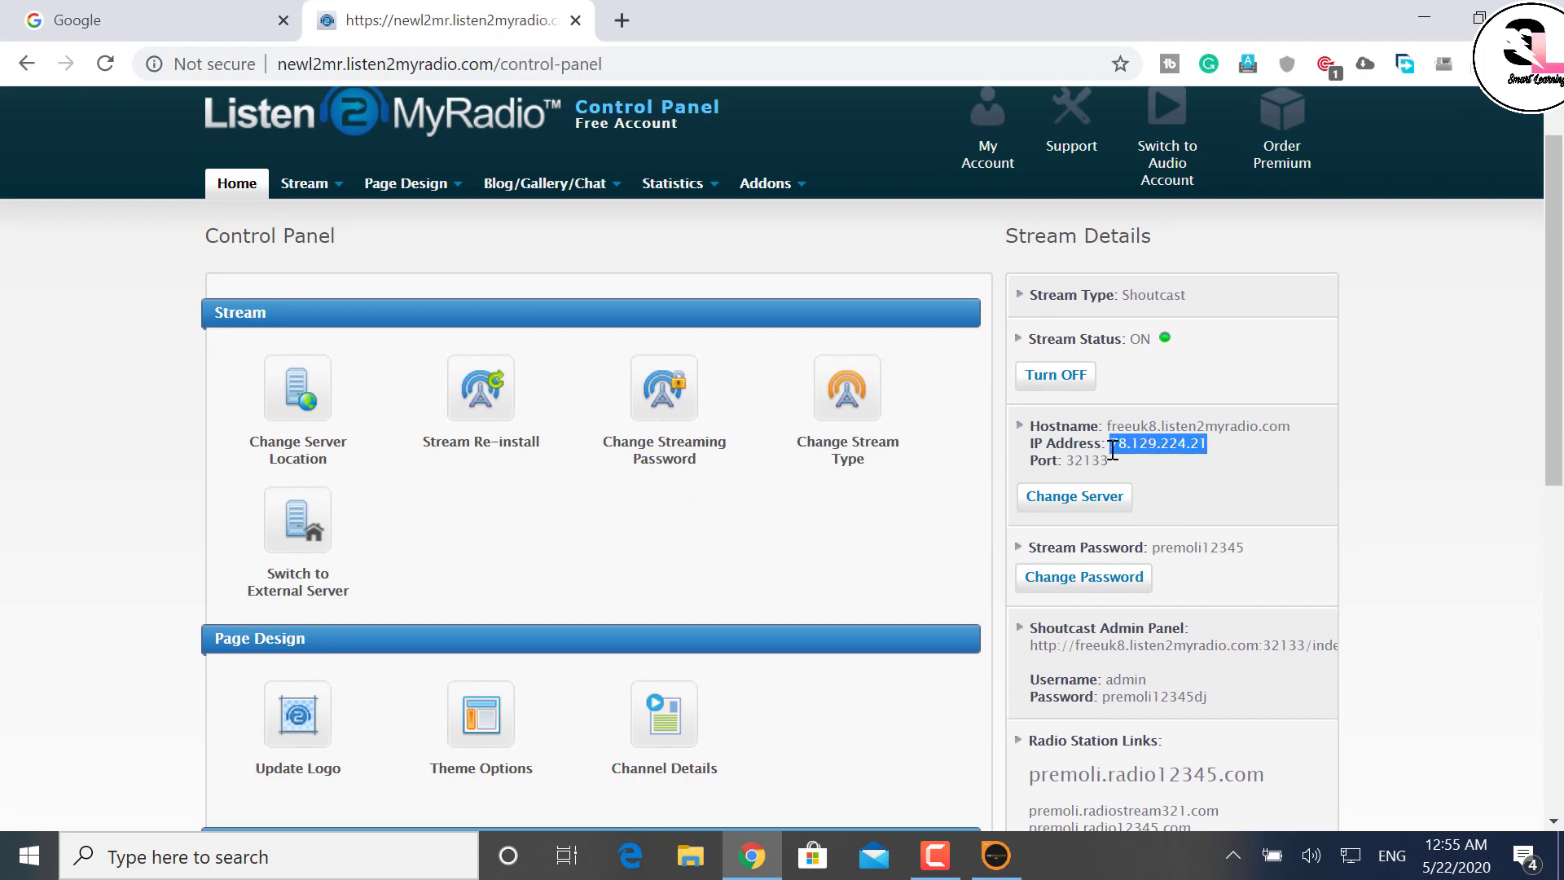
key("alt+Tab")
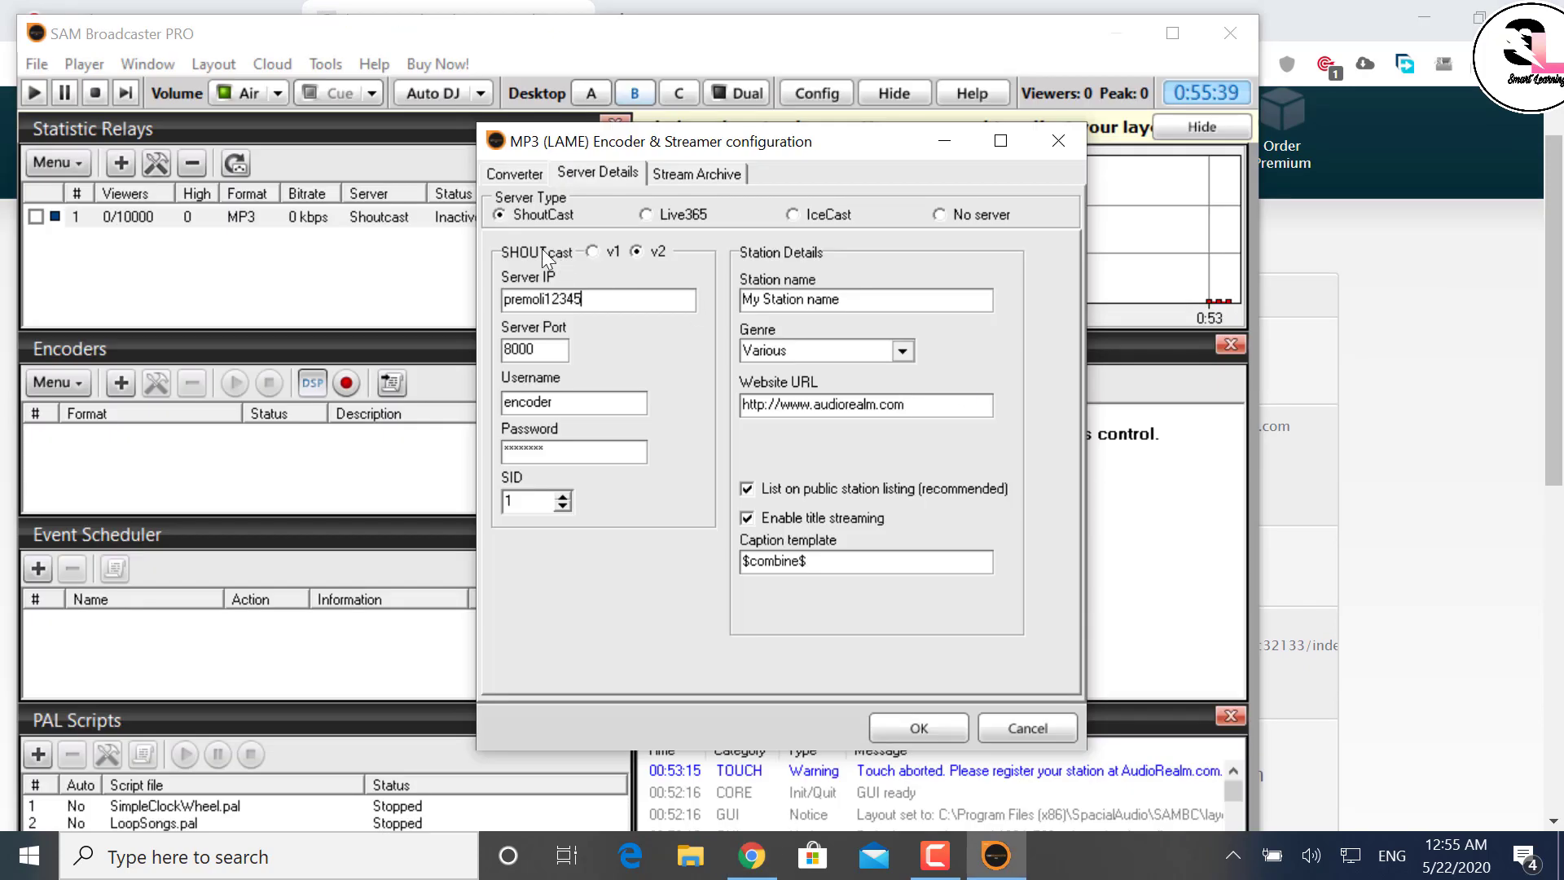
left_click_drag(614, 301, 284, 247)
key("ctrl+v")
Set the encoder's Server Port to 32133, copied from the listen2myradio stream details.
key("alt+Tab")
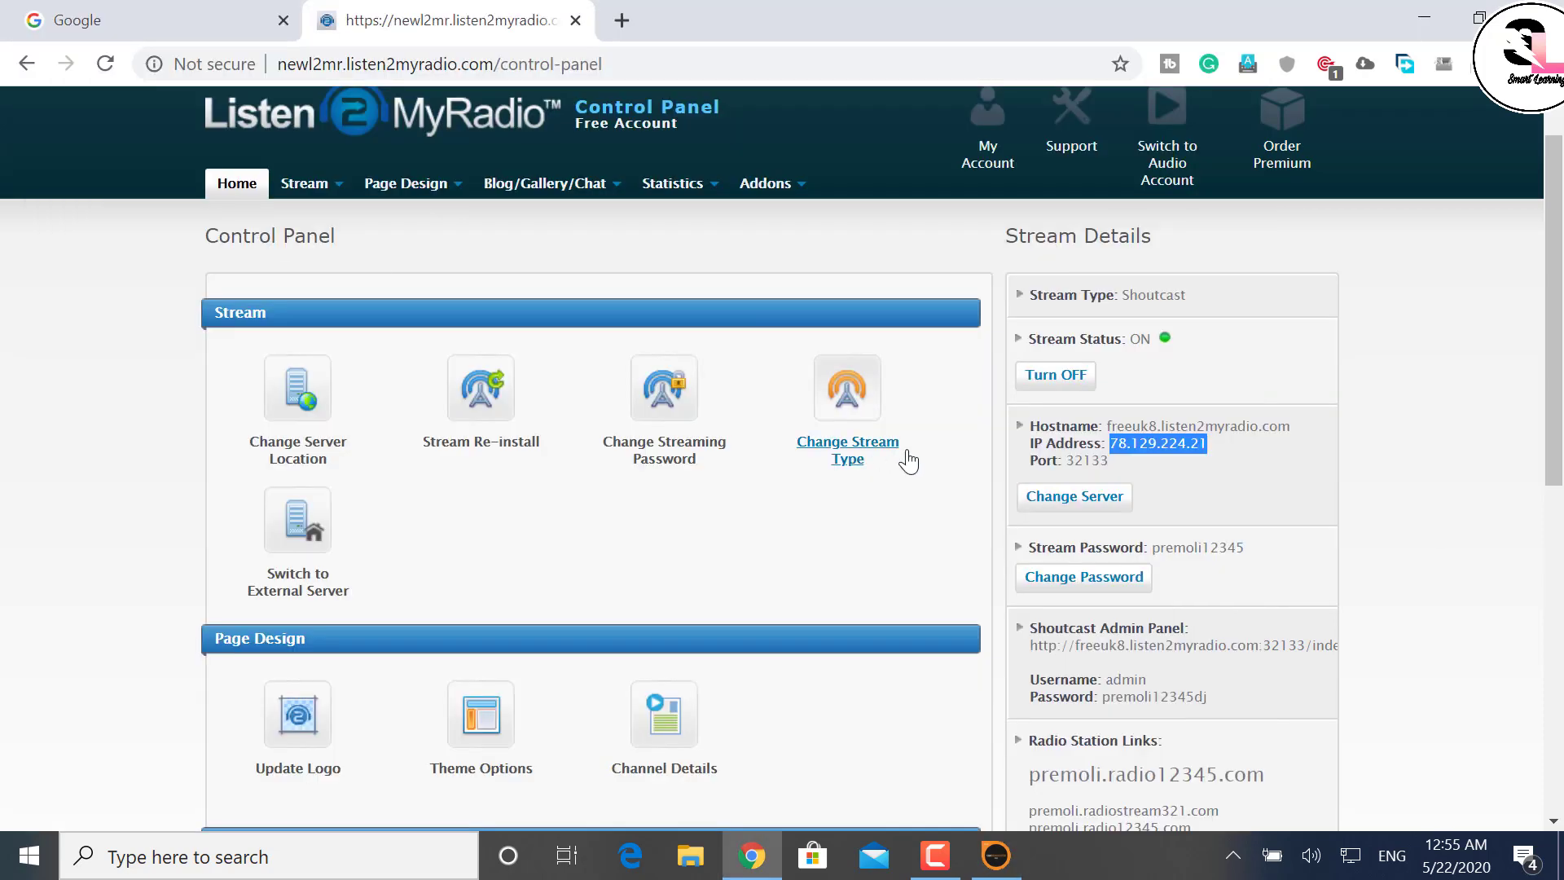
left_click_drag(1111, 461, 1071, 467)
key("ctrl+c")
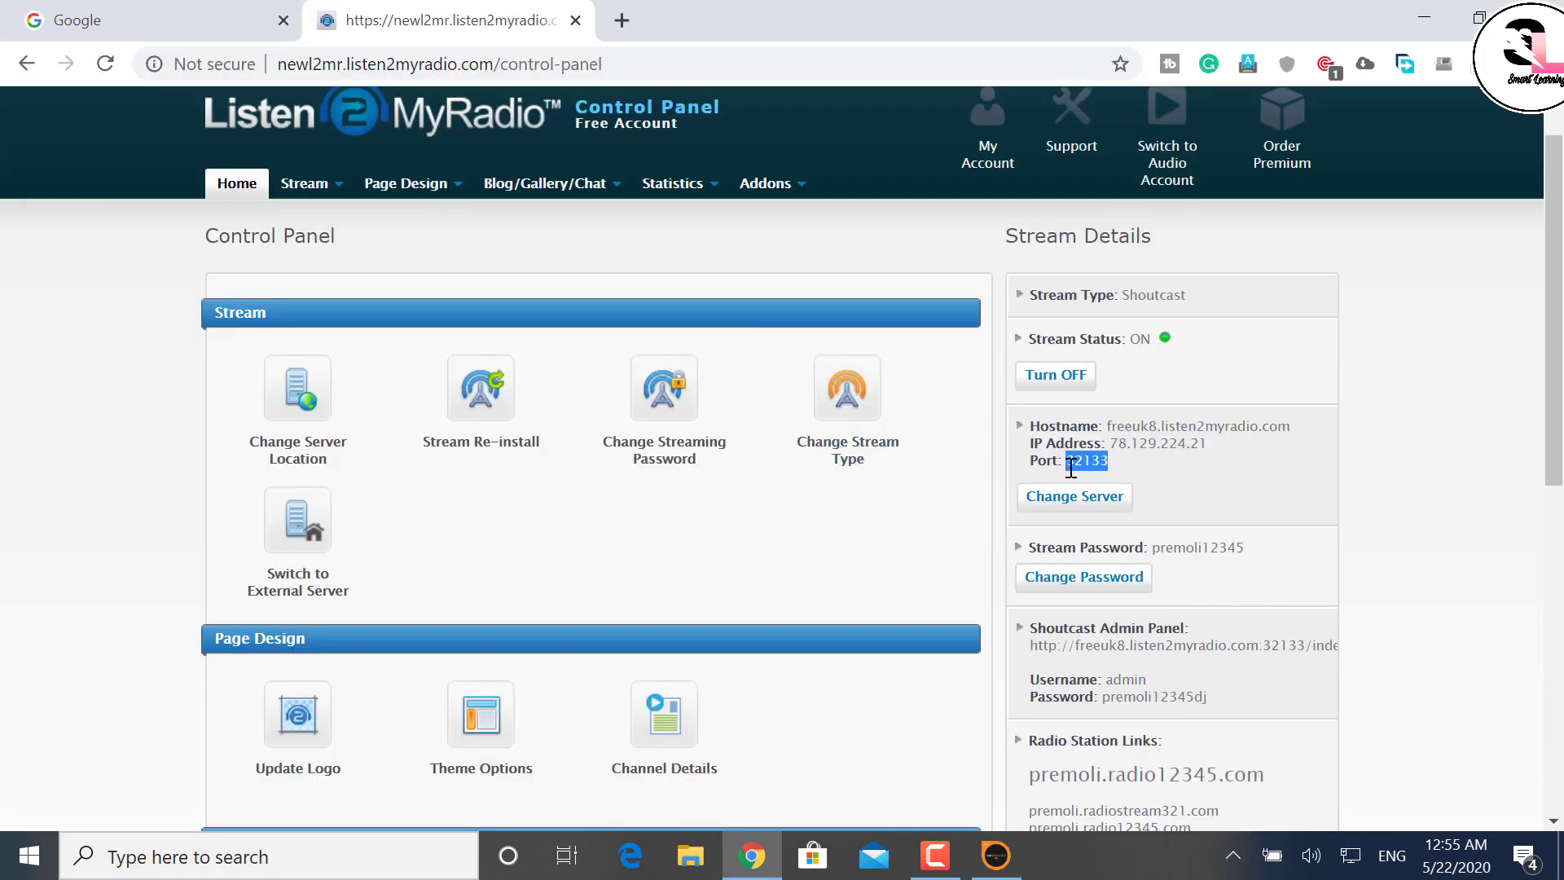
key("alt+Tab")
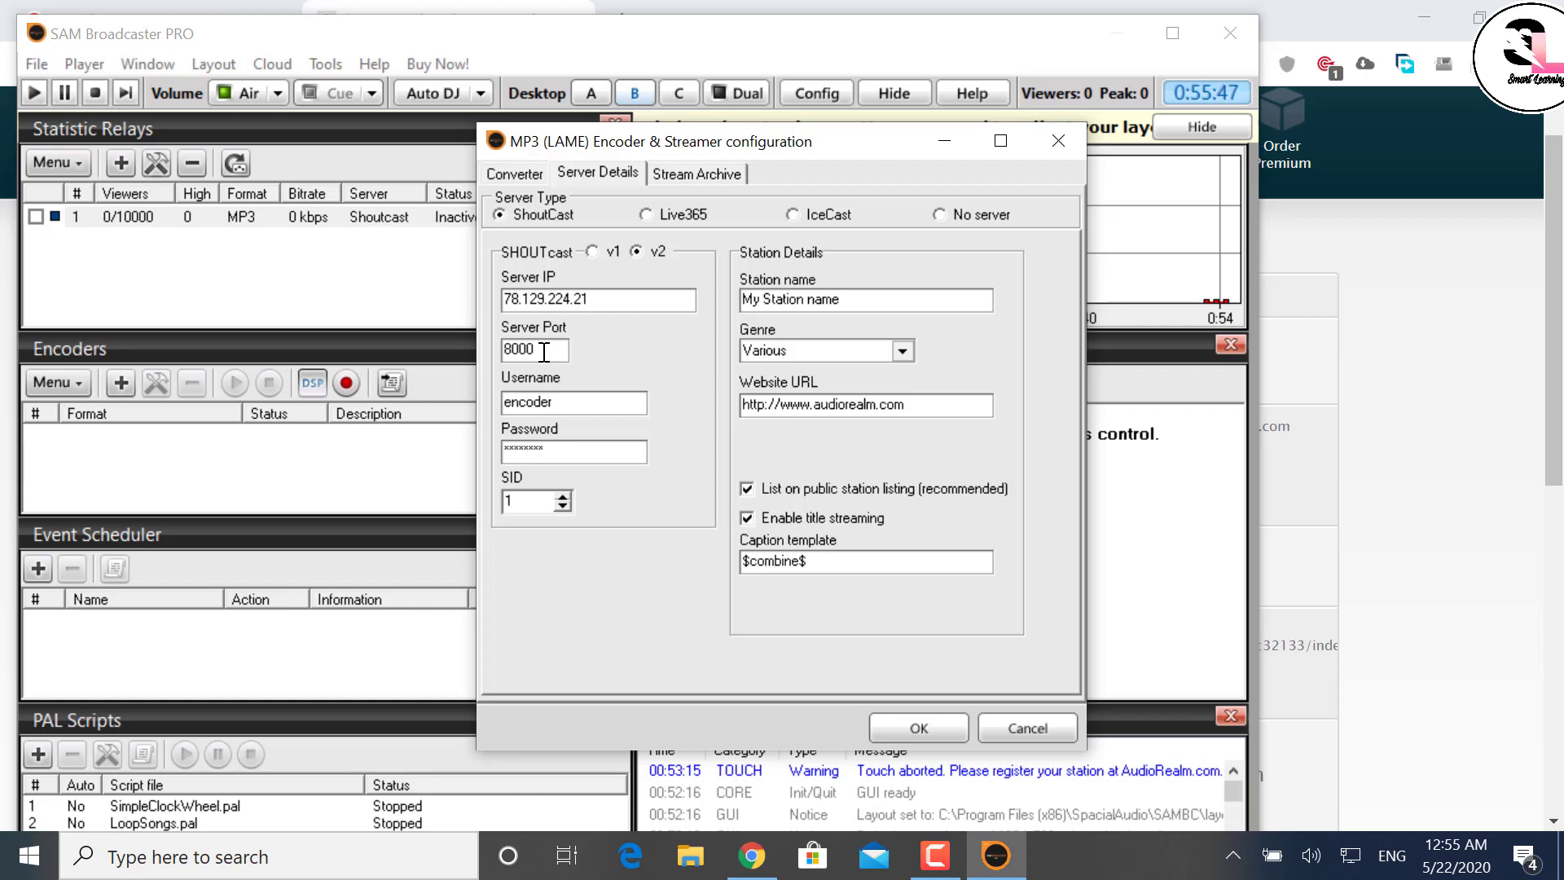
left_click_drag(541, 352, 338, 329)
key("ctrl+v")
Paste the stream password from the listen2myradio control panel into the encoder's Password field.
key("alt+Tab")
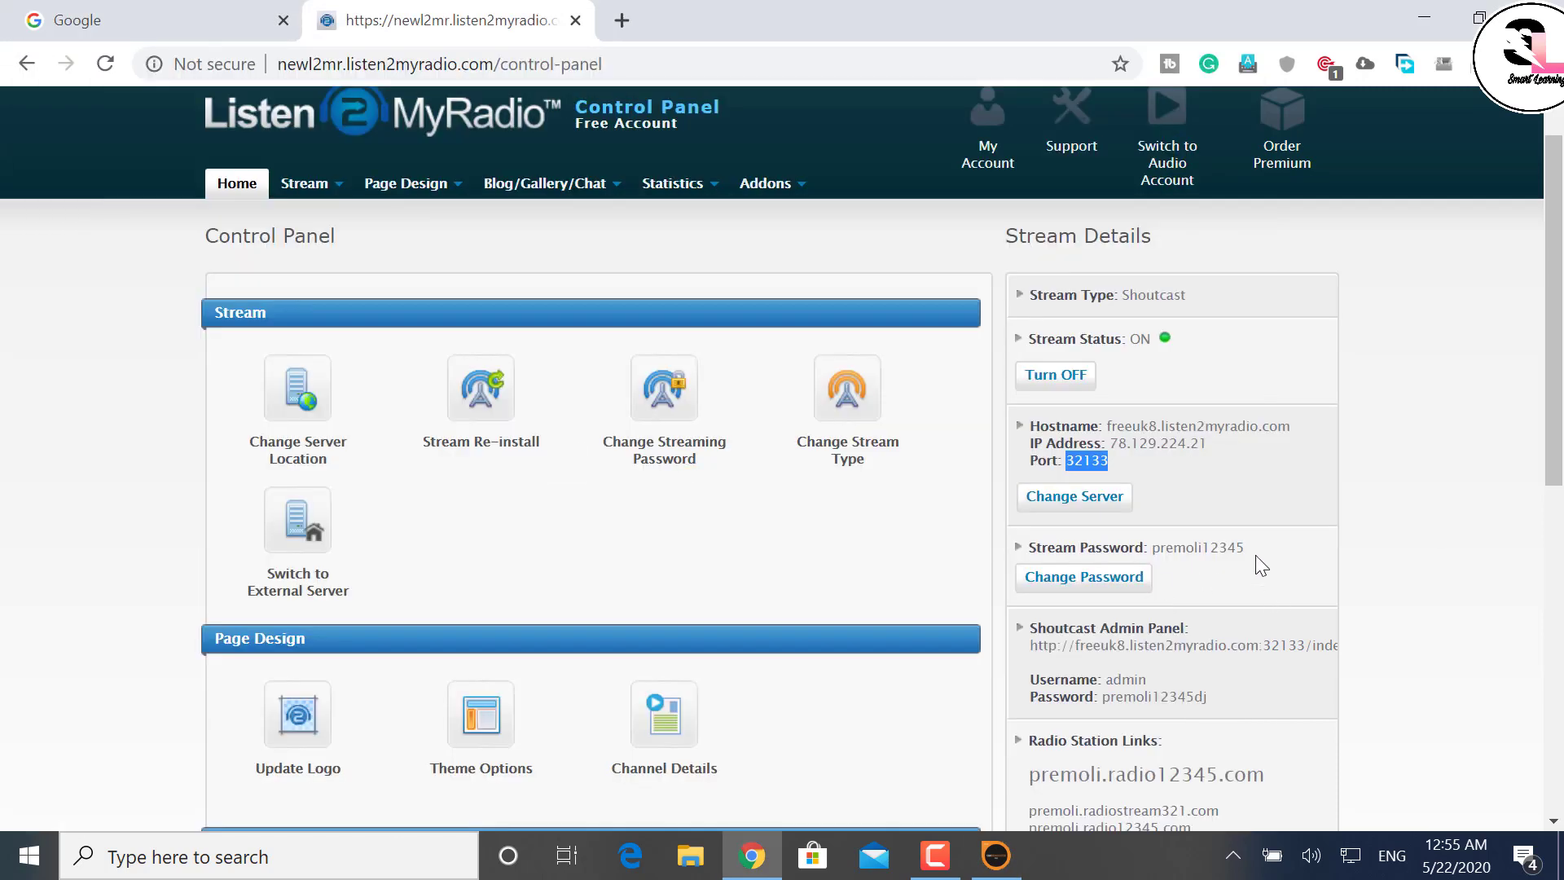
left_click_drag(1247, 547, 1156, 552)
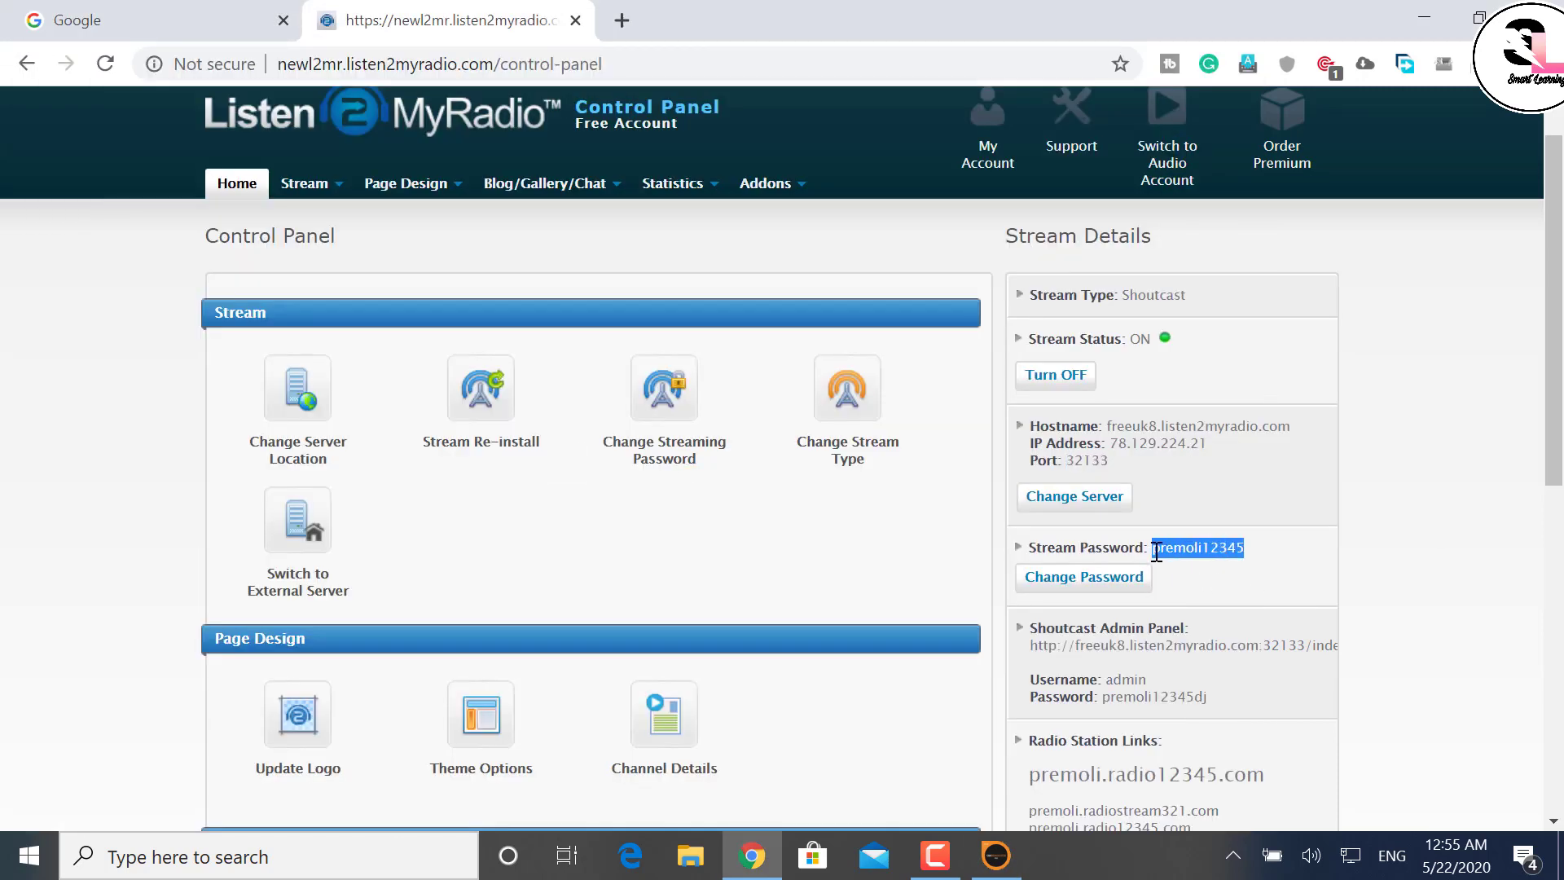
key("alt+Tab")
double_click(574, 450)
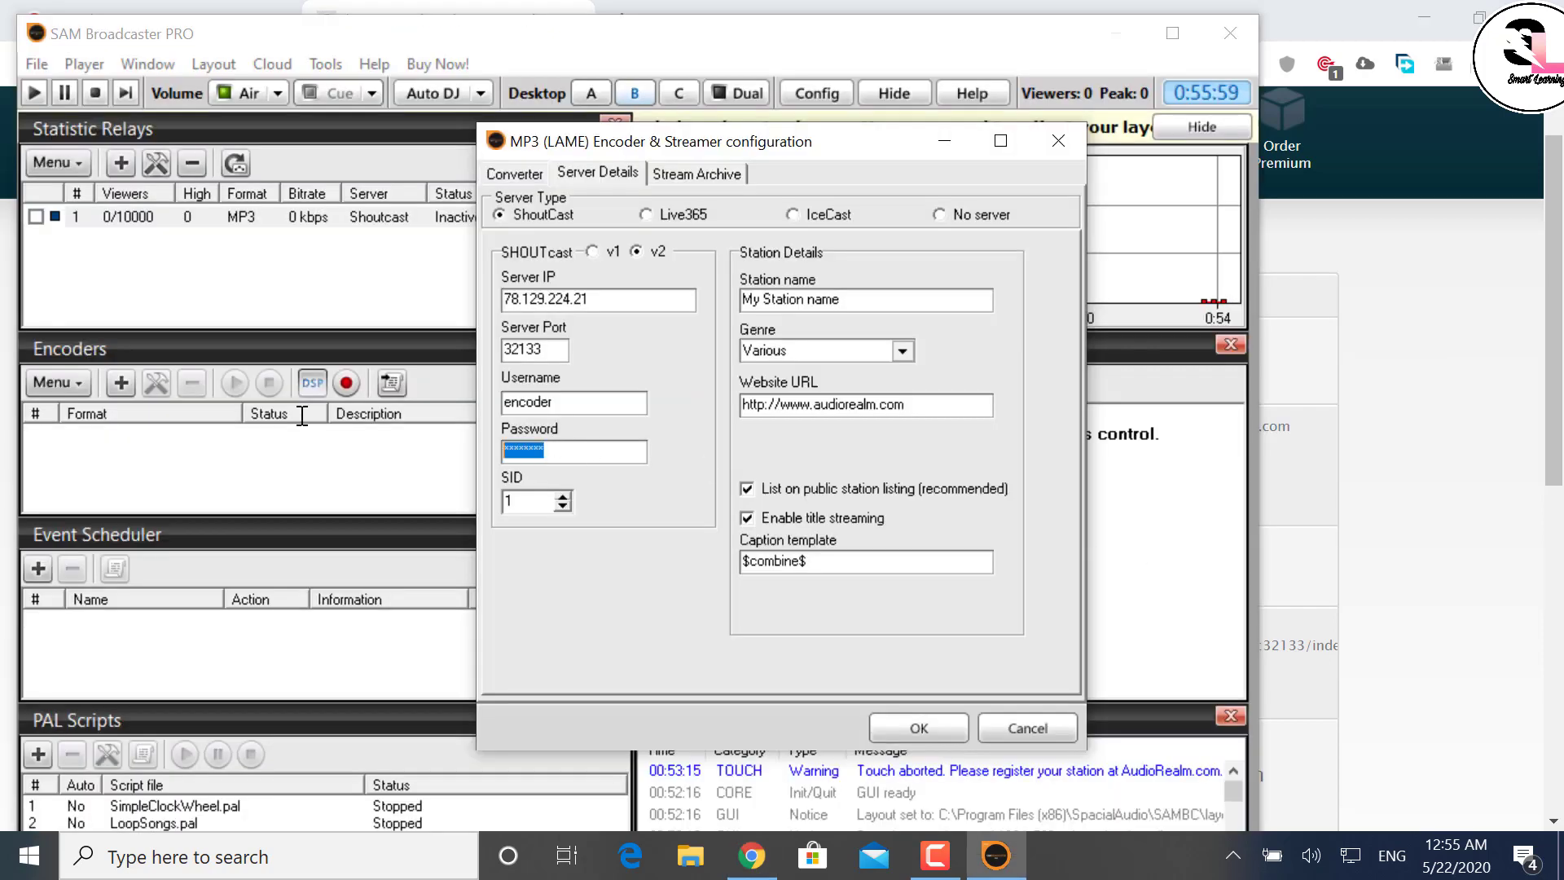
key("ctrl+v")
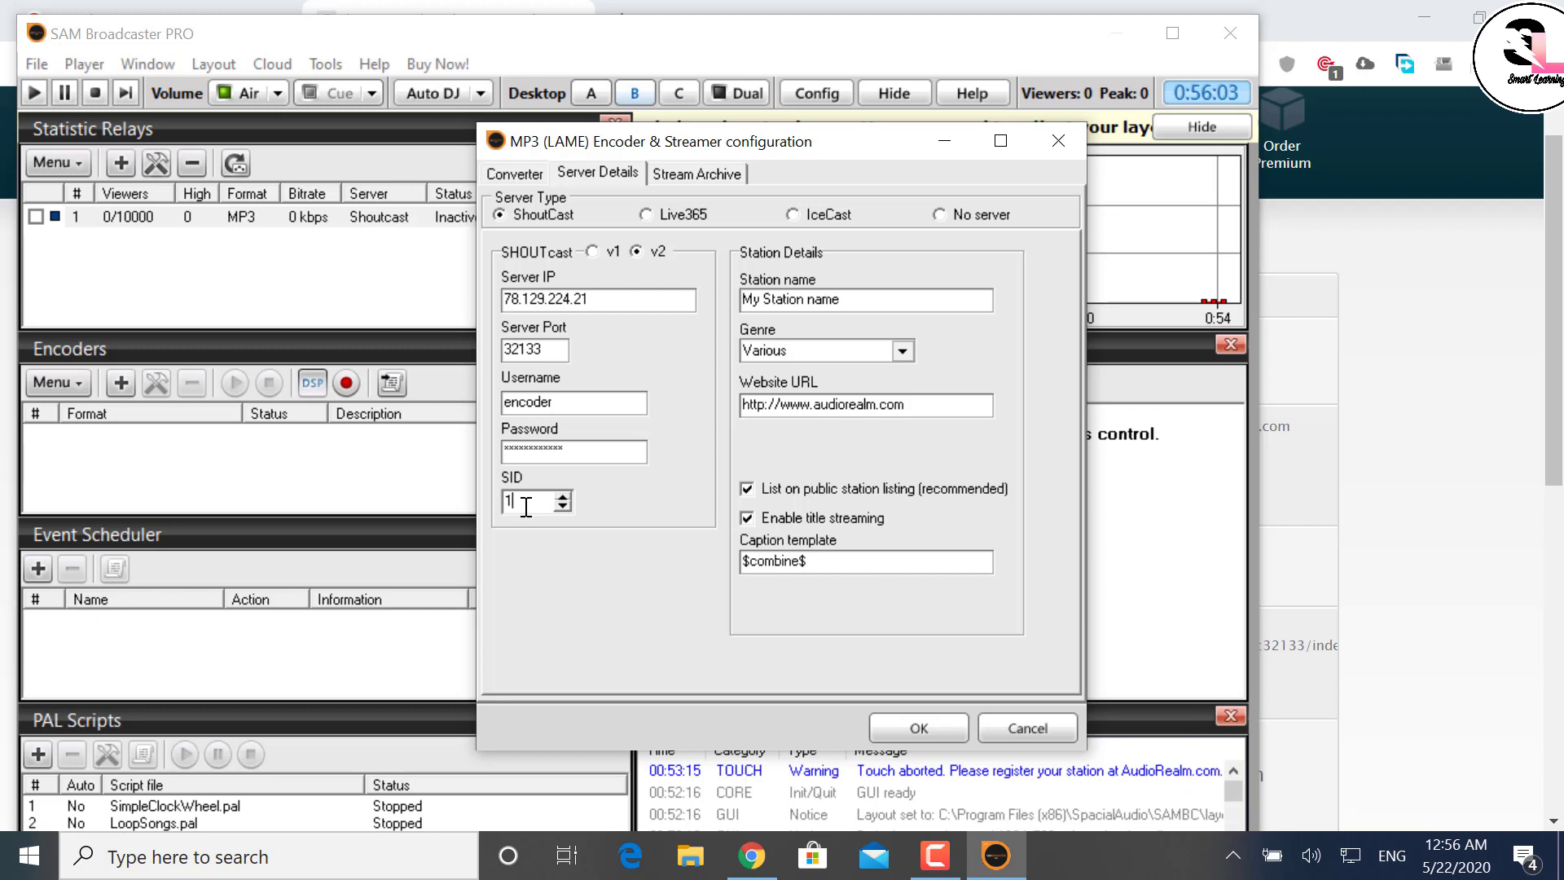
Switch the encoder's SHOUTcast version to v1.
left_click_drag(526, 507, 419, 510)
left_click(594, 255)
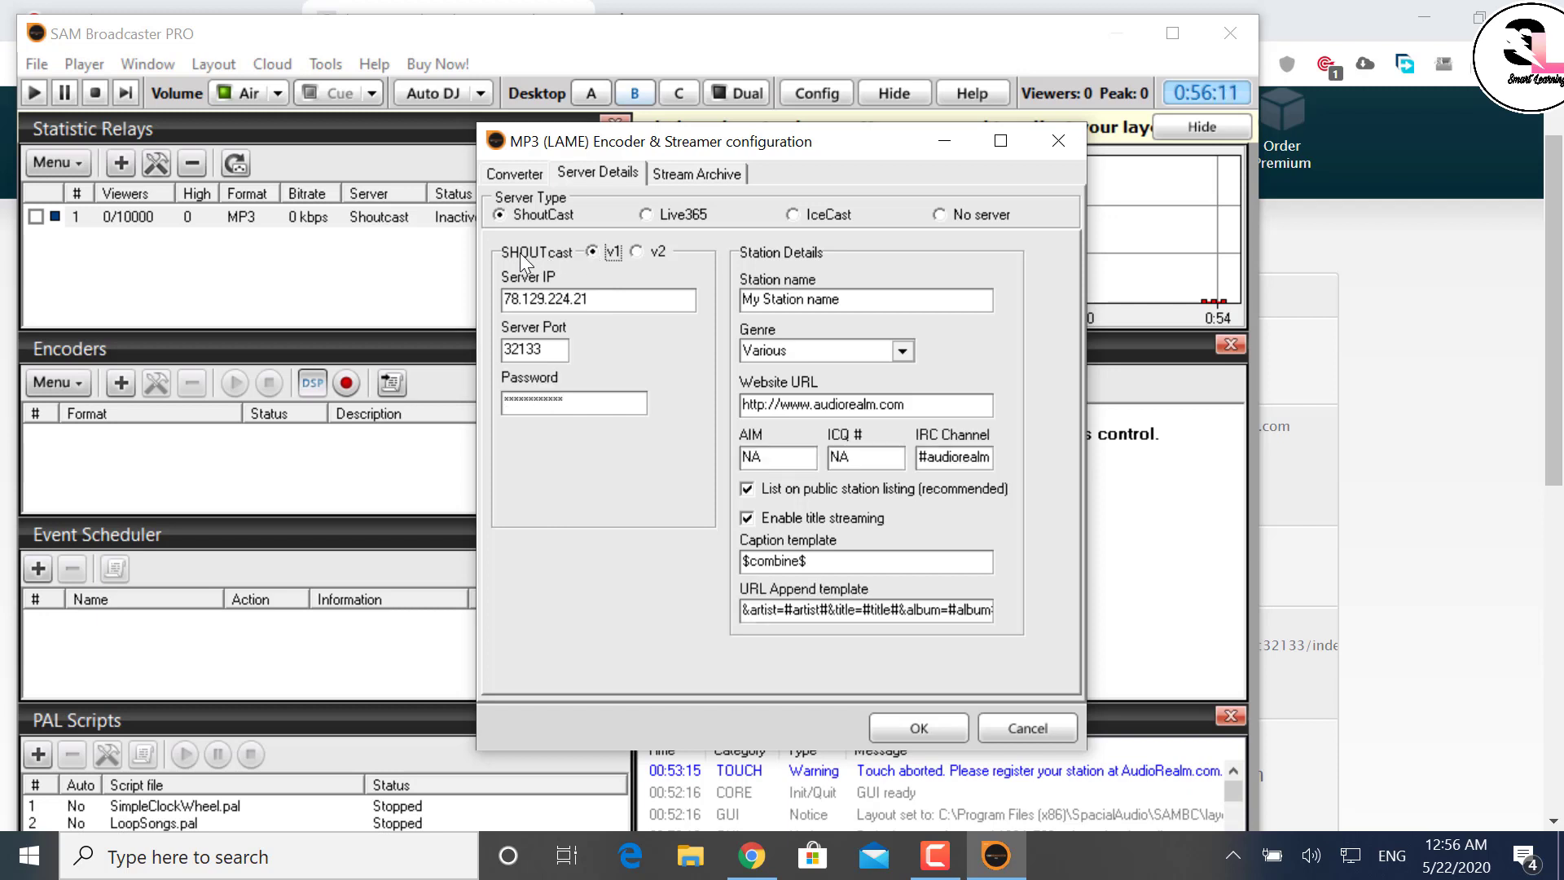
left_click(642, 253)
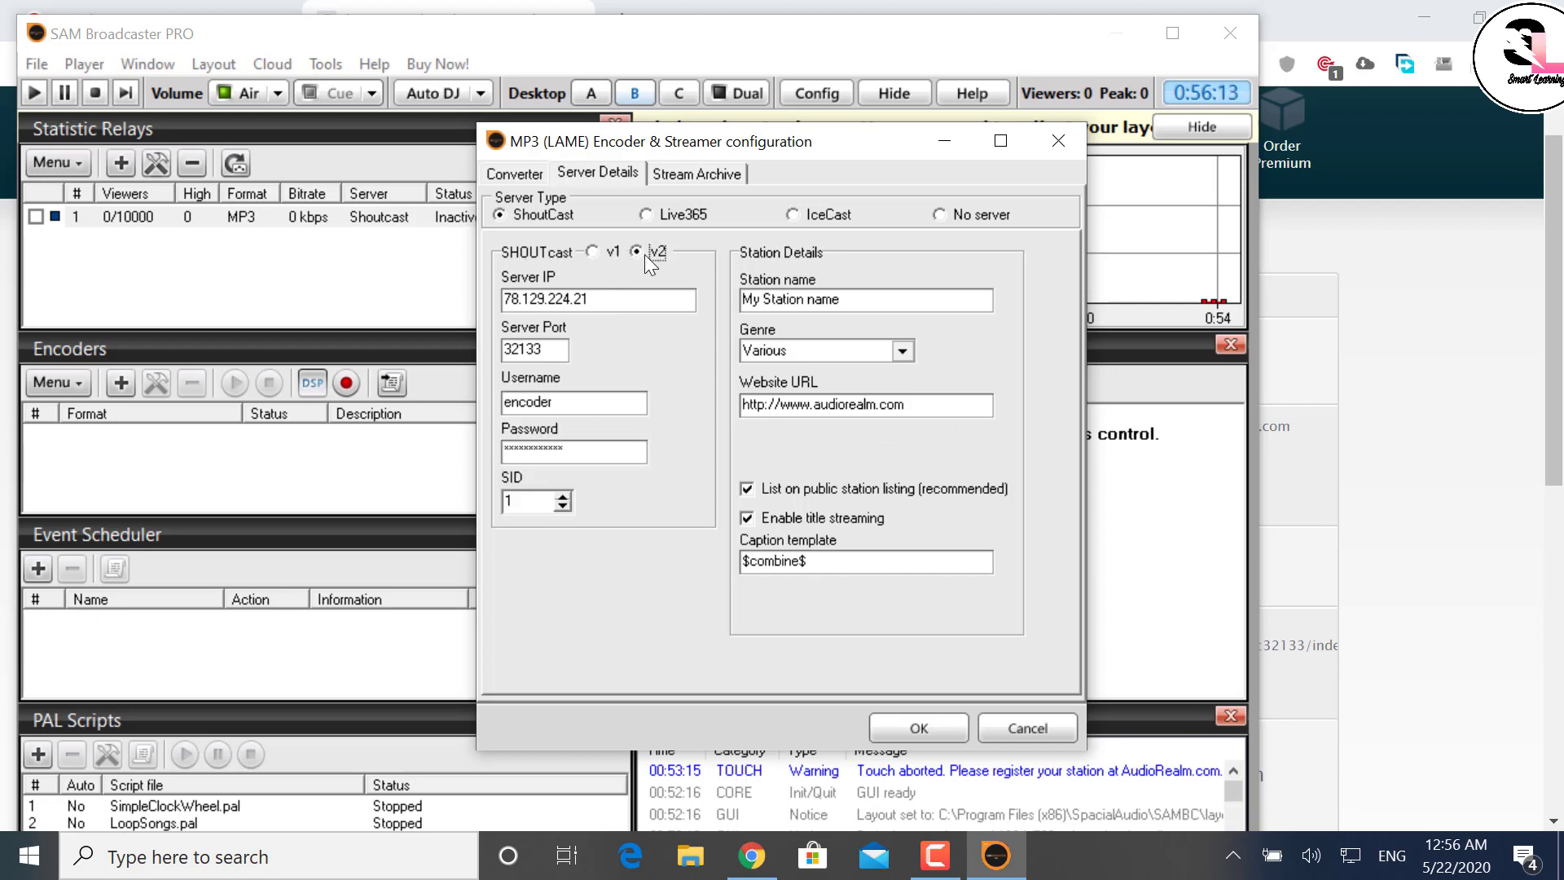
left_click(592, 252)
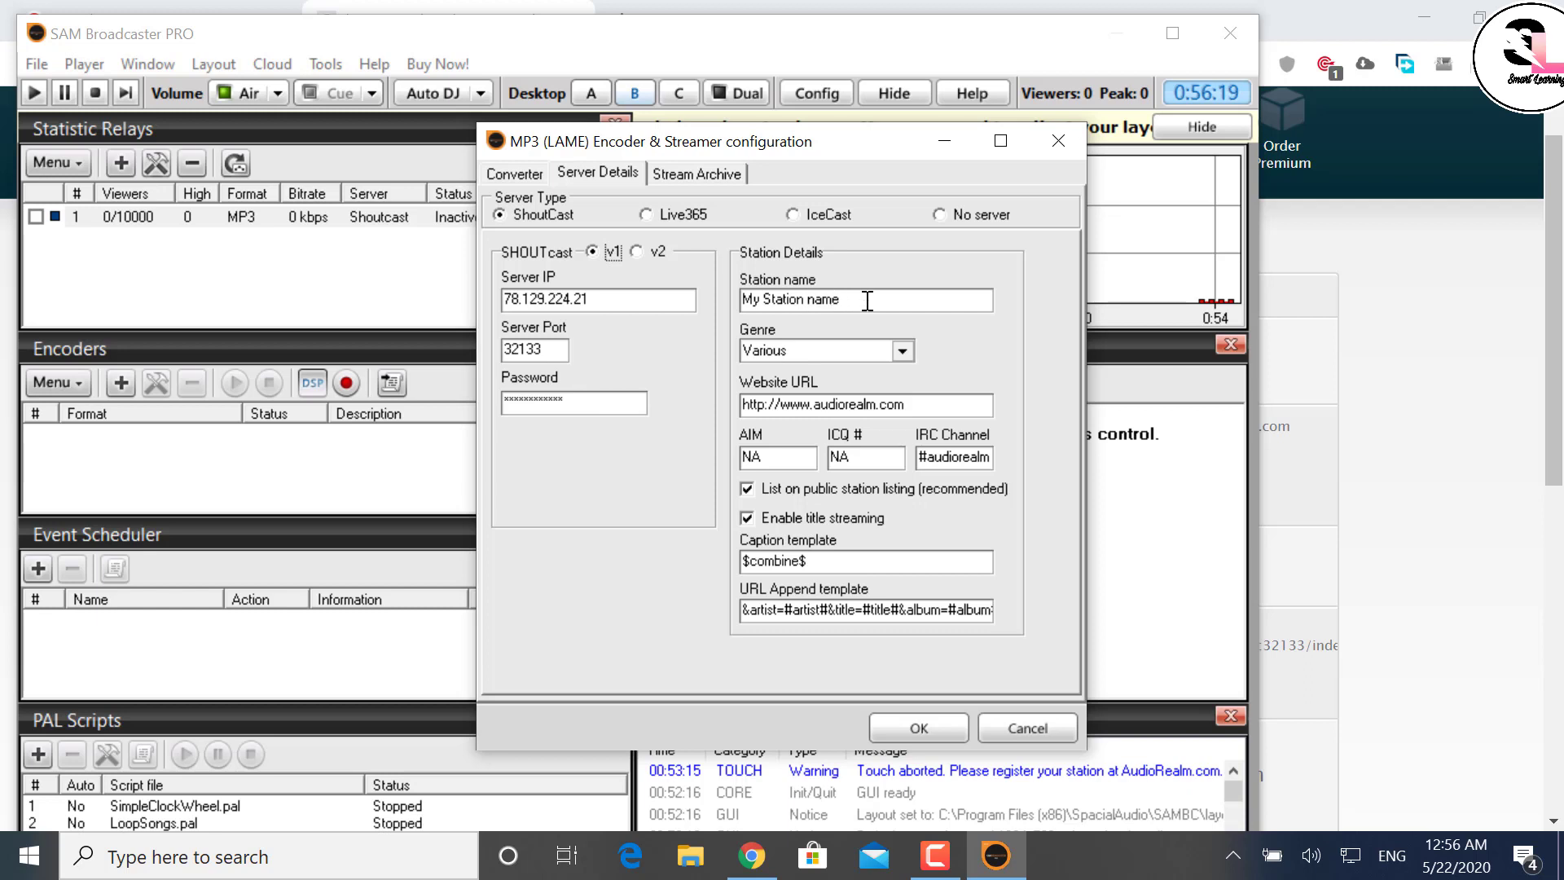
Replace the default station name in the encoder's station details with the broadcaster's full name.
left_click_drag(869, 299, 51, 239)
type("P")
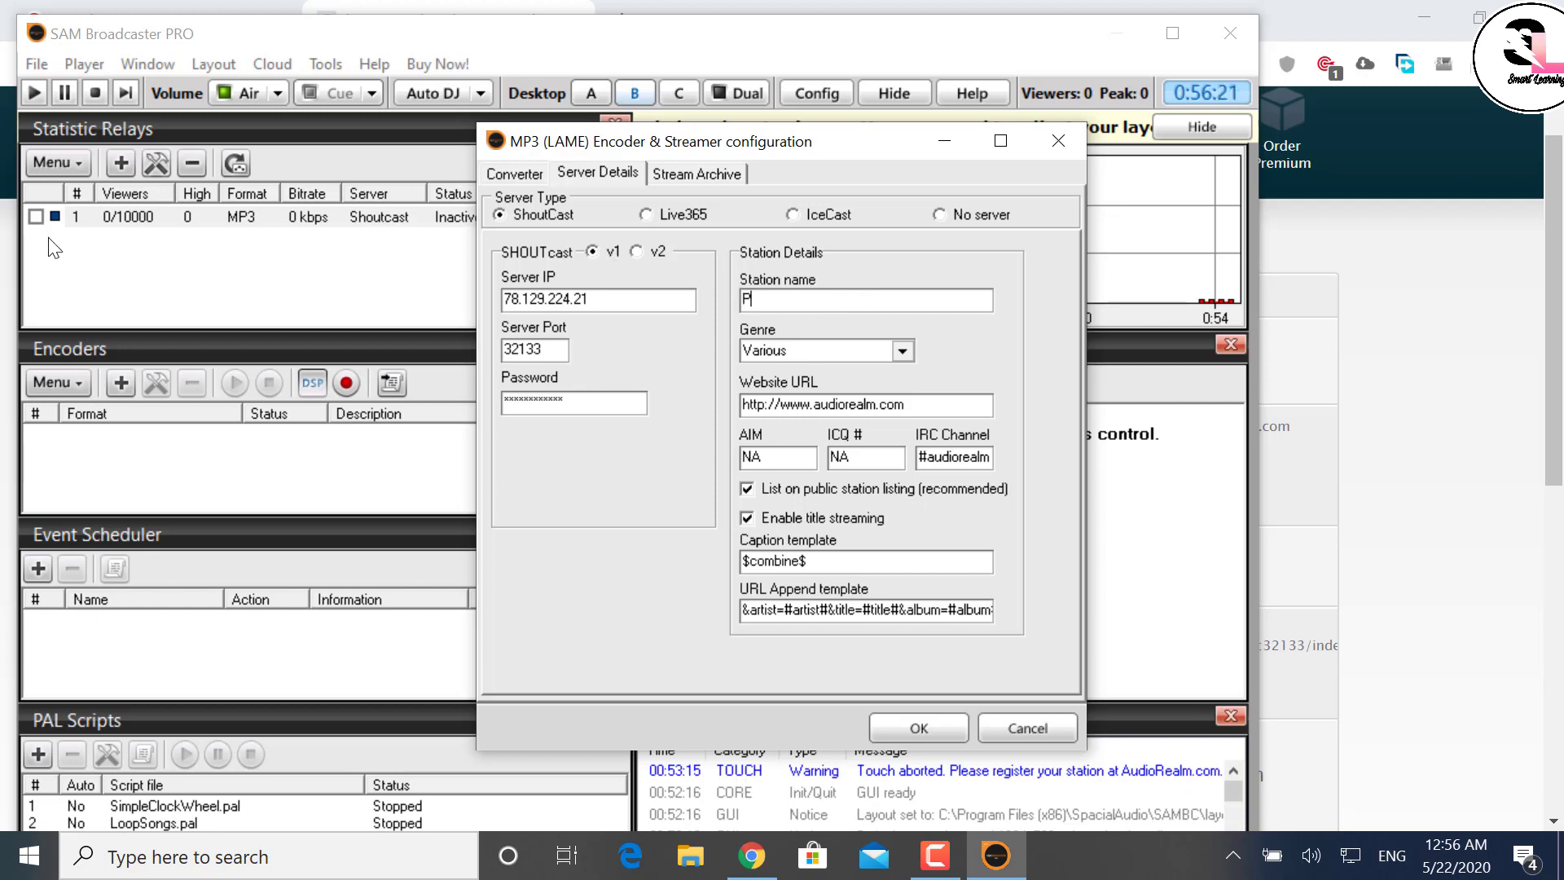
type("rem OLi")
left_click(821, 350)
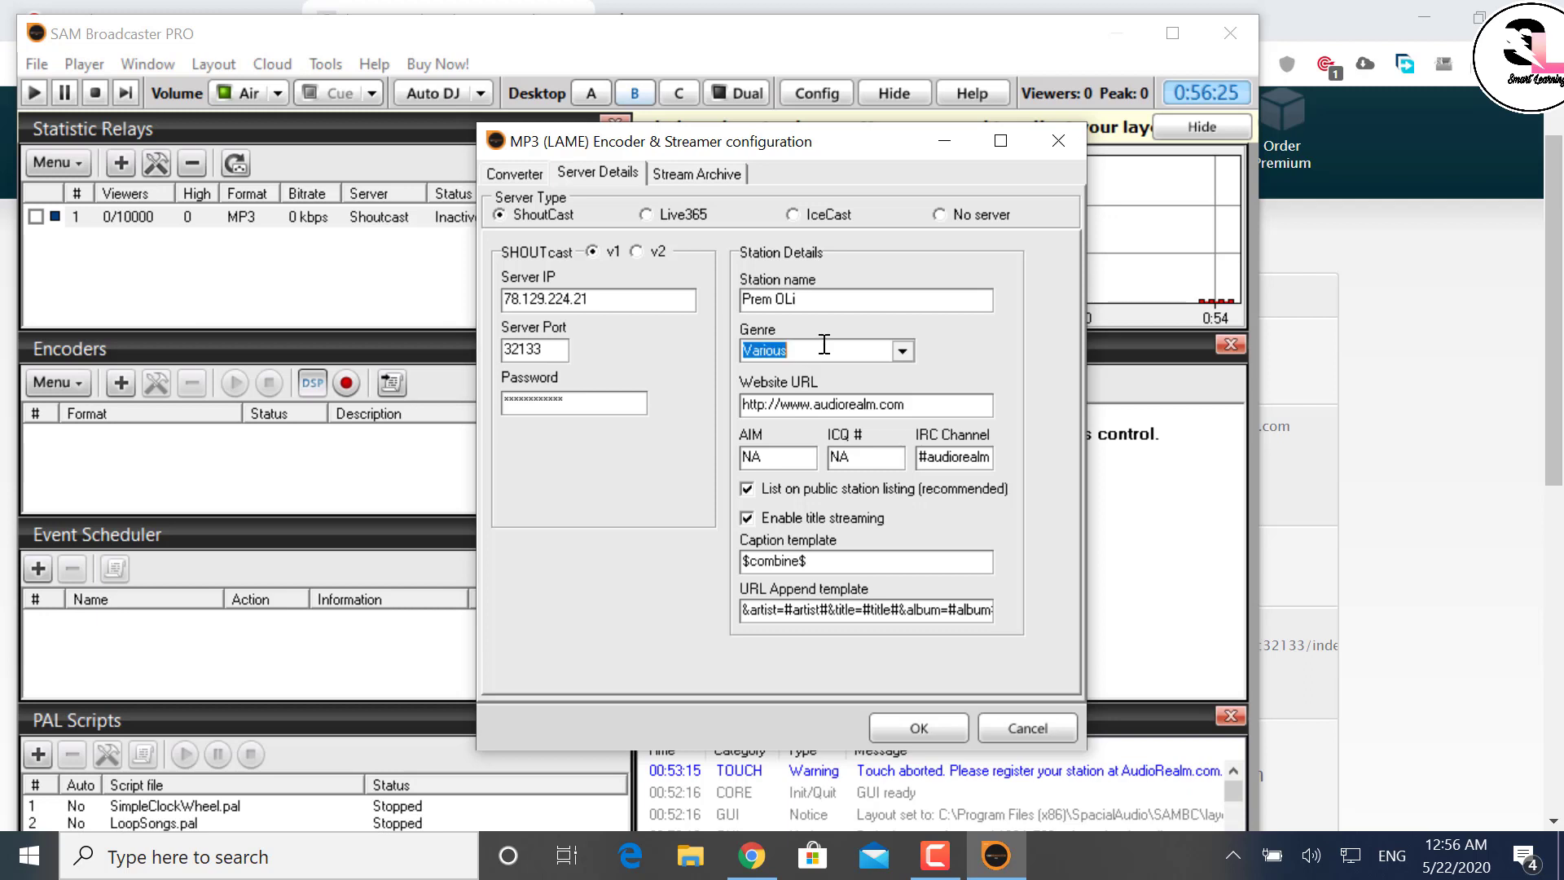
left_click(902, 351)
left_click(910, 352)
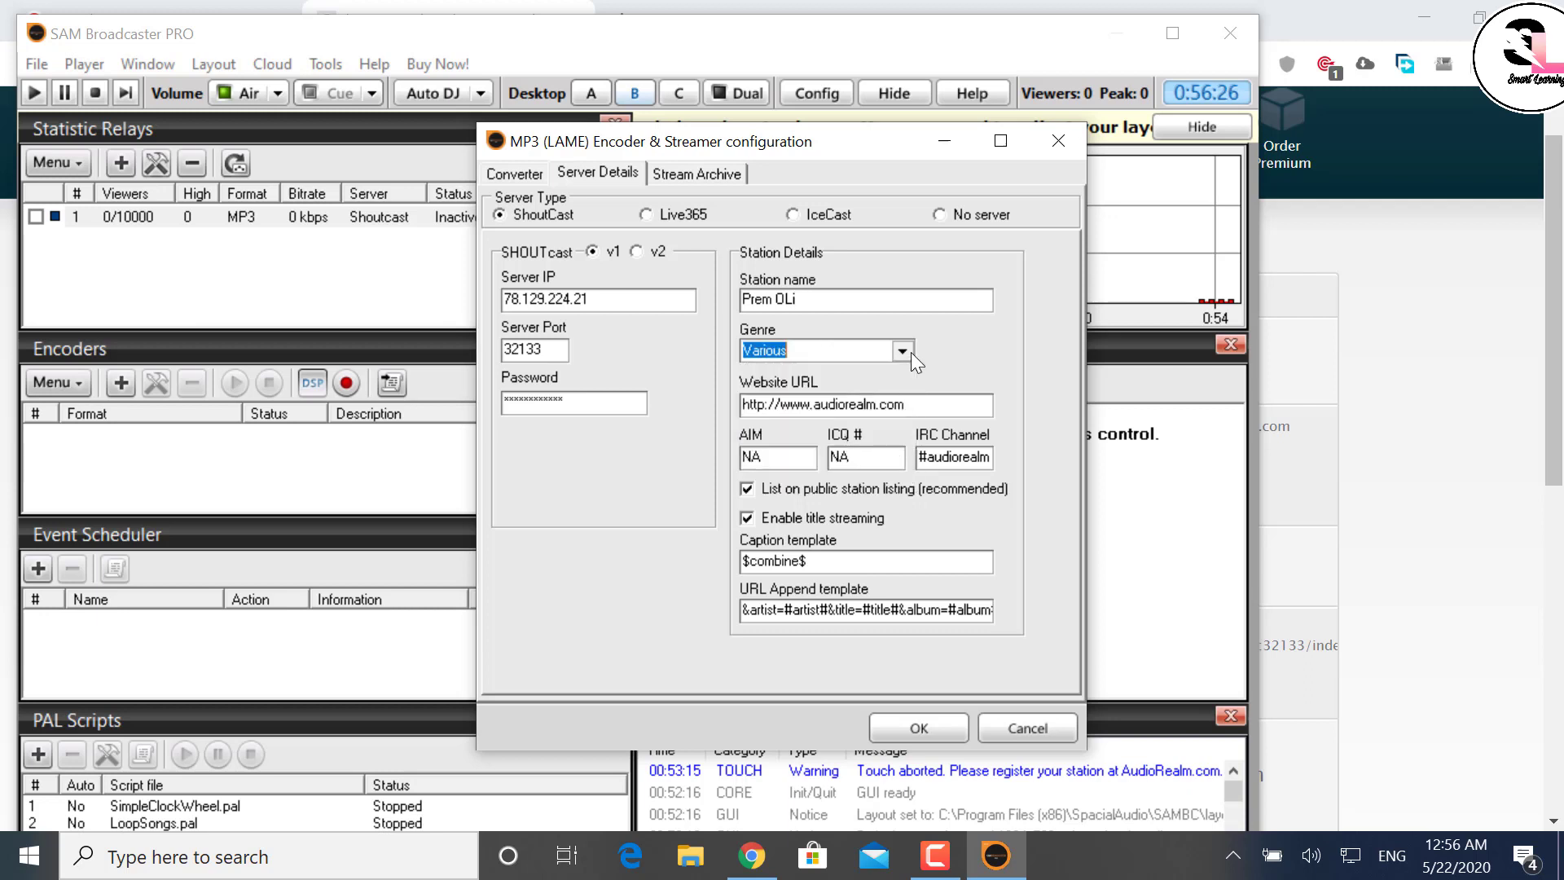
Replace the encoder's Website URL with the radiostream321.com station link from the listen2myradio control panel and save the encoder.
left_click(931, 412)
left_click_drag(930, 412, 537, 404)
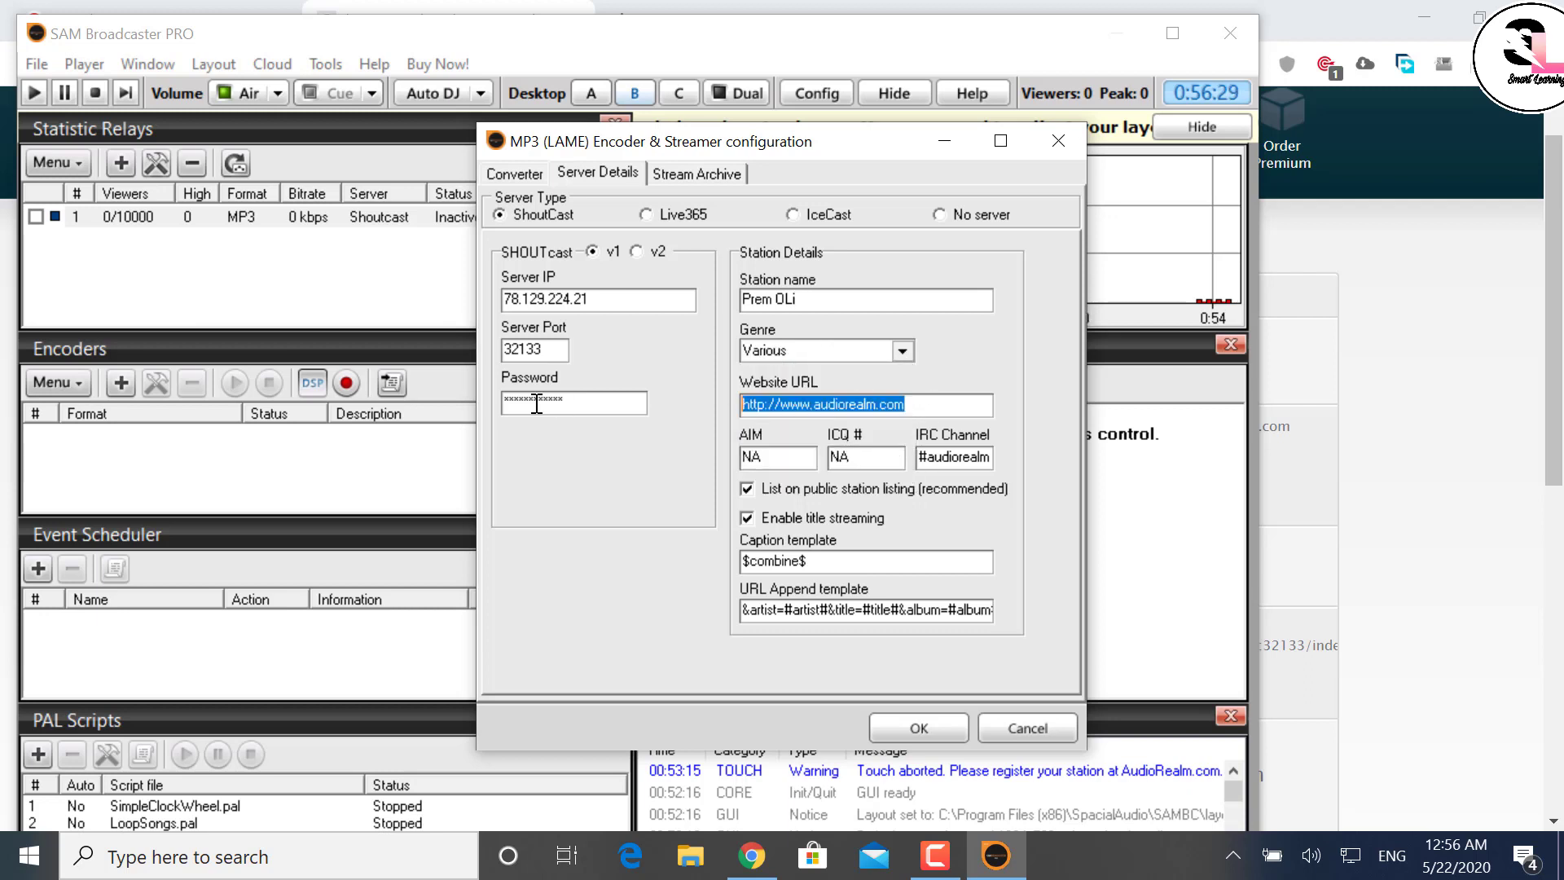
key("alt+Tab")
scroll(1209, 673, "down", 2)
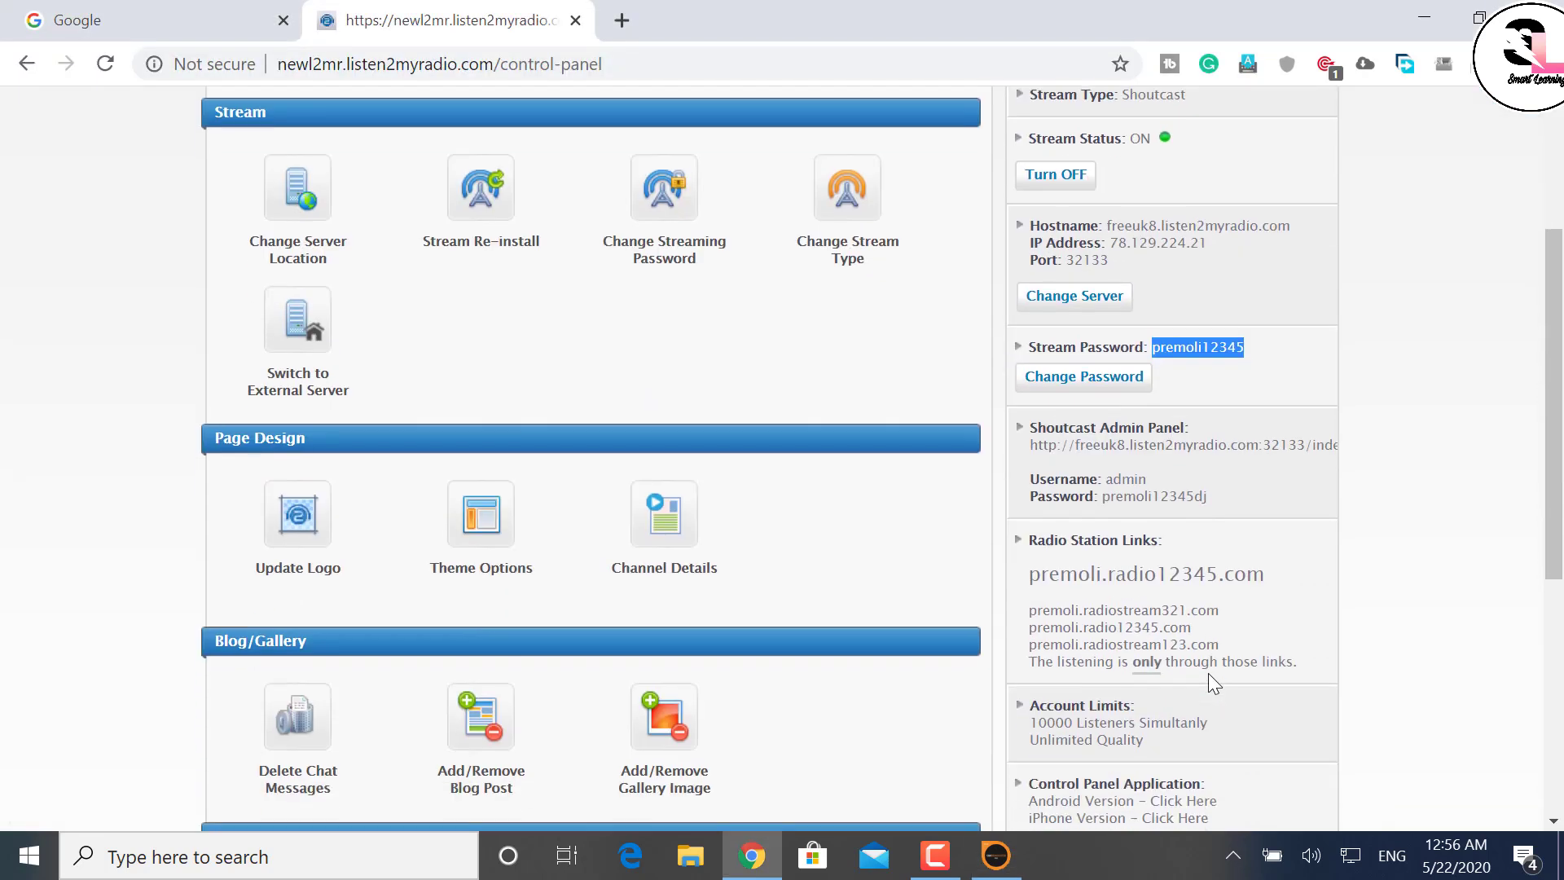
left_click_drag(1238, 608, 970, 610)
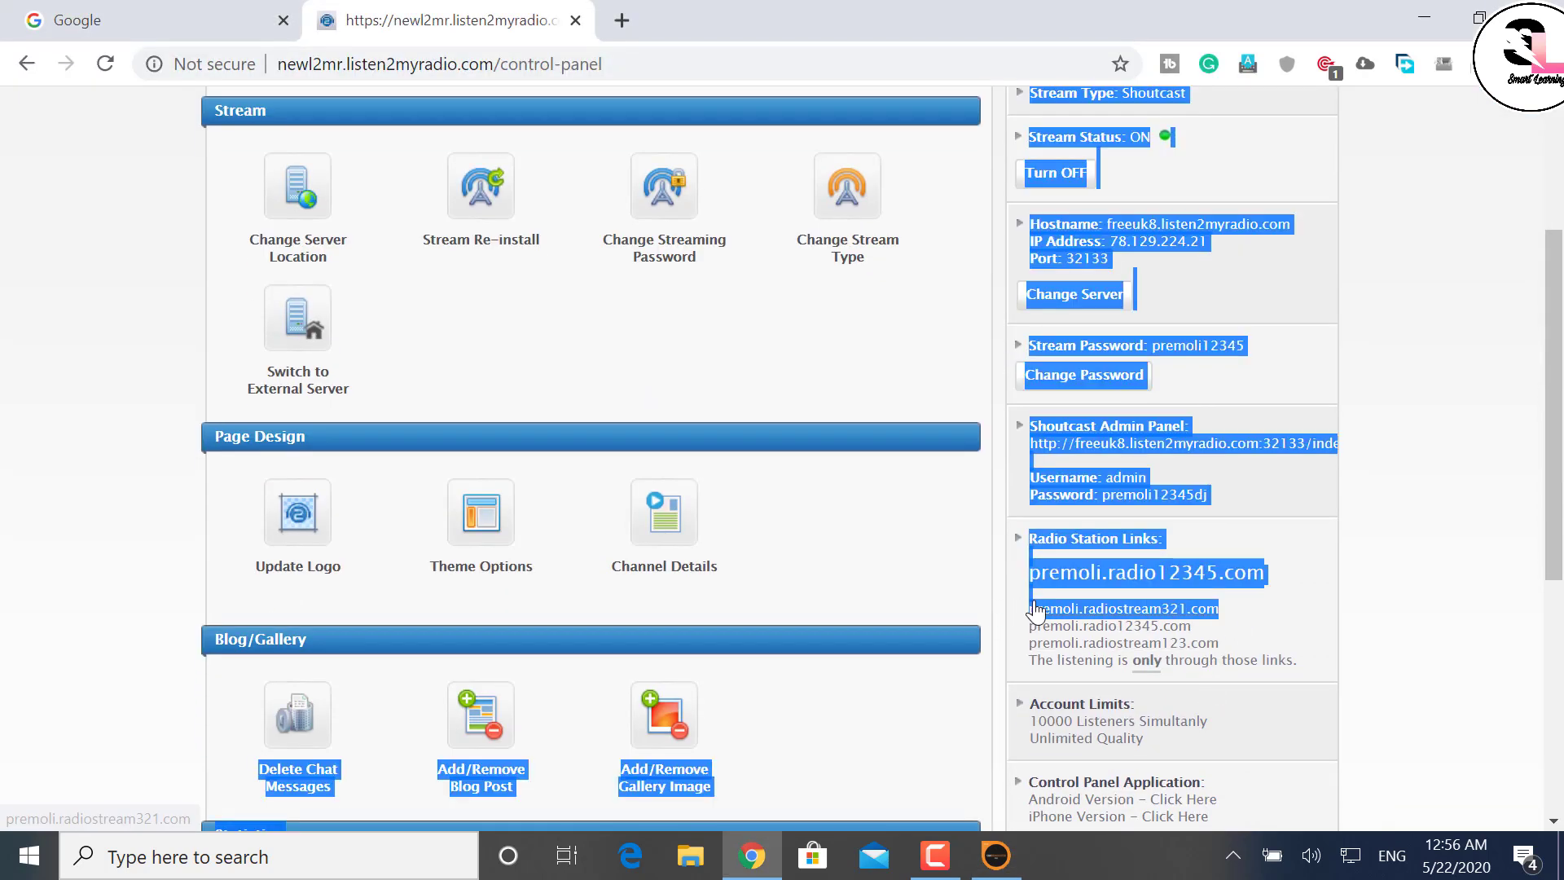
left_click(1104, 609)
left_click(453, 9)
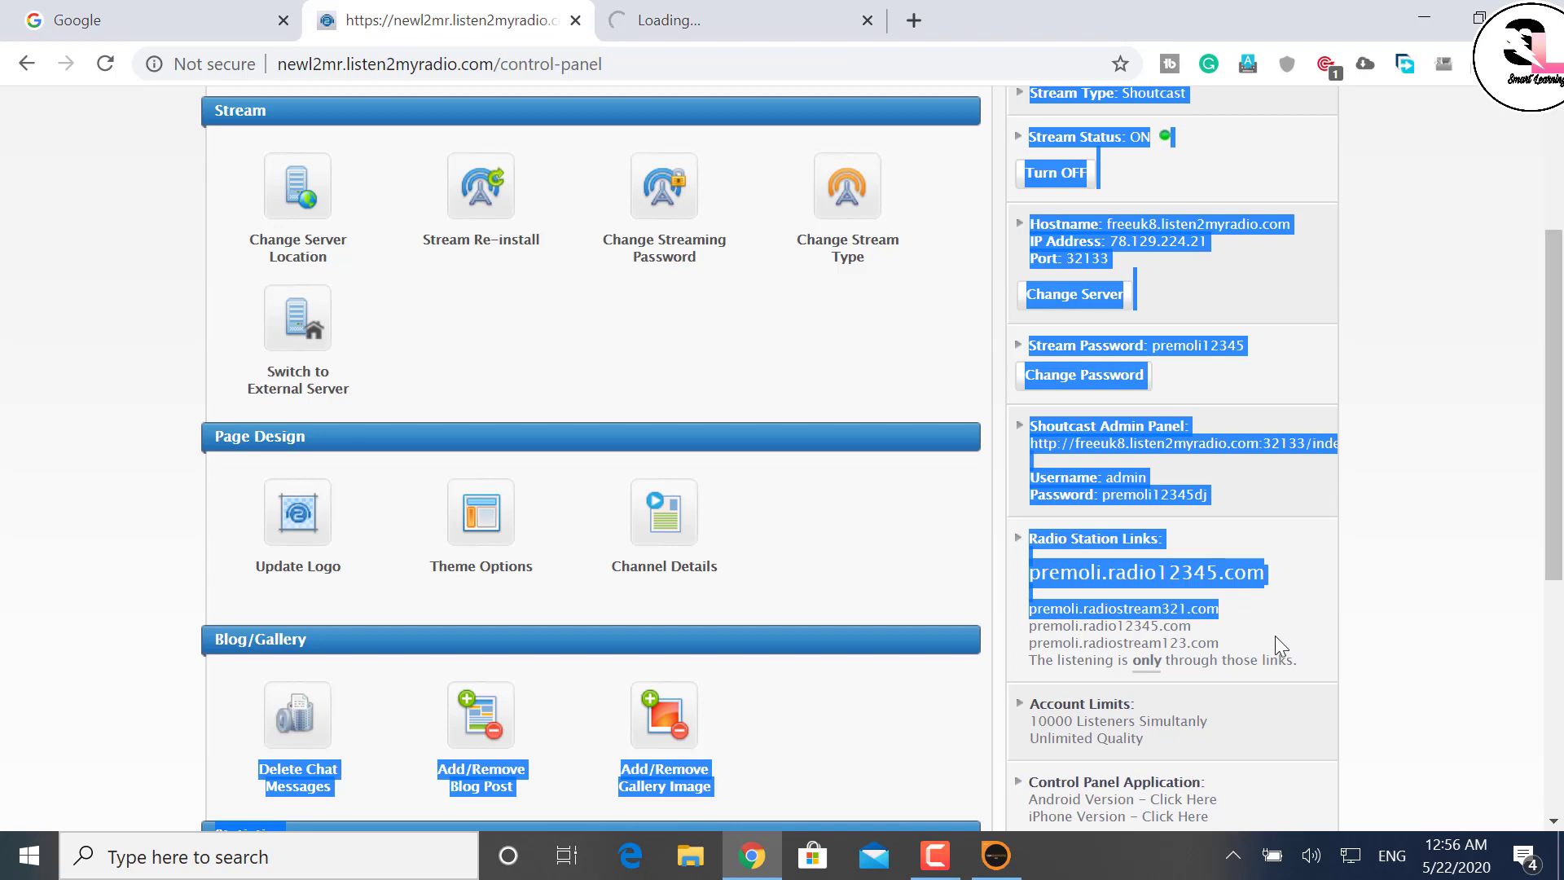
left_click(1241, 617)
left_click_drag(1241, 618, 1008, 618)
key("ctrl+c")
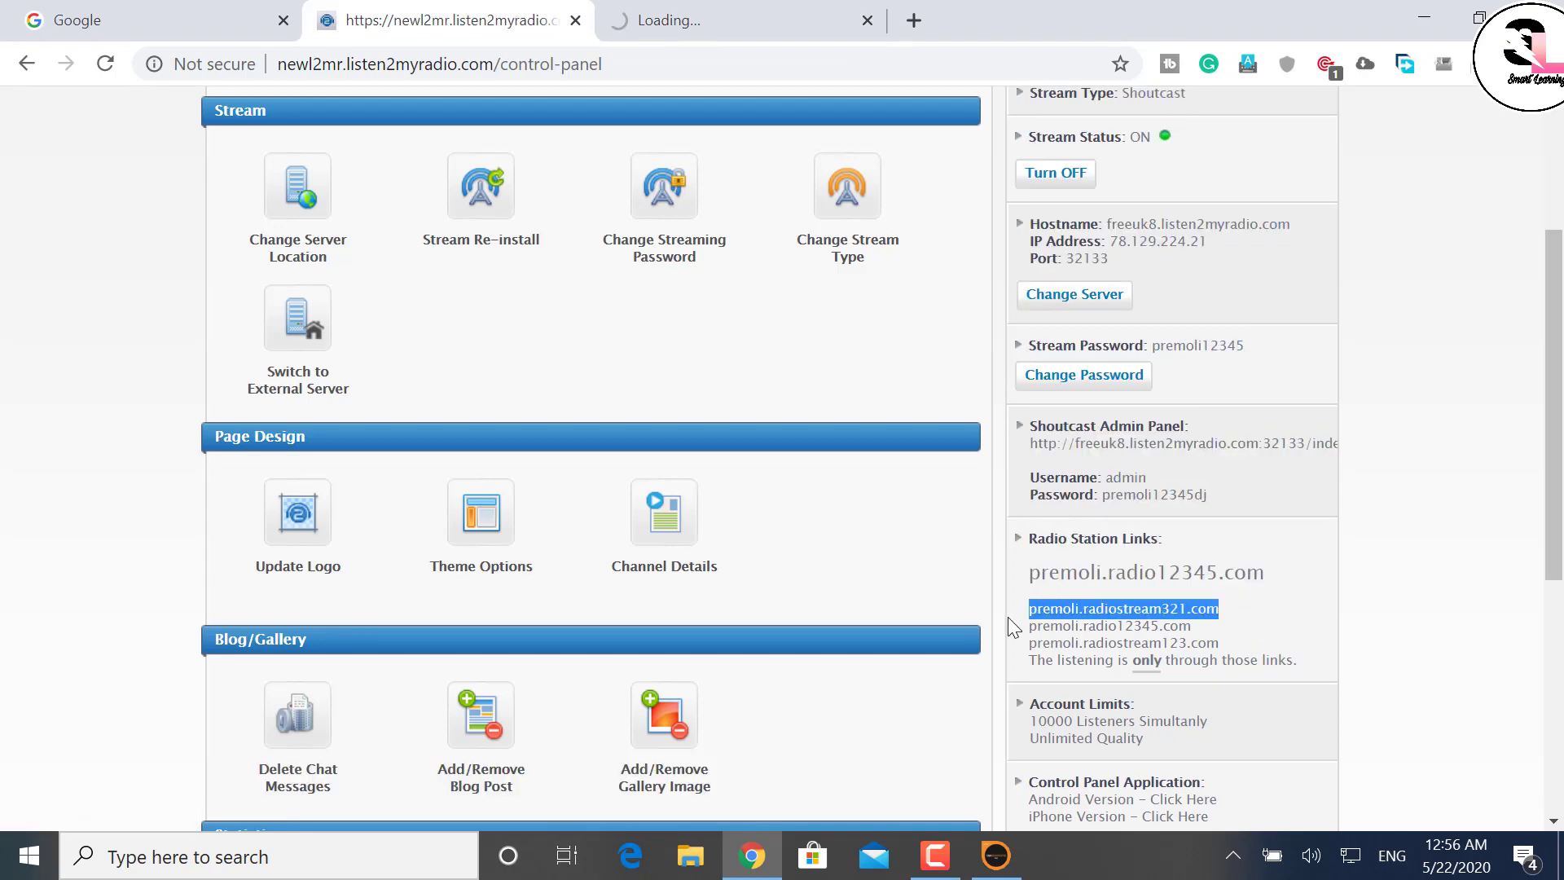
key("alt+Tab")
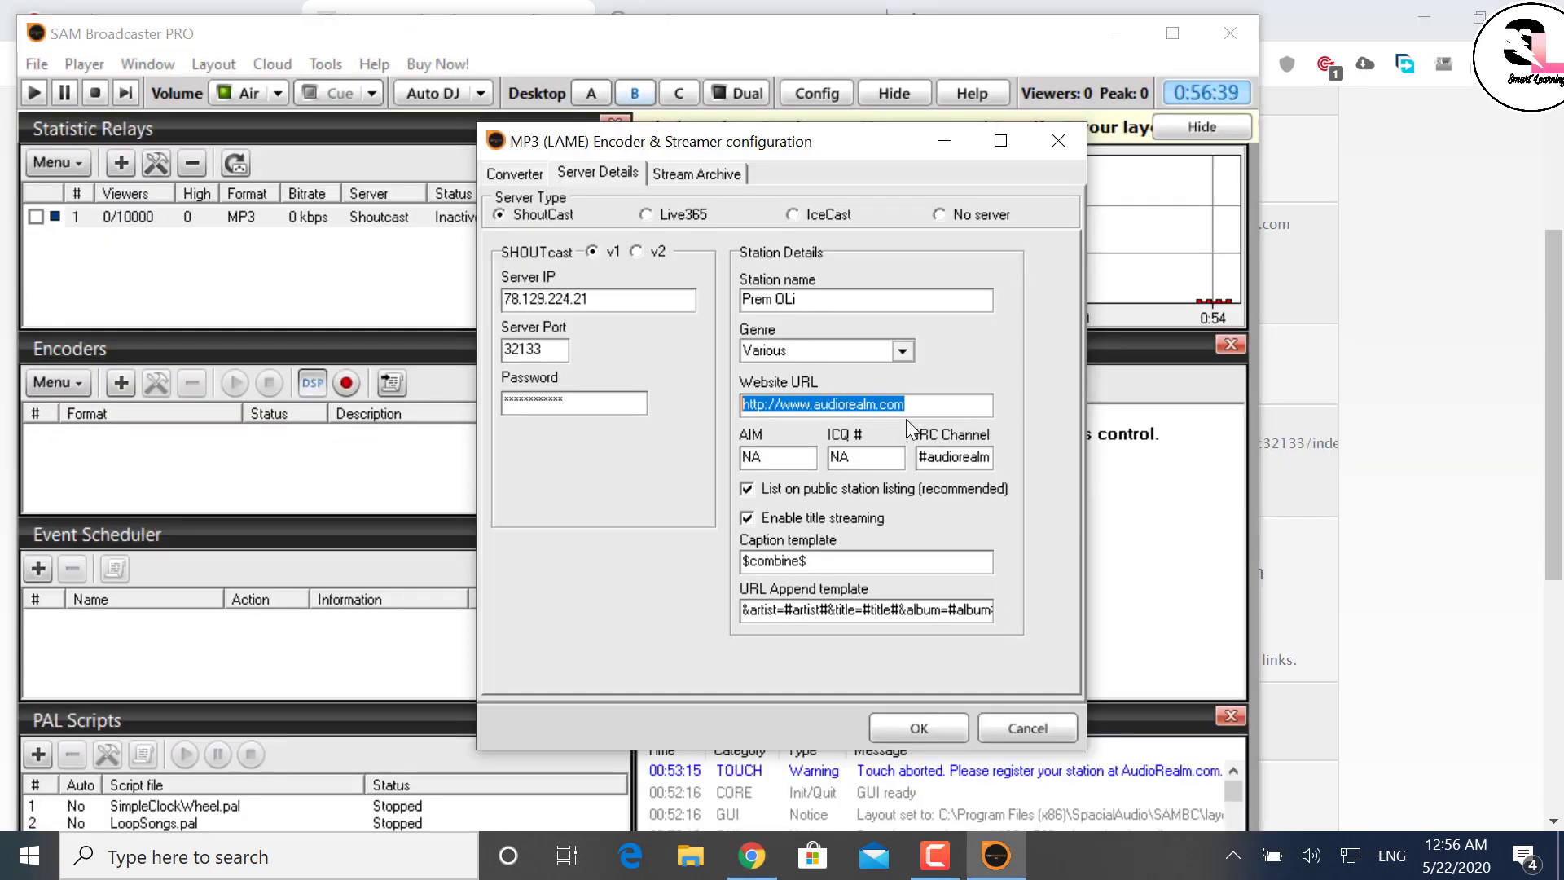
key("ctrl+v")
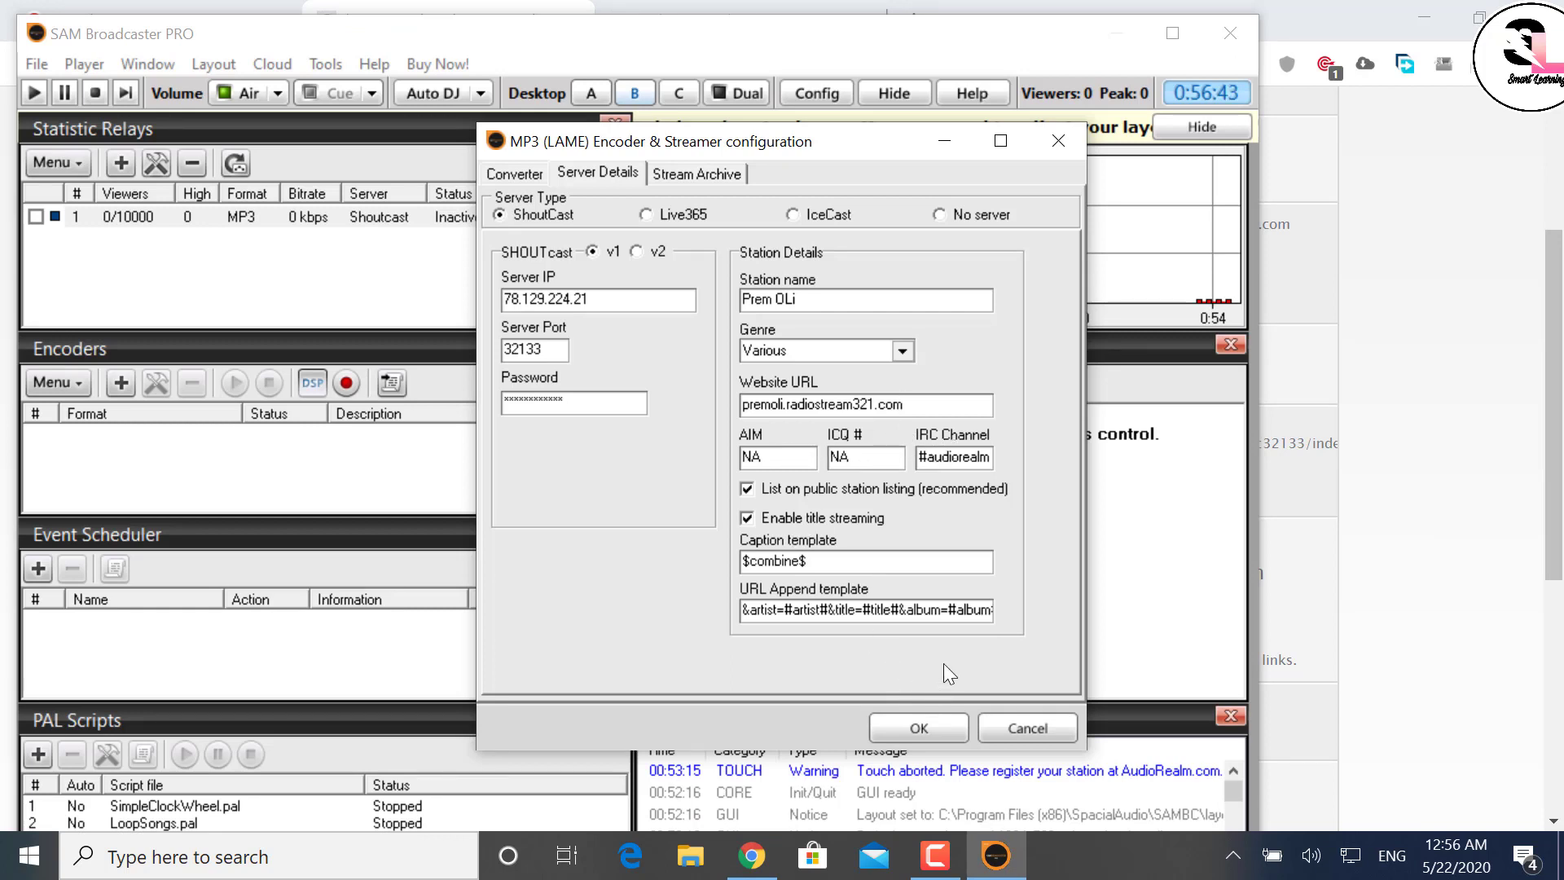
left_click(922, 730)
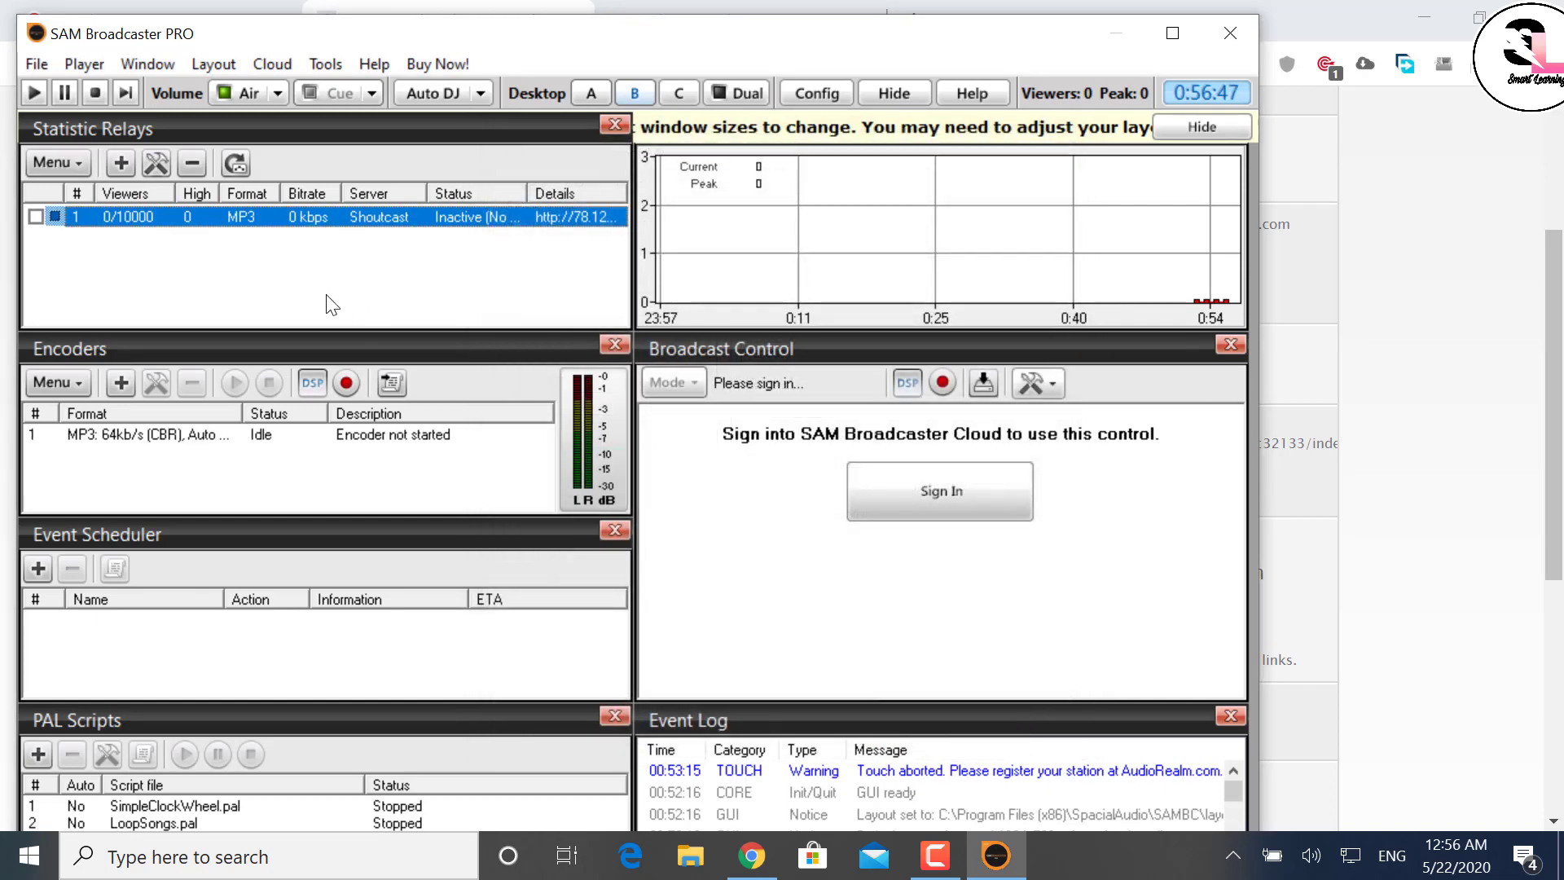
Change the Shoutcast statistic relay's host to freeuk8.listen2myradio.com, copied from the listen2myradio stream details, and save the relay.
double_click(287, 218)
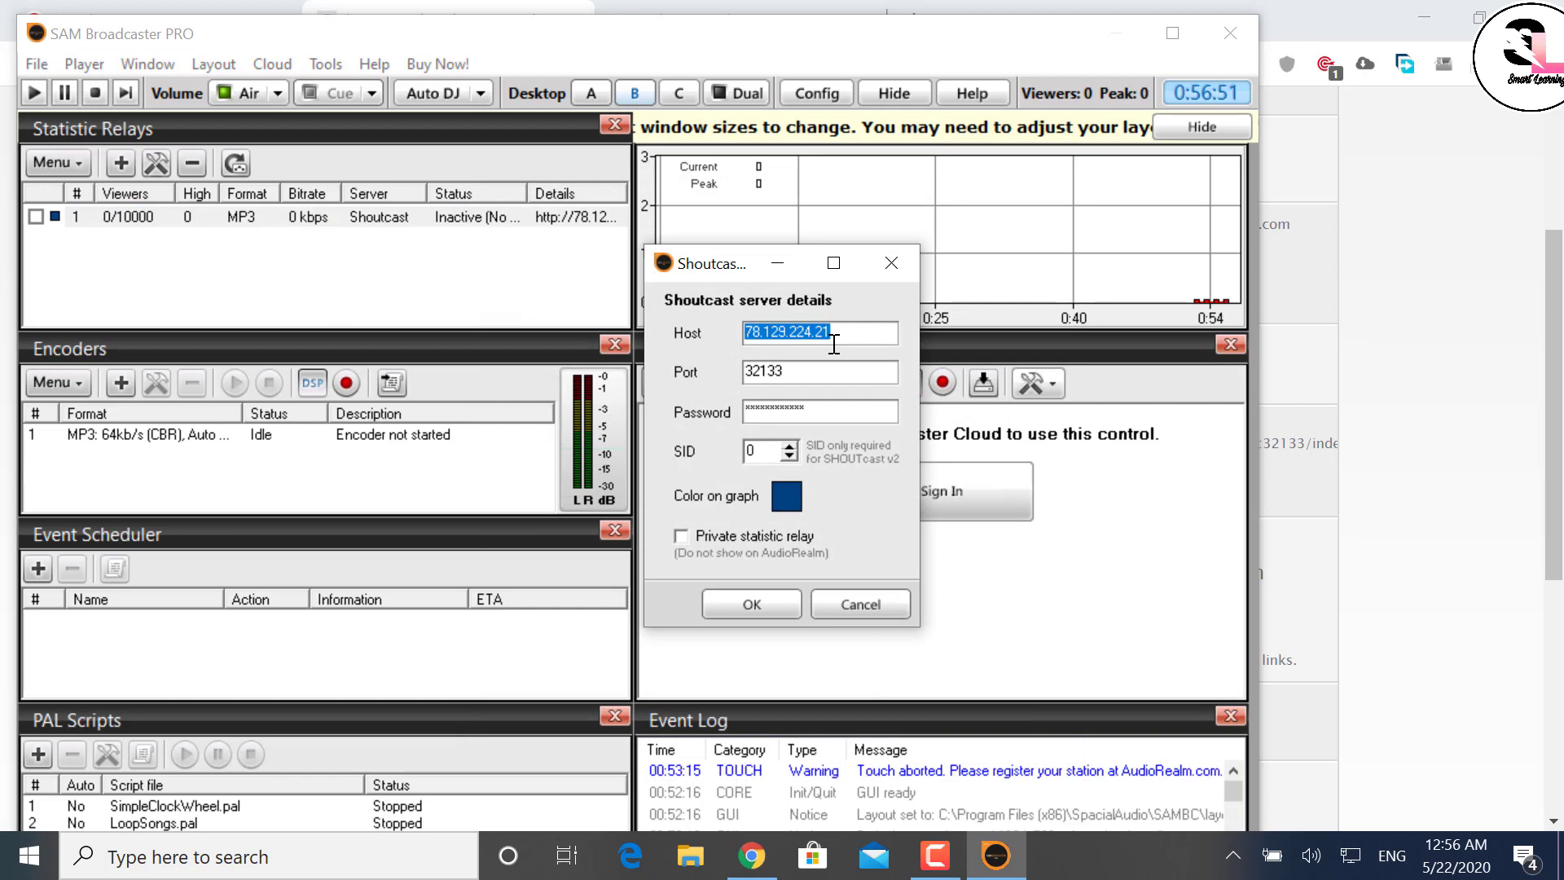
key("alt+Tab")
scroll(1295, 388, "up", 3)
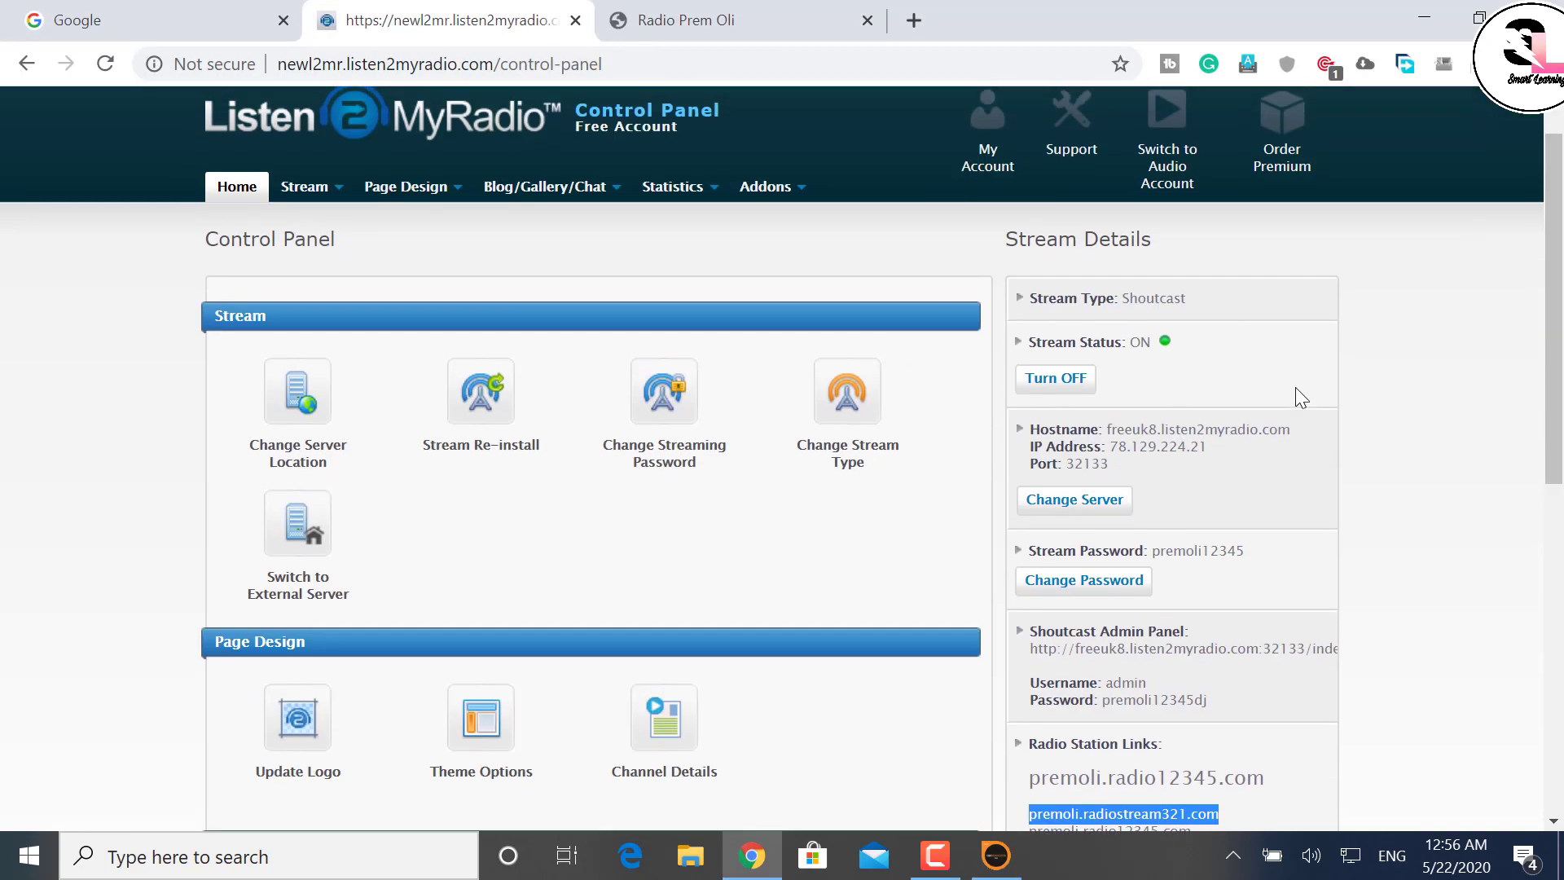
left_click_drag(1296, 429, 1107, 436)
key("ctrl+c")
key("alt+Tab")
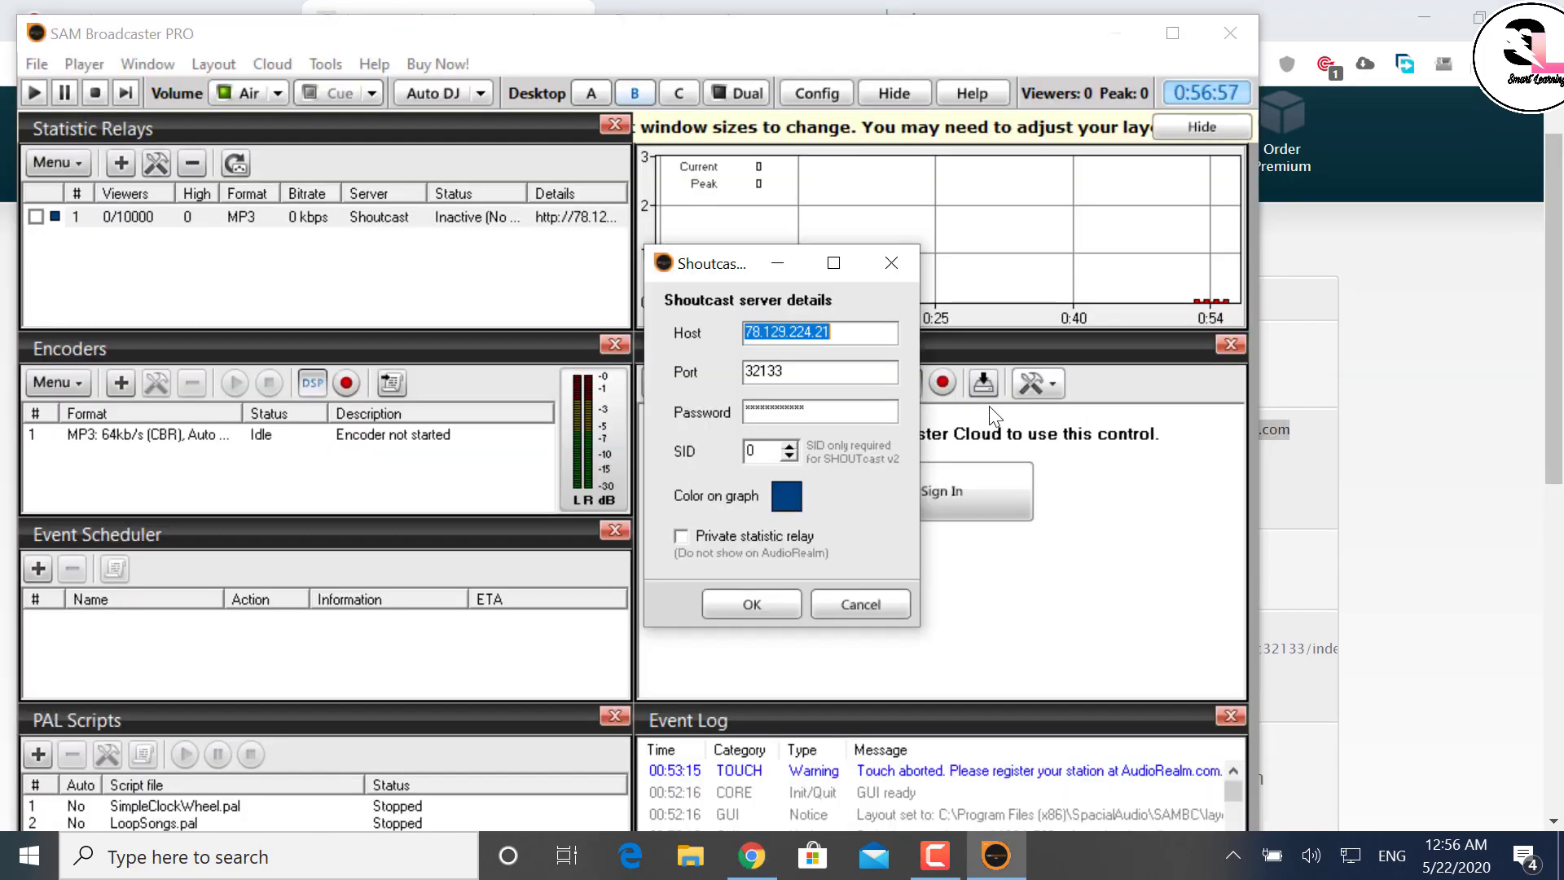
key("ctrl+v")
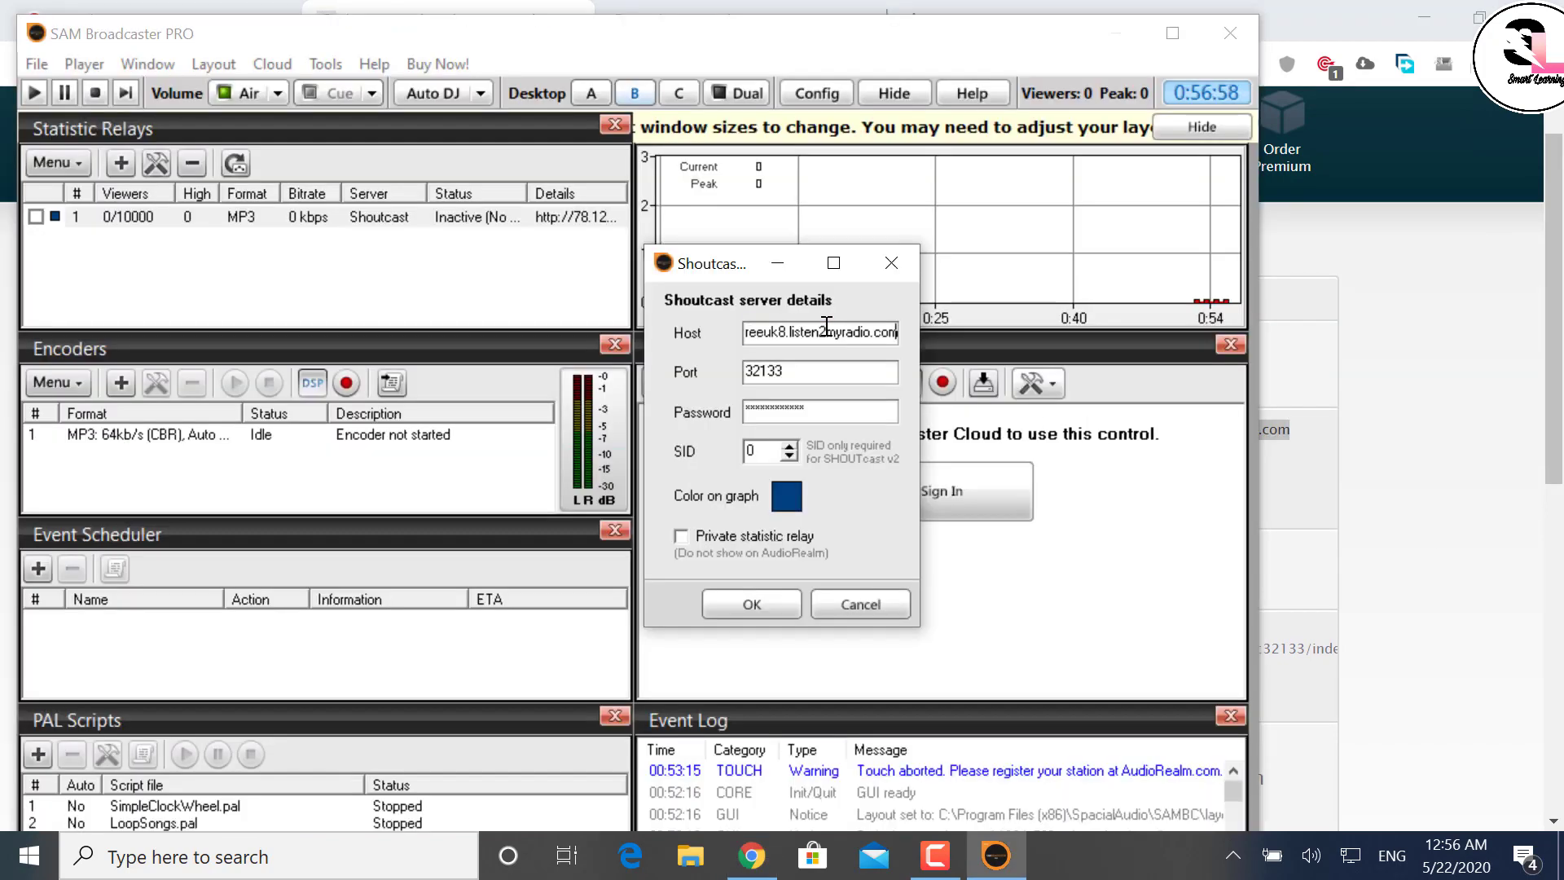
left_click(771, 607)
left_click(362, 217)
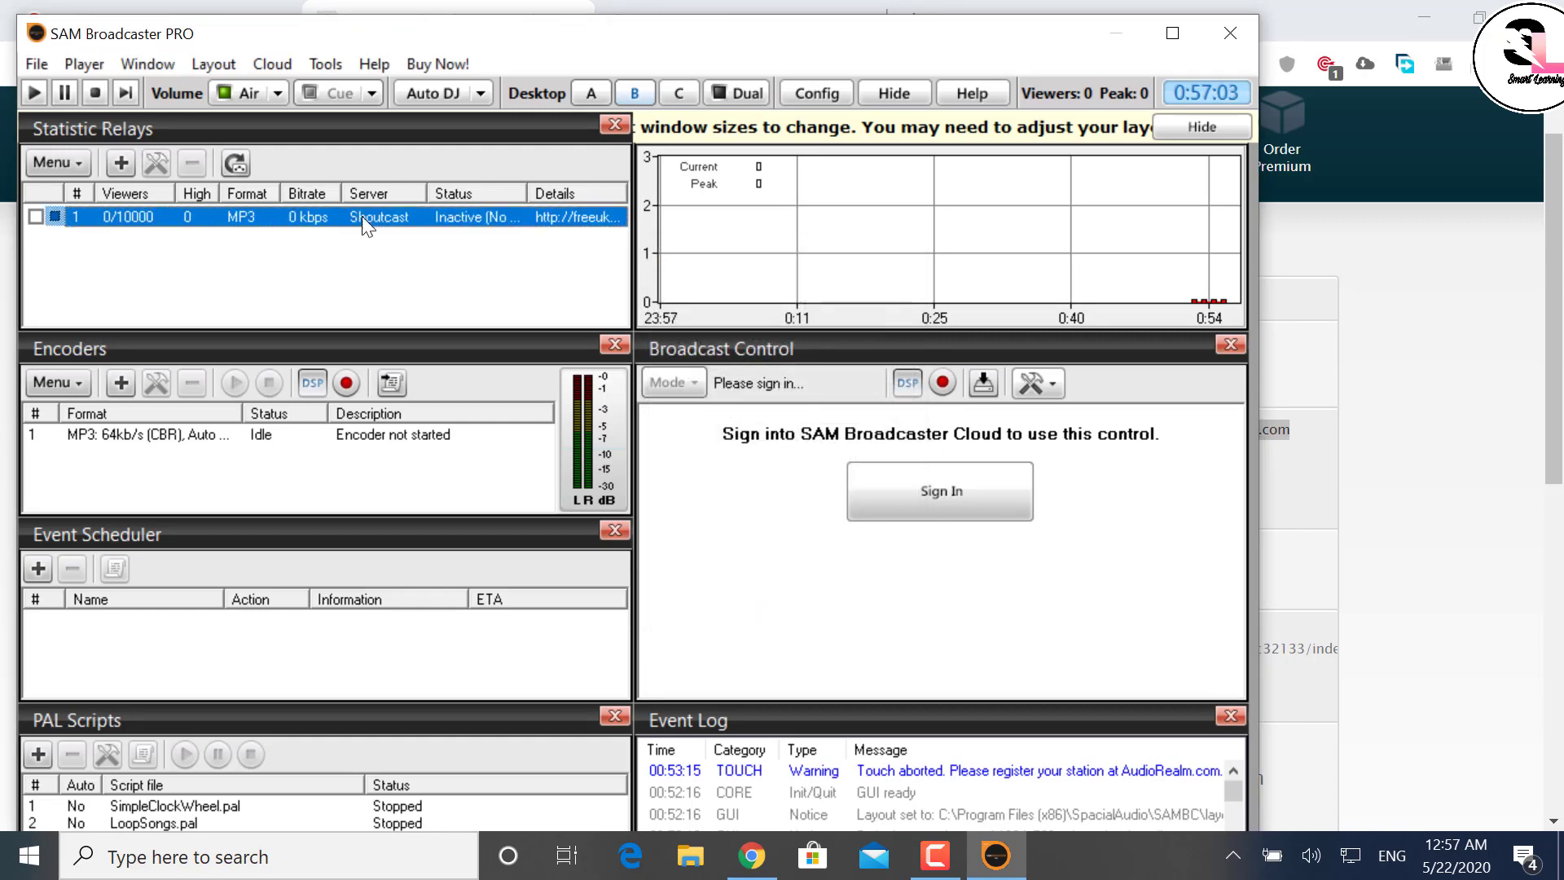
Start the MP3 64kb/s encoder in the Encoders list.
left_click(261, 438)
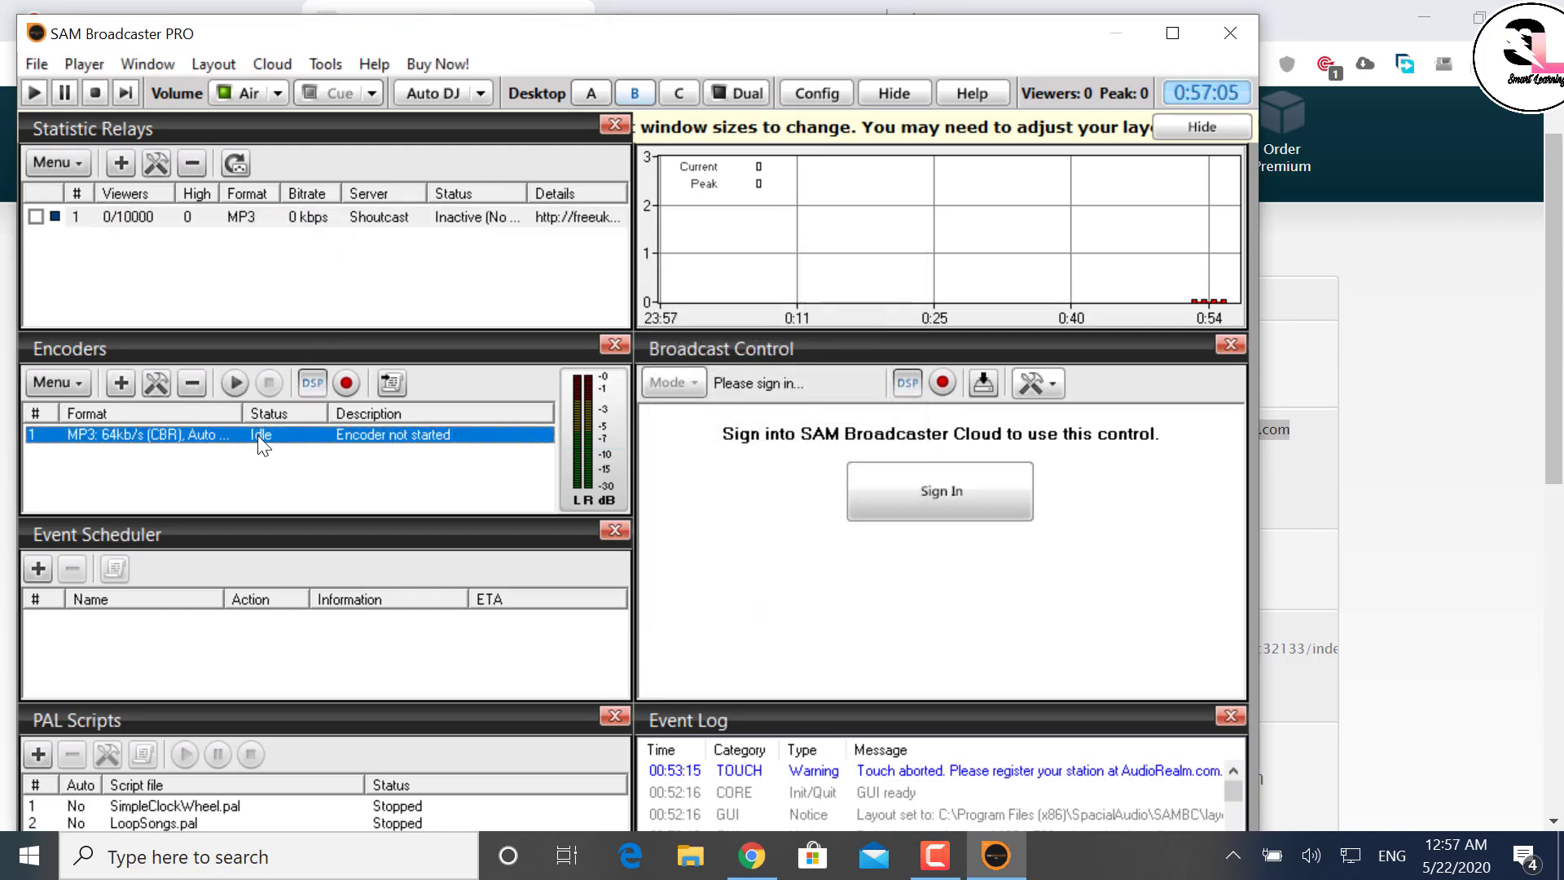
left_click(240, 391)
left_click(236, 383)
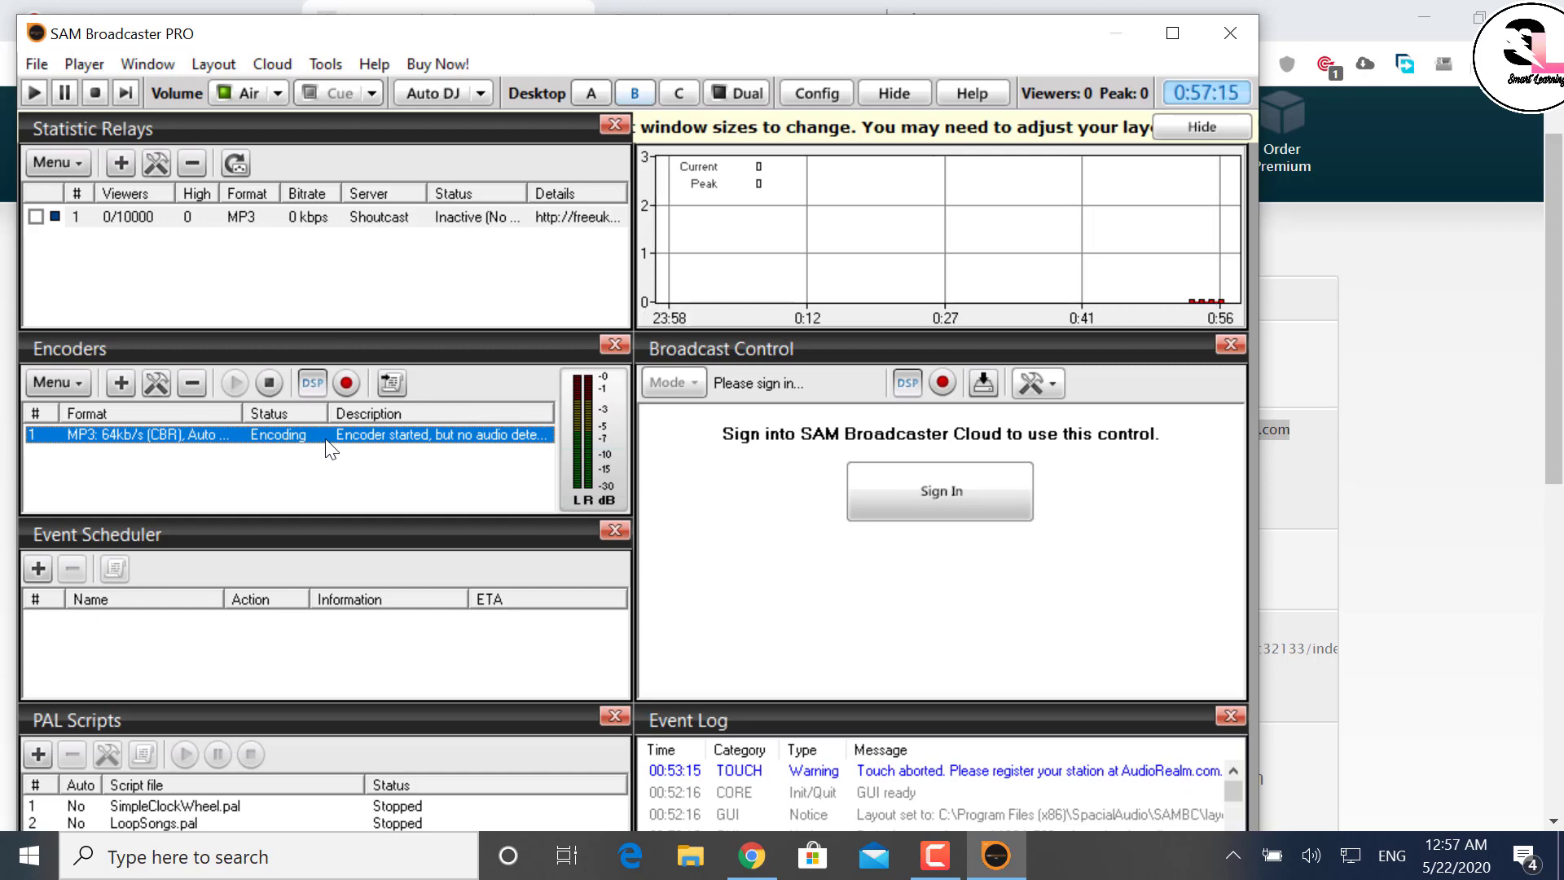
Show desktop A, lower Deck A's volume to -240.0 dB and stop its track "In The News Today".
left_click(591, 94)
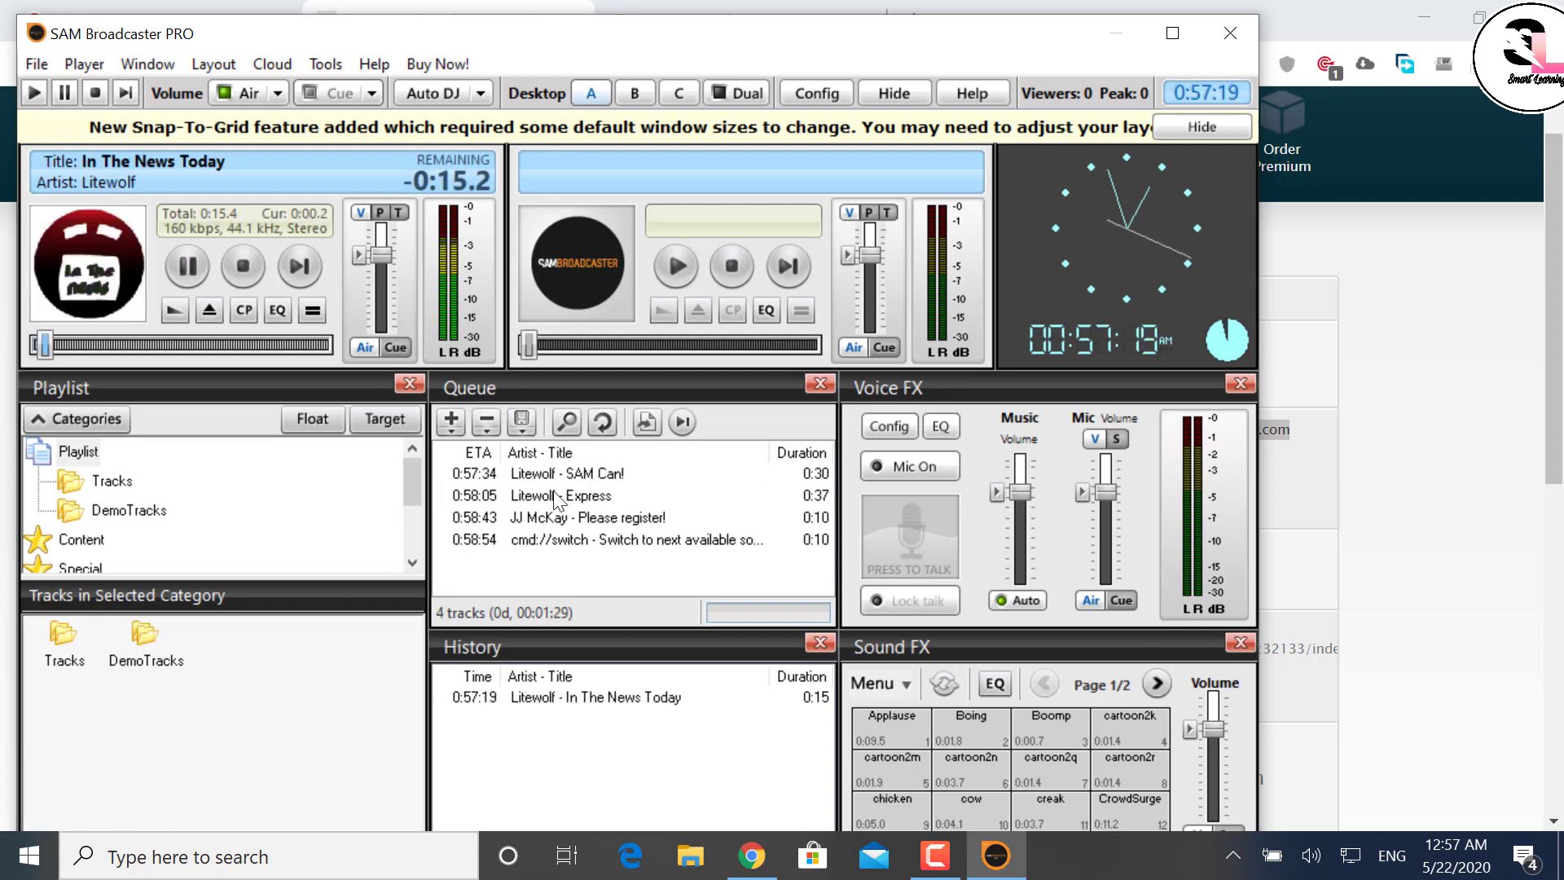
left_click_drag(380, 255, 382, 329)
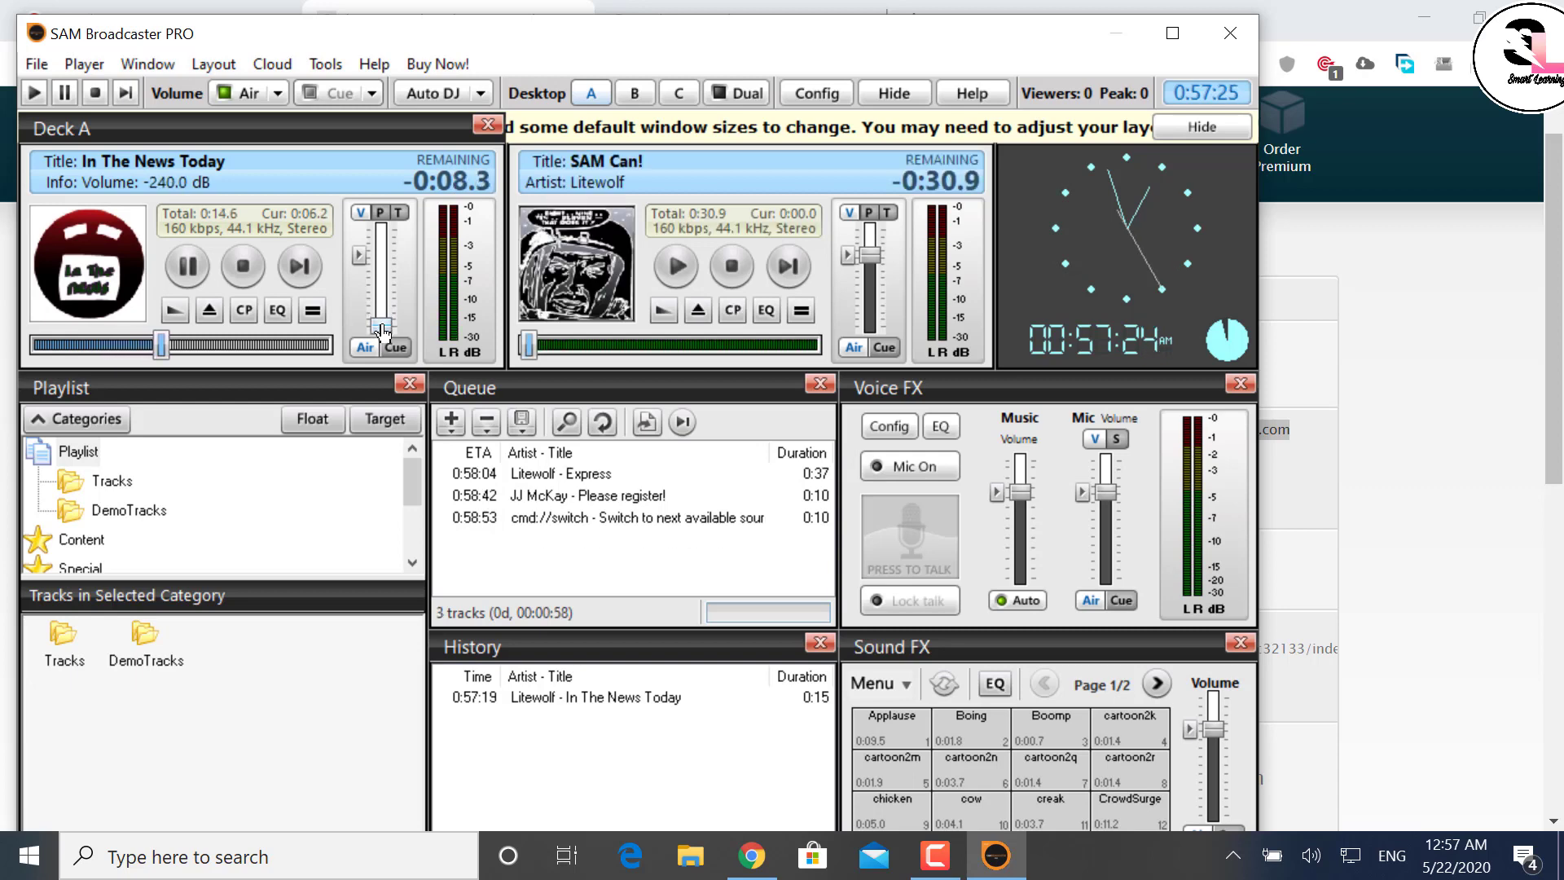
left_click(245, 267)
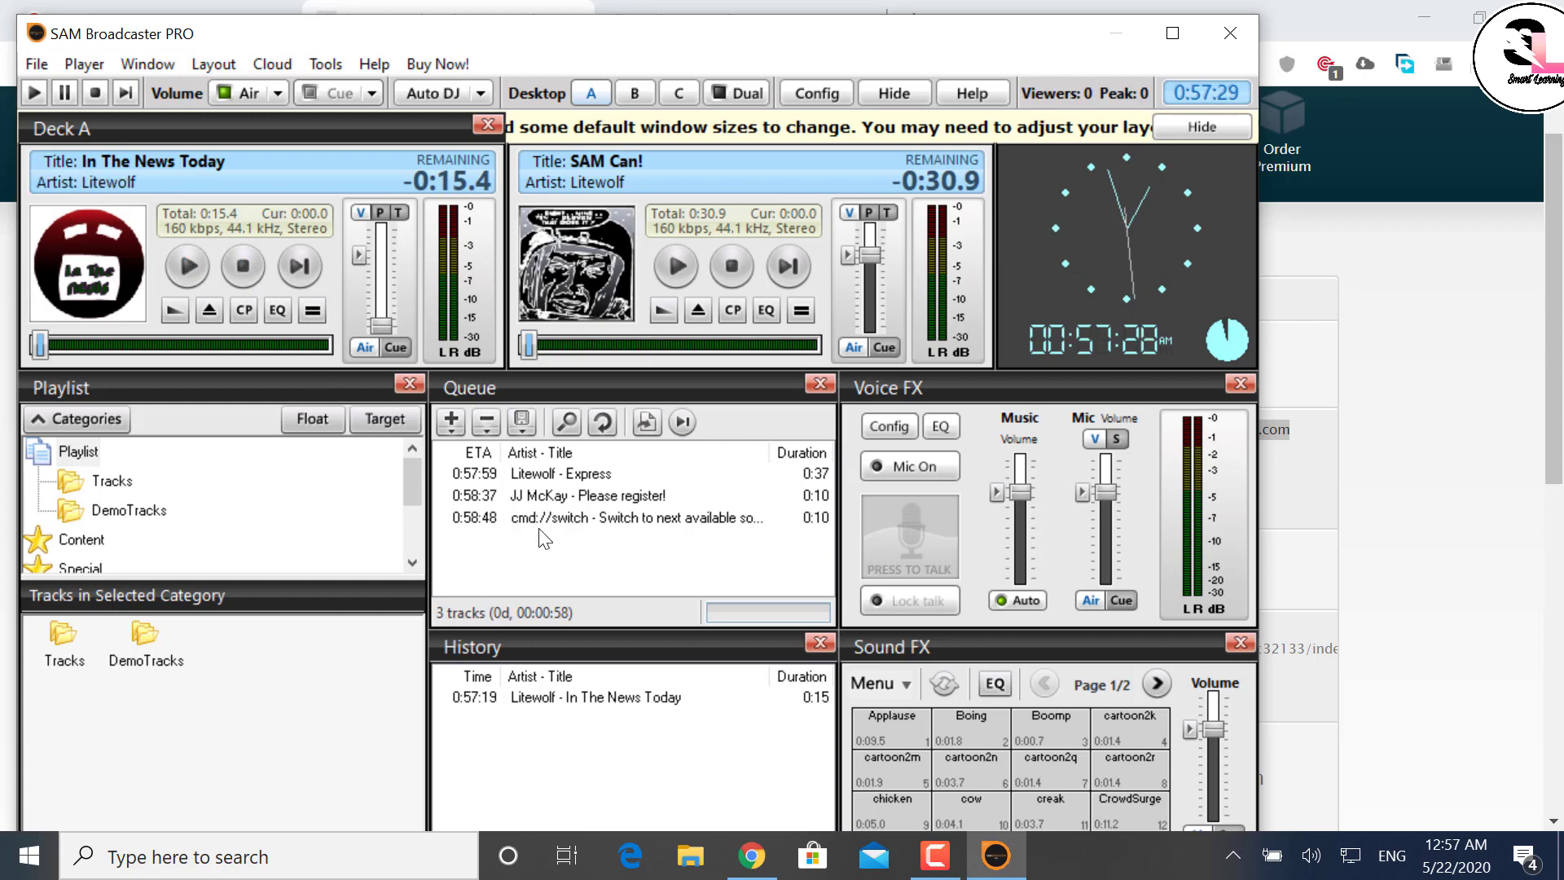
Load "Please register!" from the queue into Deck B, play it briefly and pause it.
left_click_drag(544, 505, 621, 270)
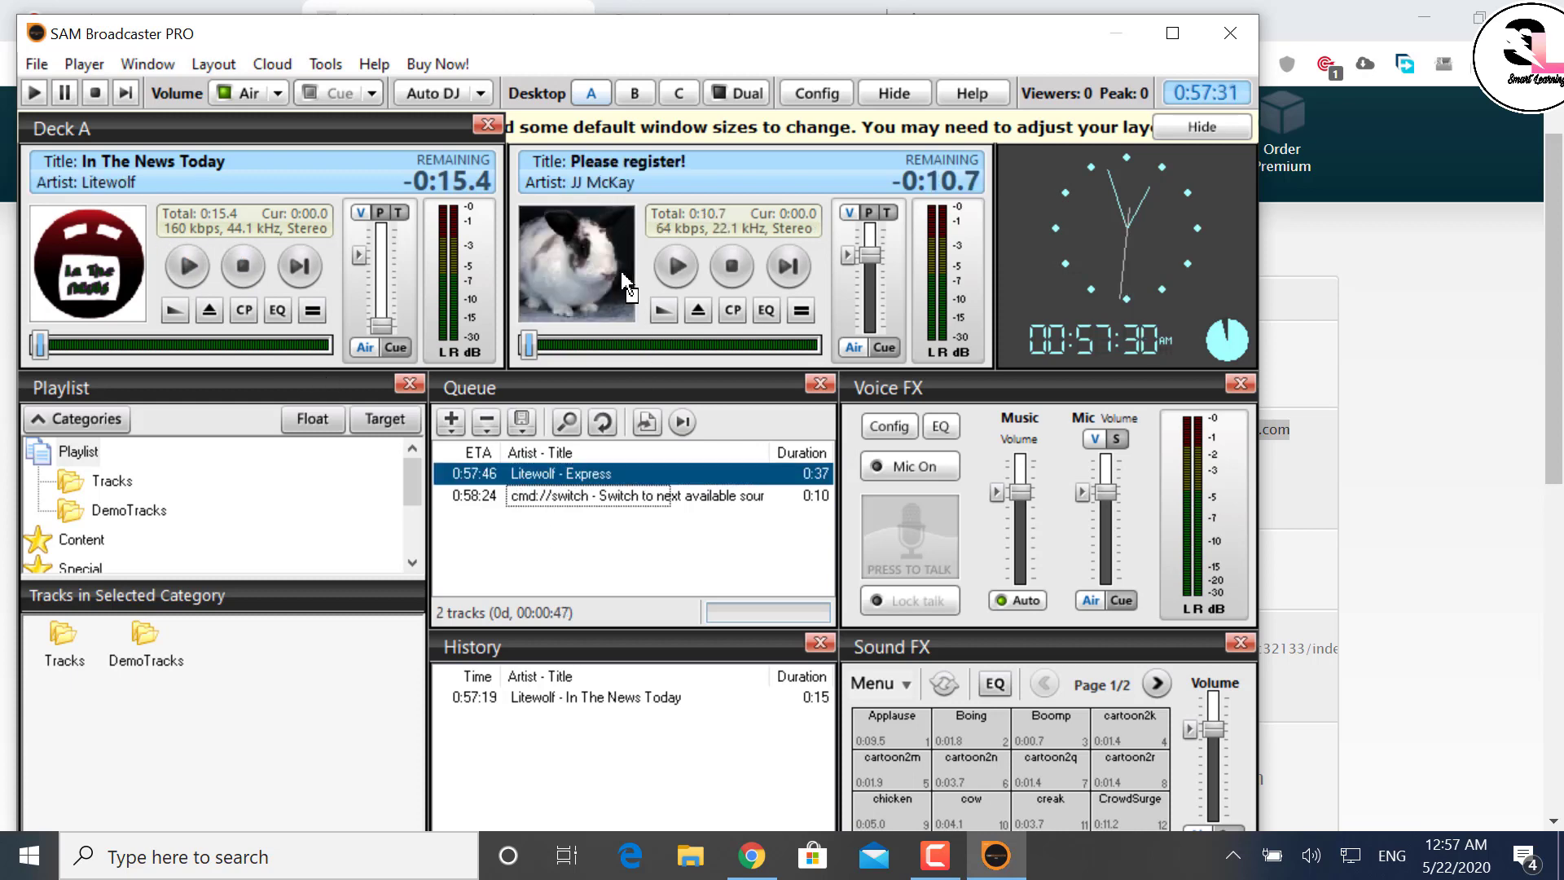
left_click(678, 266)
left_click(676, 266)
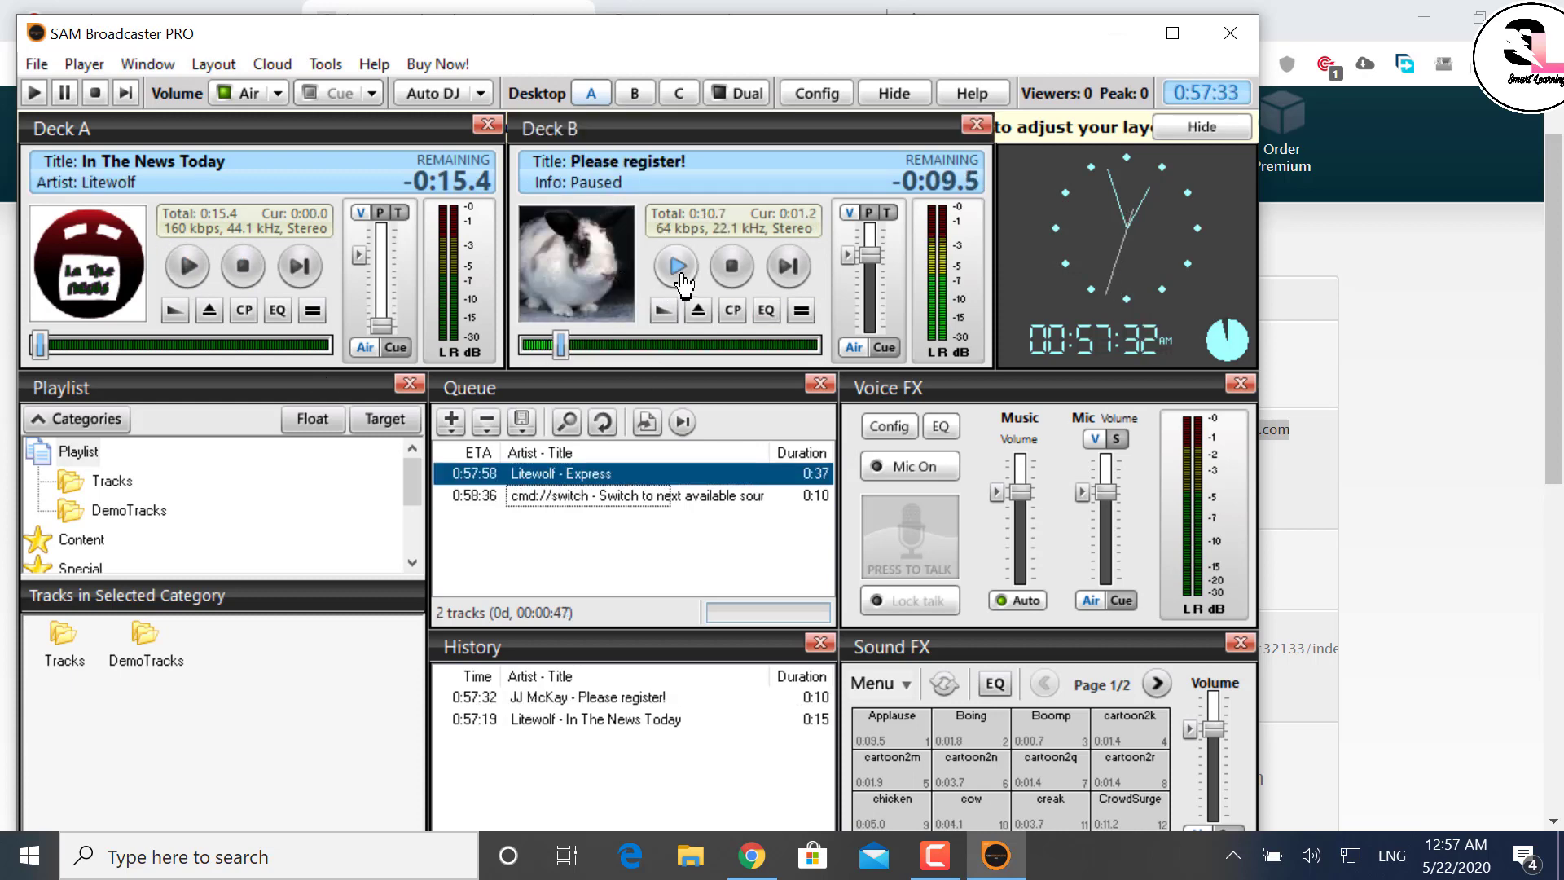
Lower Deck B's volume to about -0.9 dB and turn on the Voice FX microphone.
mouse_move(870, 256)
left_mouse_down()
mouse_move(870, 316)
mouse_move(870, 263)
left_mouse_up()
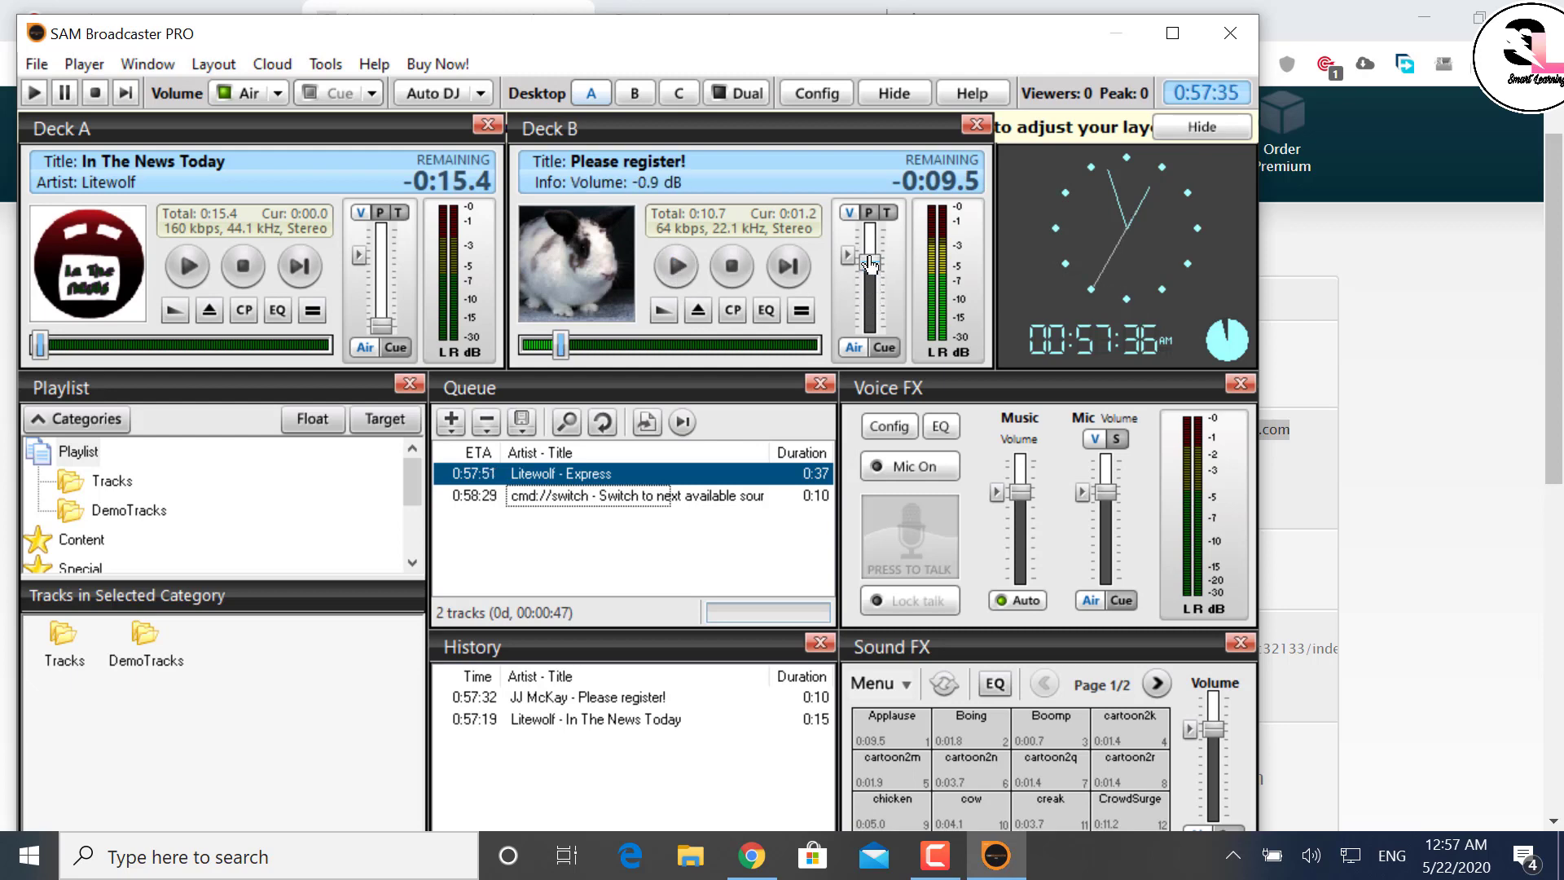
left_click(911, 472)
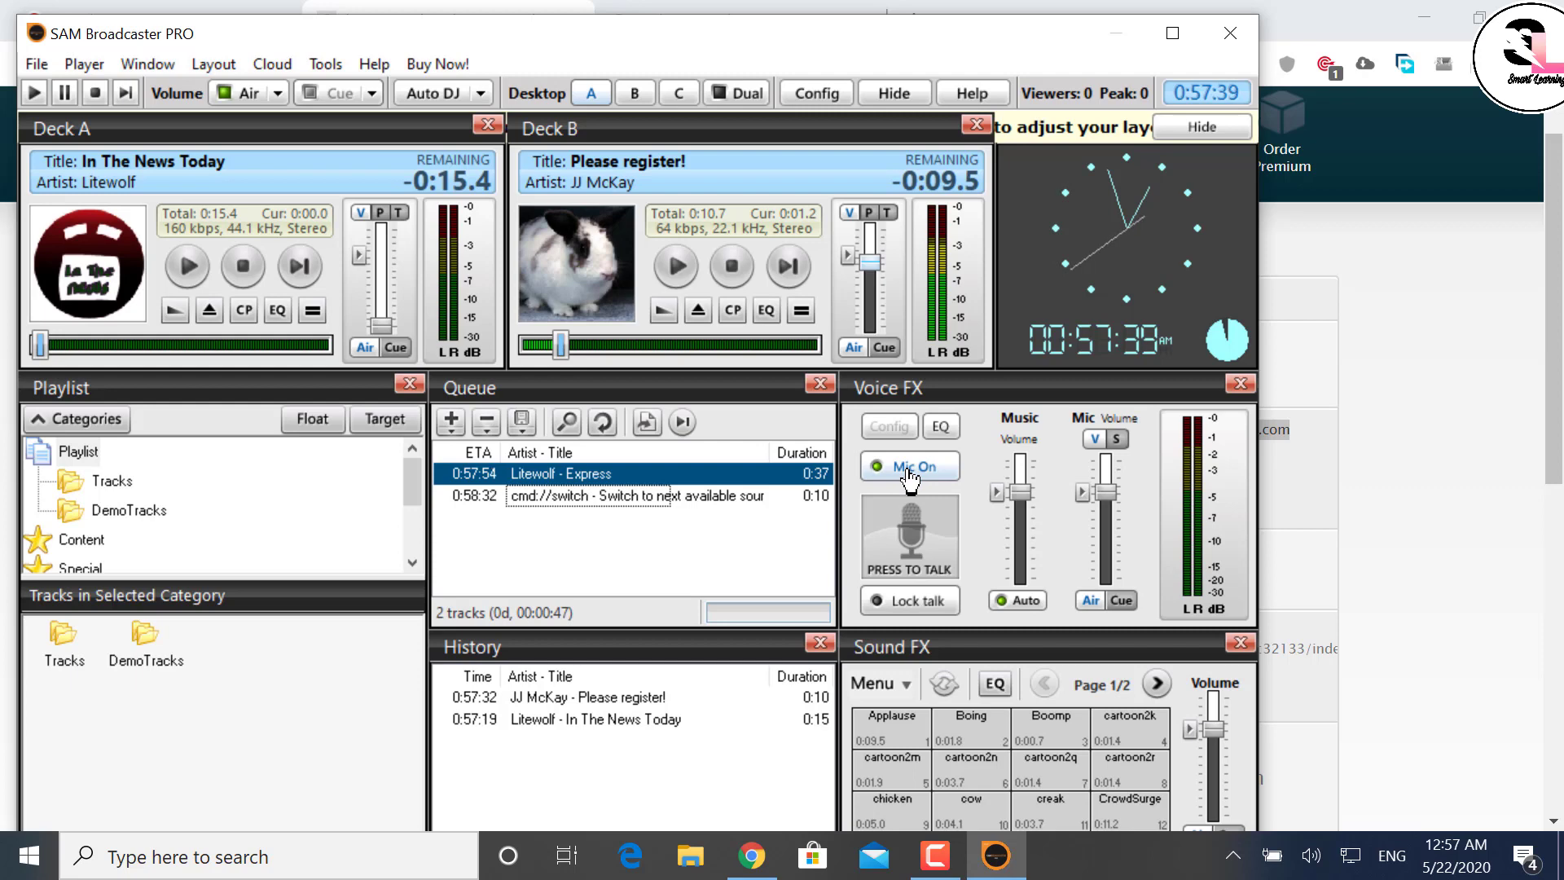
Switch the Voice FX microphone off and on again to demonstrate its toggle, leaving it on.
left_click(911, 477)
left_click(906, 480)
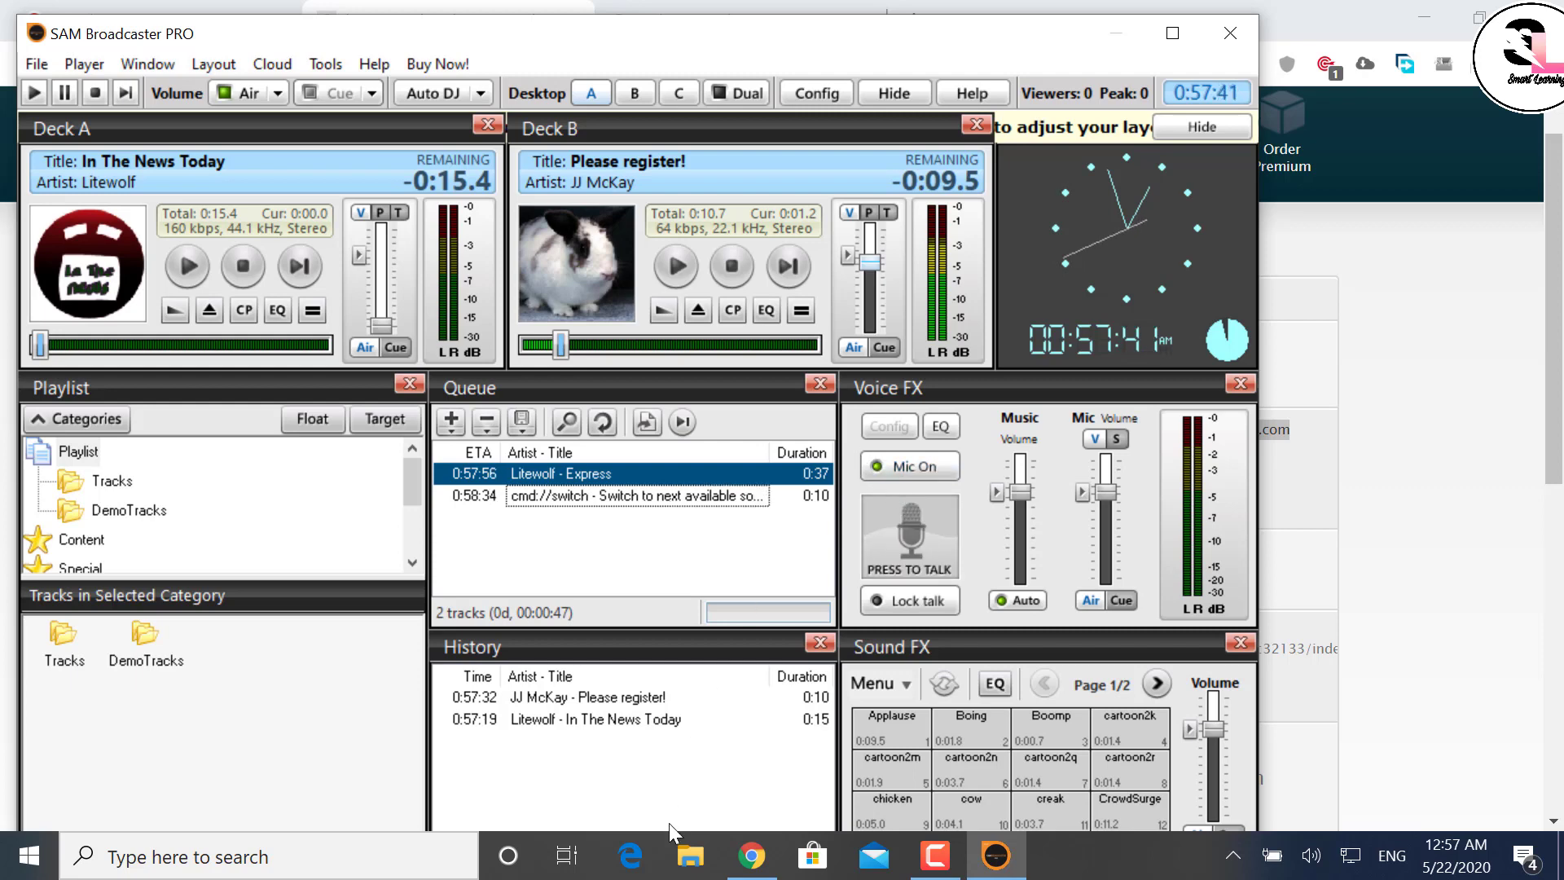
left_click(906, 474)
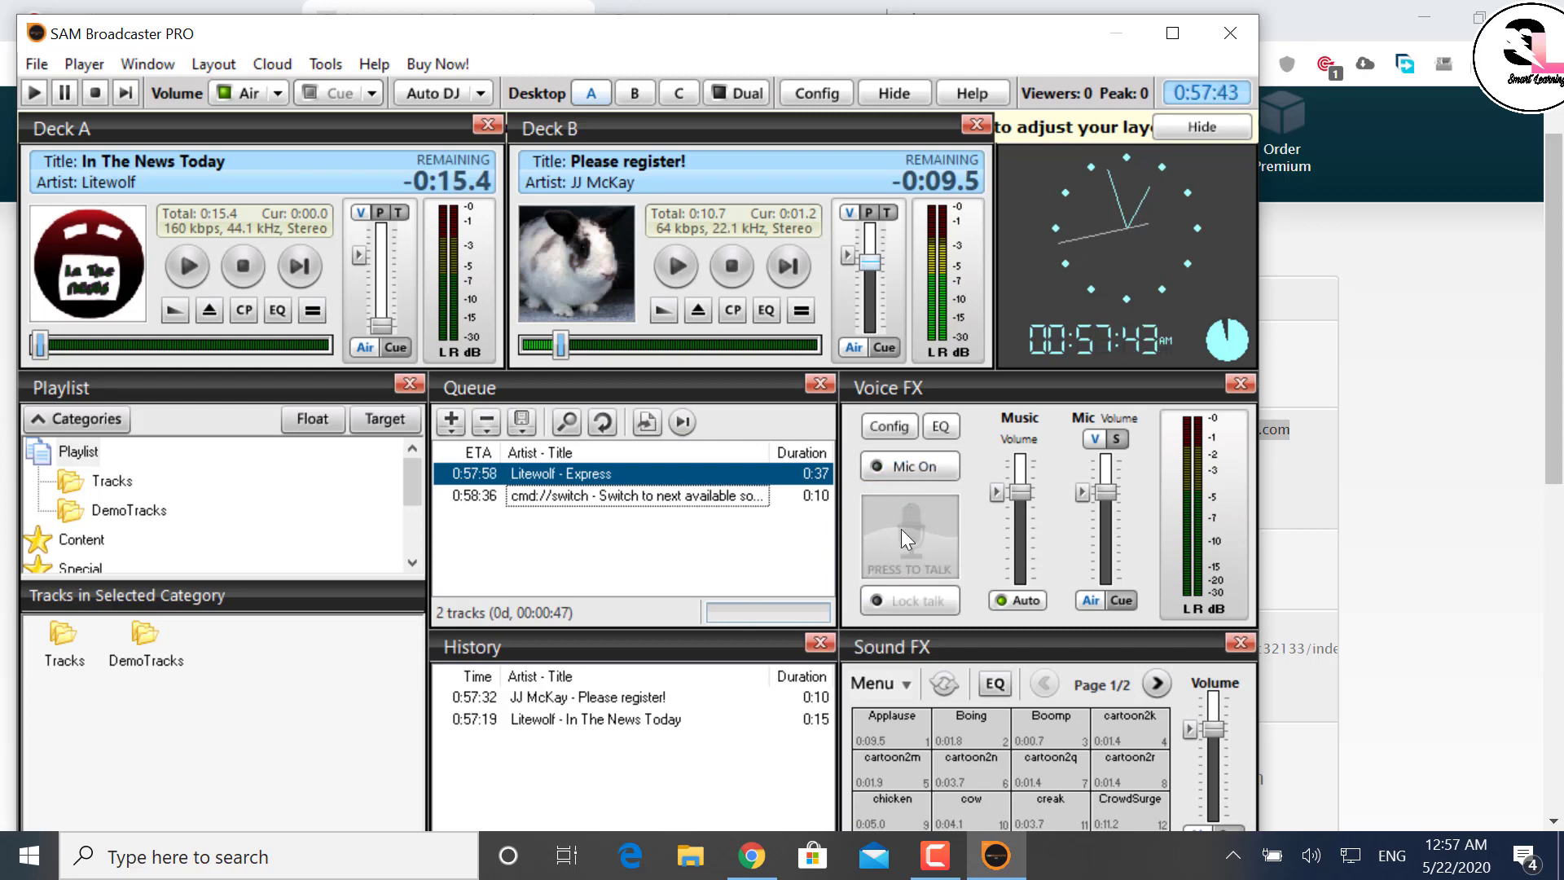
left_click(897, 474)
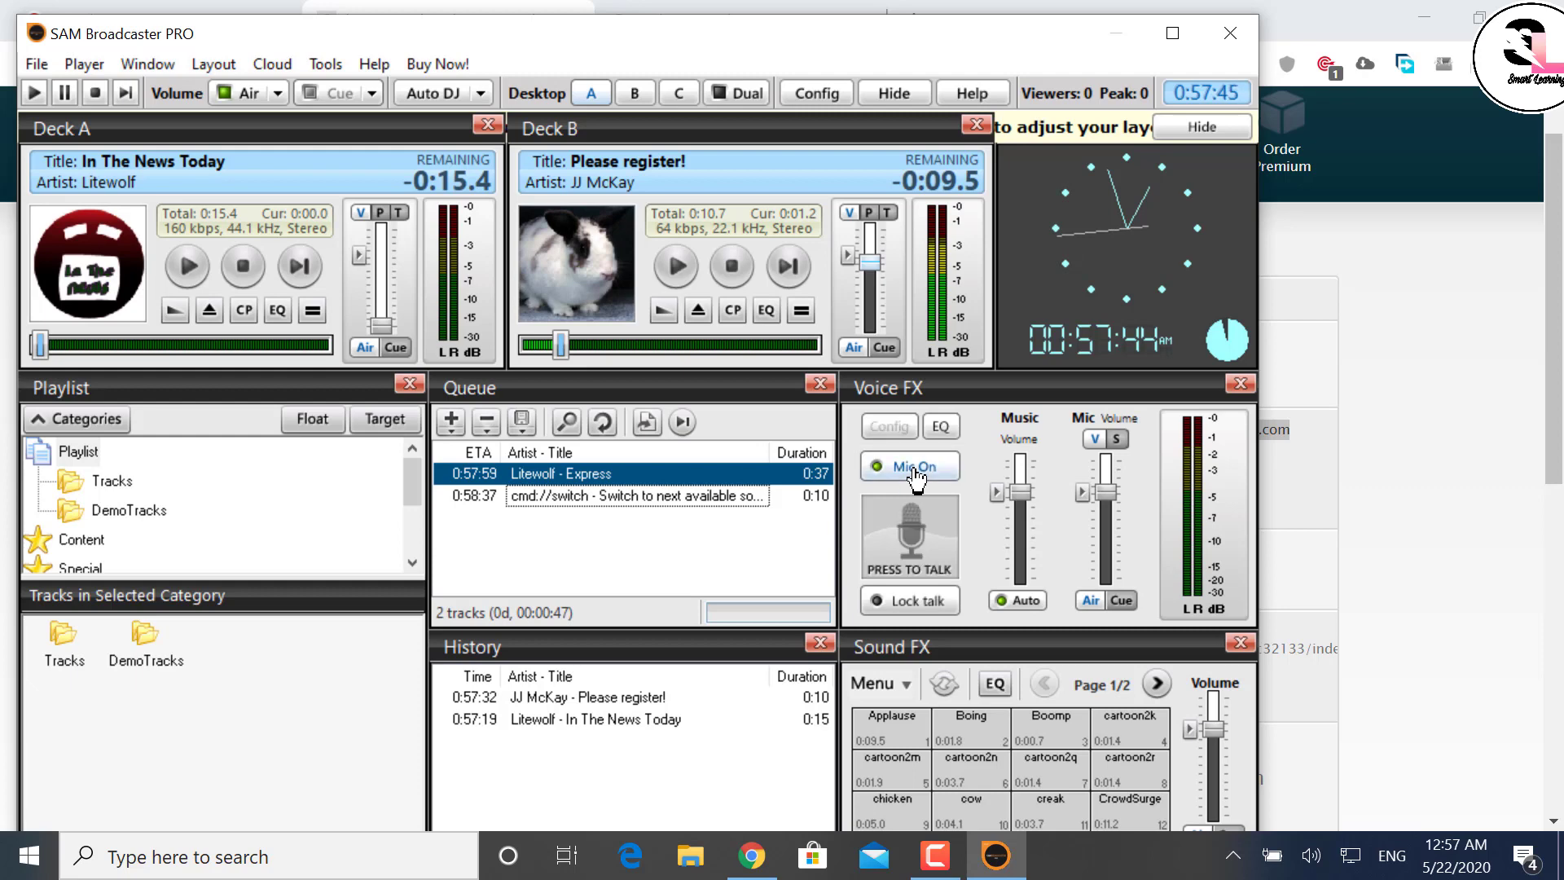
Turn Lock talk on in Voice FX to make the microphone live, and switch it off again.
left_click(902, 604)
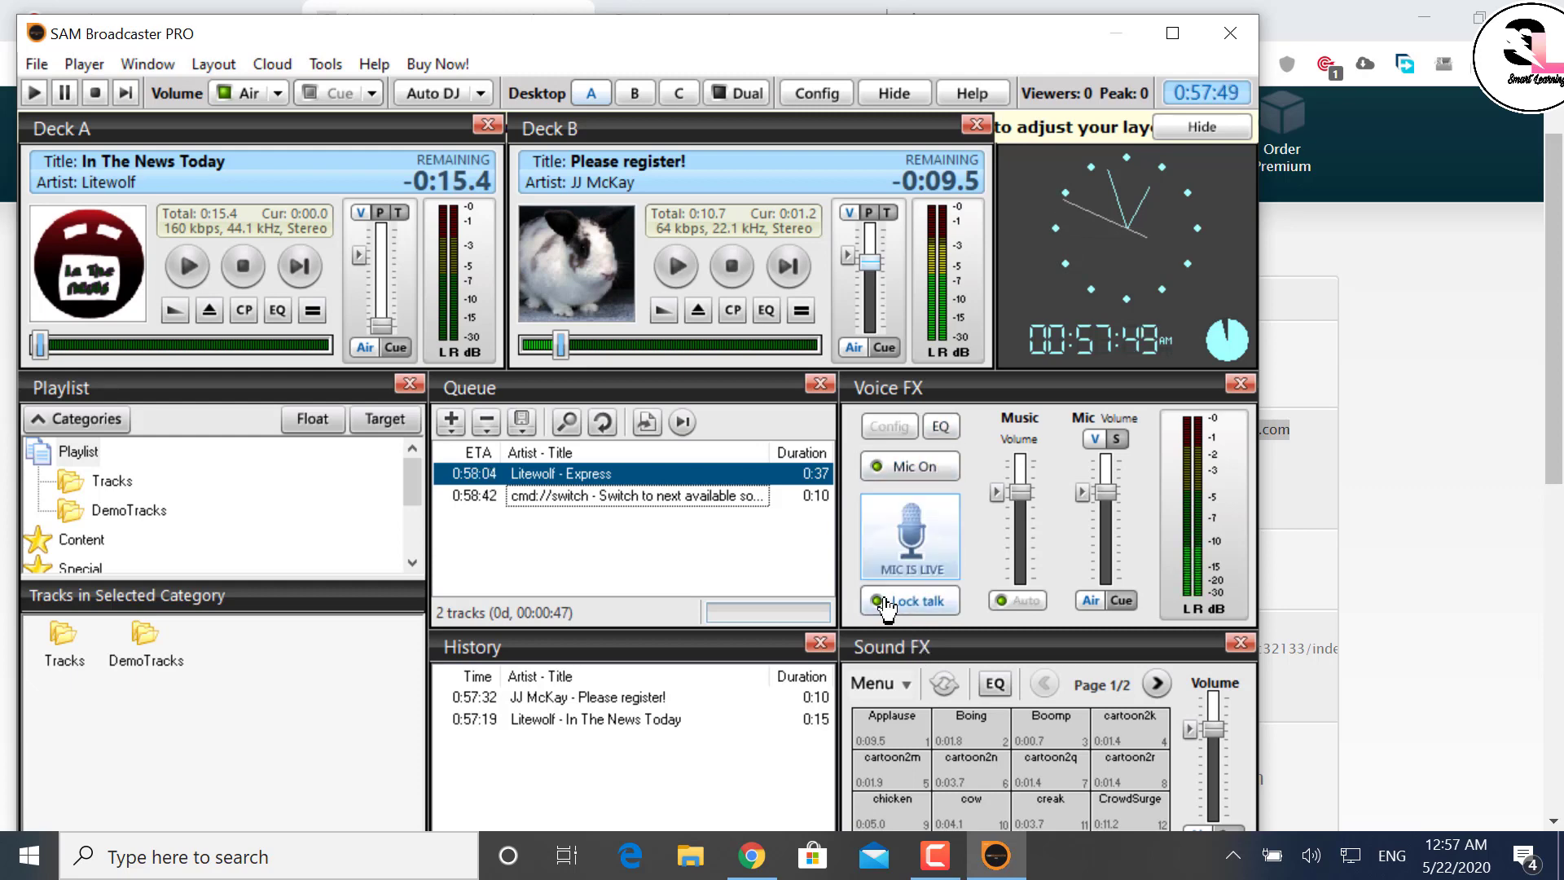
left_click(899, 605)
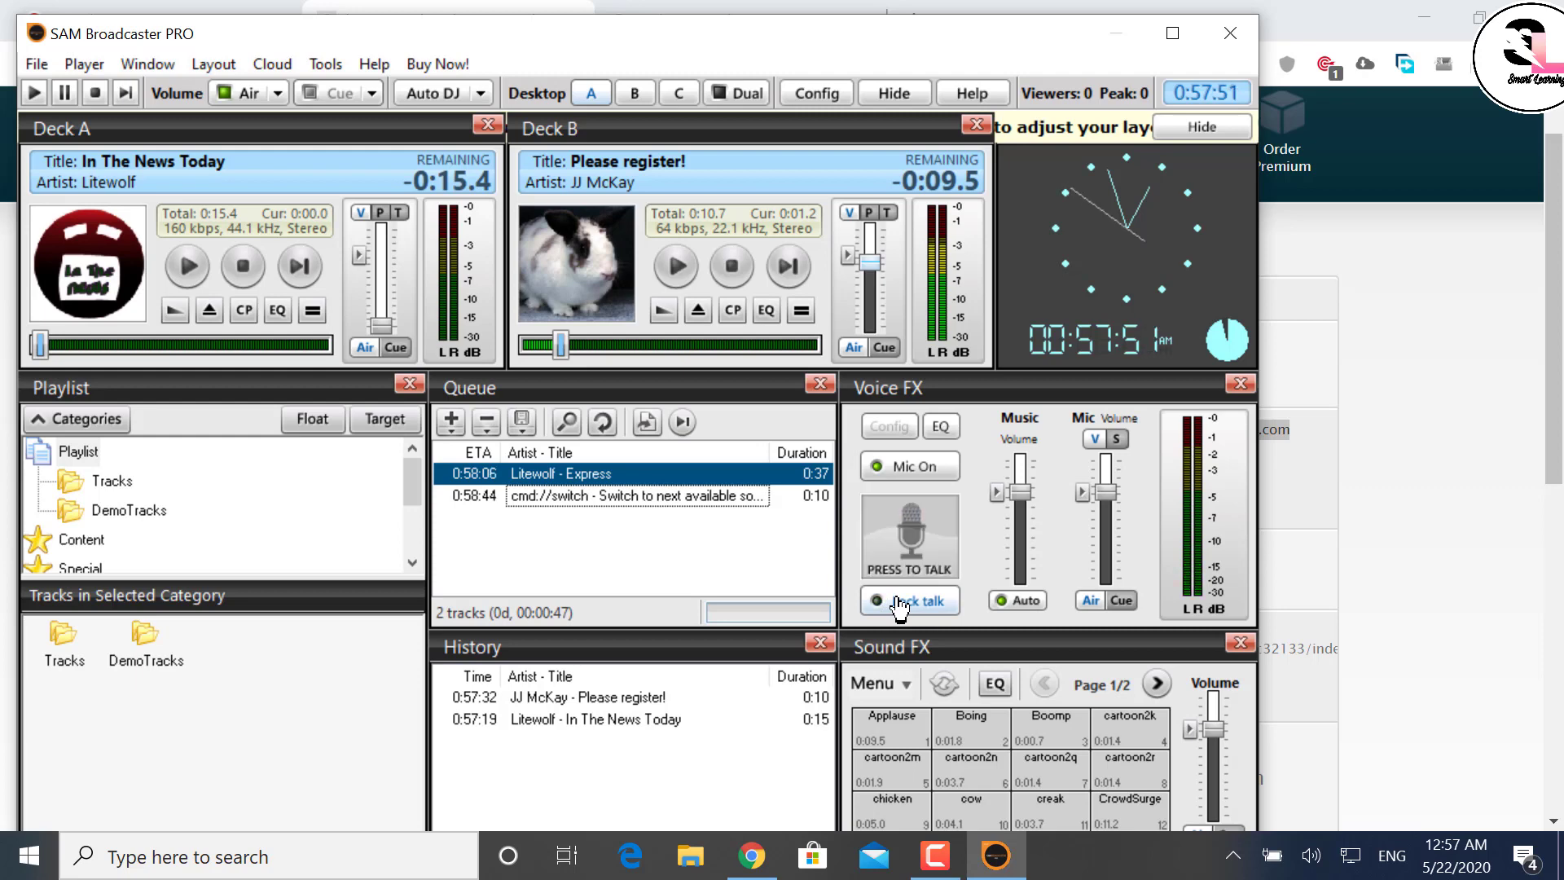
left_click(899, 605)
left_click(900, 605)
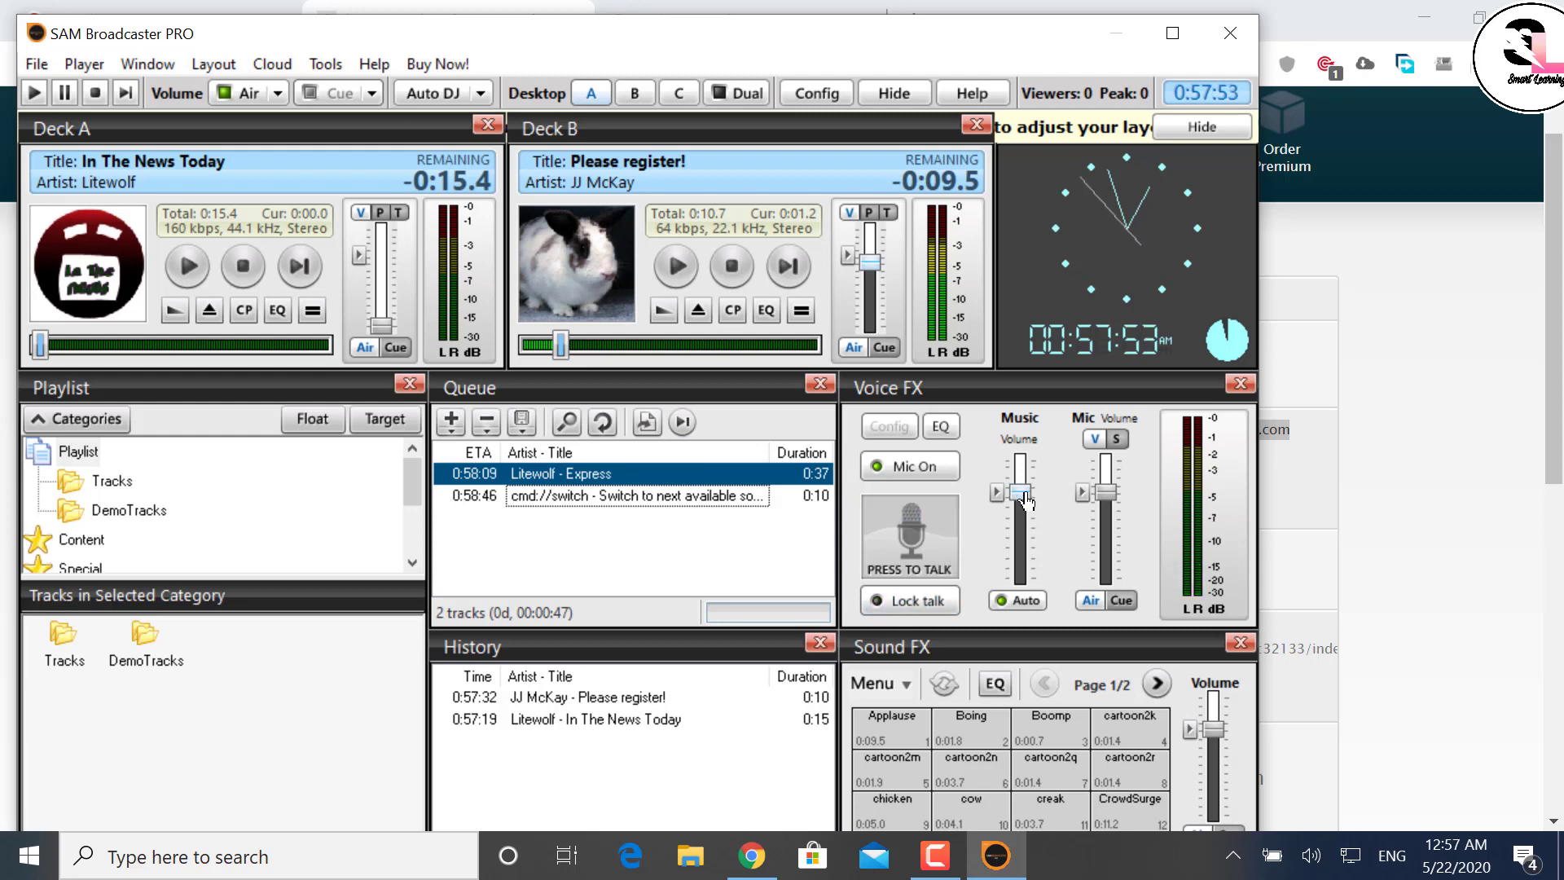
Set the Voice FX mic volume to about -1.2 dB and the music volume to about +0.2 dB.
mouse_move(1024, 502)
left_mouse_down()
mouse_move(1037, 574)
mouse_move(1024, 503)
left_mouse_up()
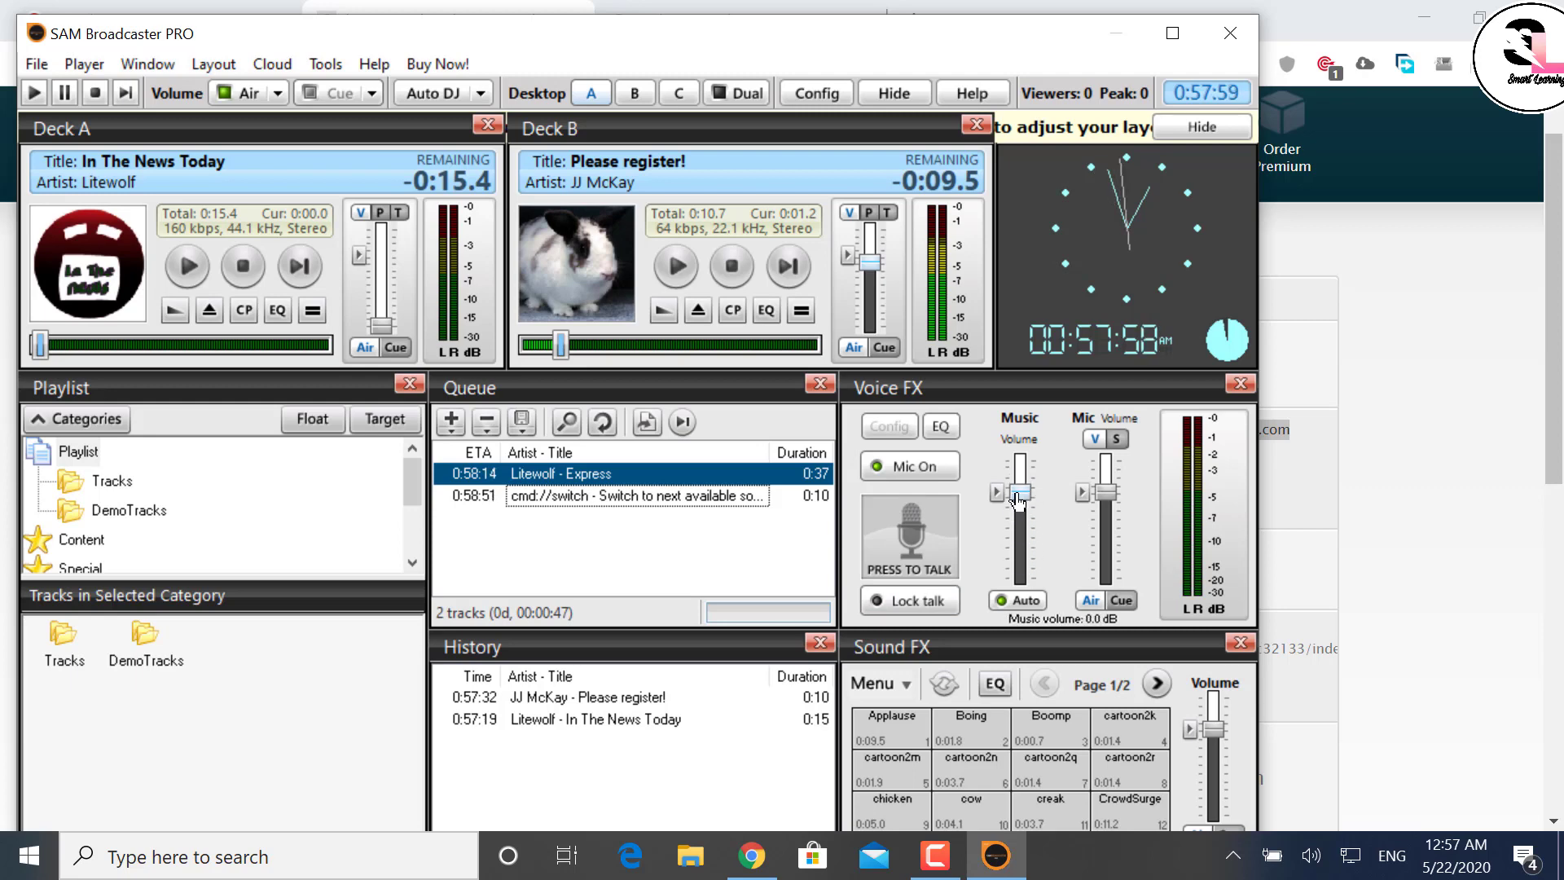
left_click_drag(1018, 501, 1109, 505)
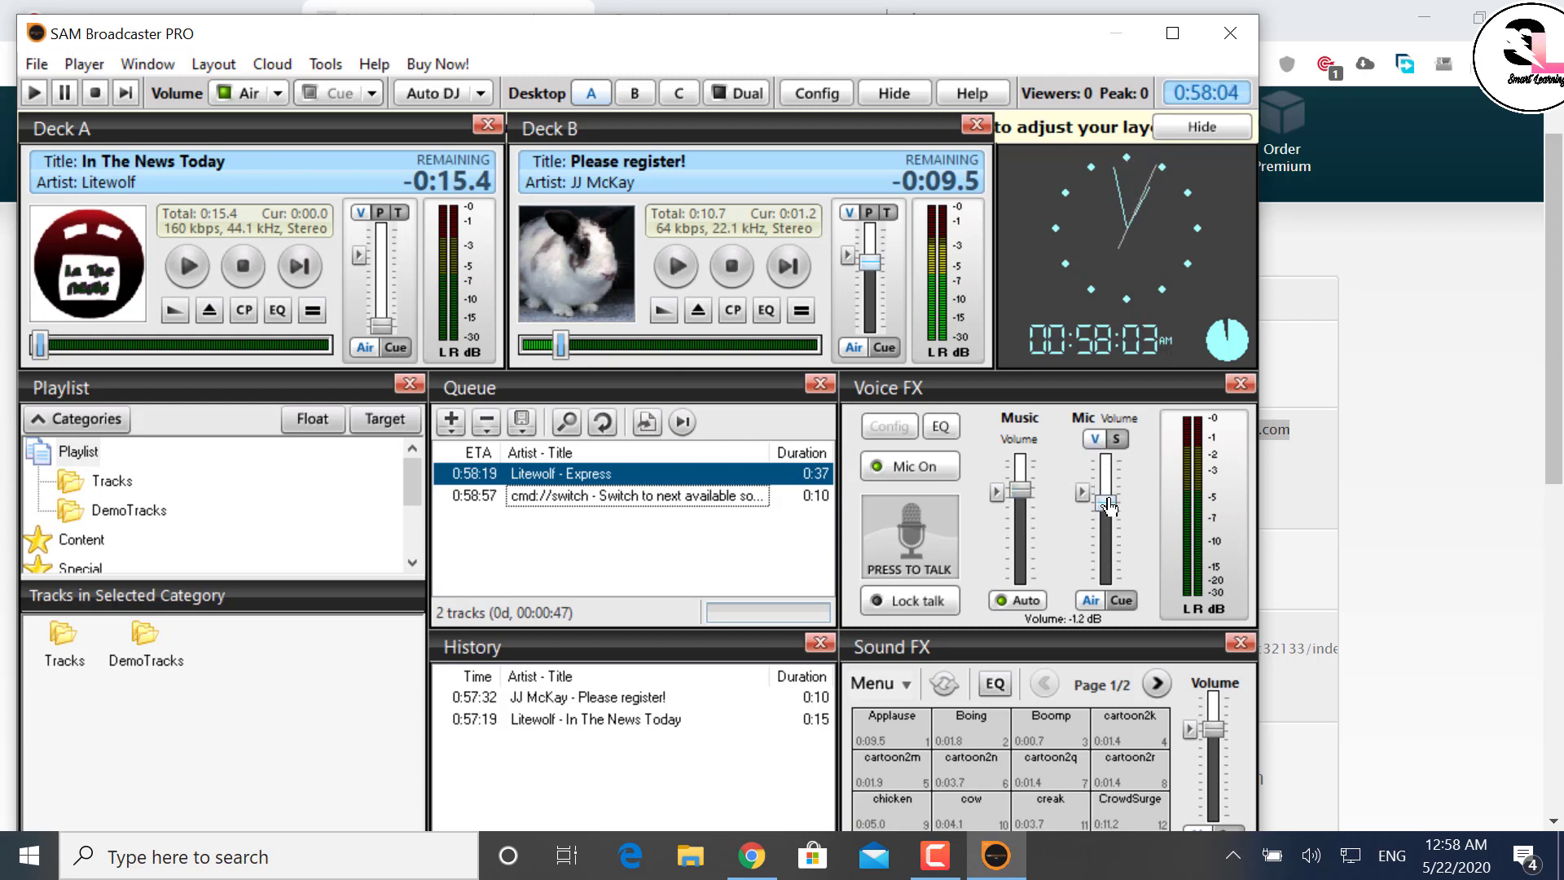
left_click(1020, 492)
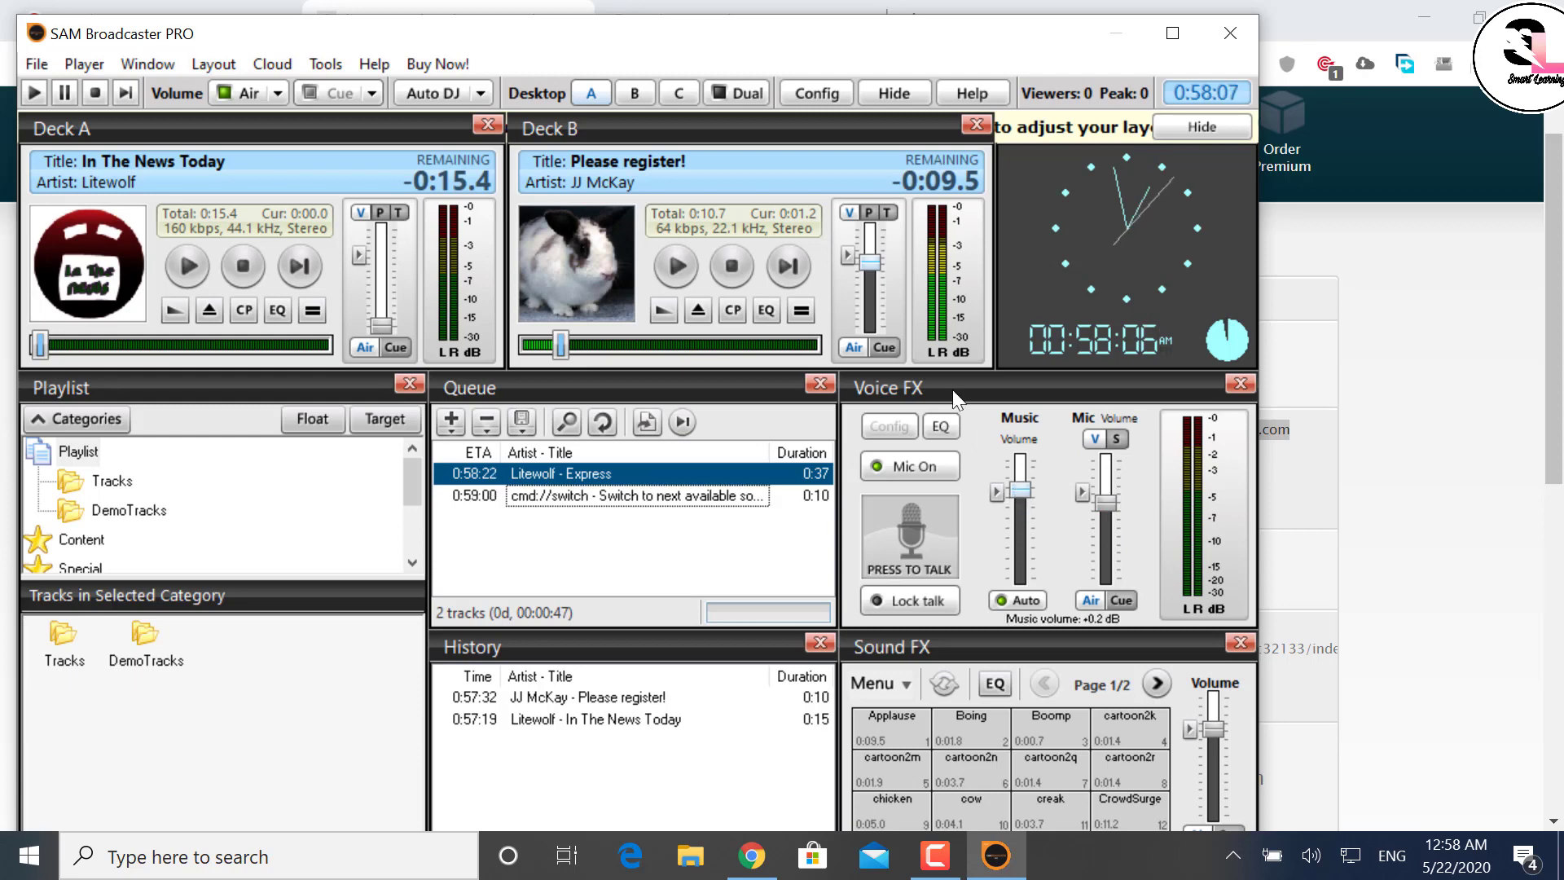
Raise Deck B's volume slightly and play "In The News Today" on Deck A with its volume at about -17.2 dB.
mouse_move(870, 274)
left_mouse_down()
mouse_move(868, 300)
mouse_move(865, 276)
left_mouse_up()
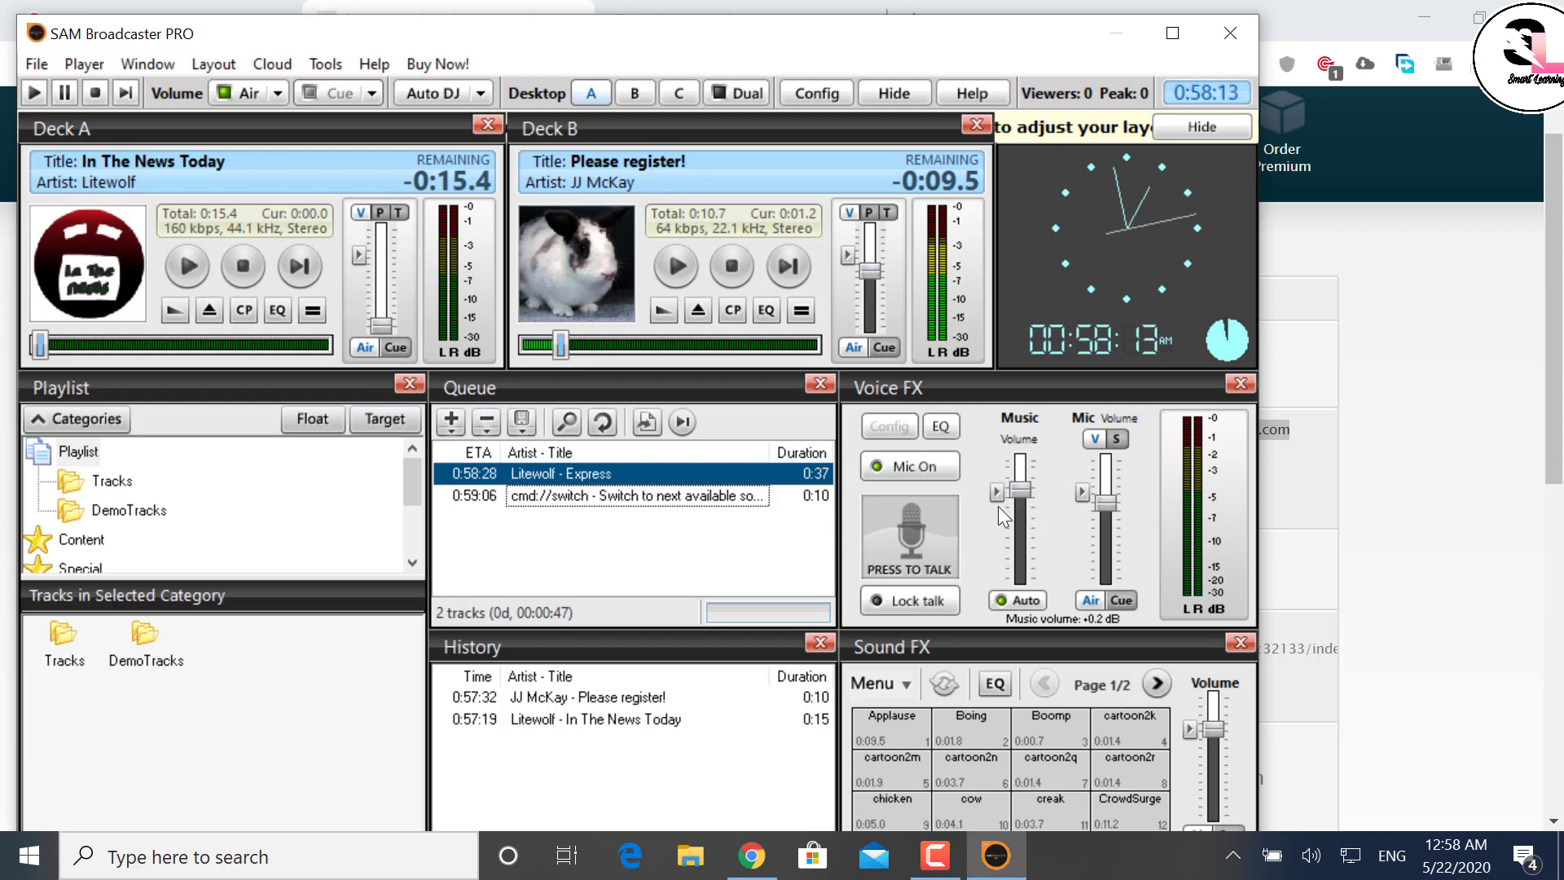
left_click_drag(862, 256, 871, 258)
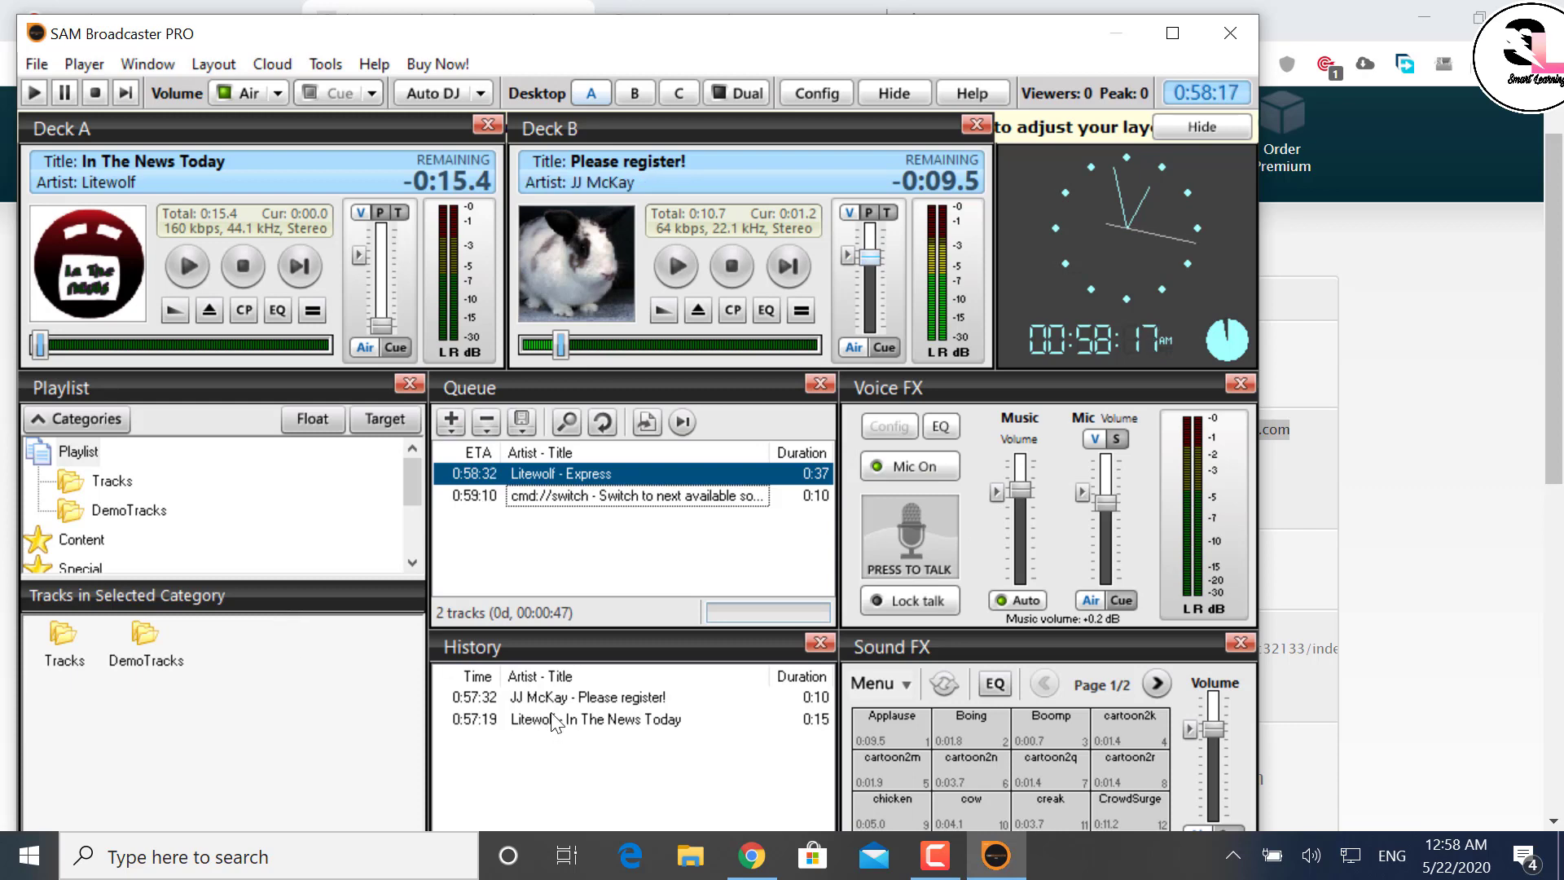
left_click(187, 265)
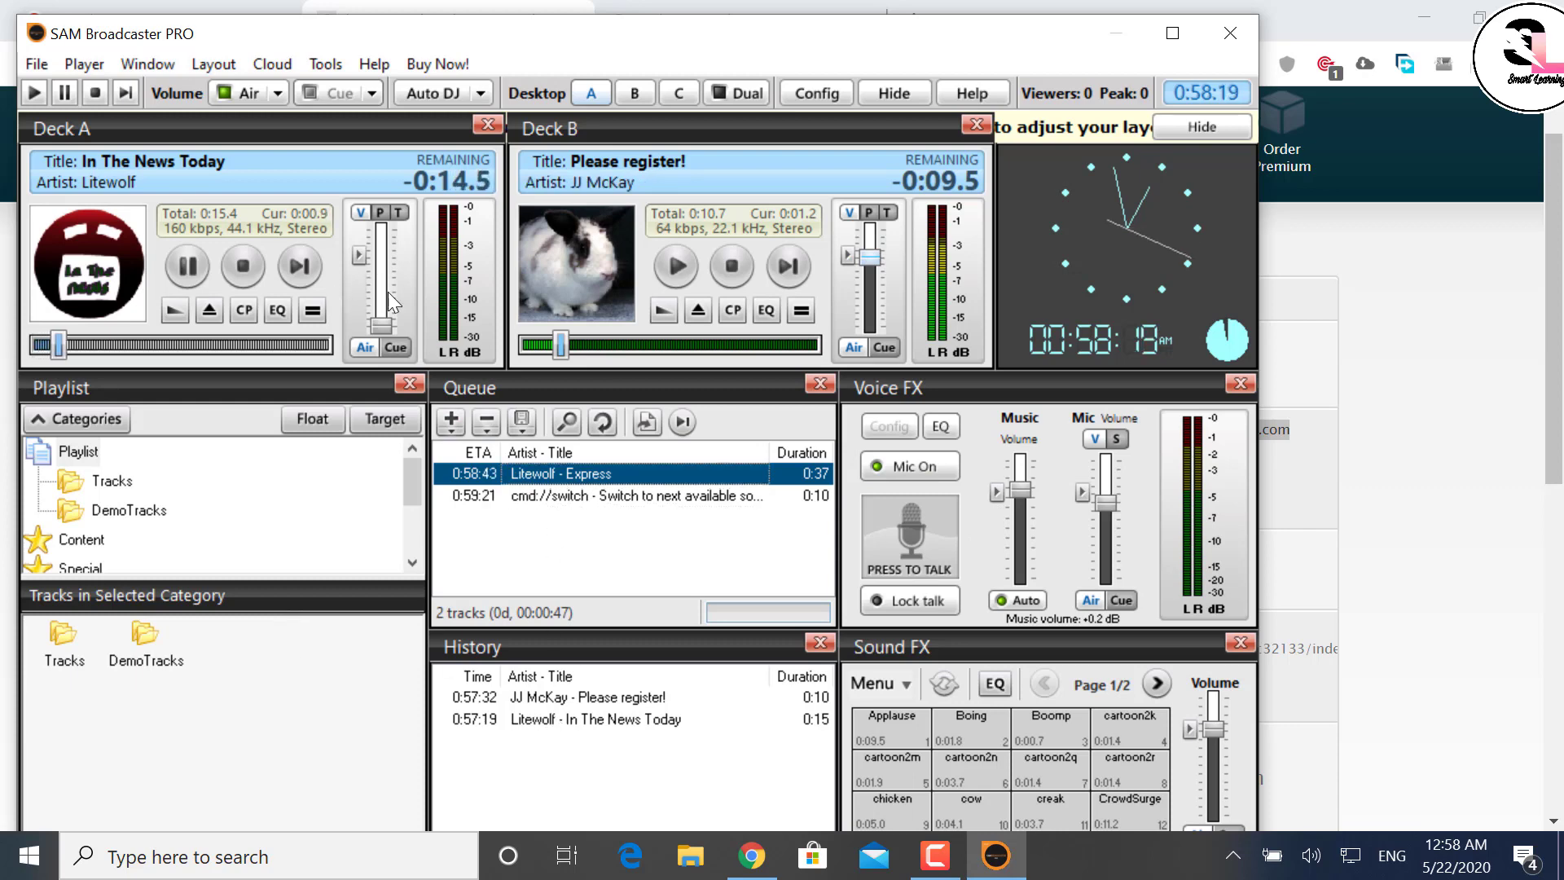
scroll(381, 324, "up", 2)
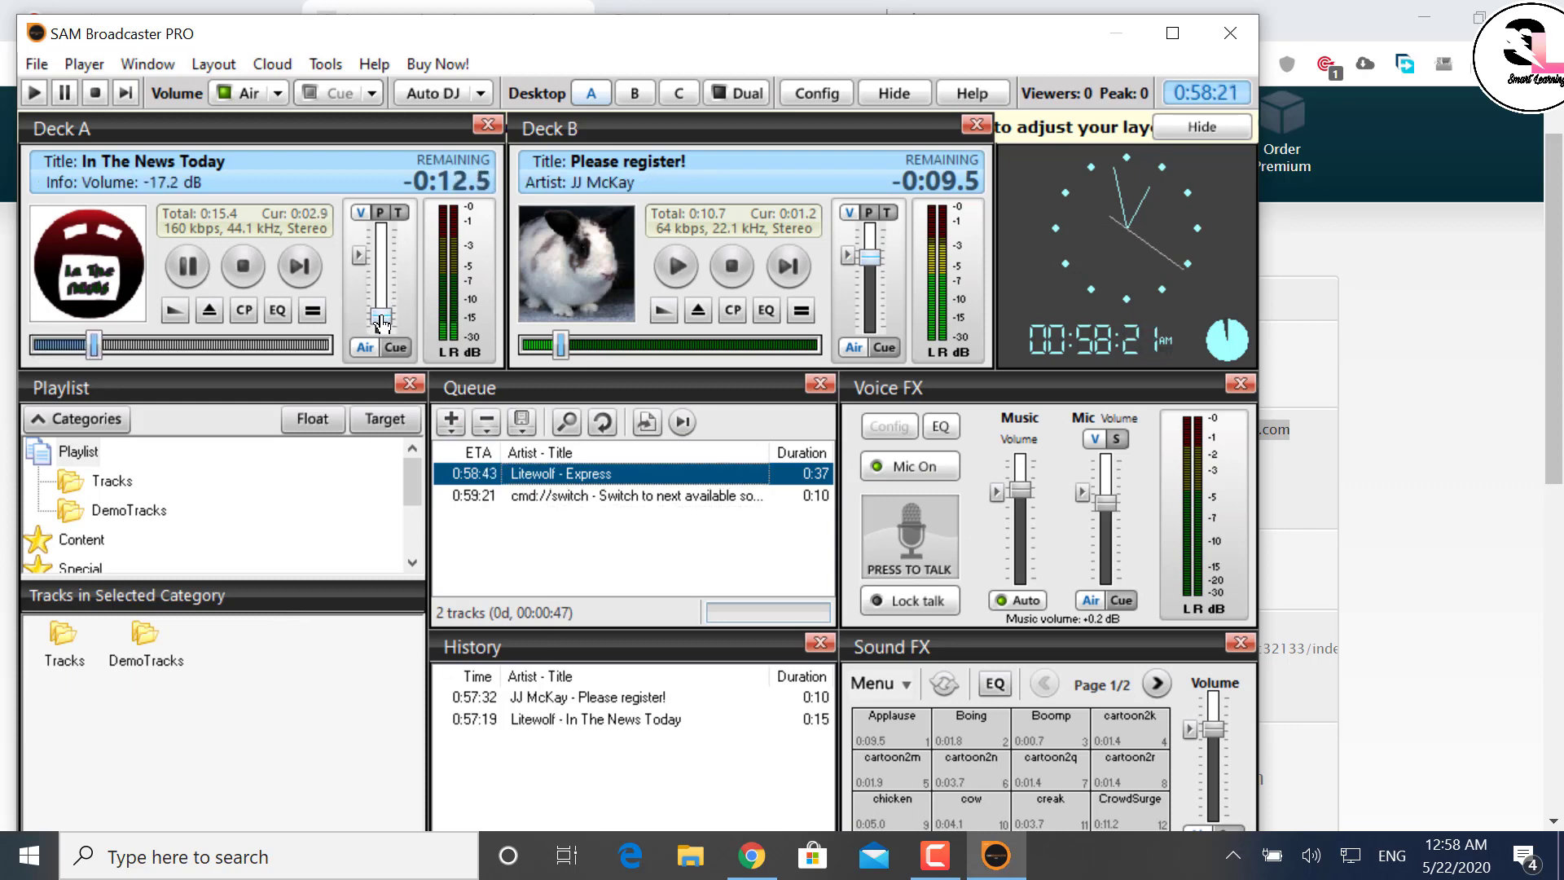
Switch to Chrome, reload the radio station's public page, restart its live player and view the Recently Played list.
left_click(1425, 330)
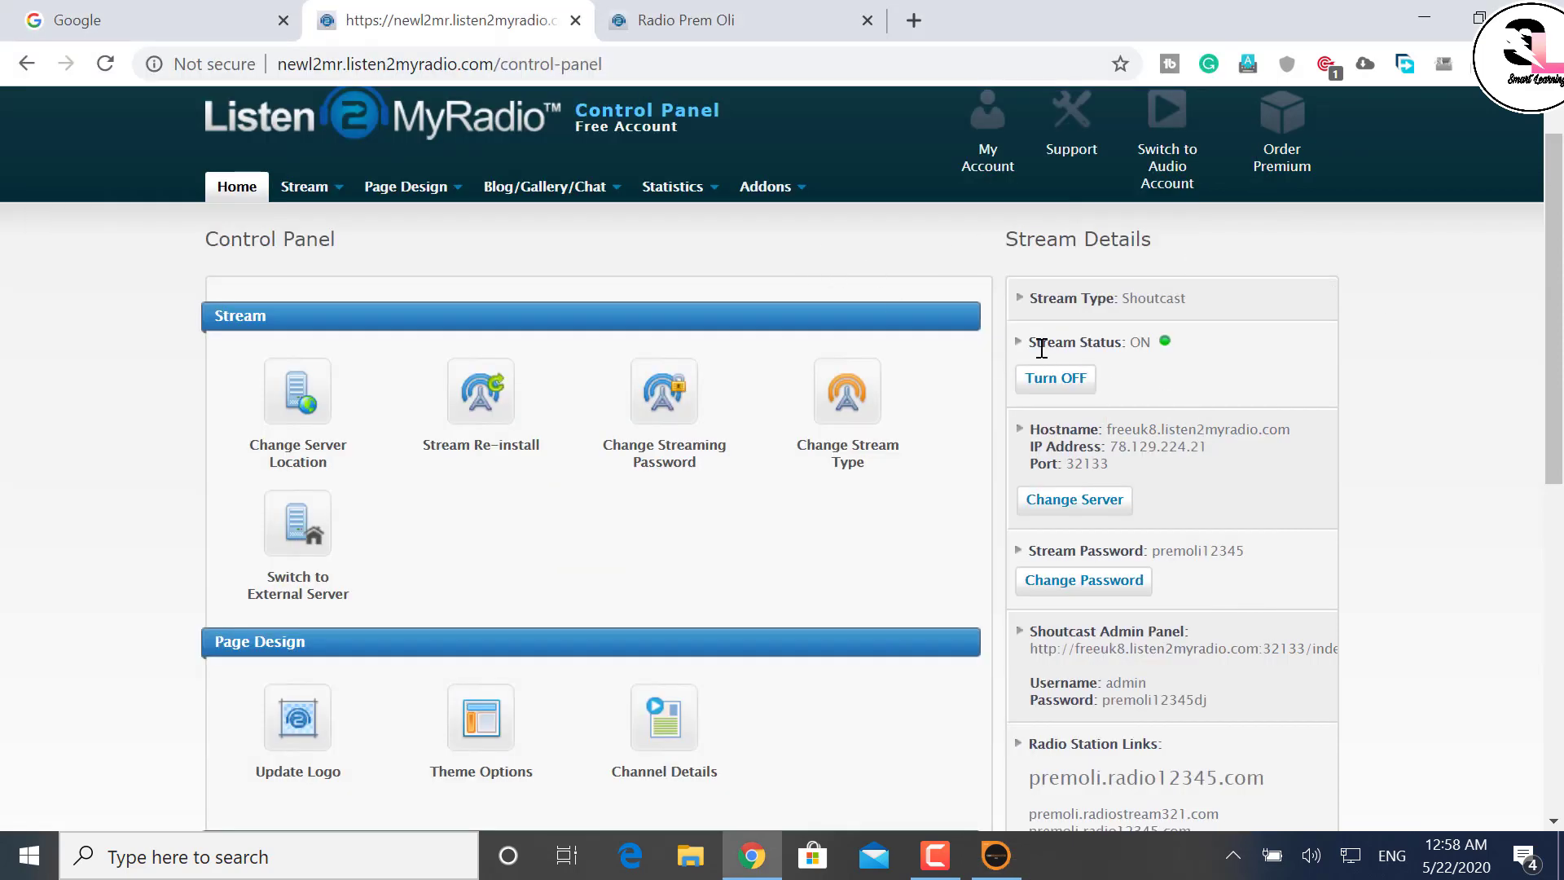
left_click(770, 11)
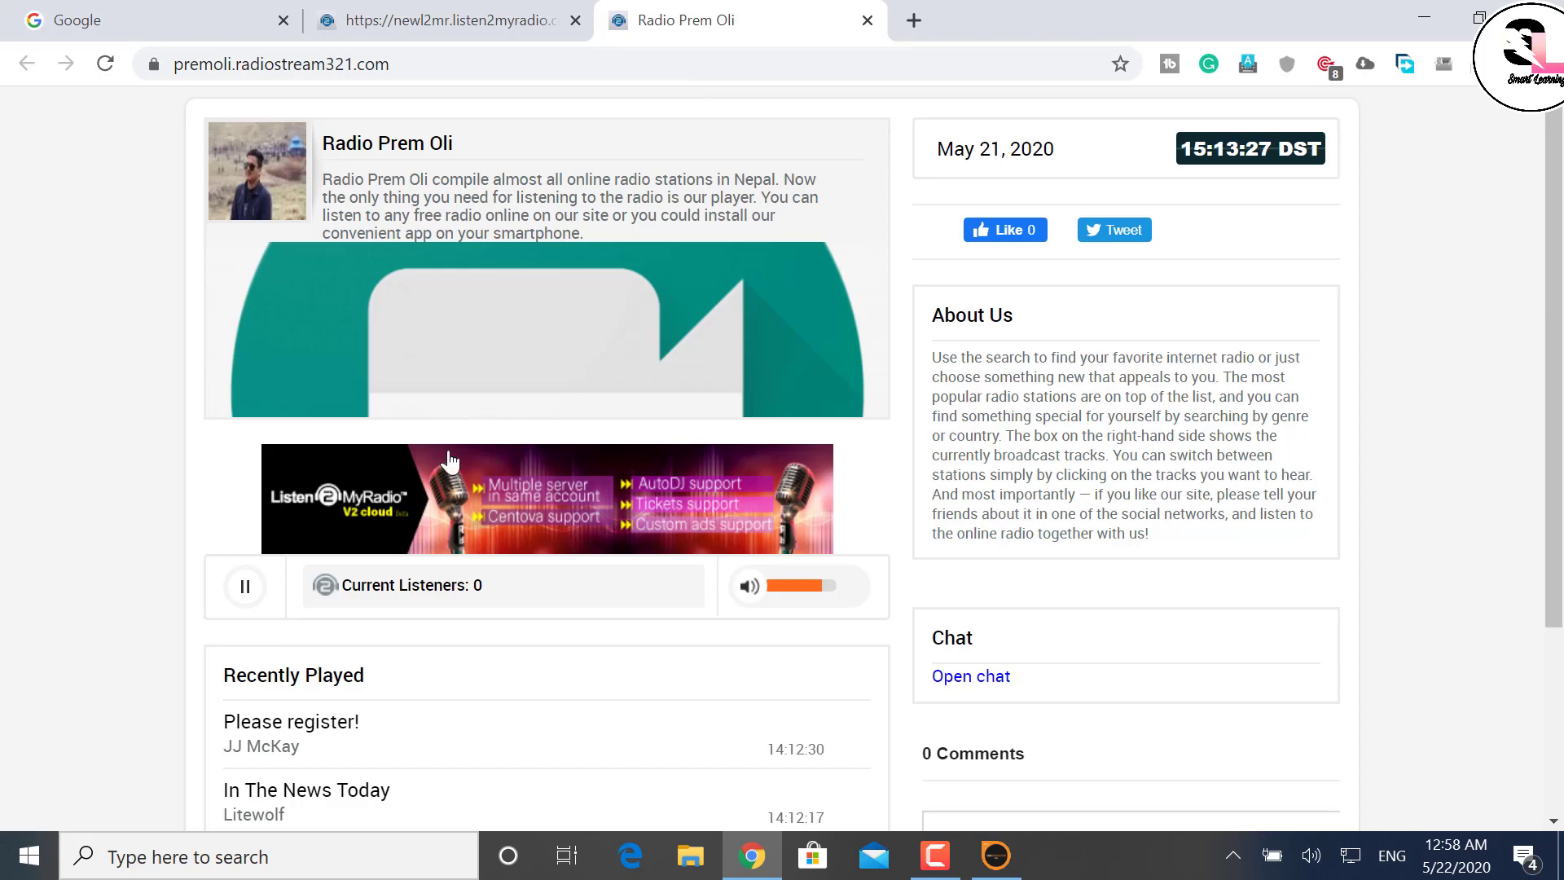
left_click(105, 63)
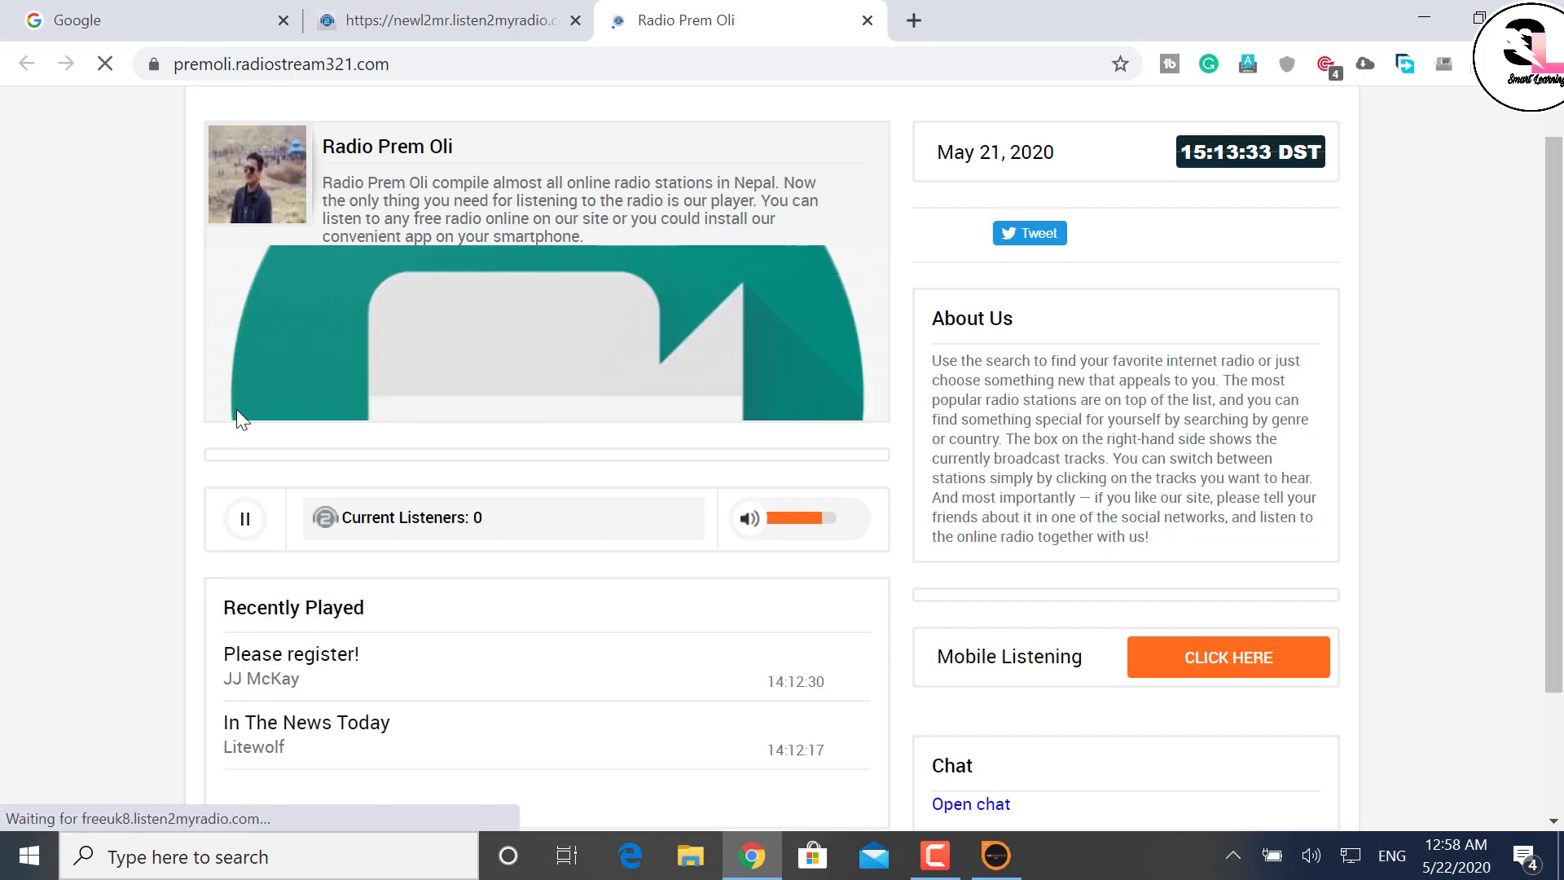
right_click(247, 522)
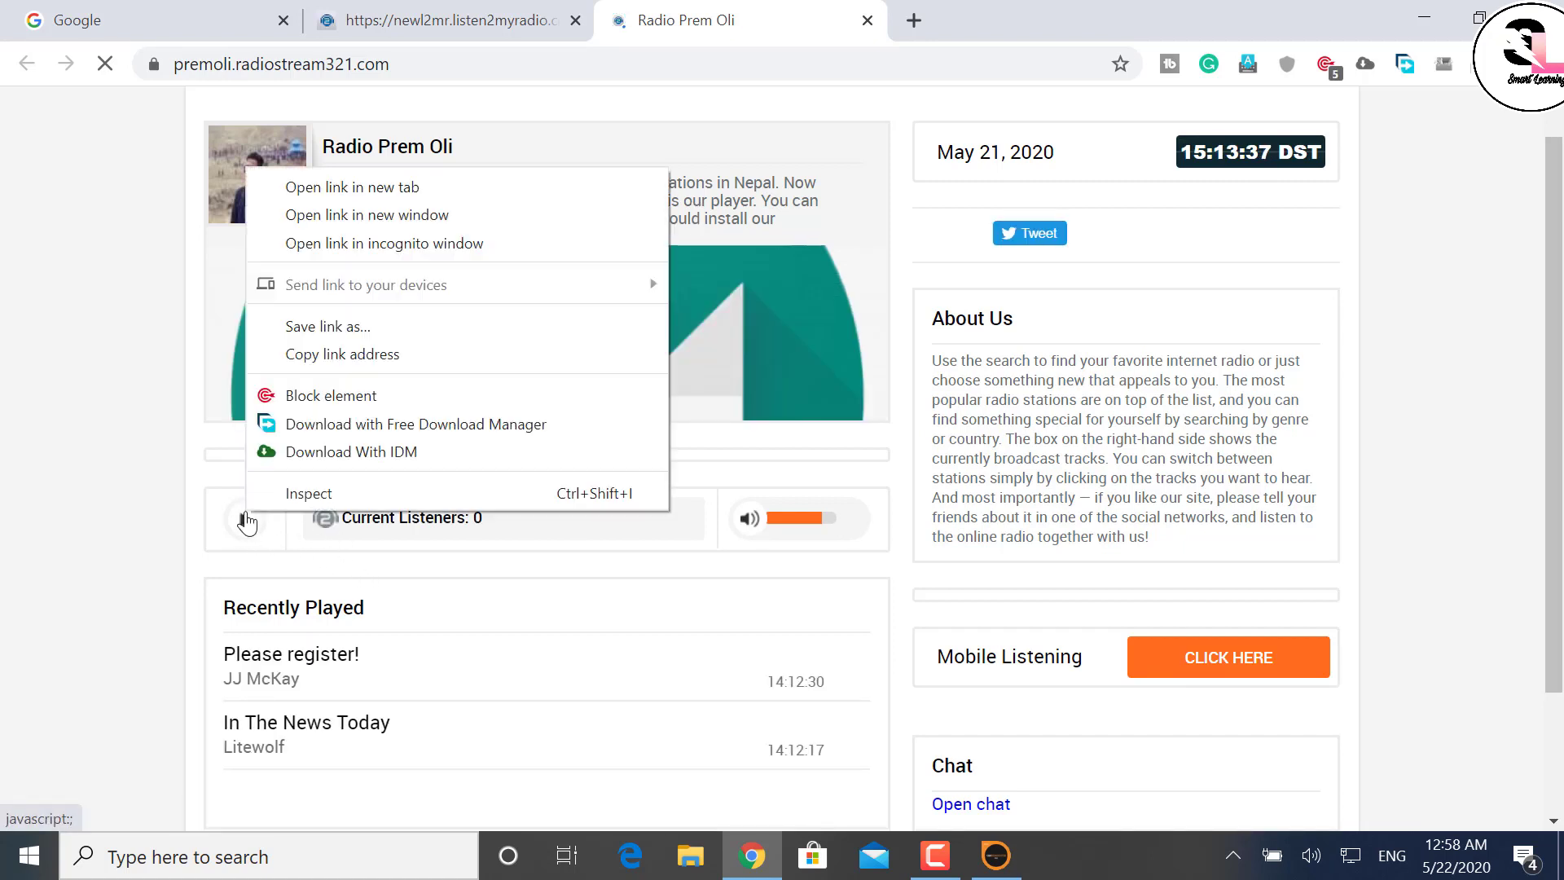
key("Escape")
left_click(247, 528)
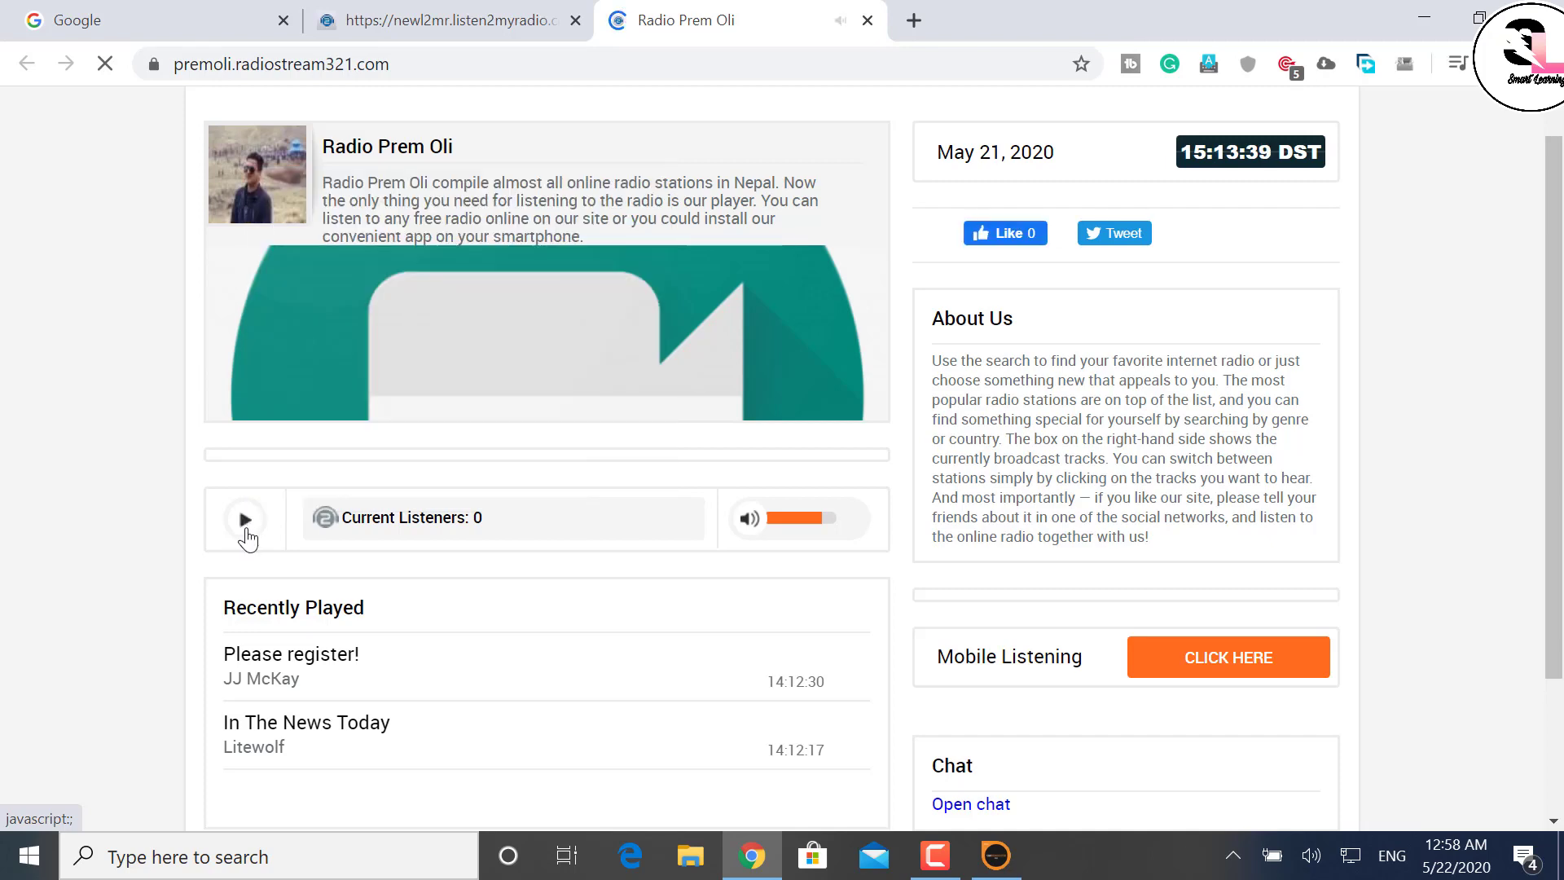
left_click(245, 562)
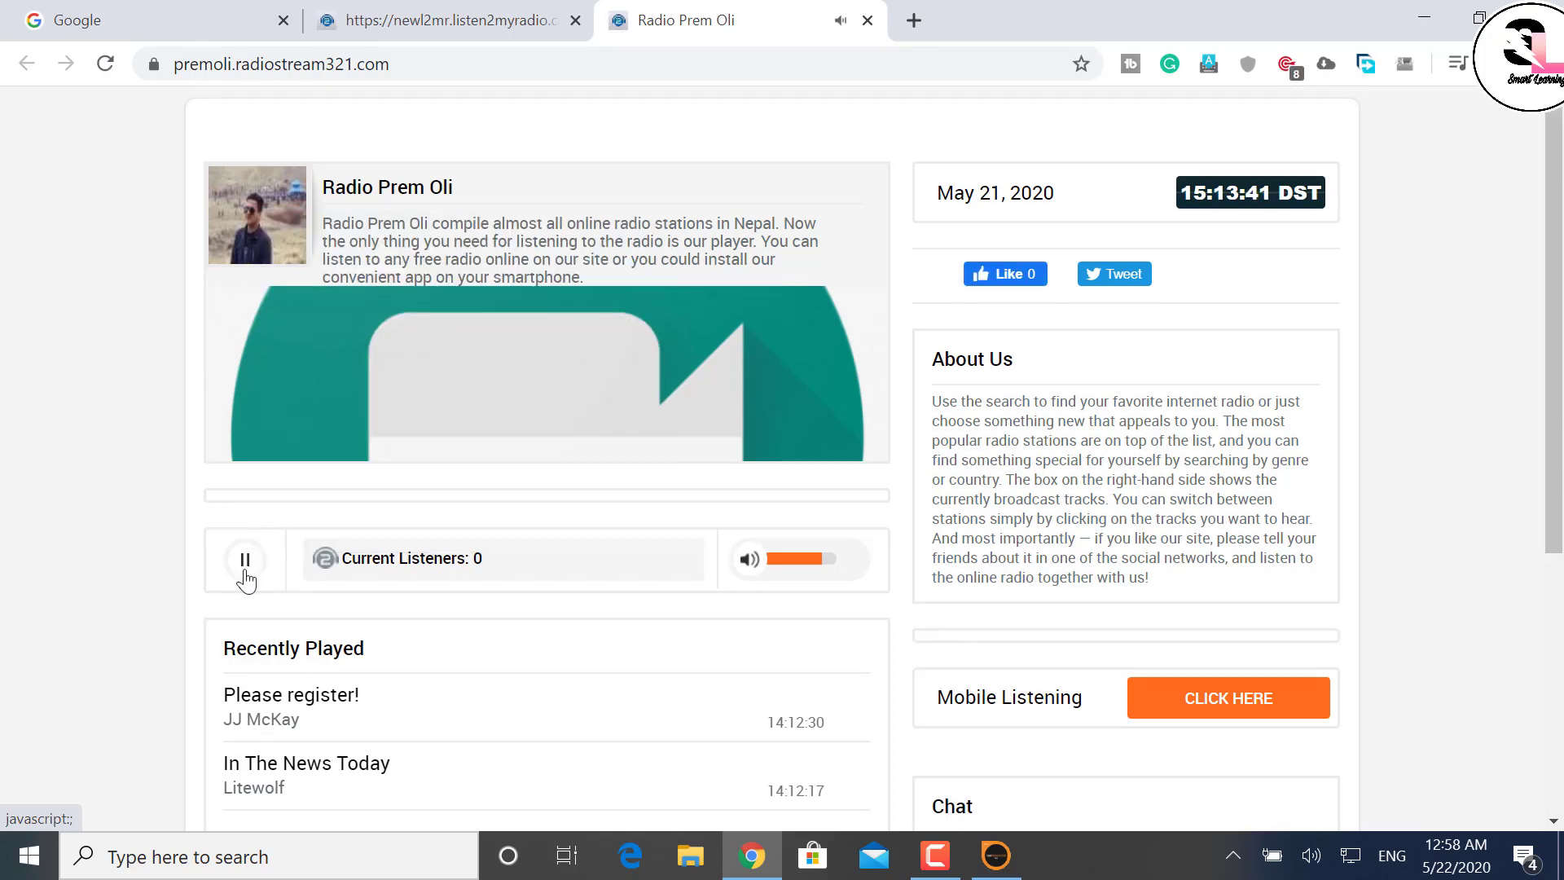
scroll(247, 580, "down", 2)
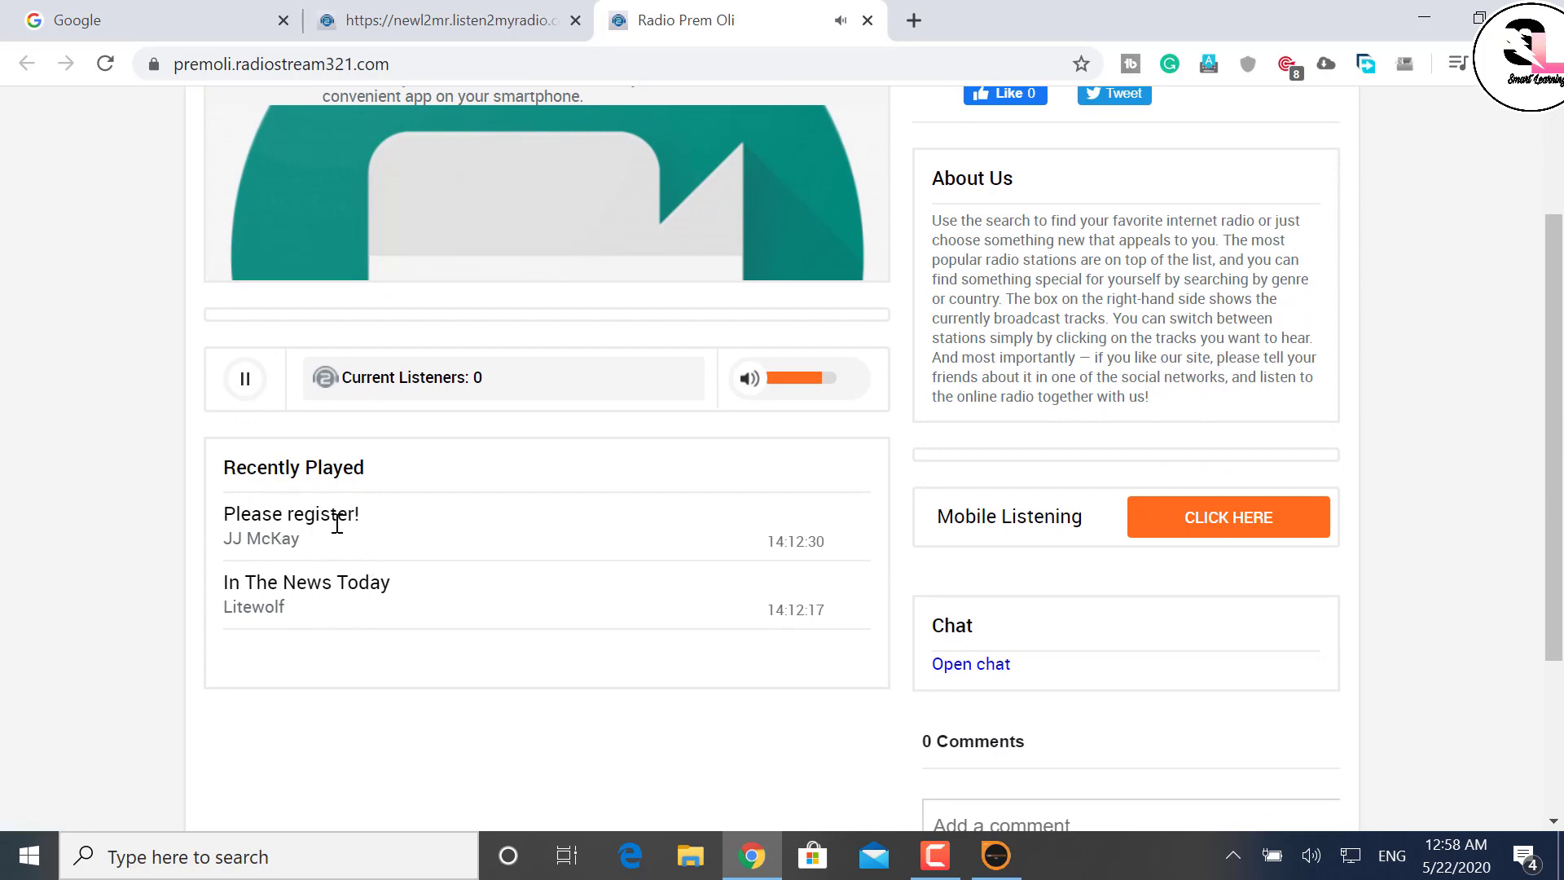
Switch to SAM Broadcaster, pause "Express" on Deck A, and check the station page and Listen2MyRadio control panel in Chrome.
left_click(995, 855)
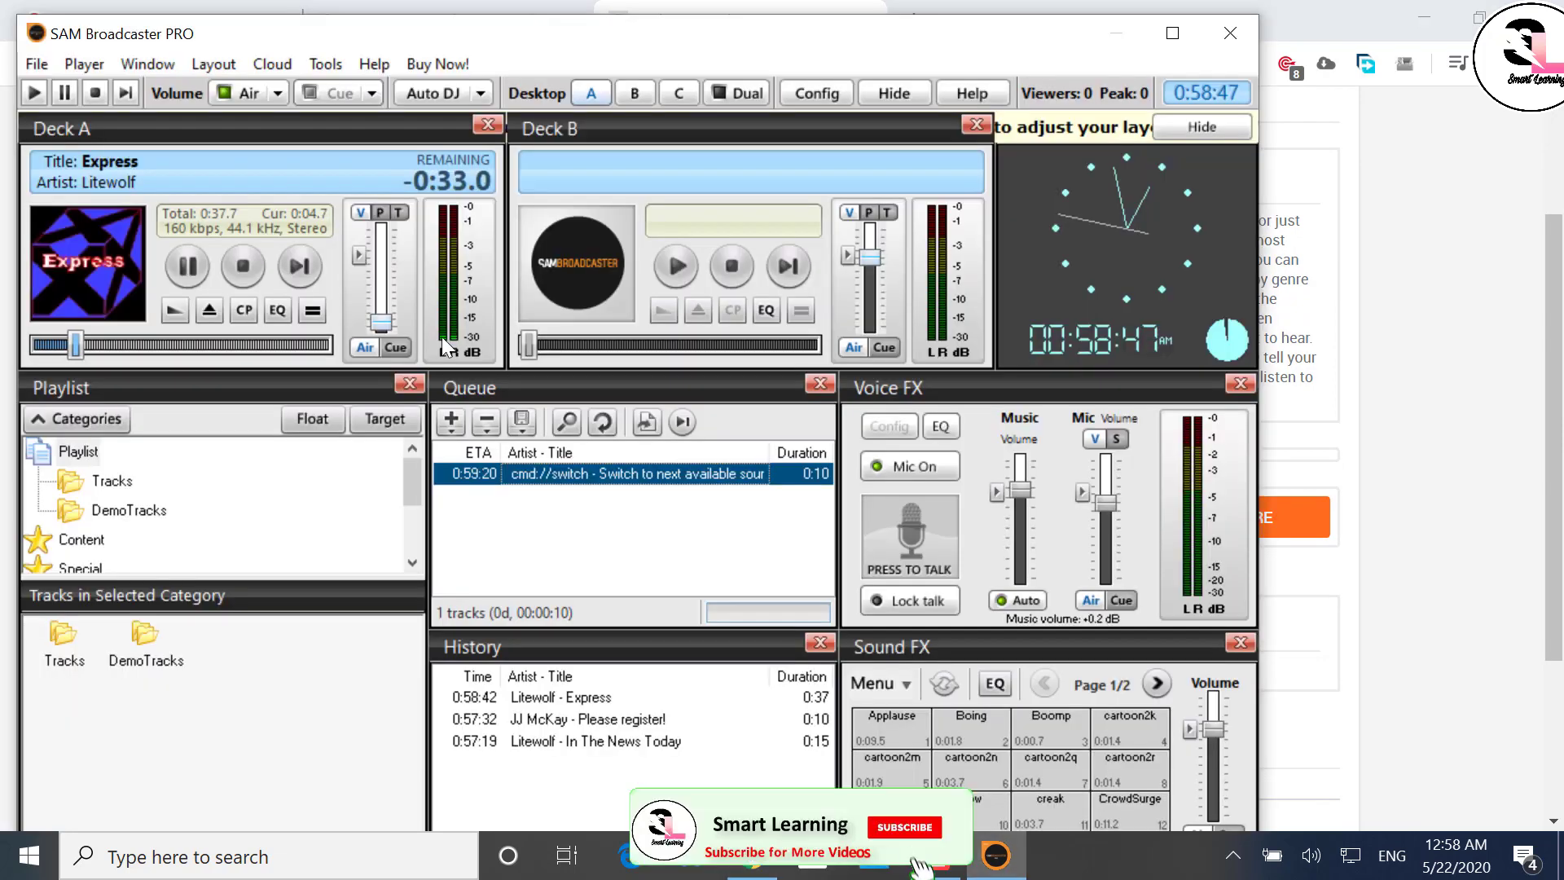
left_click(204, 262)
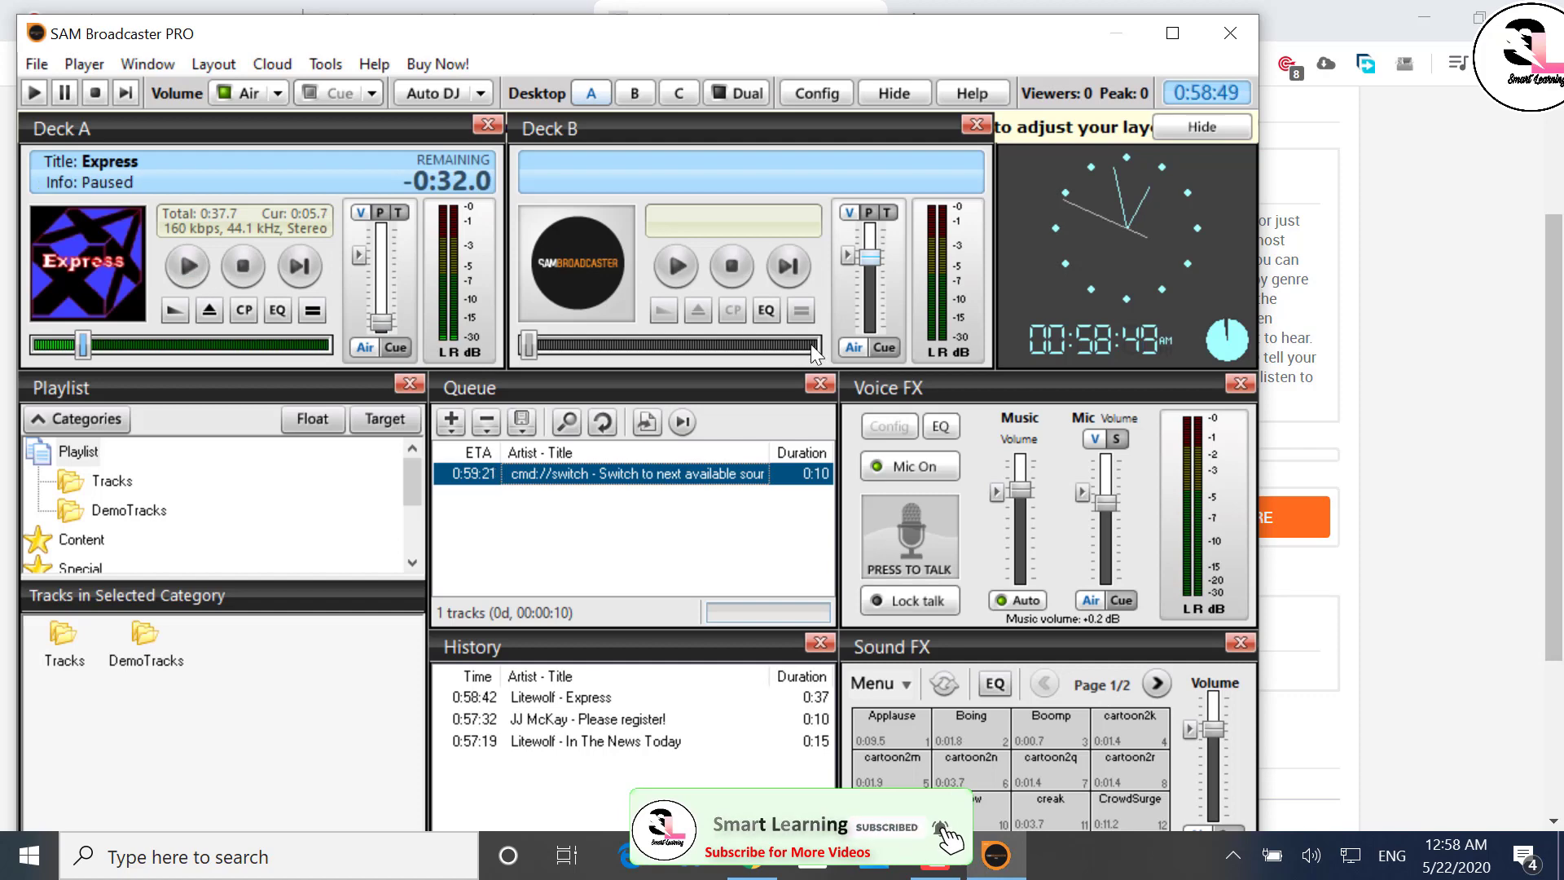
left_click(1440, 291)
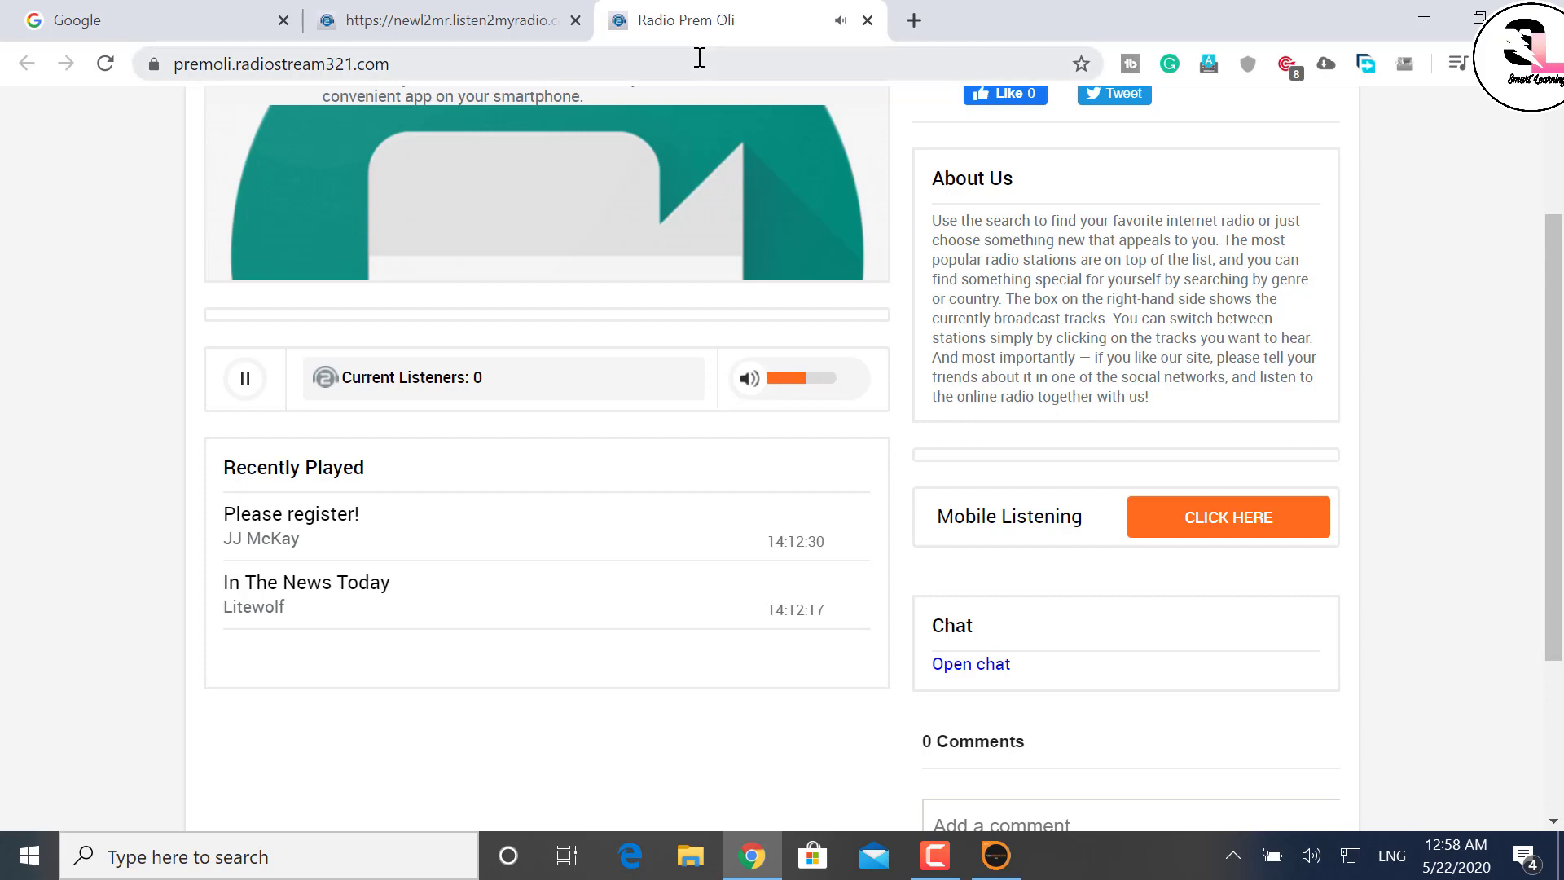
scroll(711, 167, "up", 3)
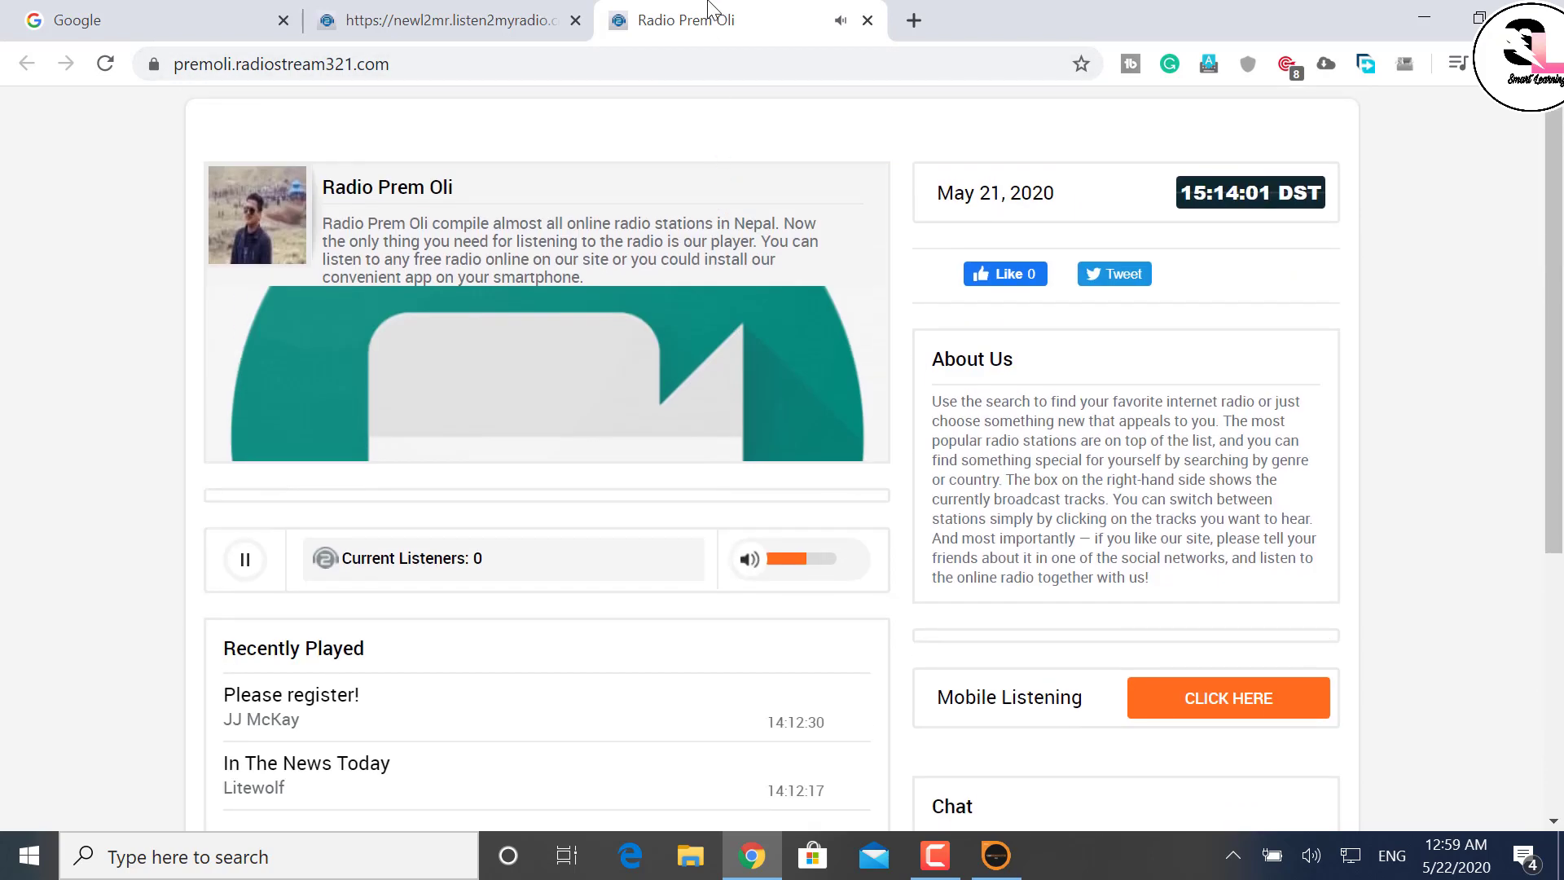
left_click(455, 16)
left_click(996, 855)
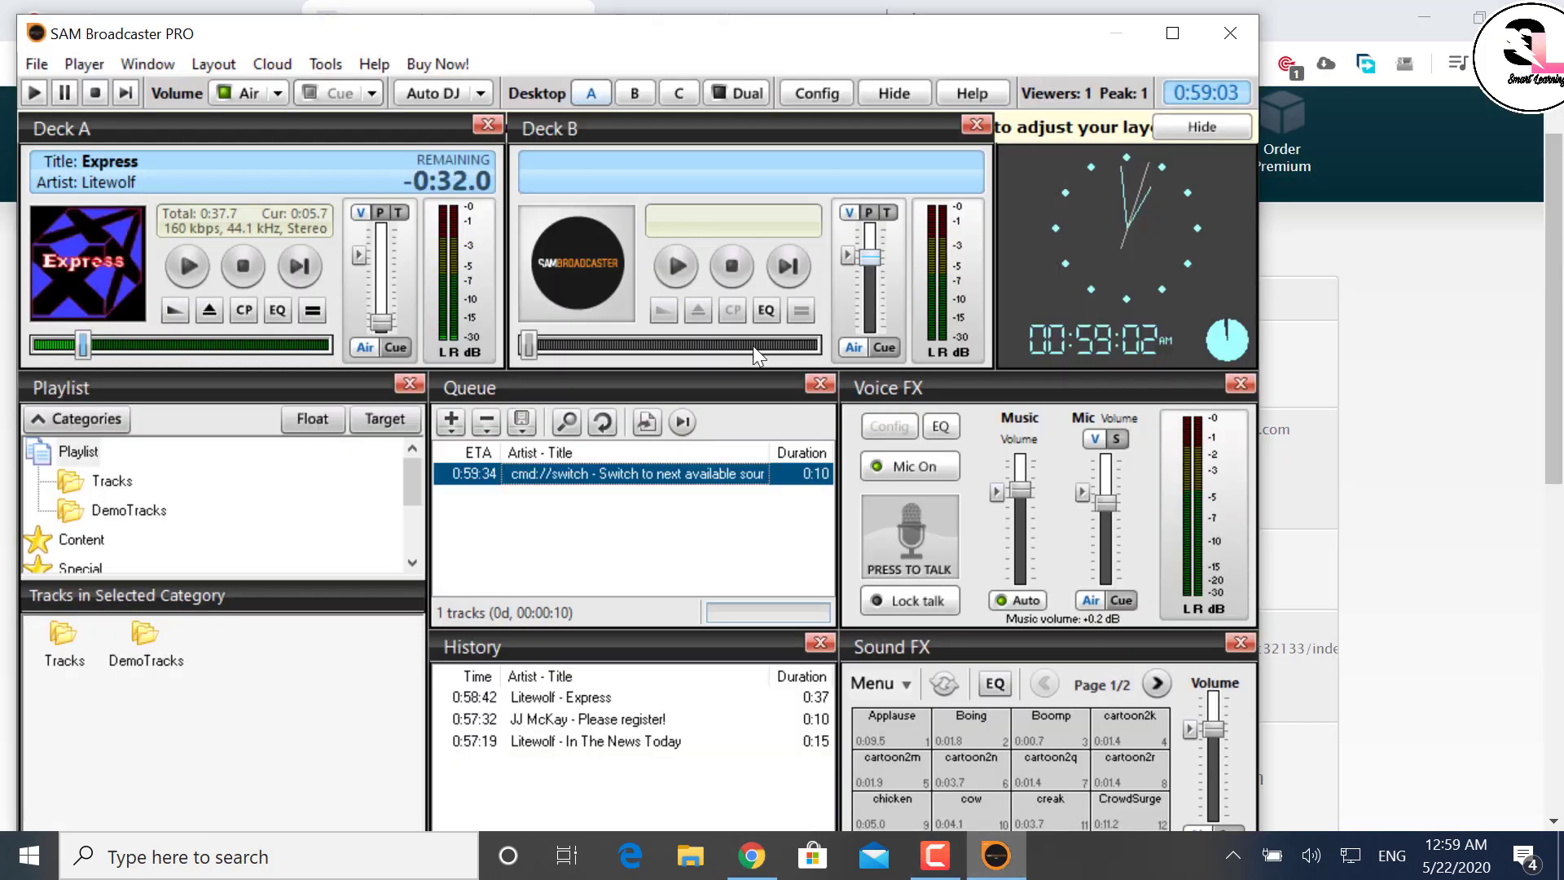
left_click(582, 534)
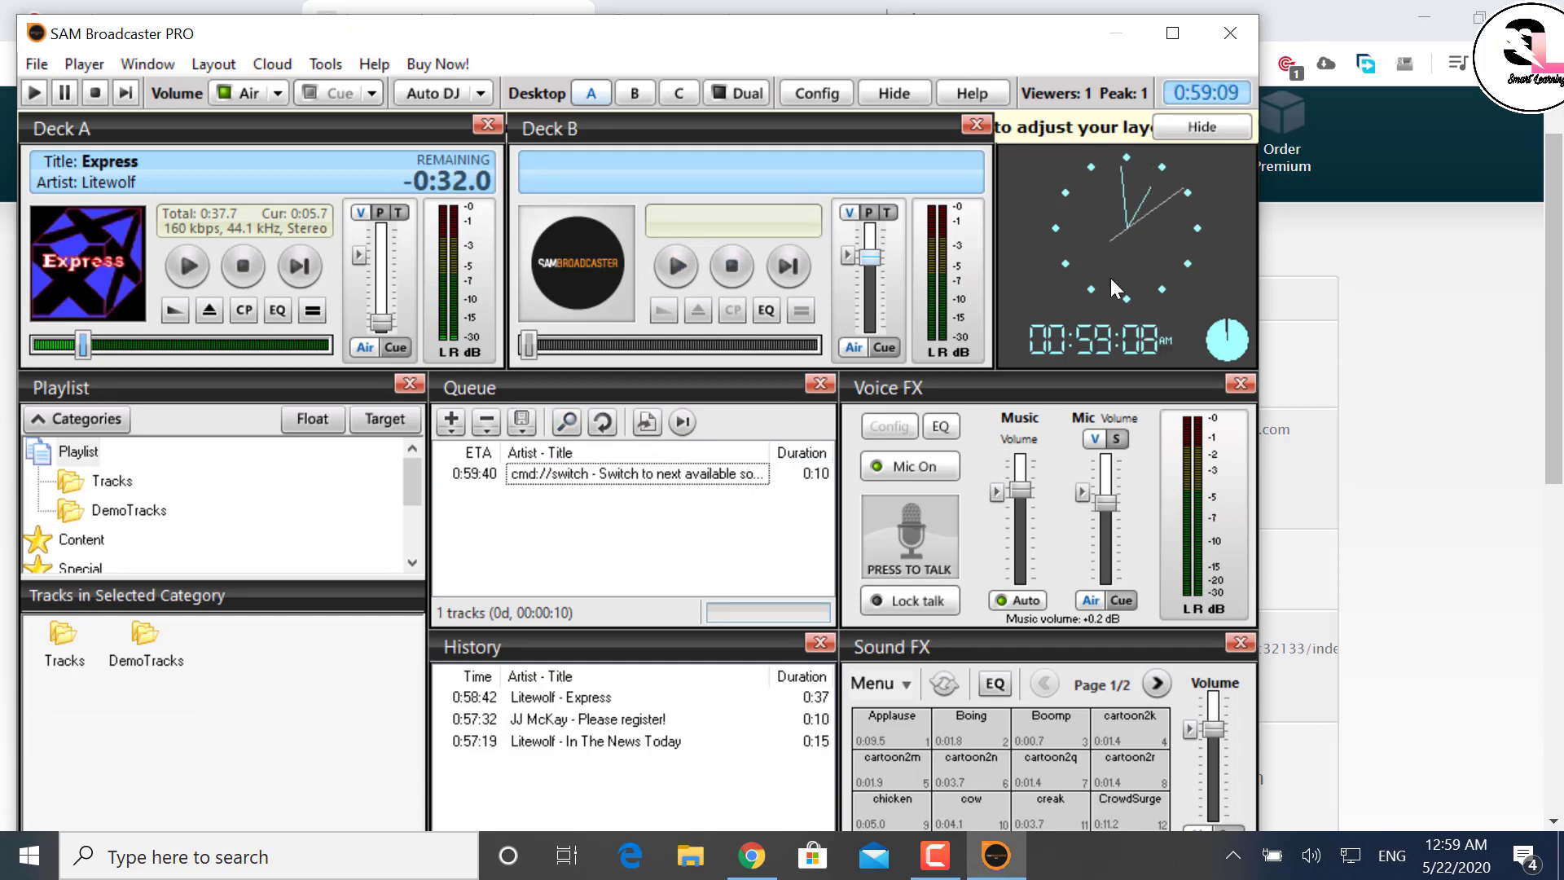
Pause the live player on the radio station's page in Chrome and minimize the browser.
left_click(1397, 325)
left_click(716, 19)
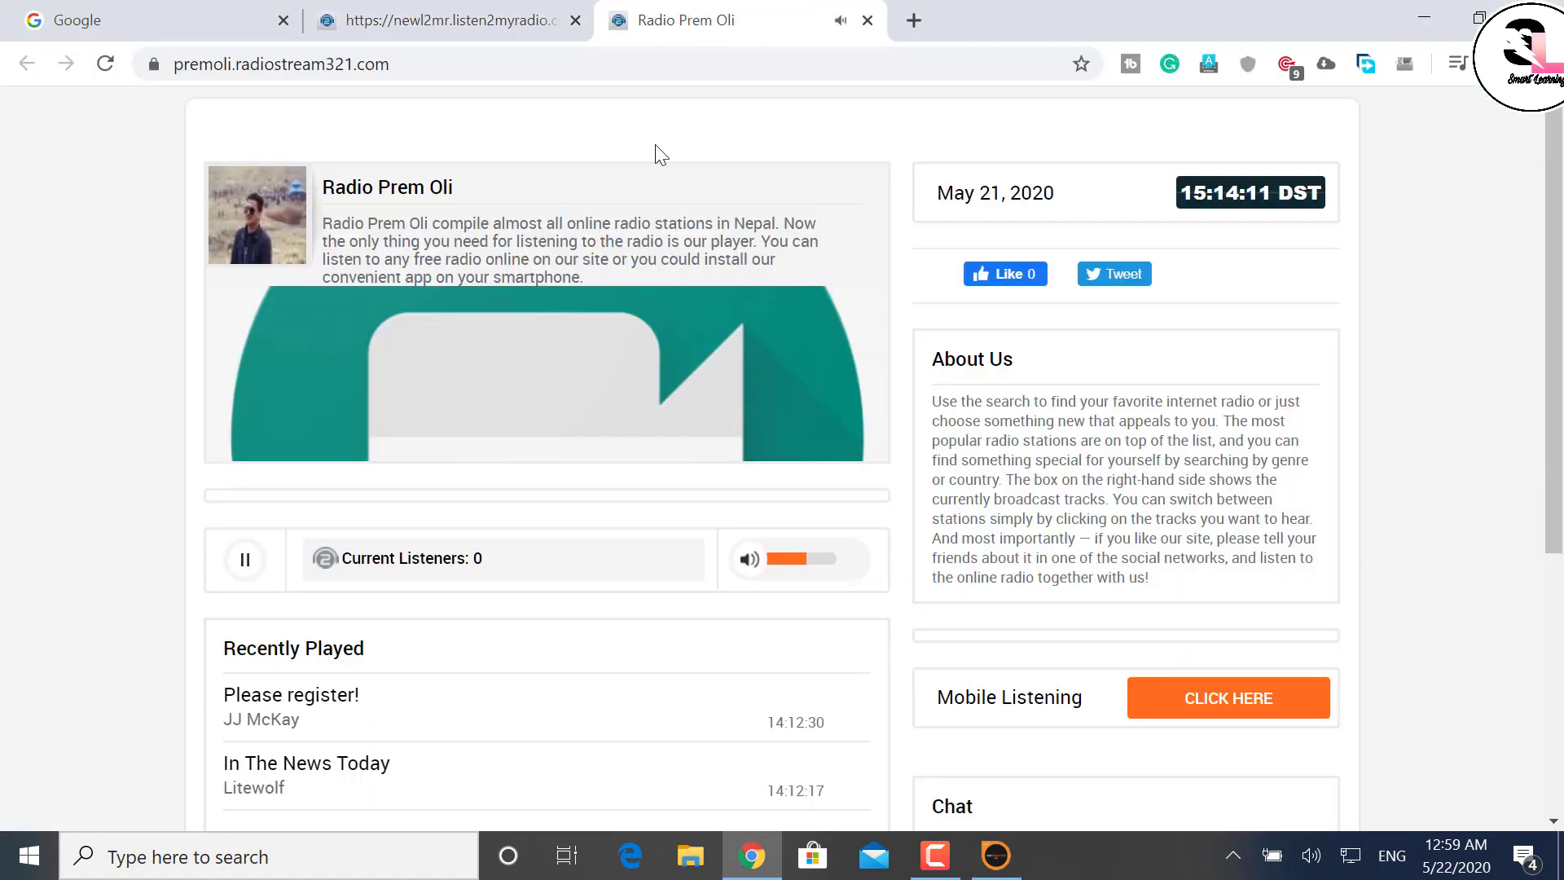
left_click(260, 564)
left_click(1423, 16)
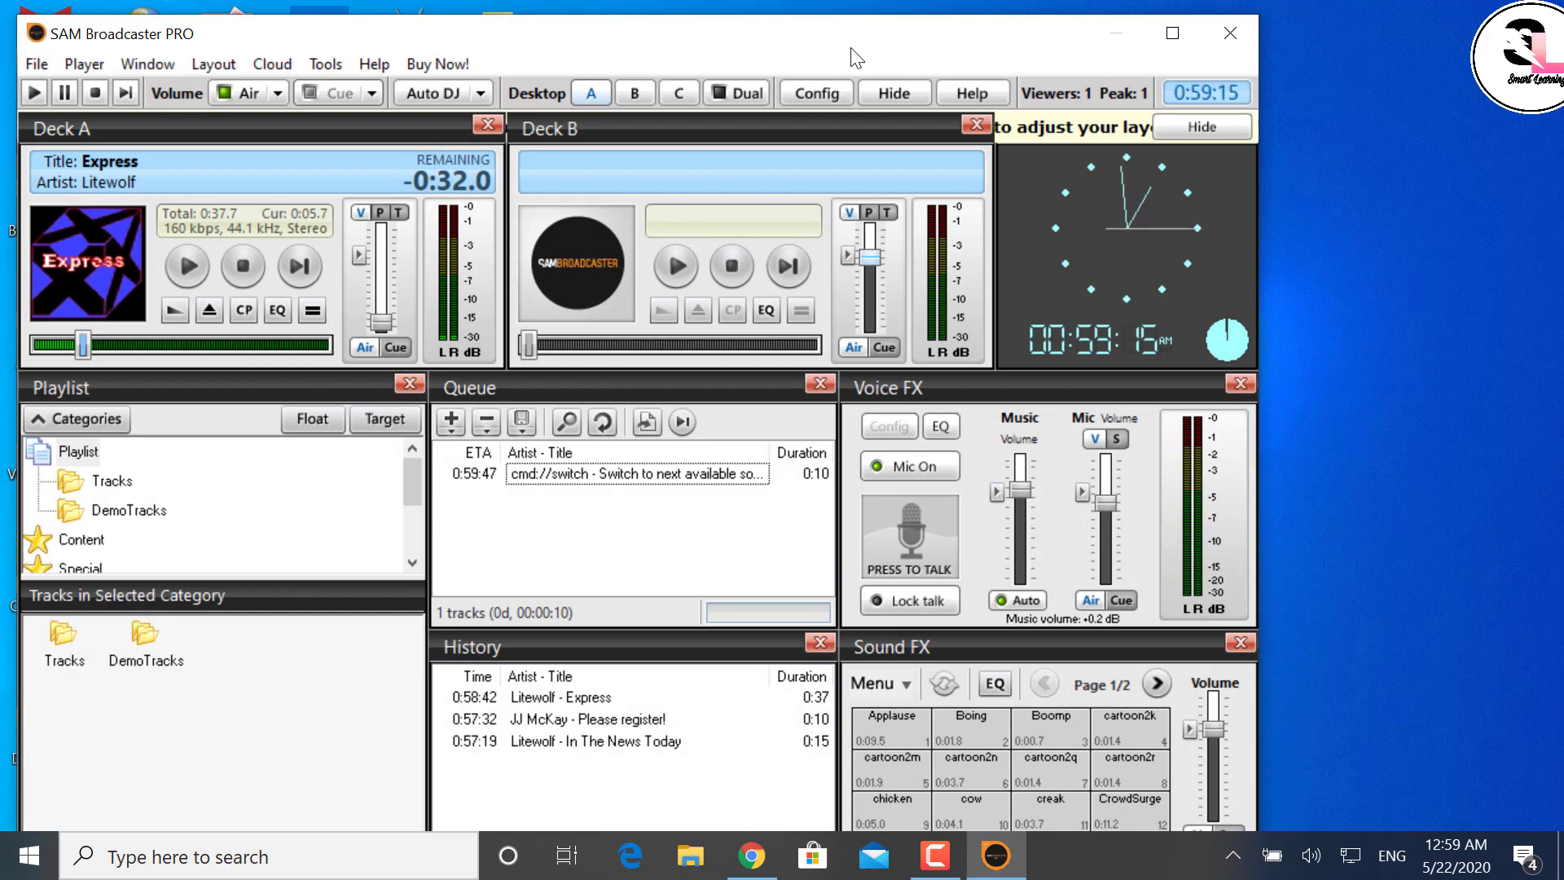
Open the Tracks category in SAM Broadcaster's Playlist and look through the remaining playlist categories.
left_click_drag(852, 49, 1319, 1)
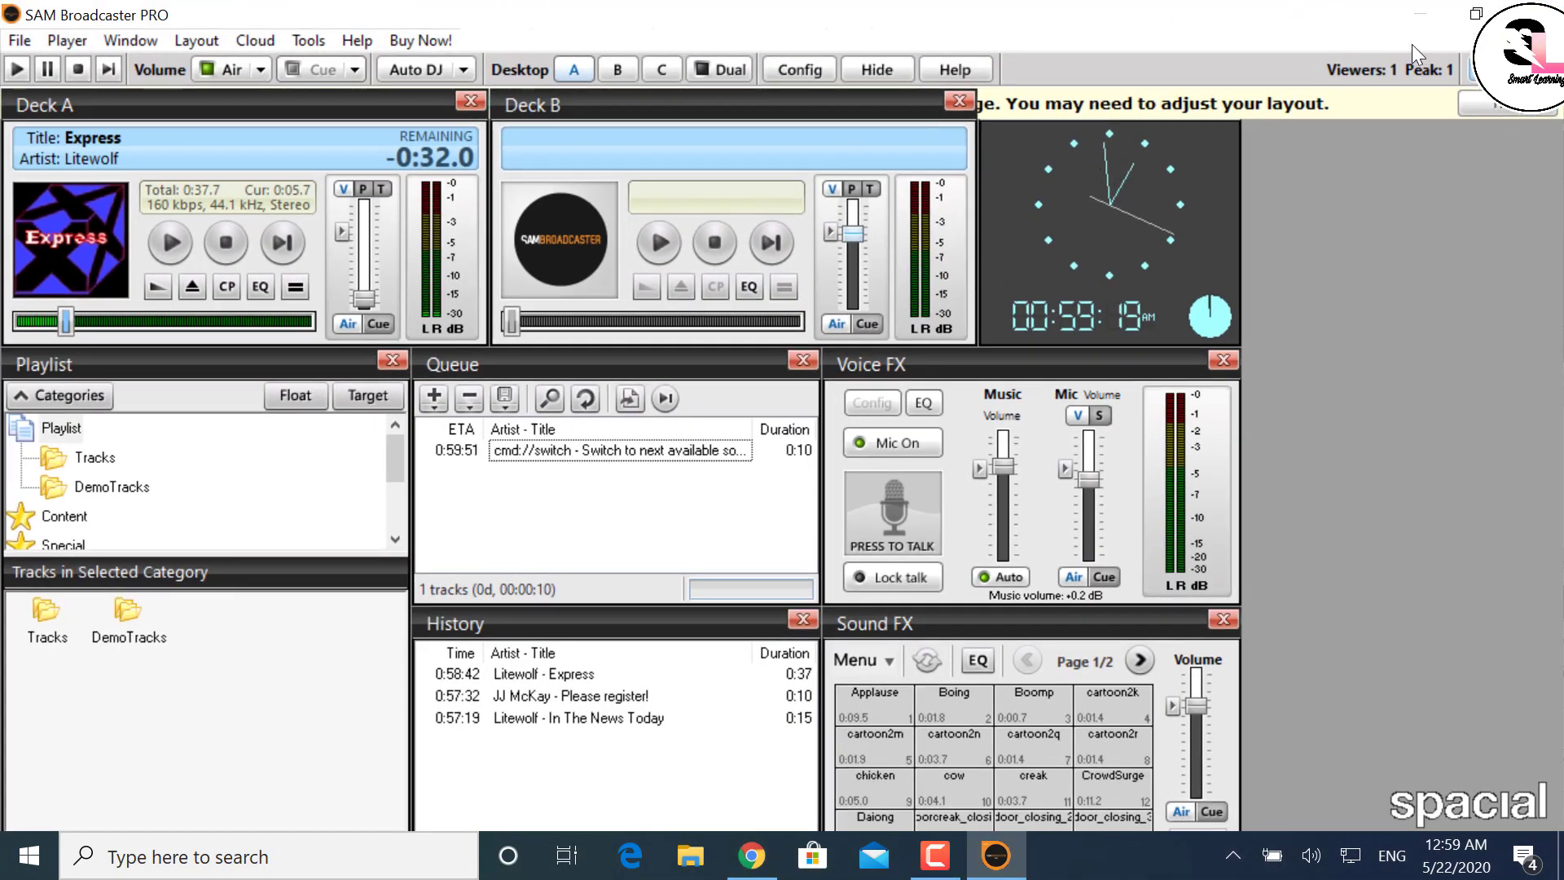
left_click(1476, 14)
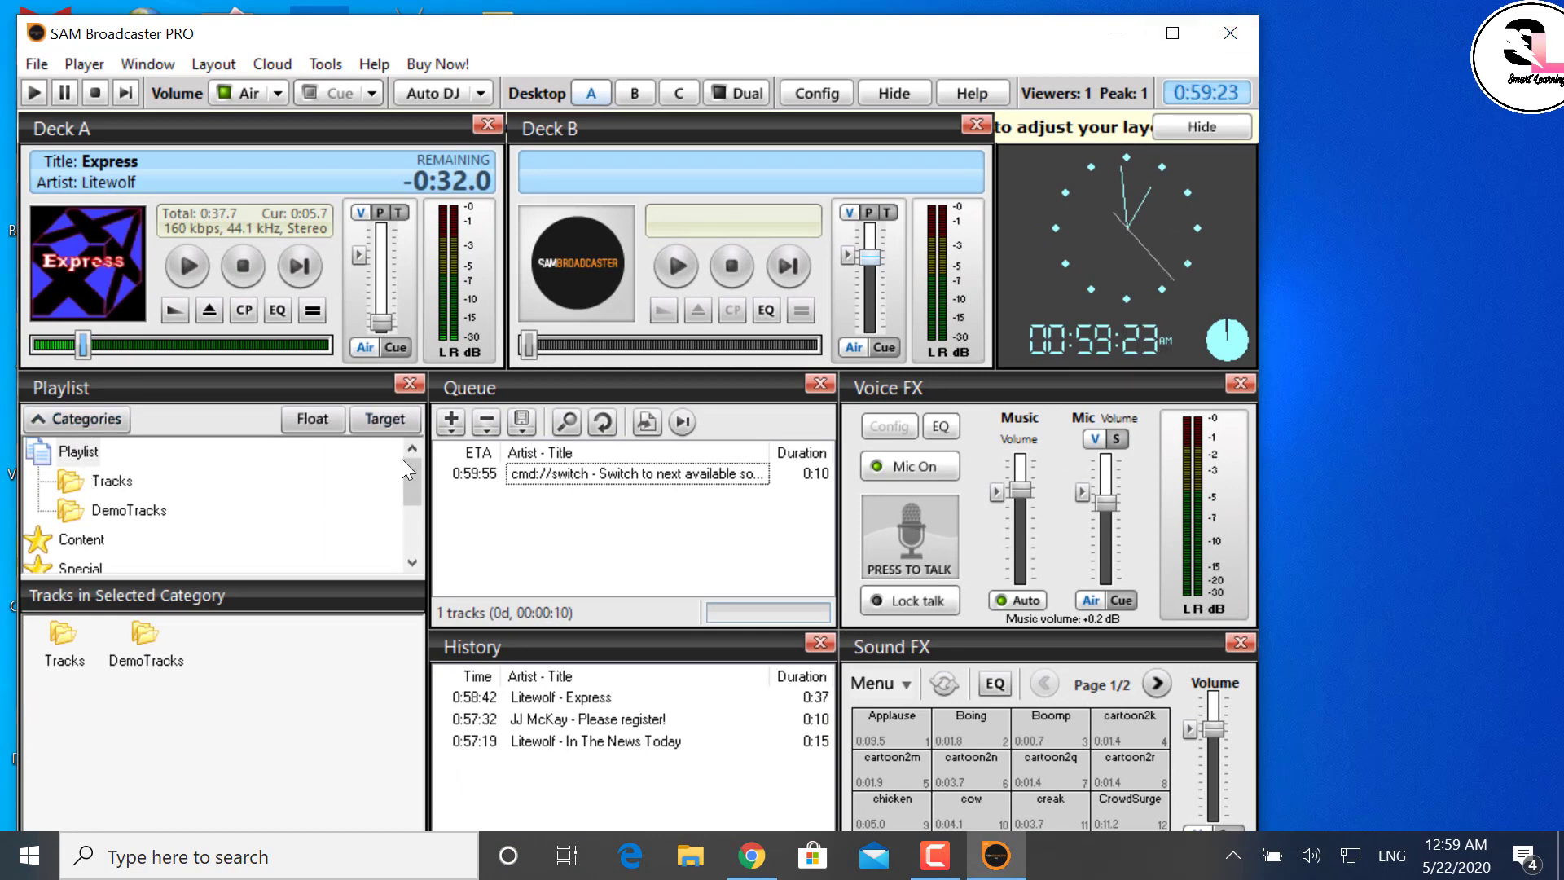
left_click_drag(412, 476, 414, 567)
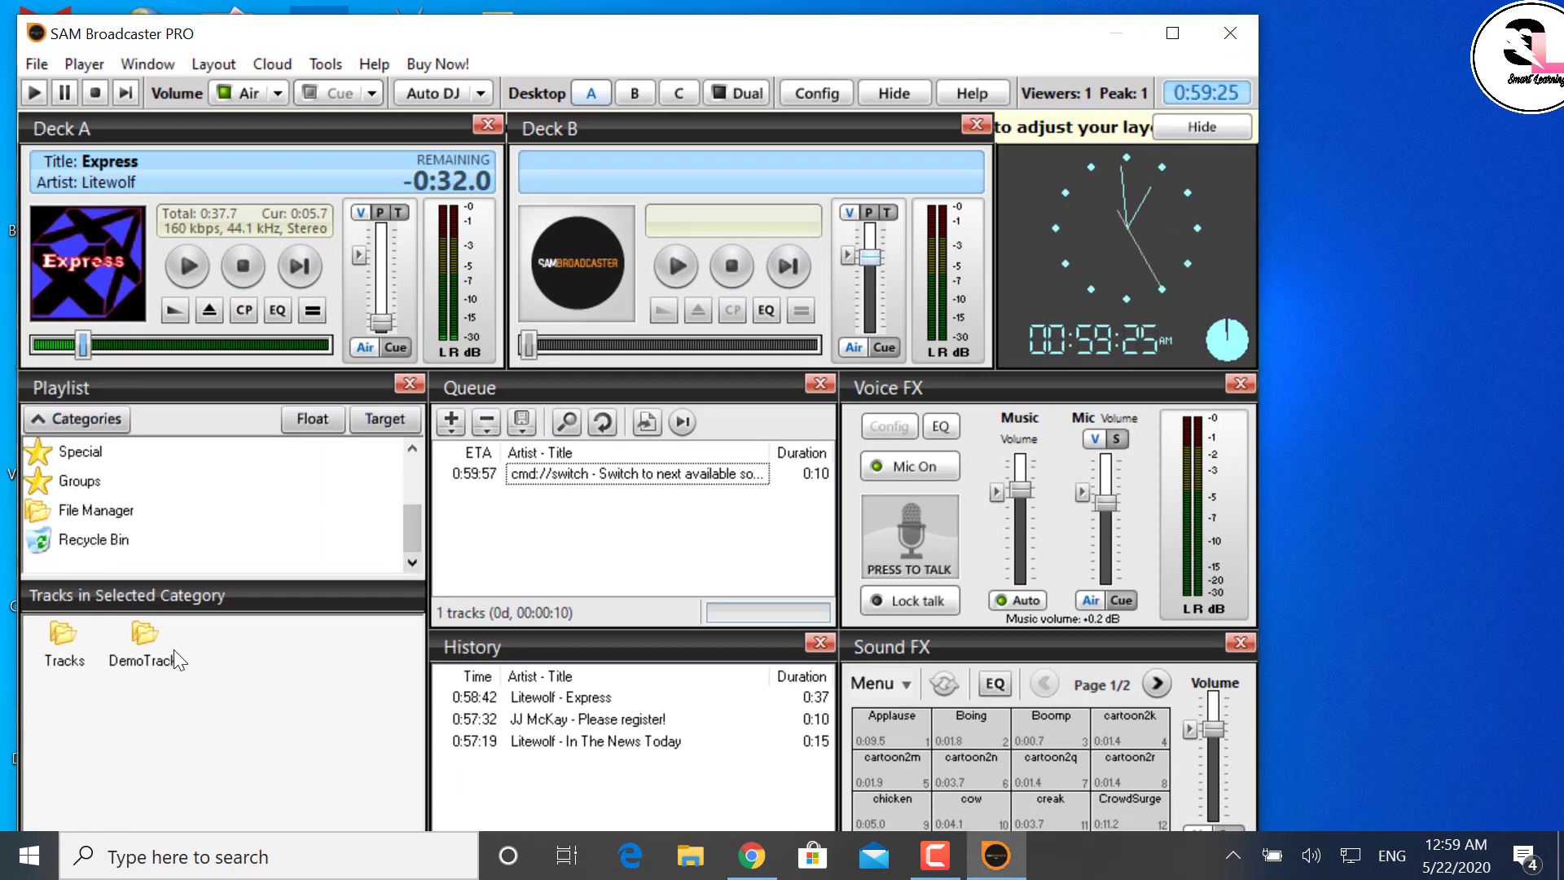
double_click(63, 644)
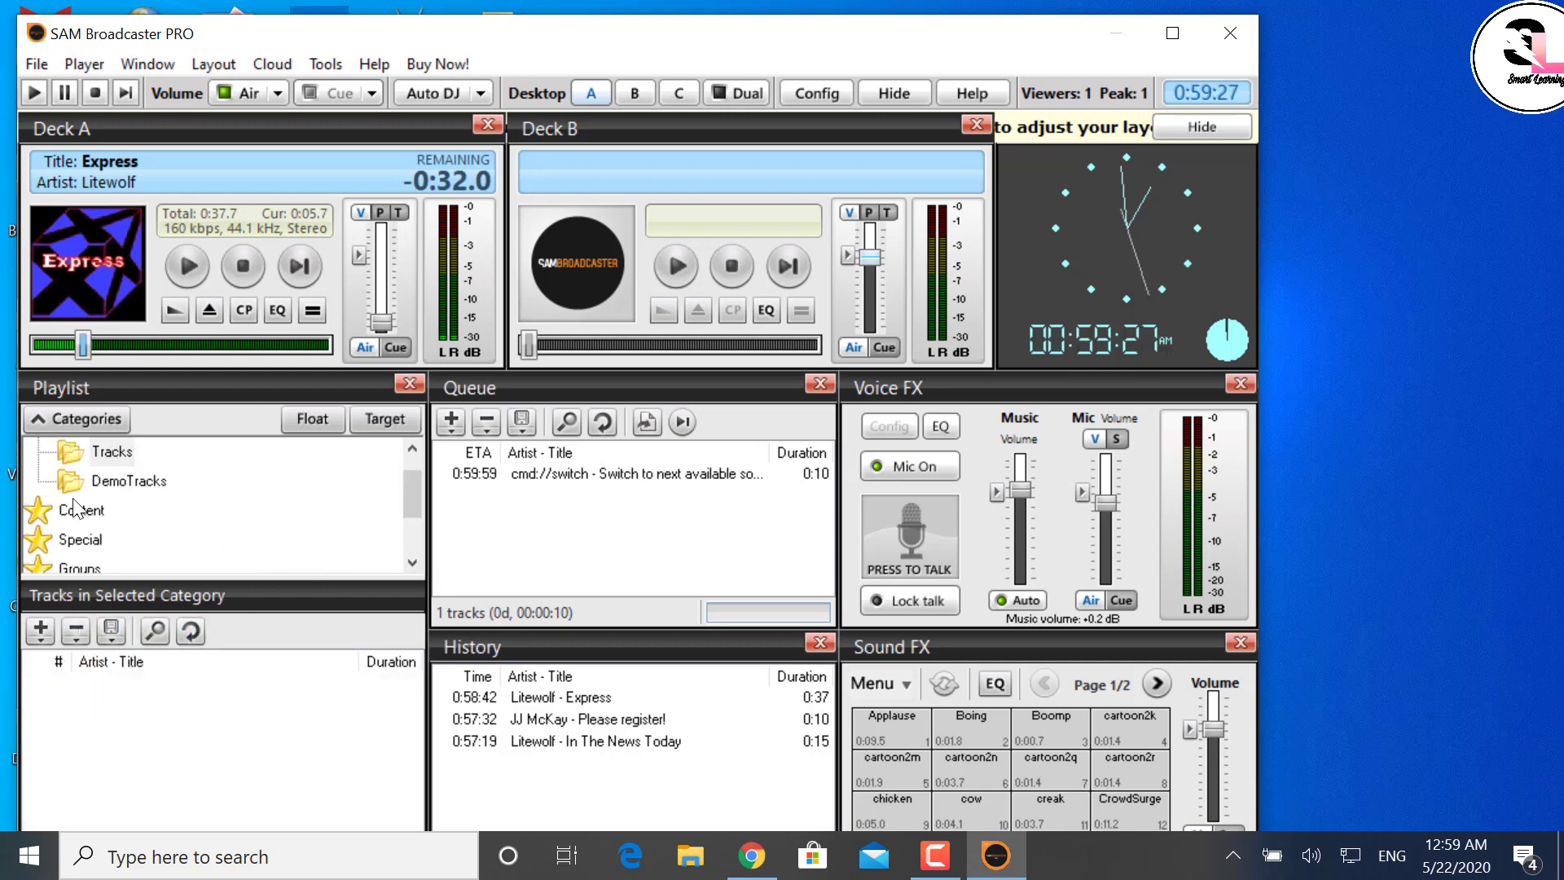
scroll(73, 507, "down", 3)
Move the SAM Broadcaster window aside to uncover the desktop icons and open a File Explorer window.
left_click_drag(660, 54, 1064, 40)
left_click(456, 53)
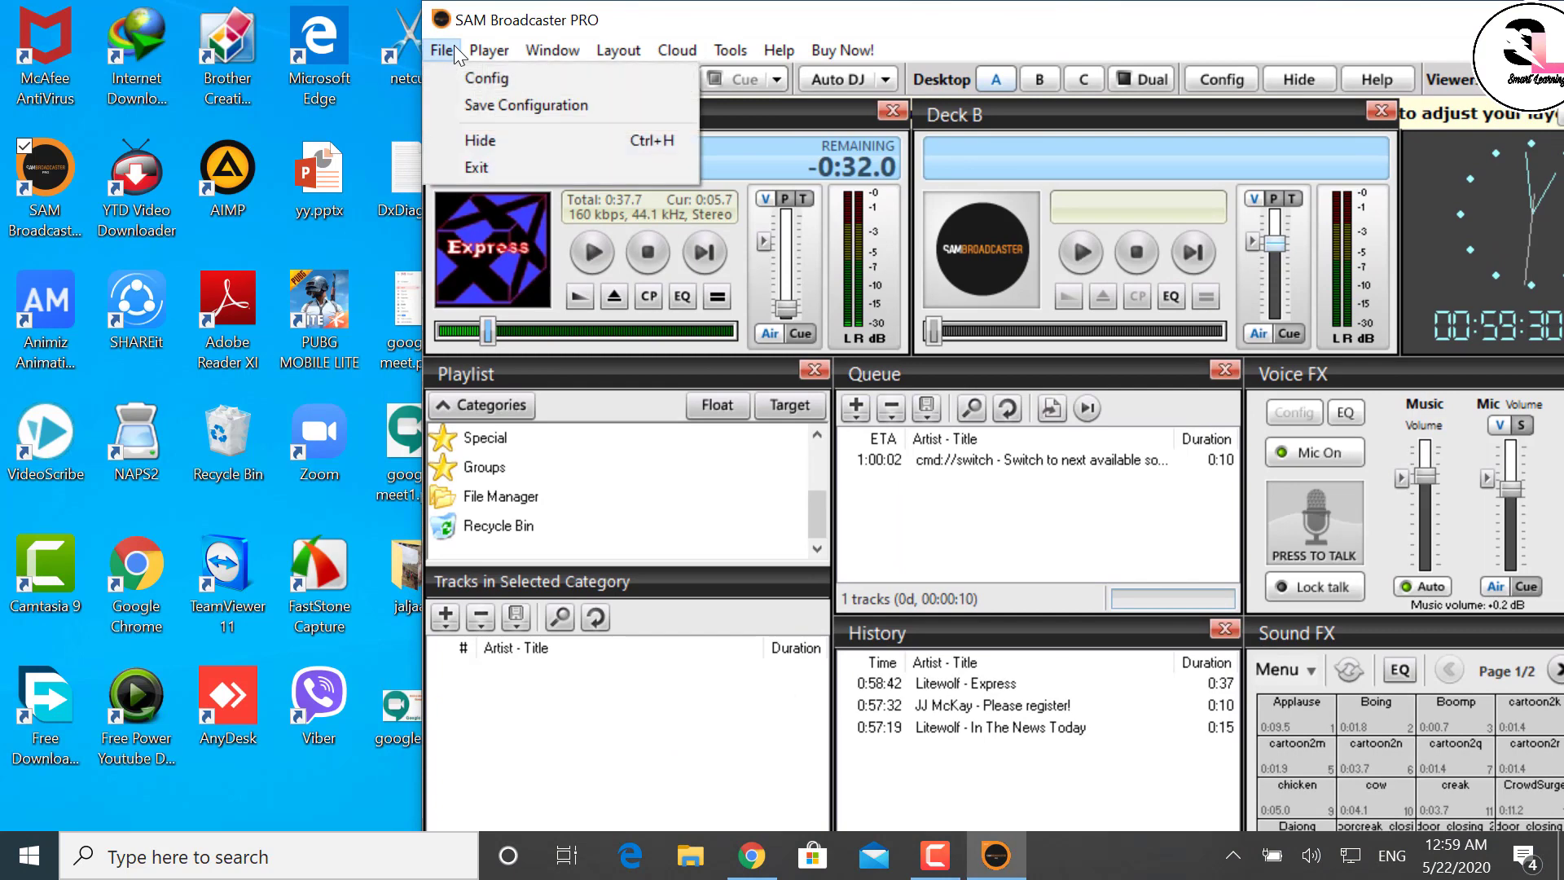
mouse_move(493, 59)
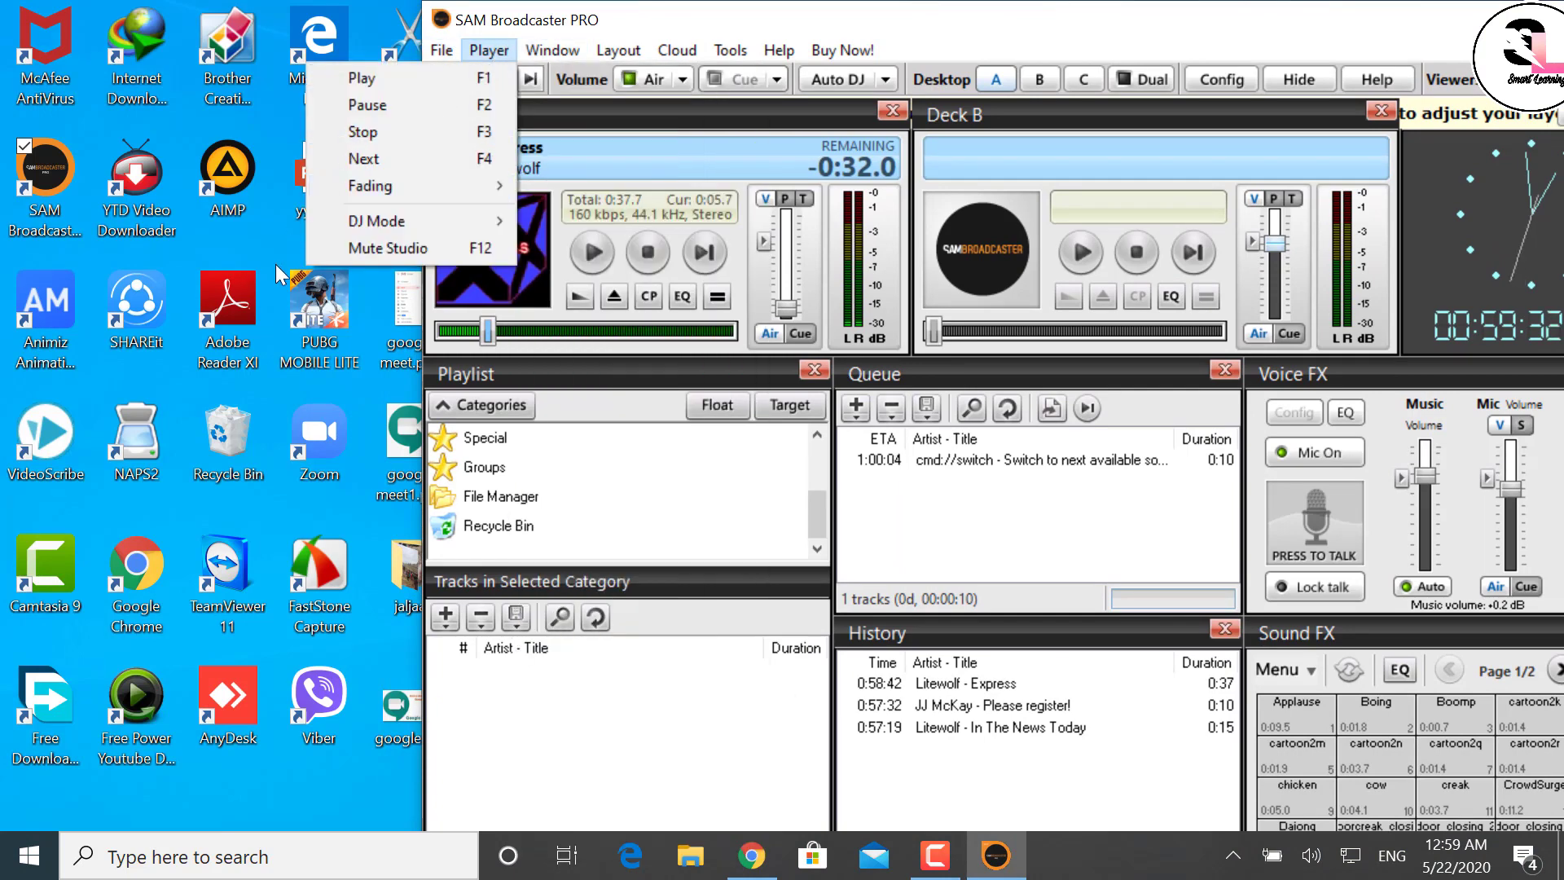
left_click(232, 322)
key("super+e")
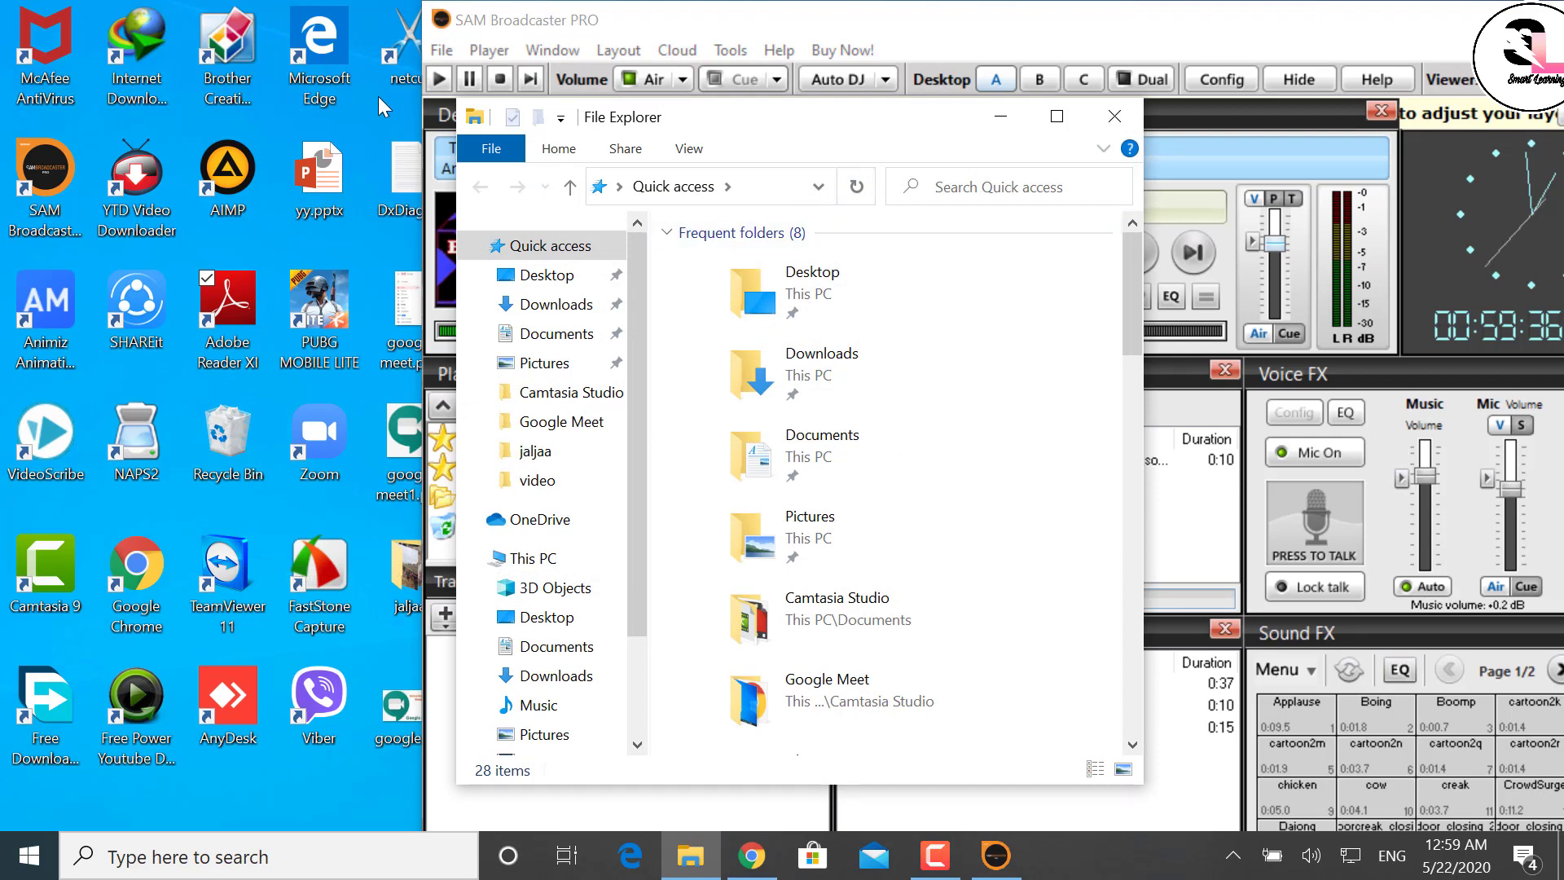
Move the File Explorer window aside and open the song folder under All Desktop File > very old on Local Disk (E:).
left_click_drag(817, 133, 348, 68)
scroll(169, 541, "down", 2)
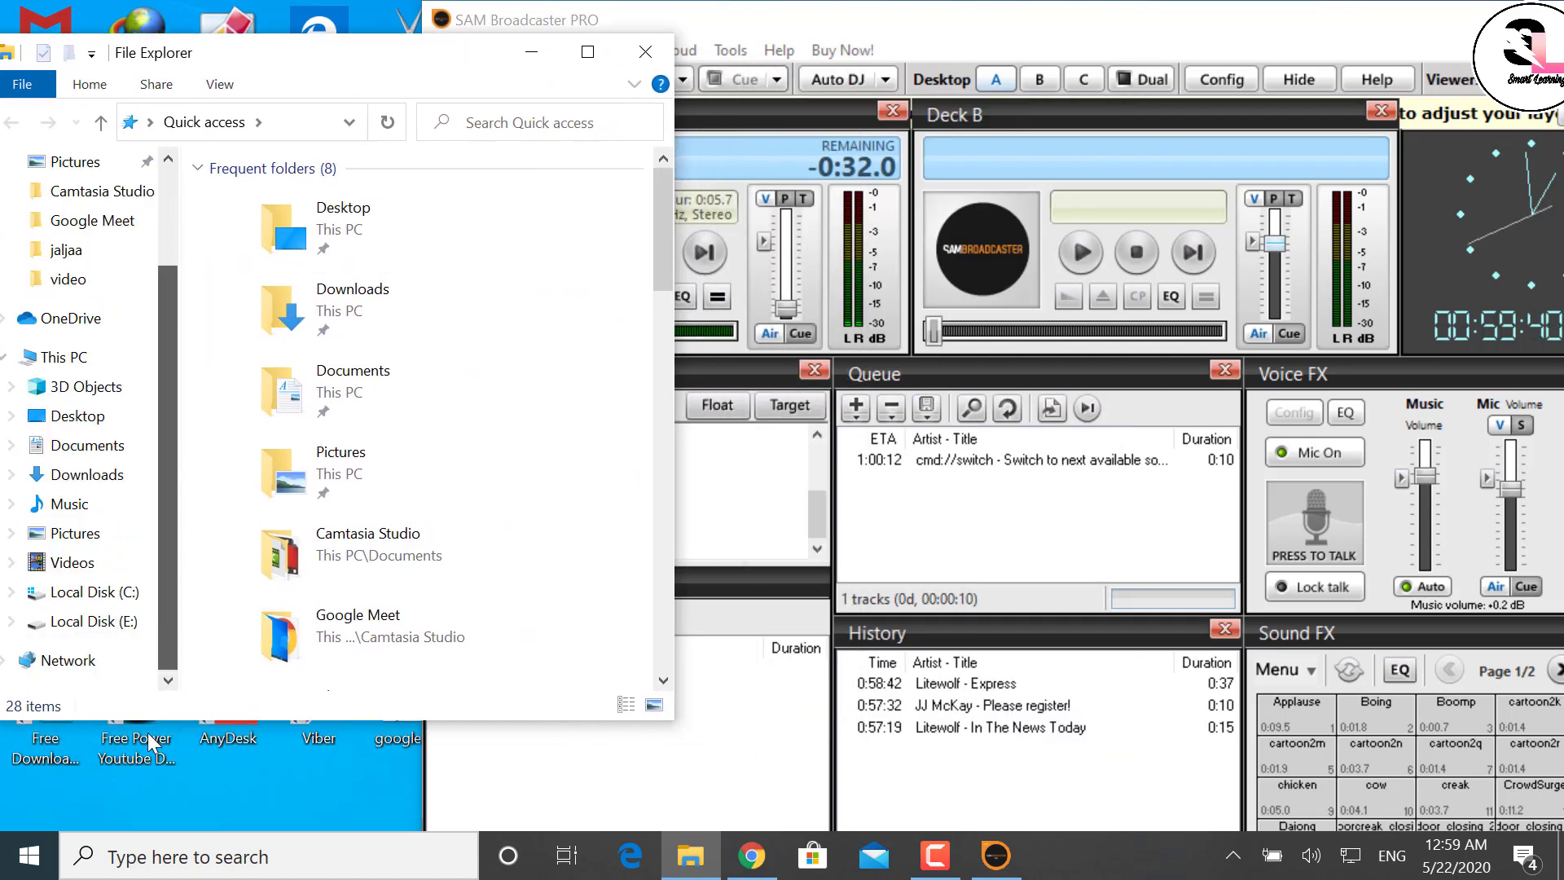
left_click(83, 620)
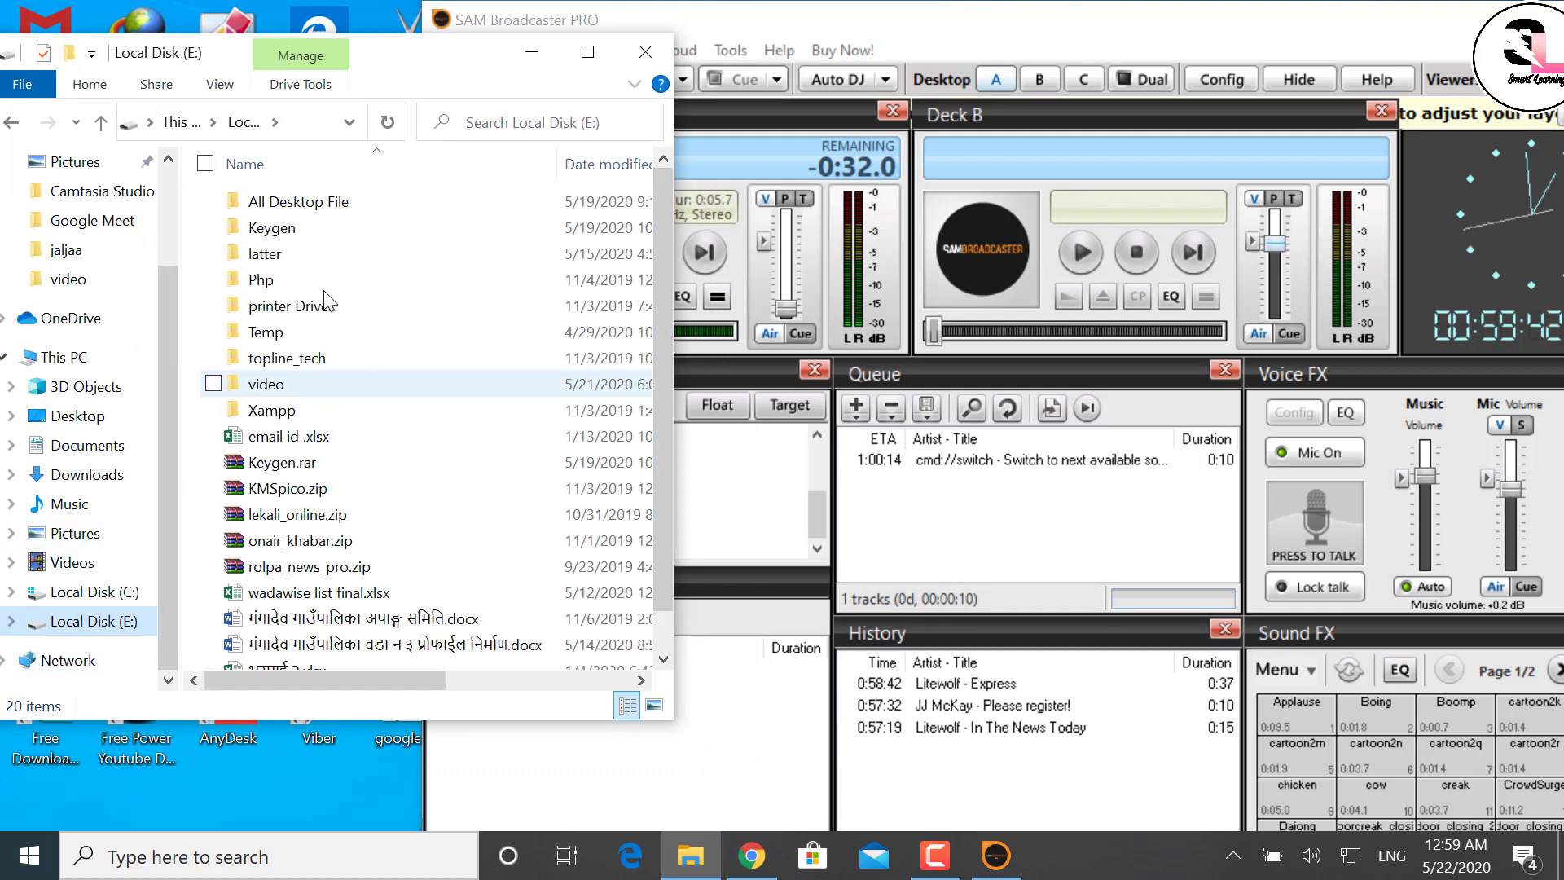
double_click(296, 202)
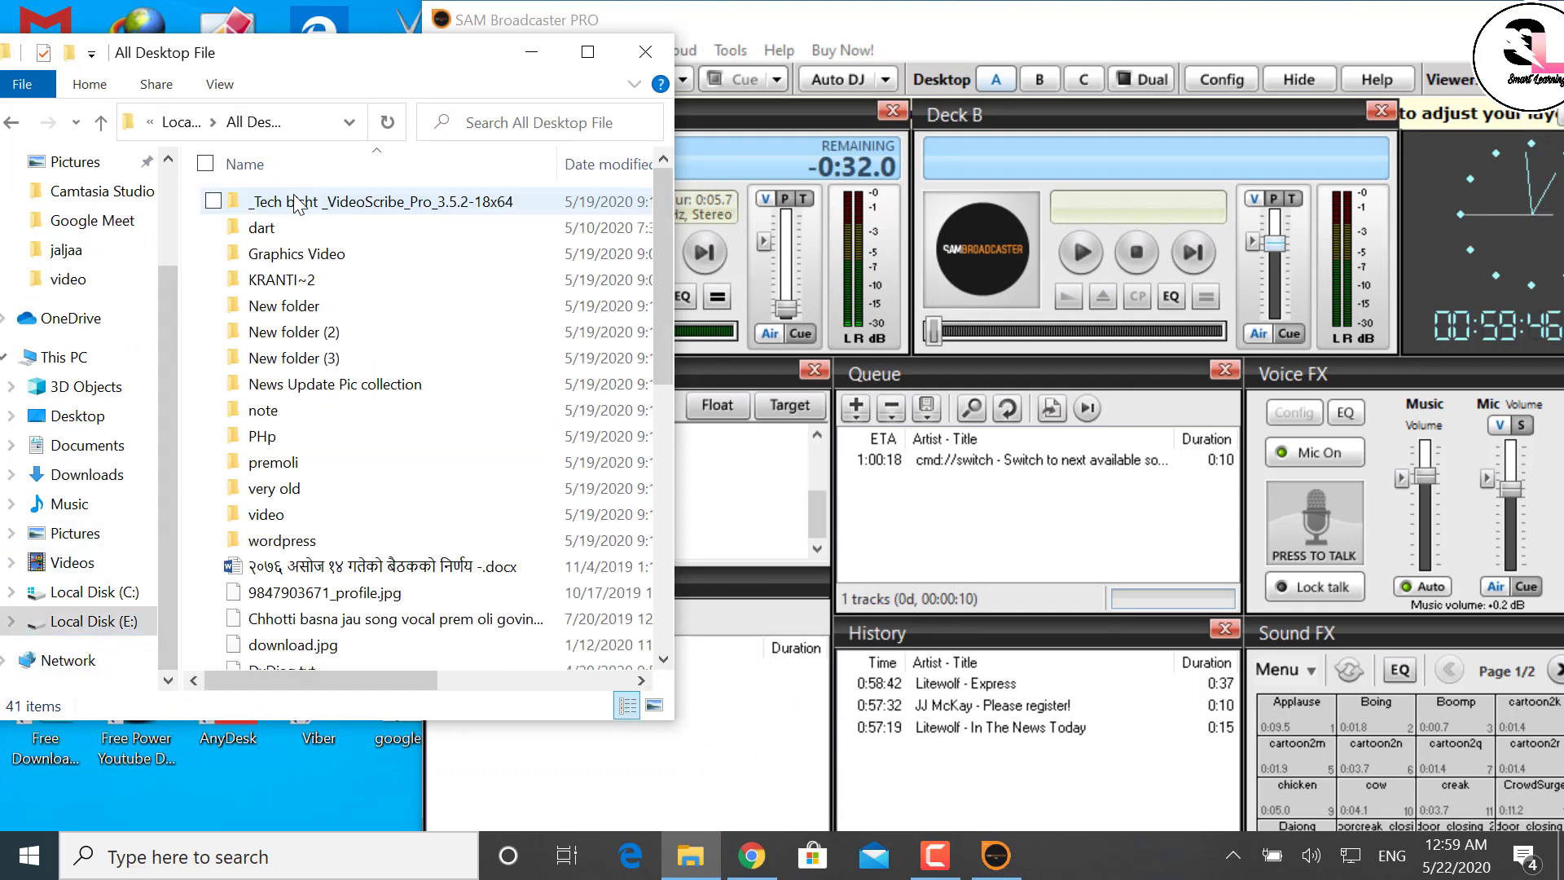
double_click(289, 471)
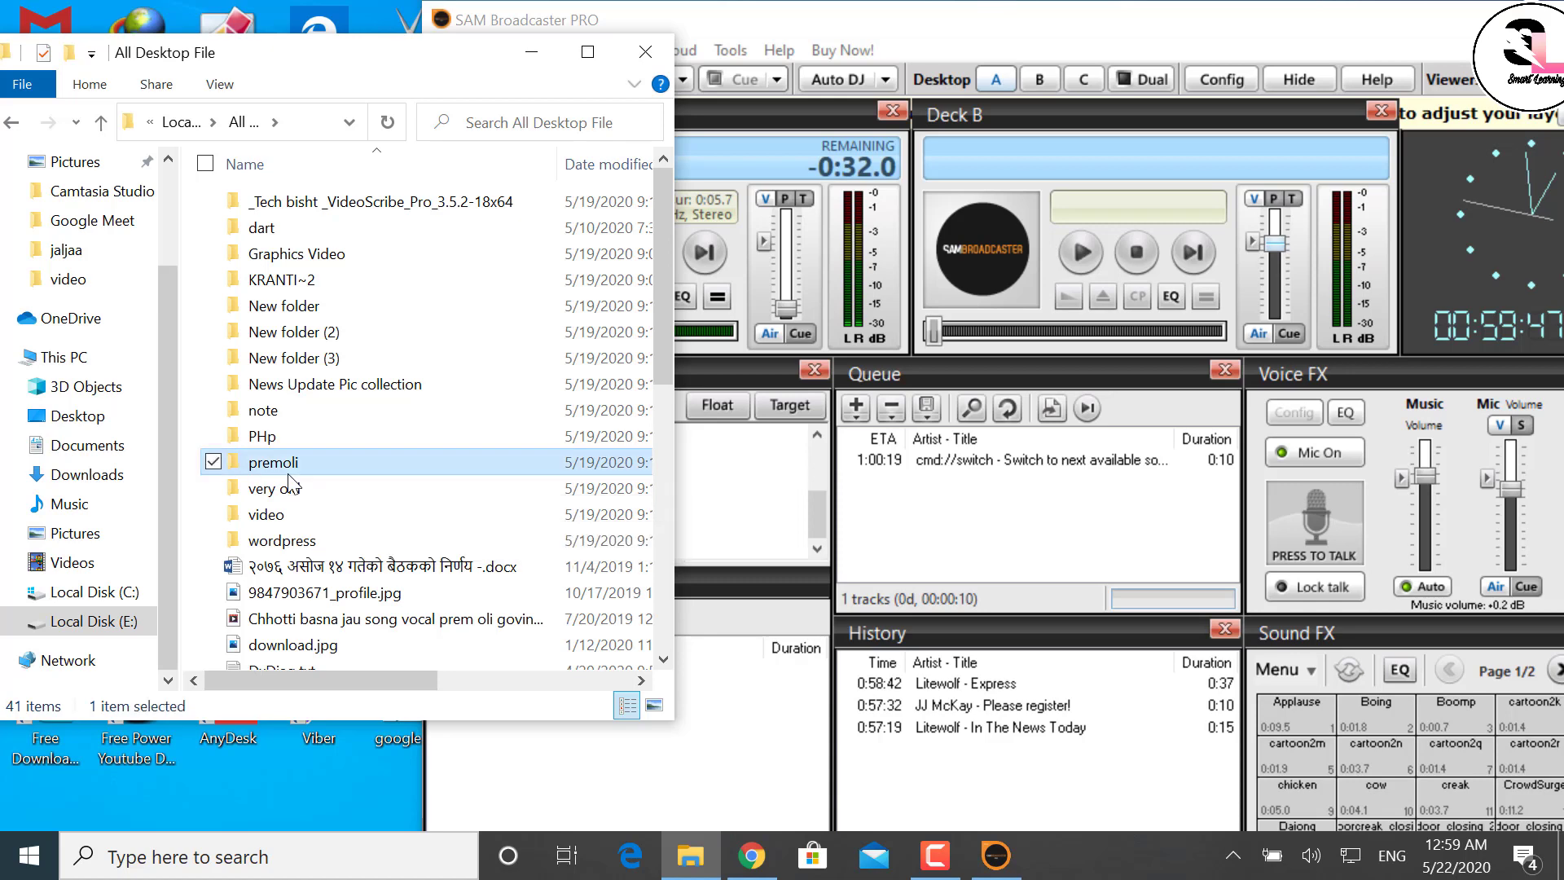
left_click(18, 126)
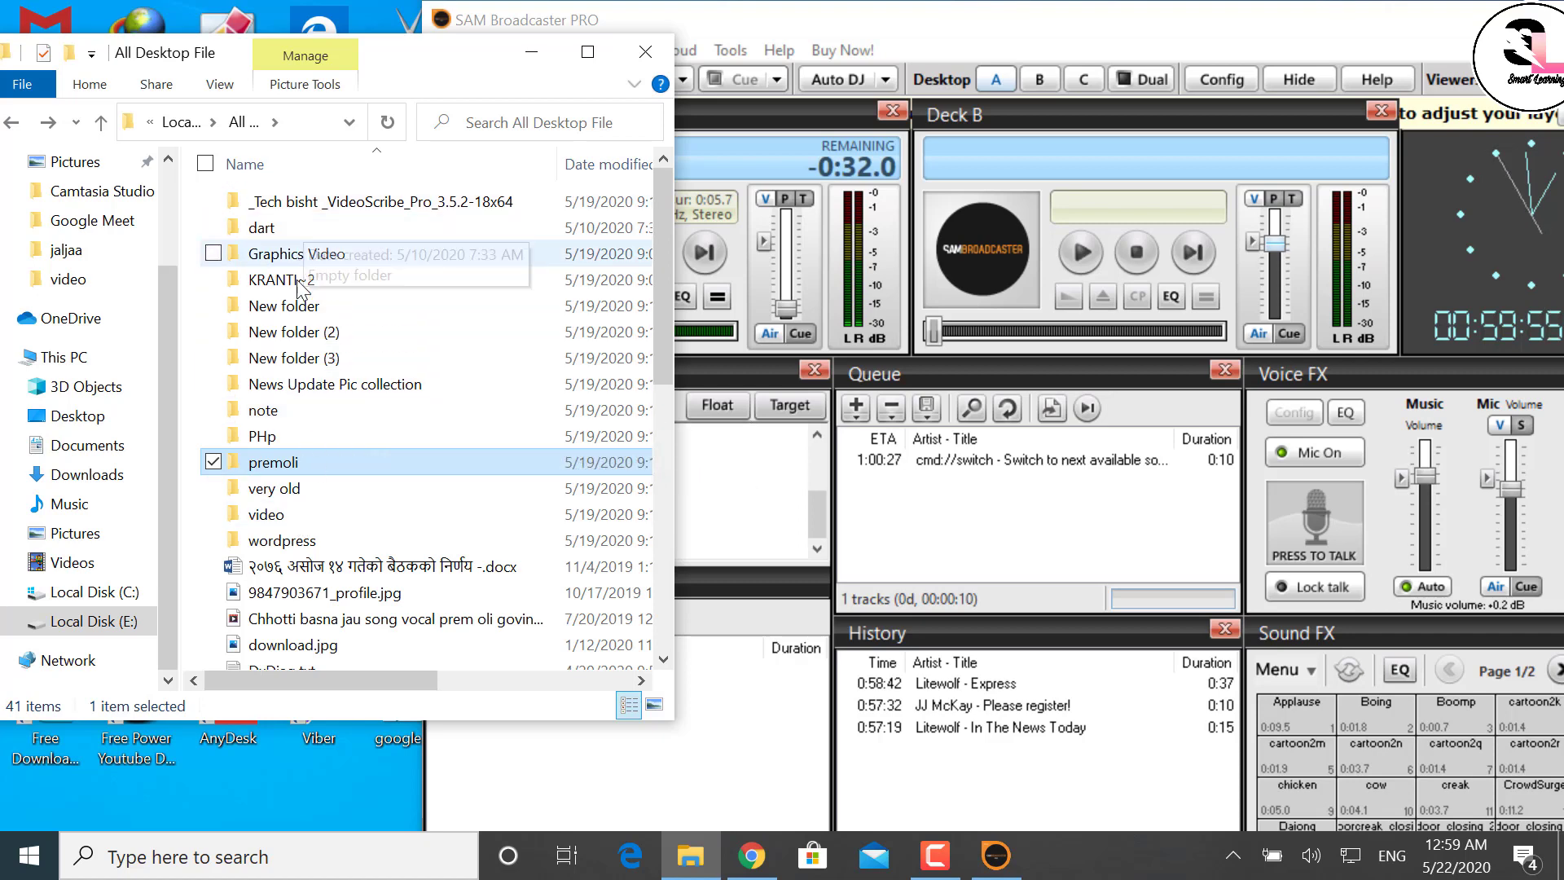
double_click(274, 489)
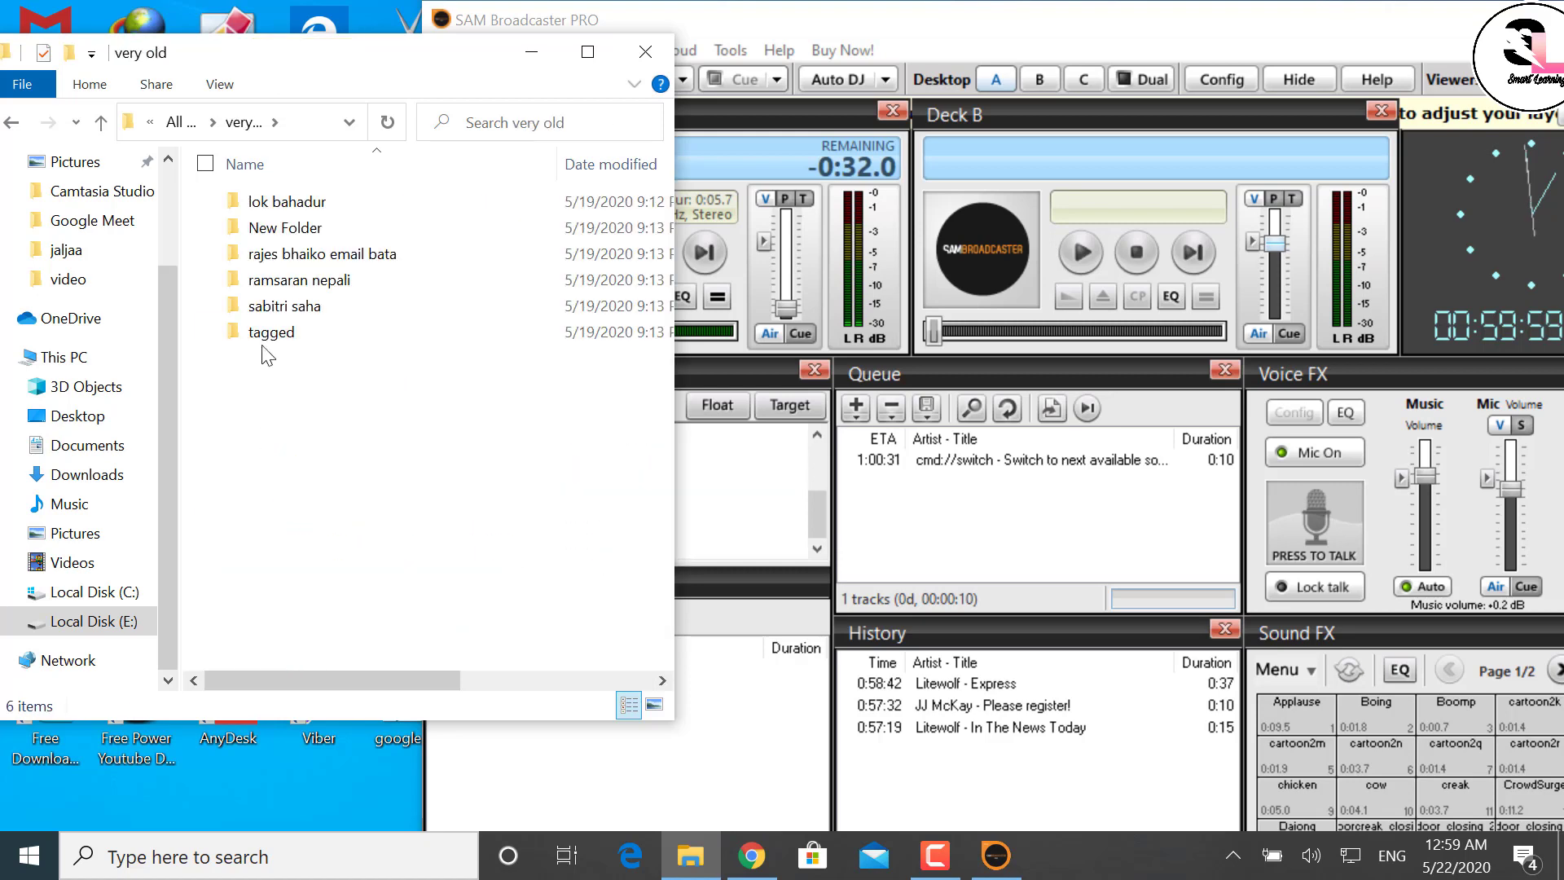
double_click(280, 253)
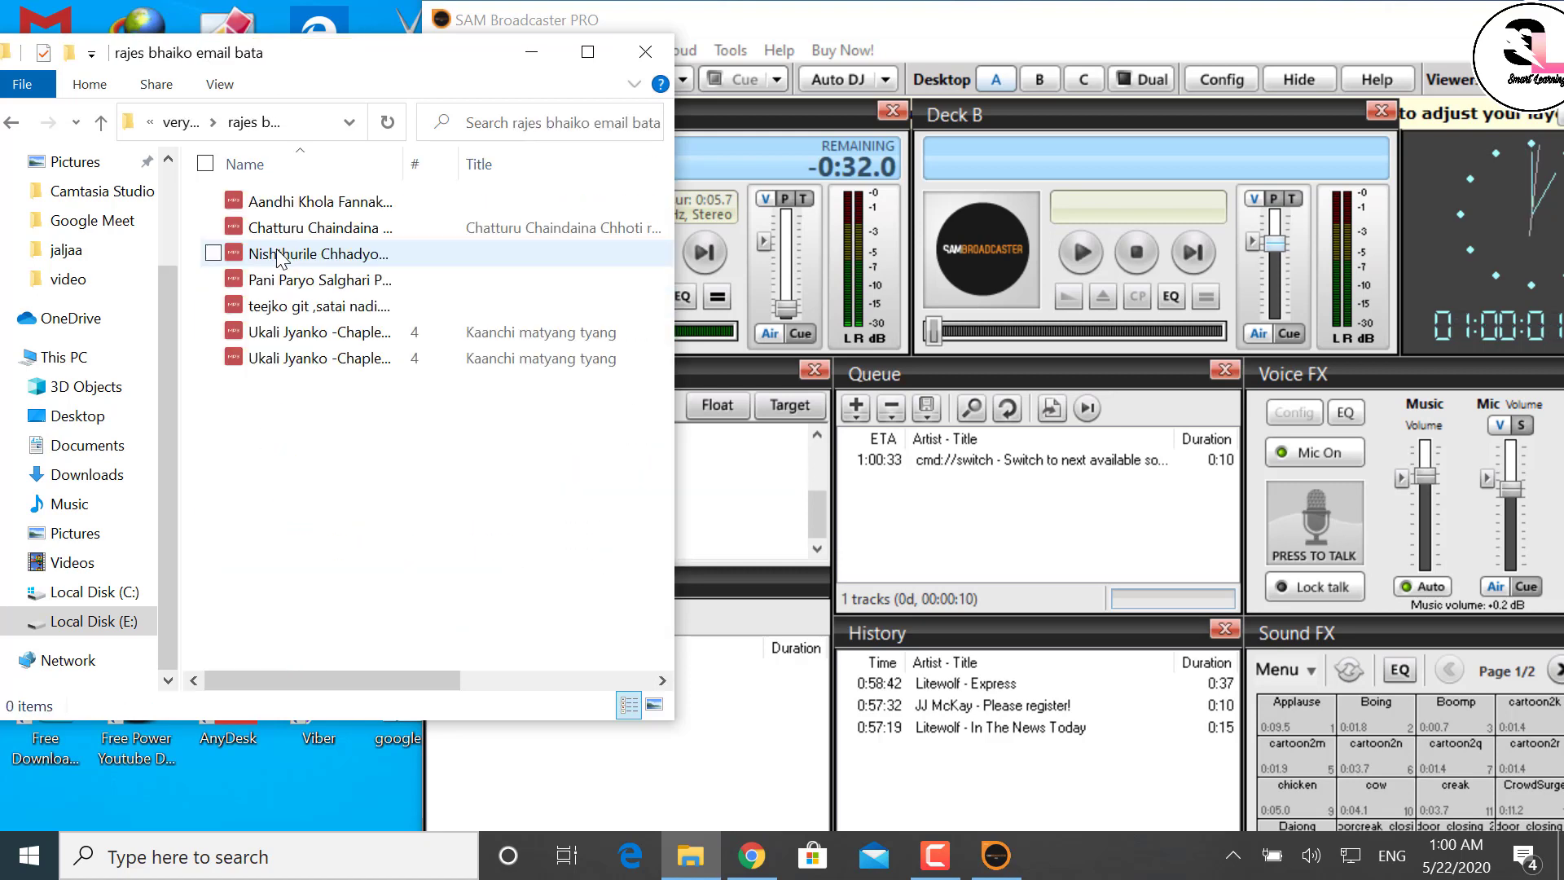
Add the "Pani Paryo Salghari" song file to SAM Broadcaster's Queue and move it above the cmd://switch entry.
left_click(274, 287)
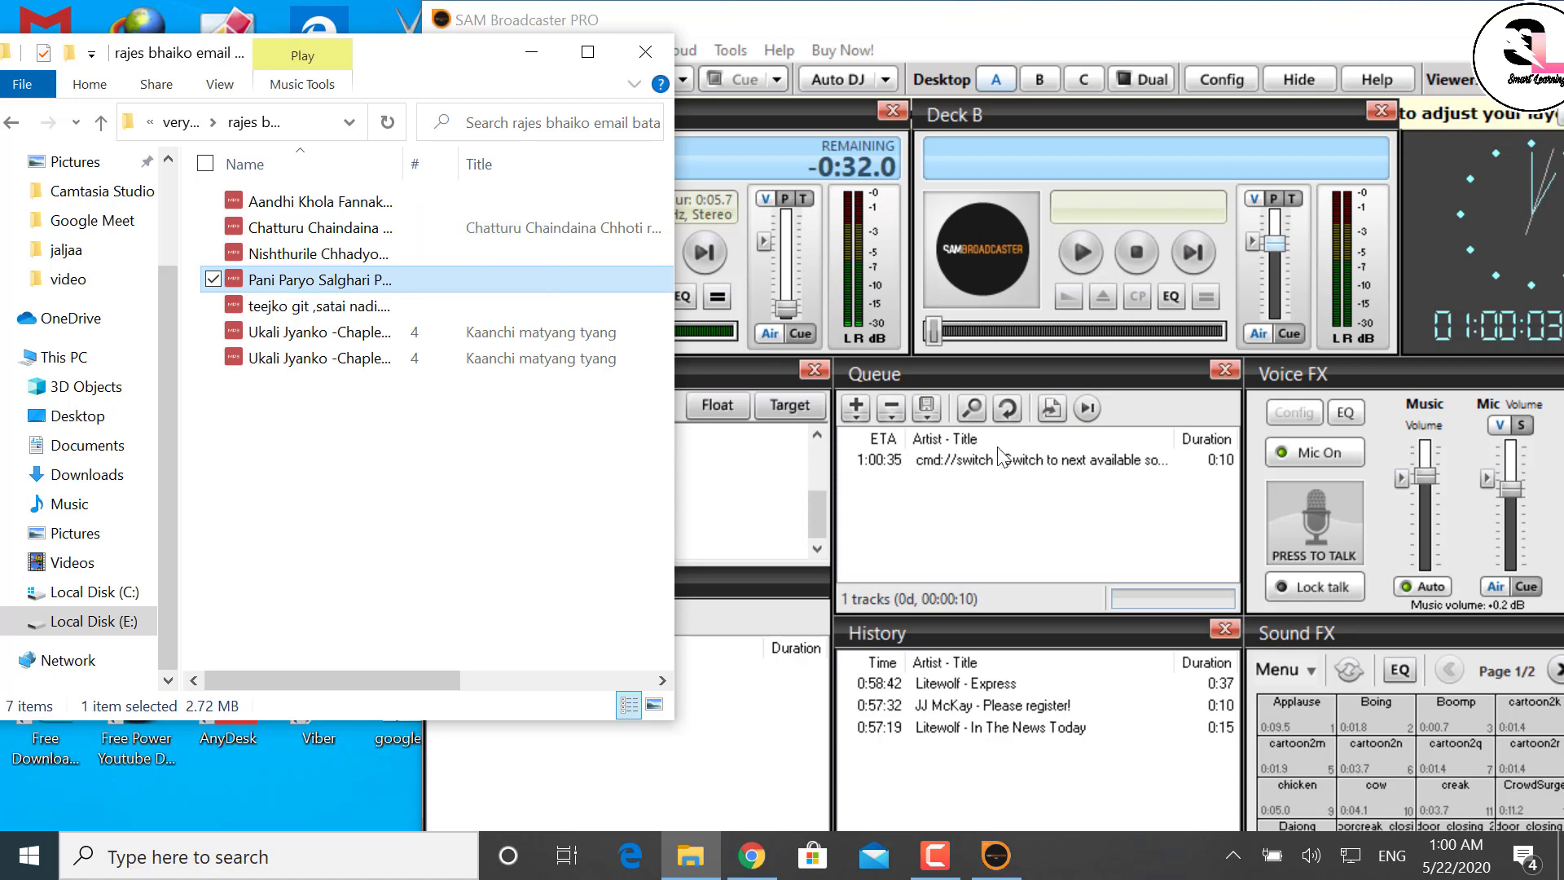
left_click_drag(1000, 456, 1101, 563)
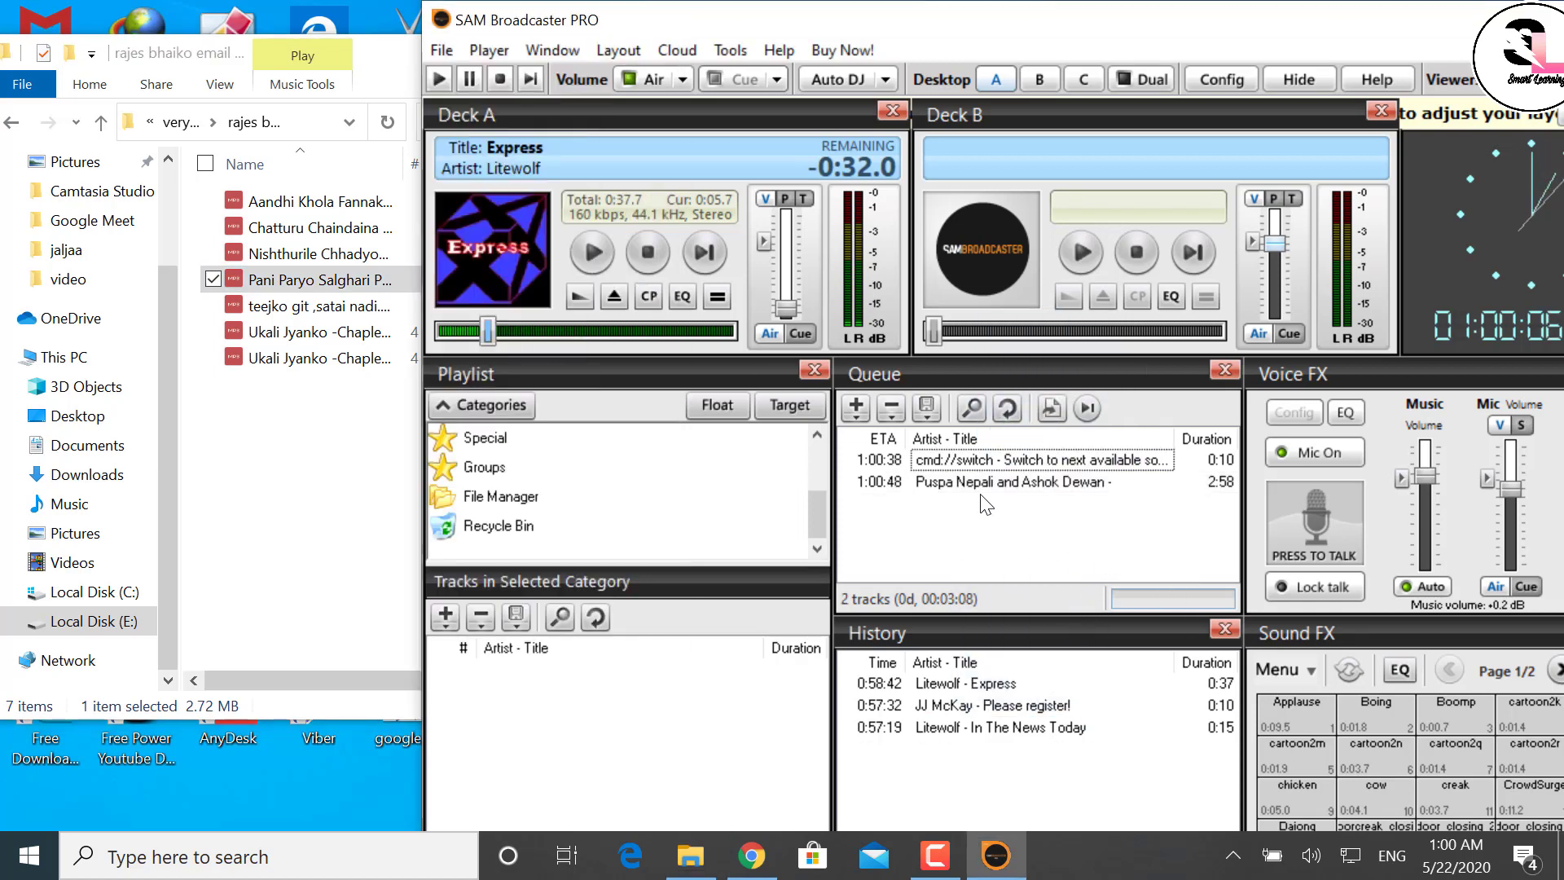
left_click_drag(982, 482, 963, 461)
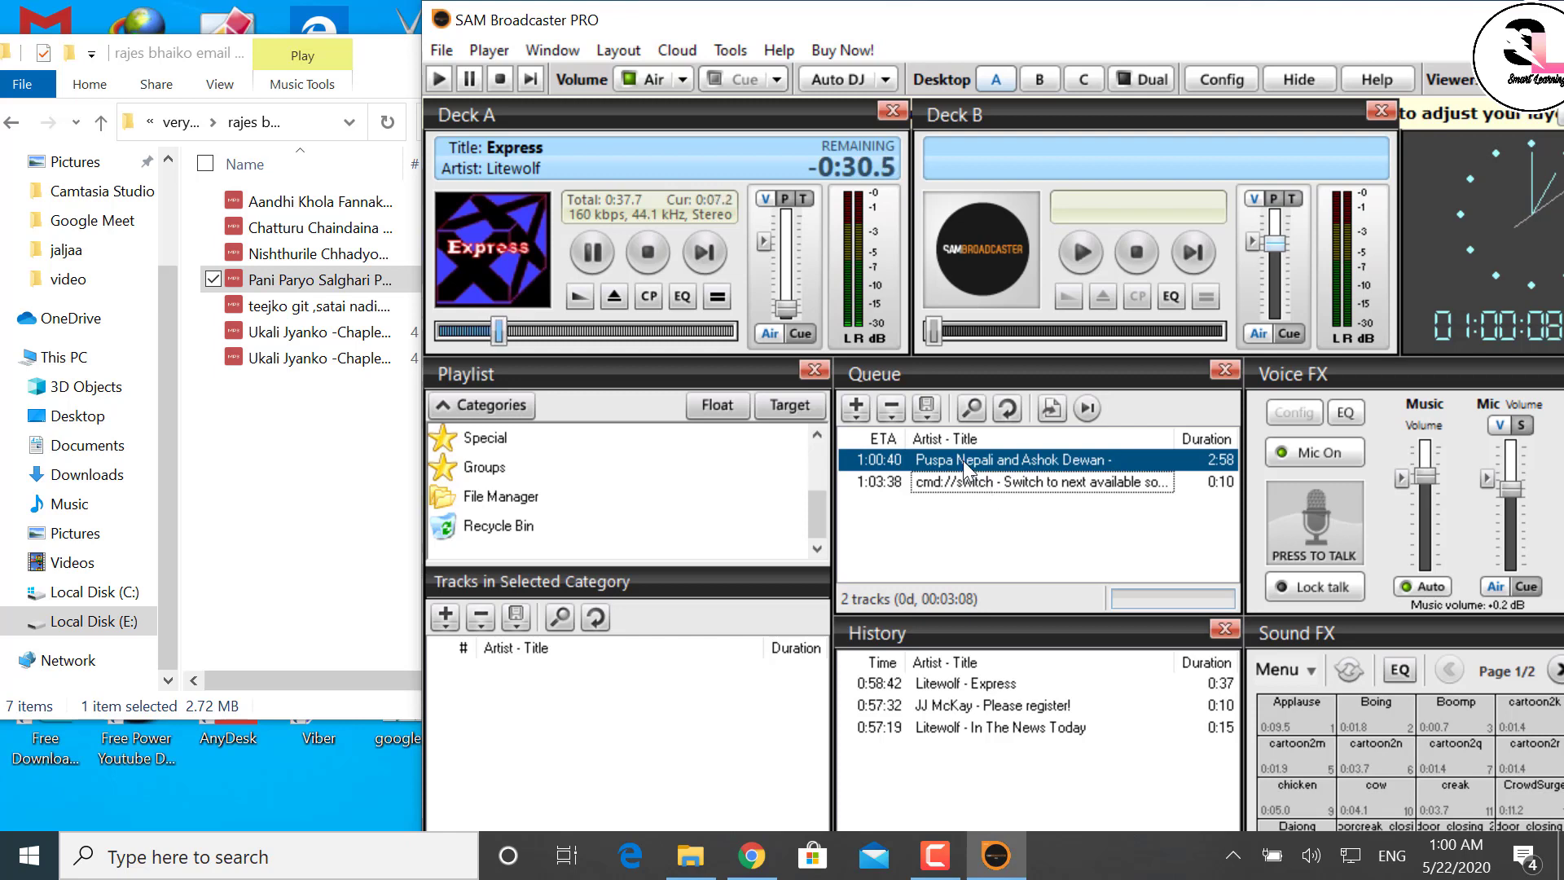
Play the queued song on Deck B and lower that deck's volume to about -36 dB, moving the SAM Broadcaster window over.
double_click(956, 453)
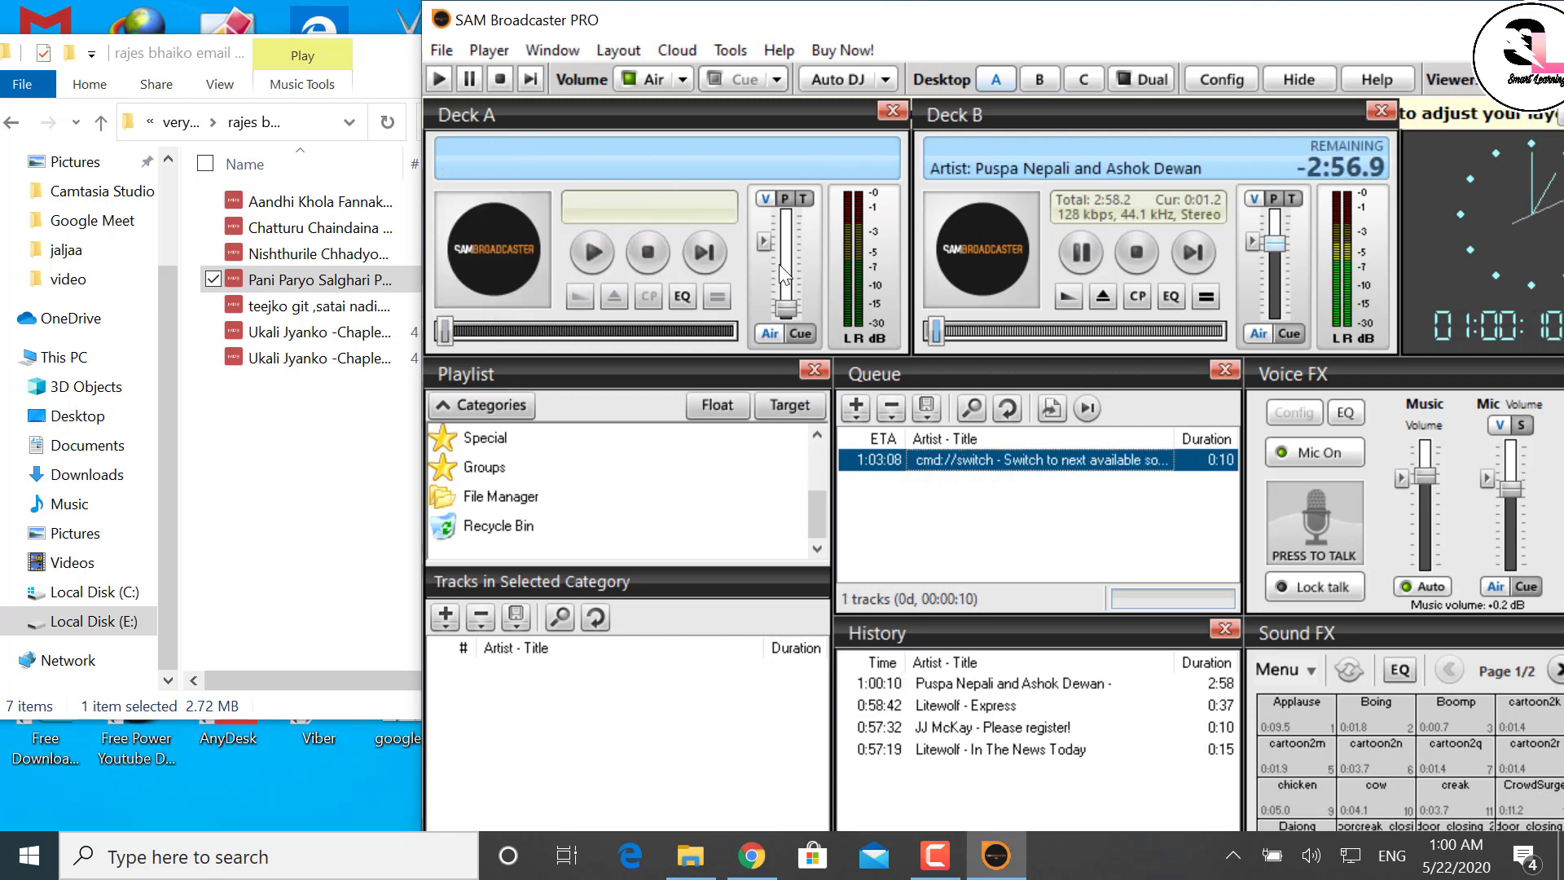
left_click_drag(1273, 242, 1268, 308)
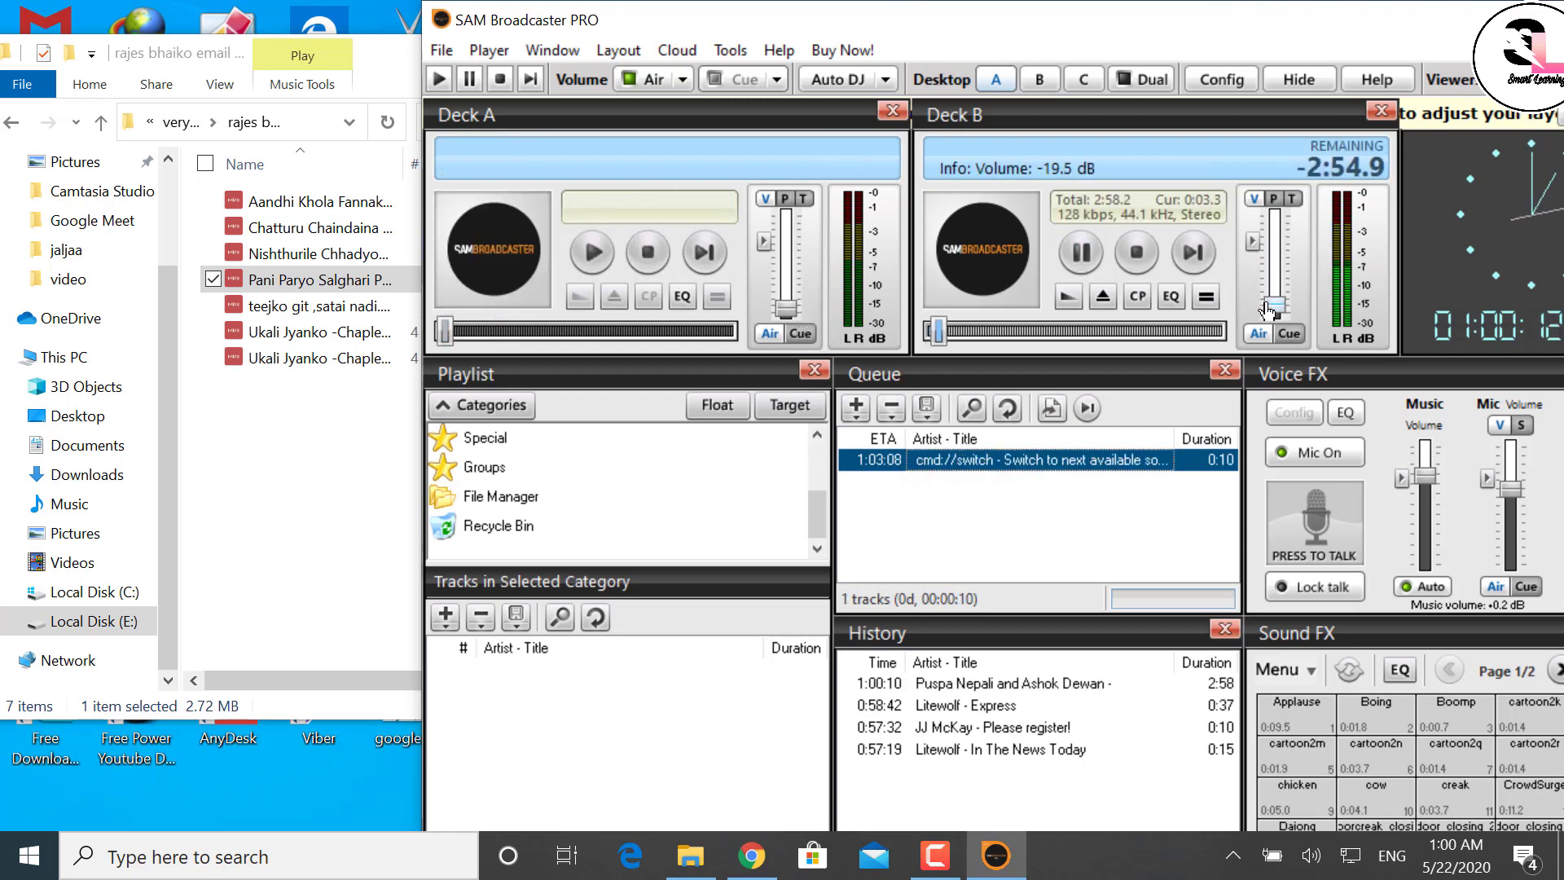
left_click_drag(1384, 20, 942, 101)
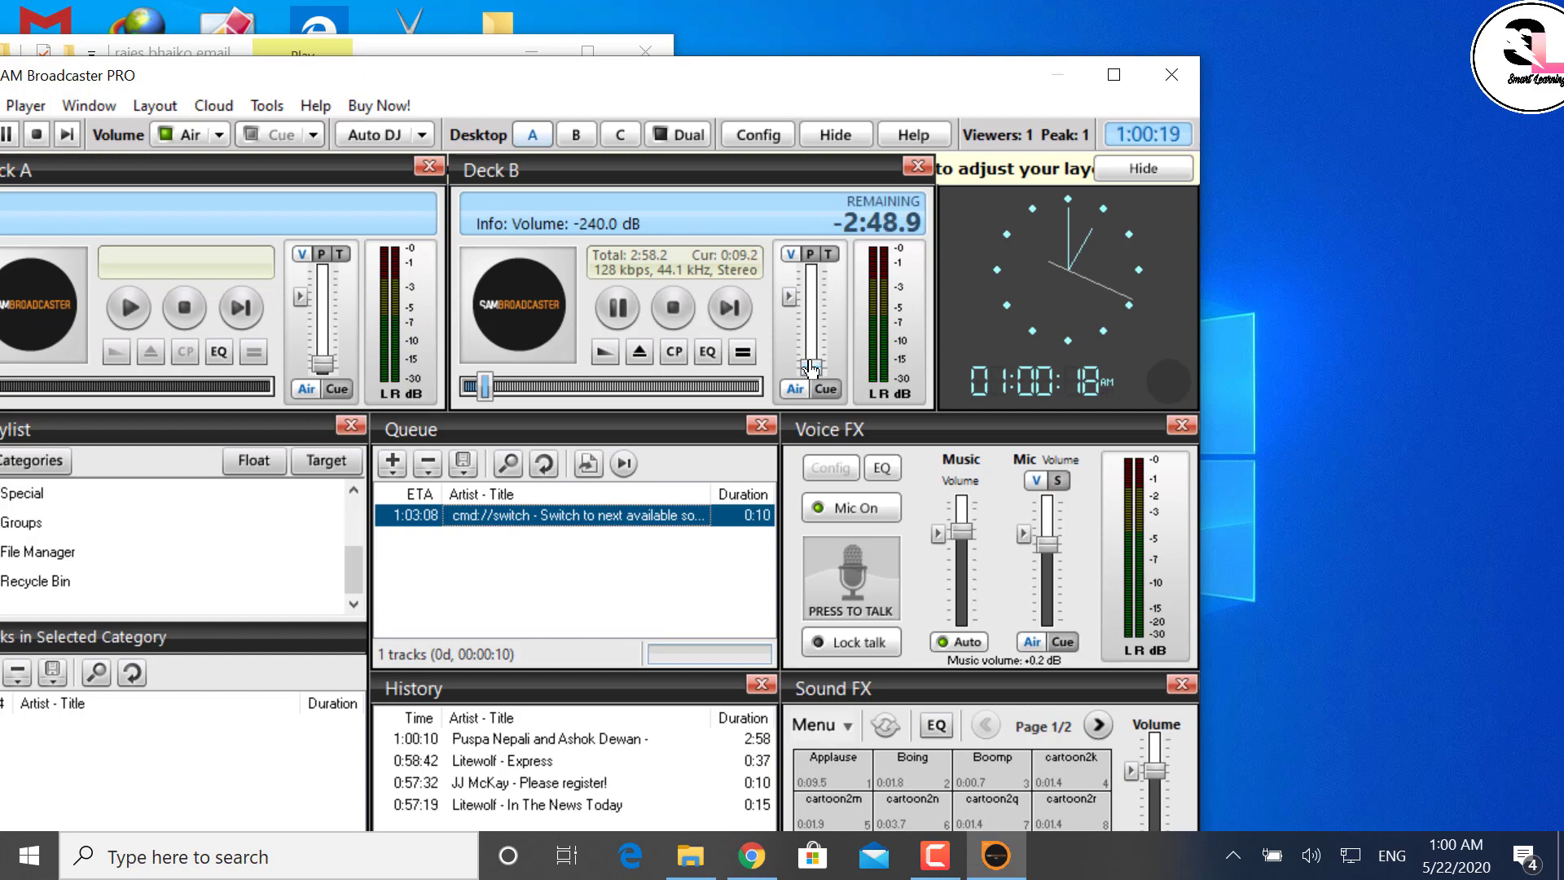
left_click_drag(810, 368, 810, 363)
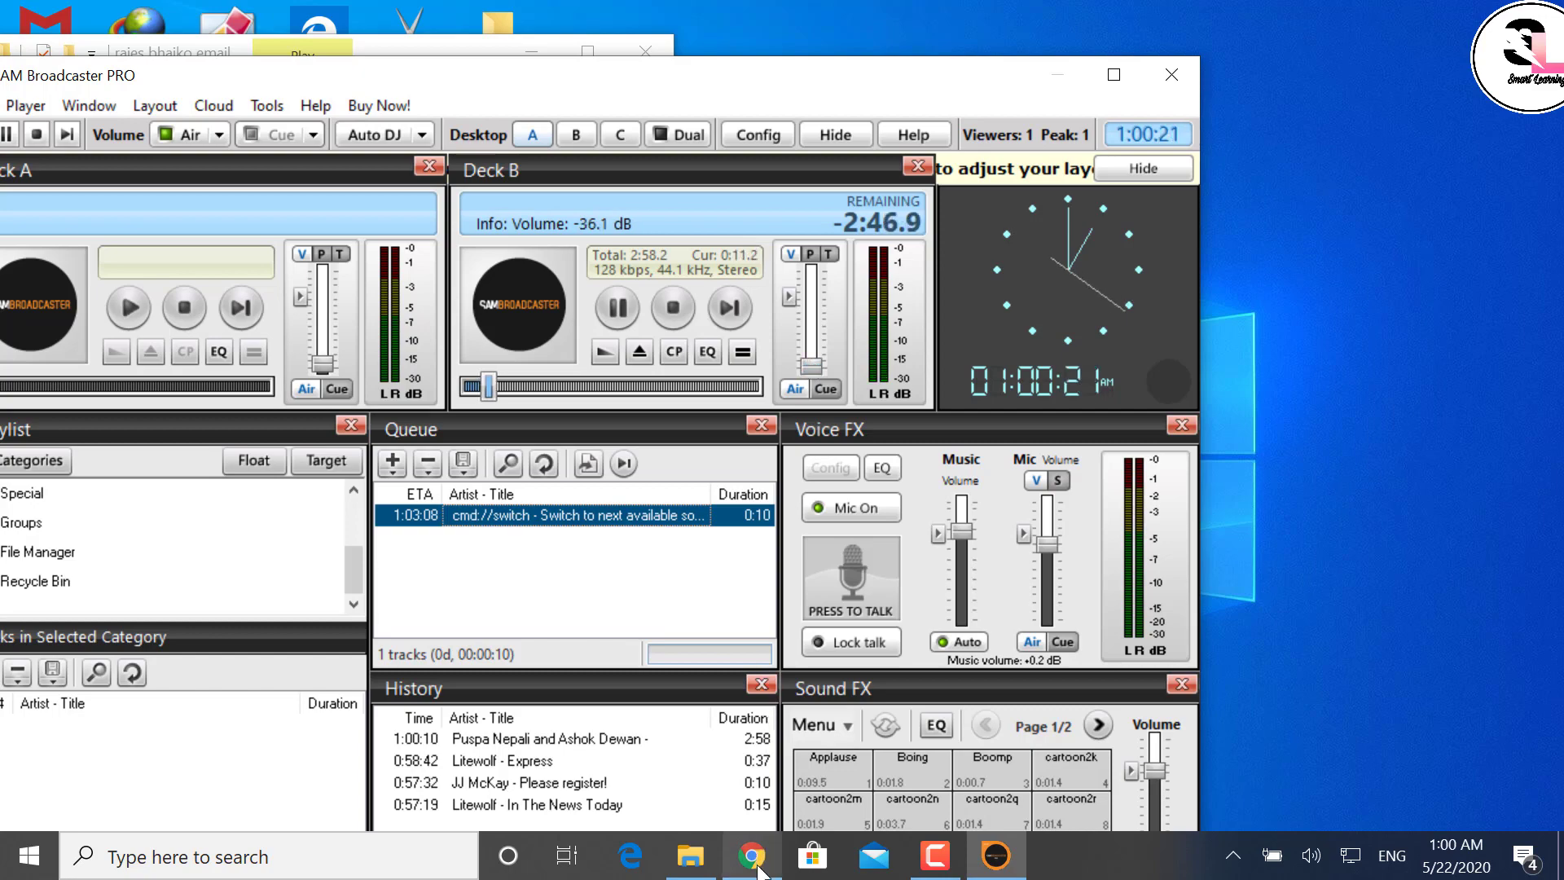
Switch to Chrome, reload the radio station's page and start its live player.
key("alt+Tab")
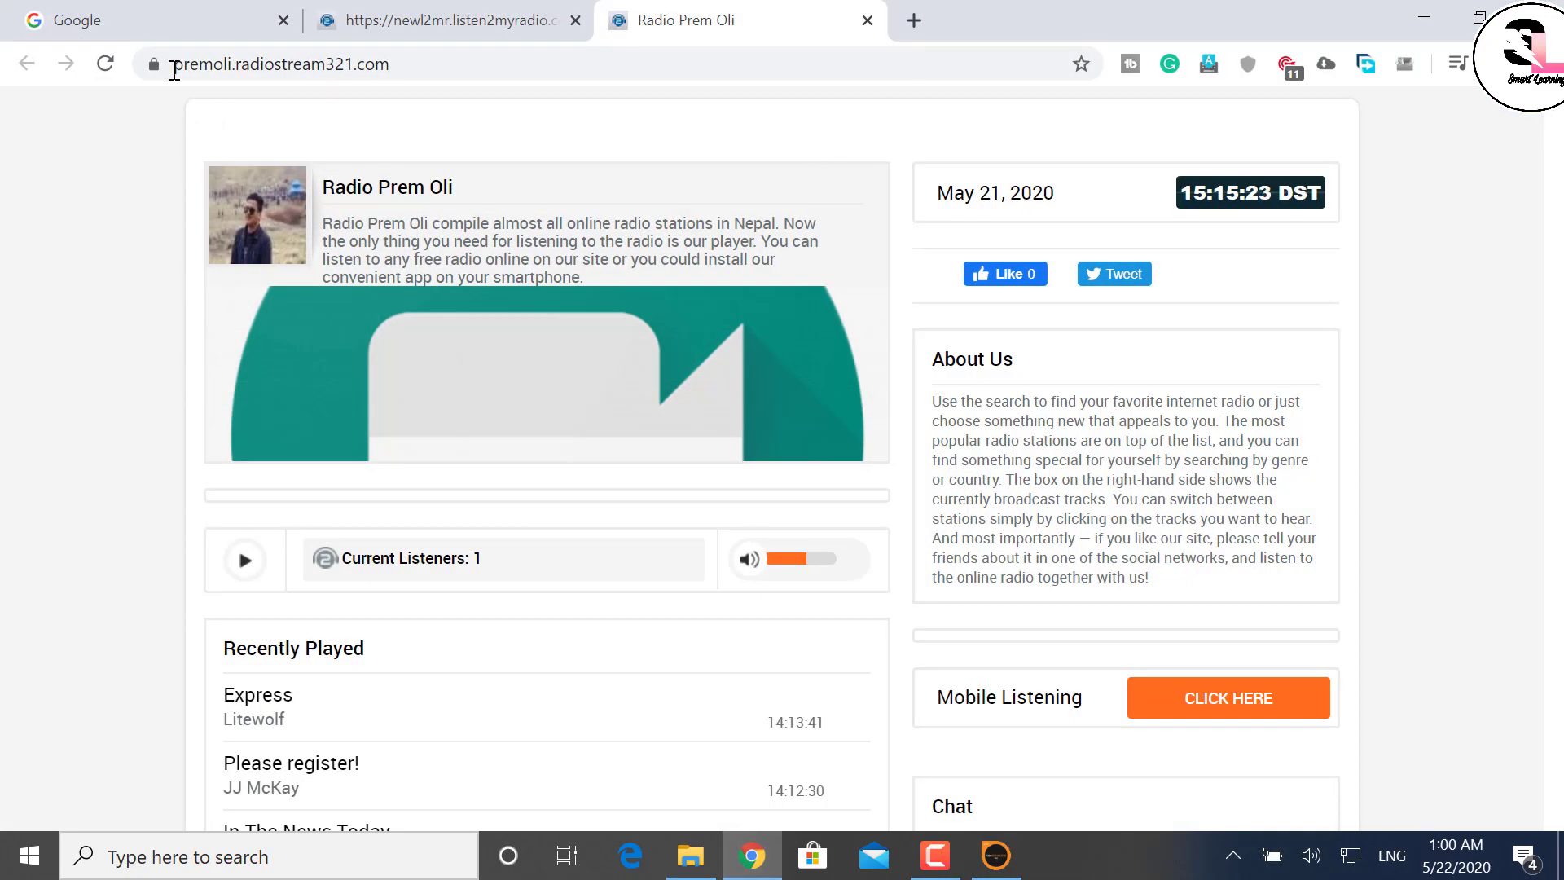
left_click(105, 64)
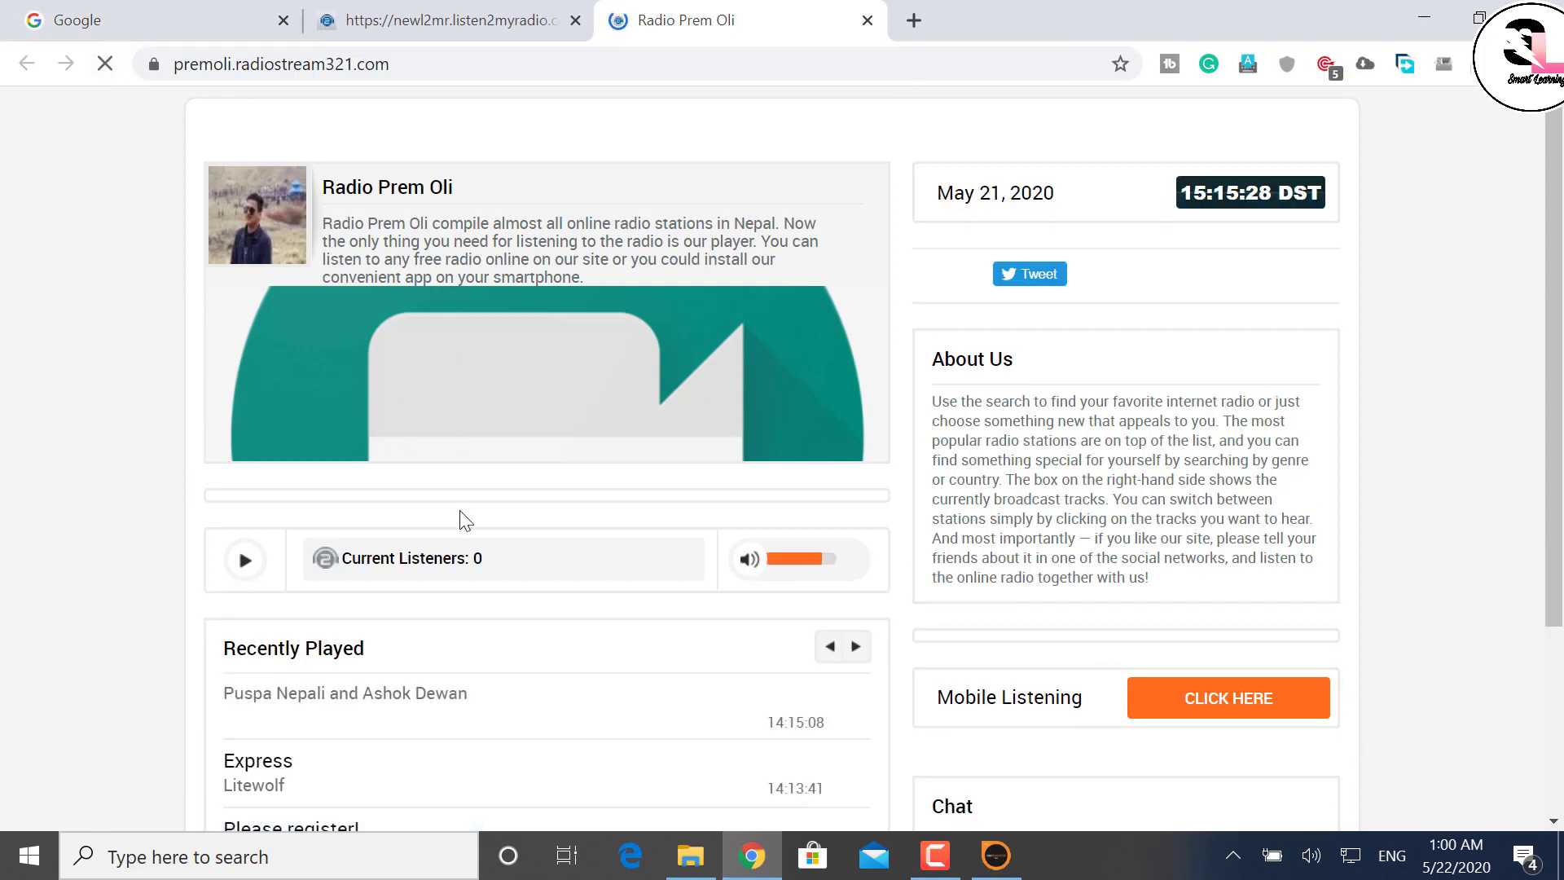
left_click(247, 567)
left_click(246, 562)
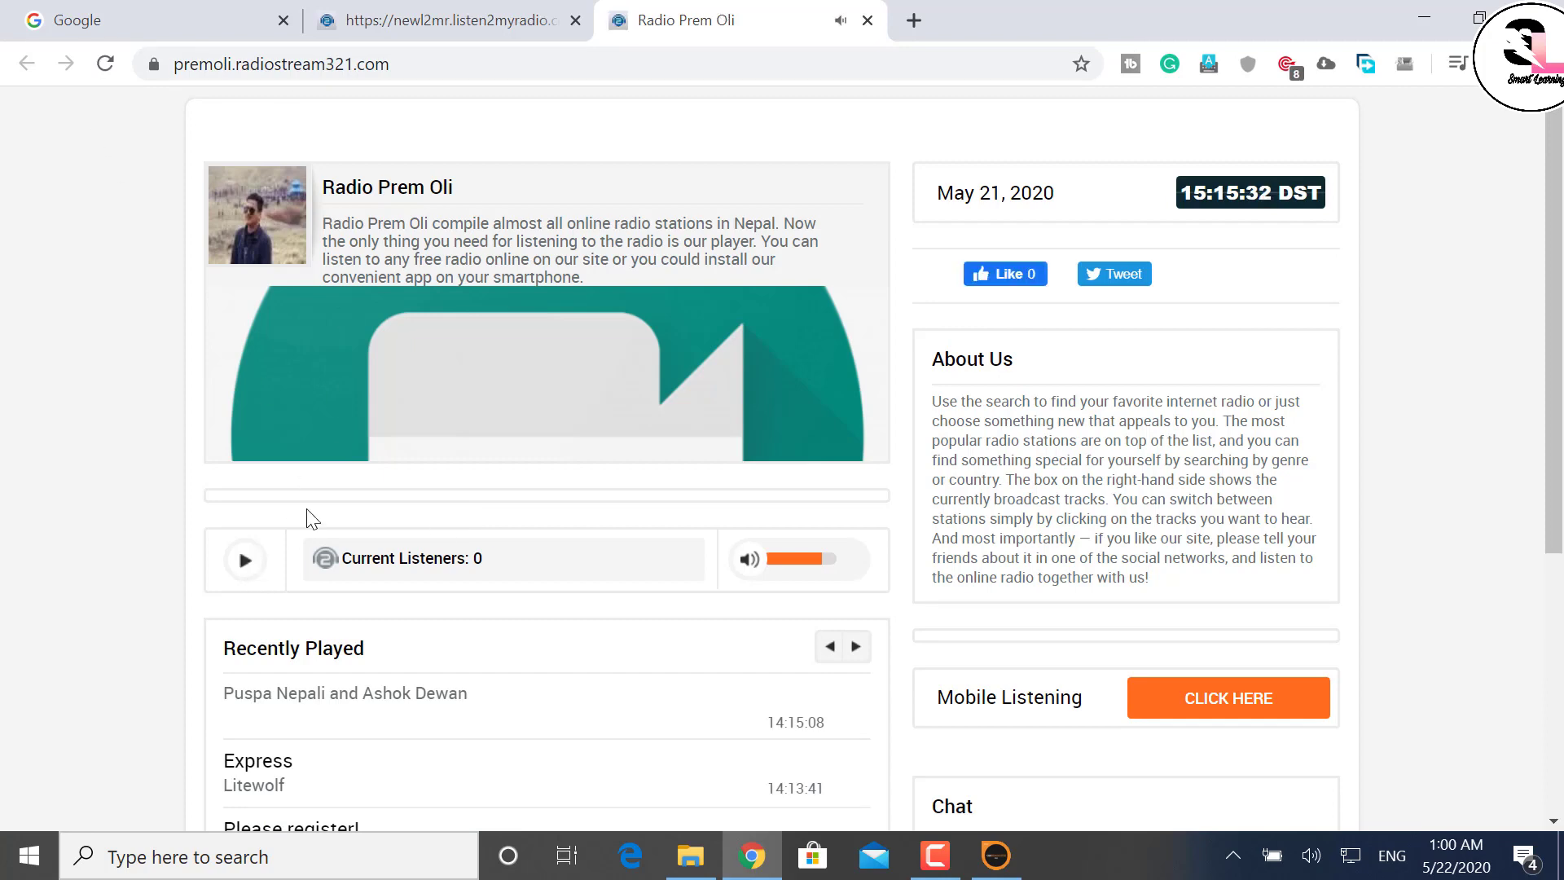
left_click(246, 562)
Examine the current listener count and the Recently Played list on the station page.
left_click_drag(510, 571, 336, 571)
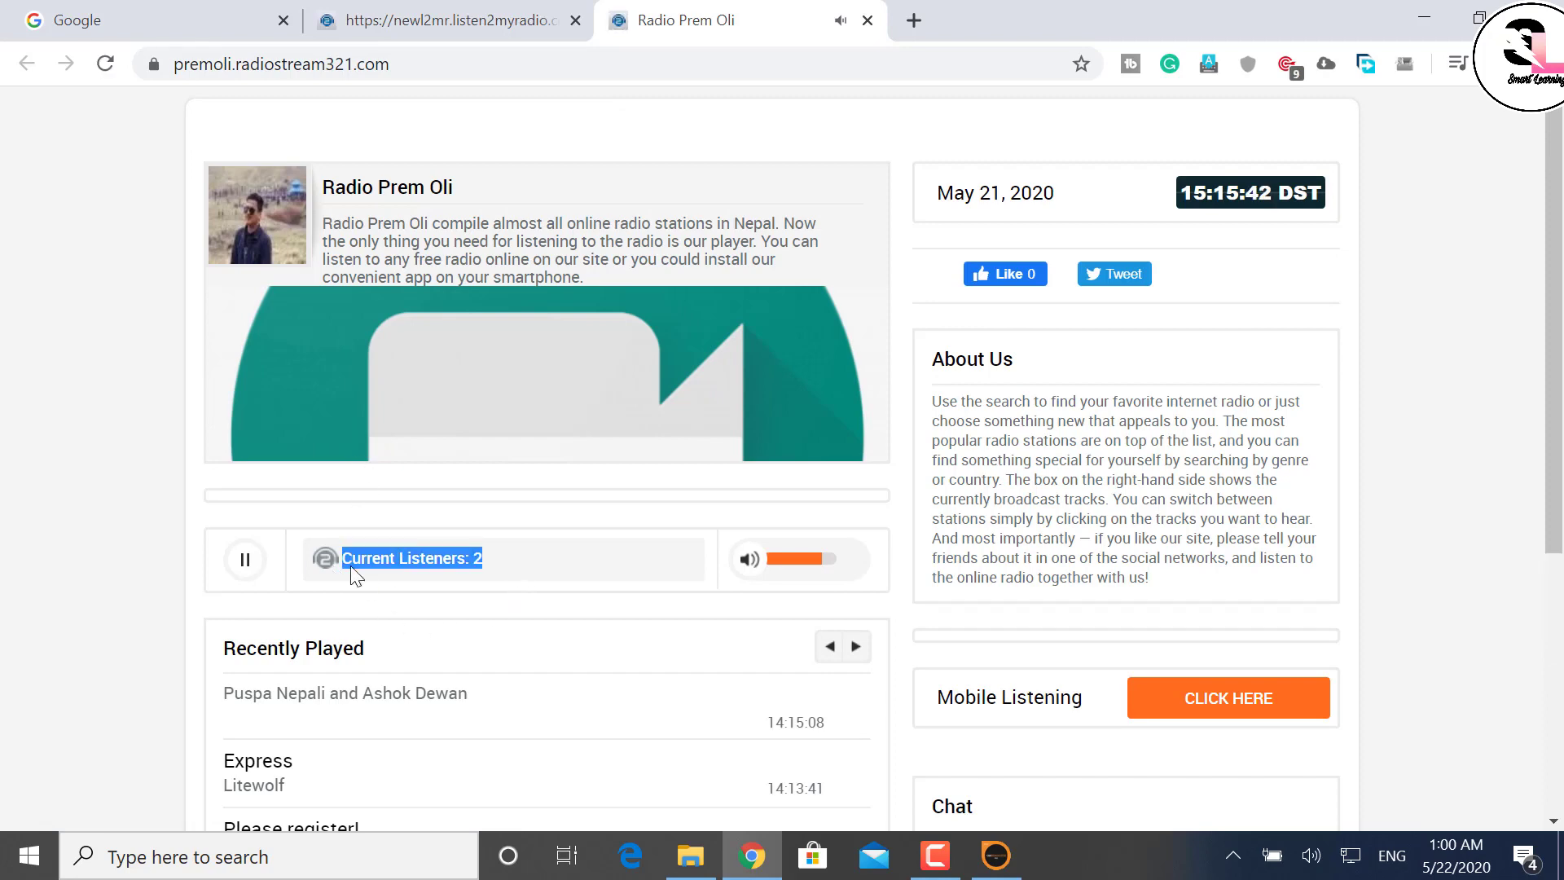
left_click(511, 585)
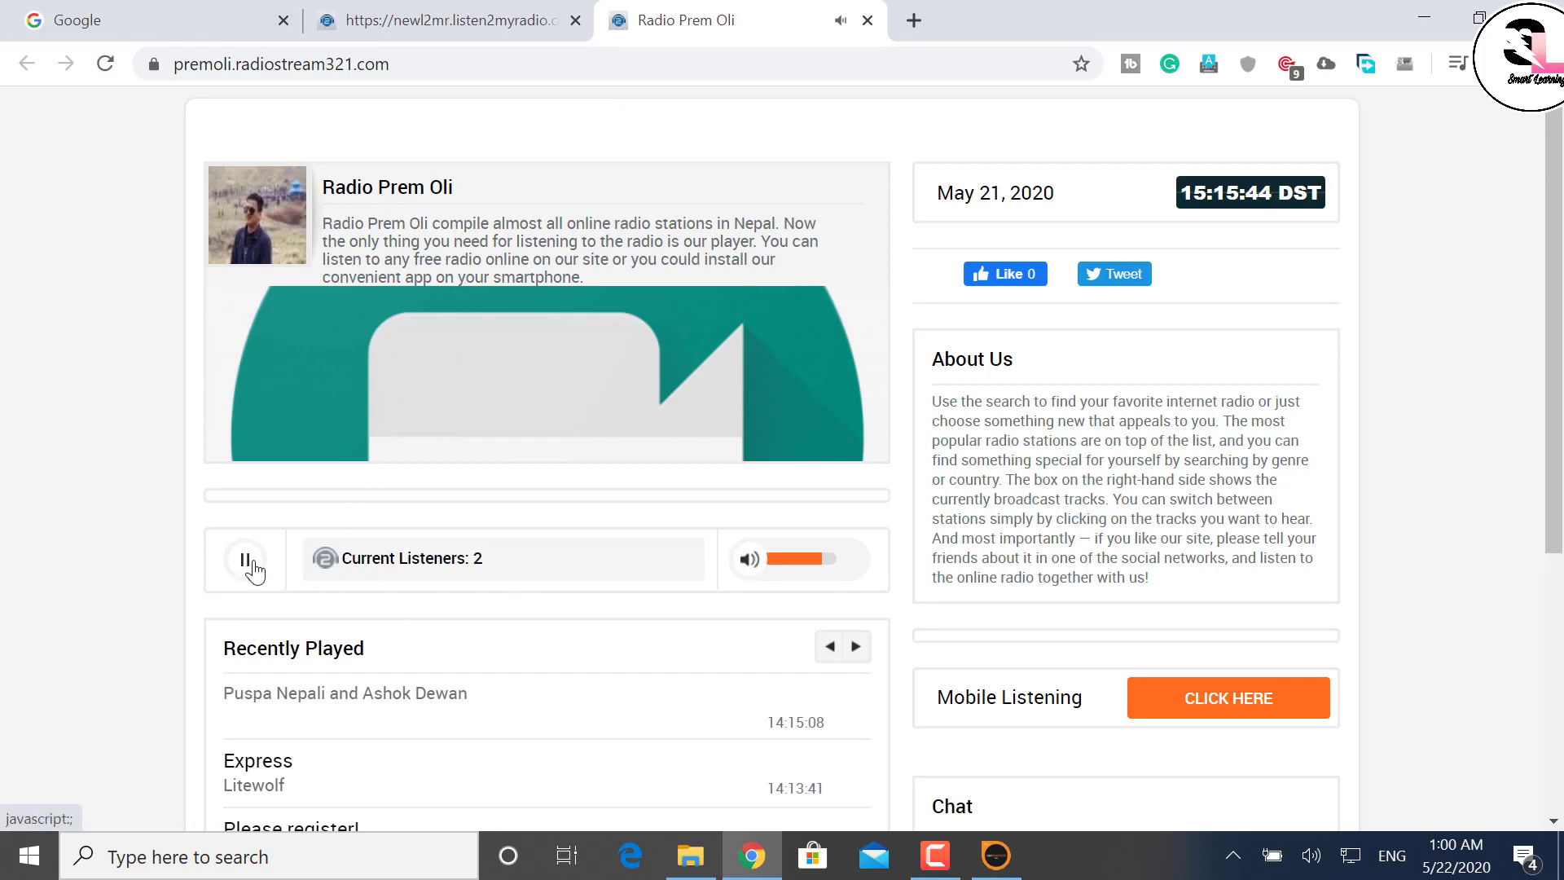
scroll(252, 592, "down", 3)
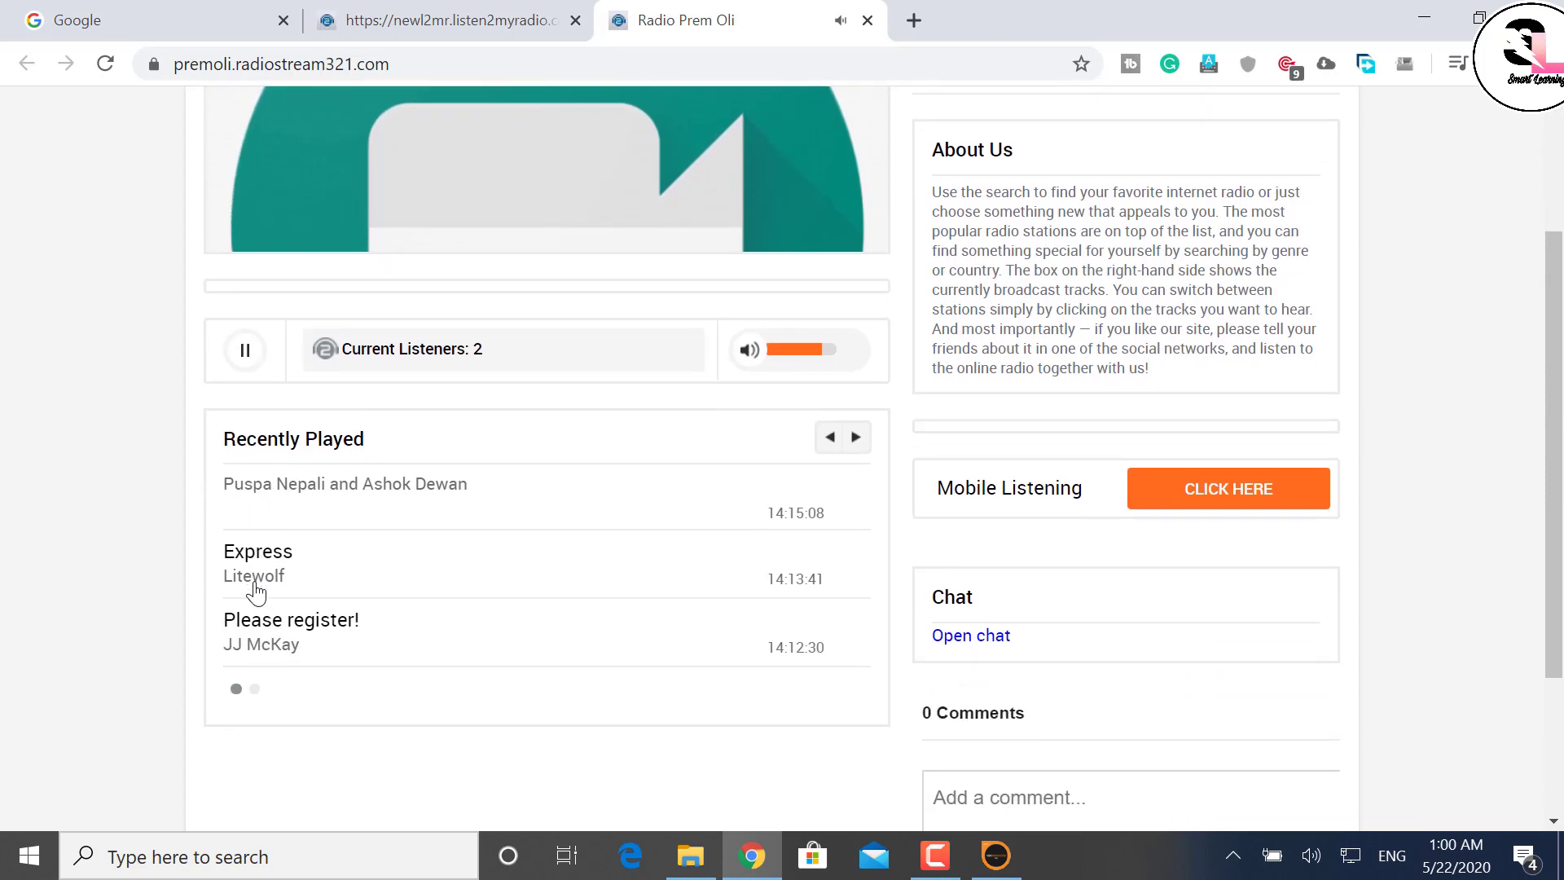
scroll(255, 592, "up", 2)
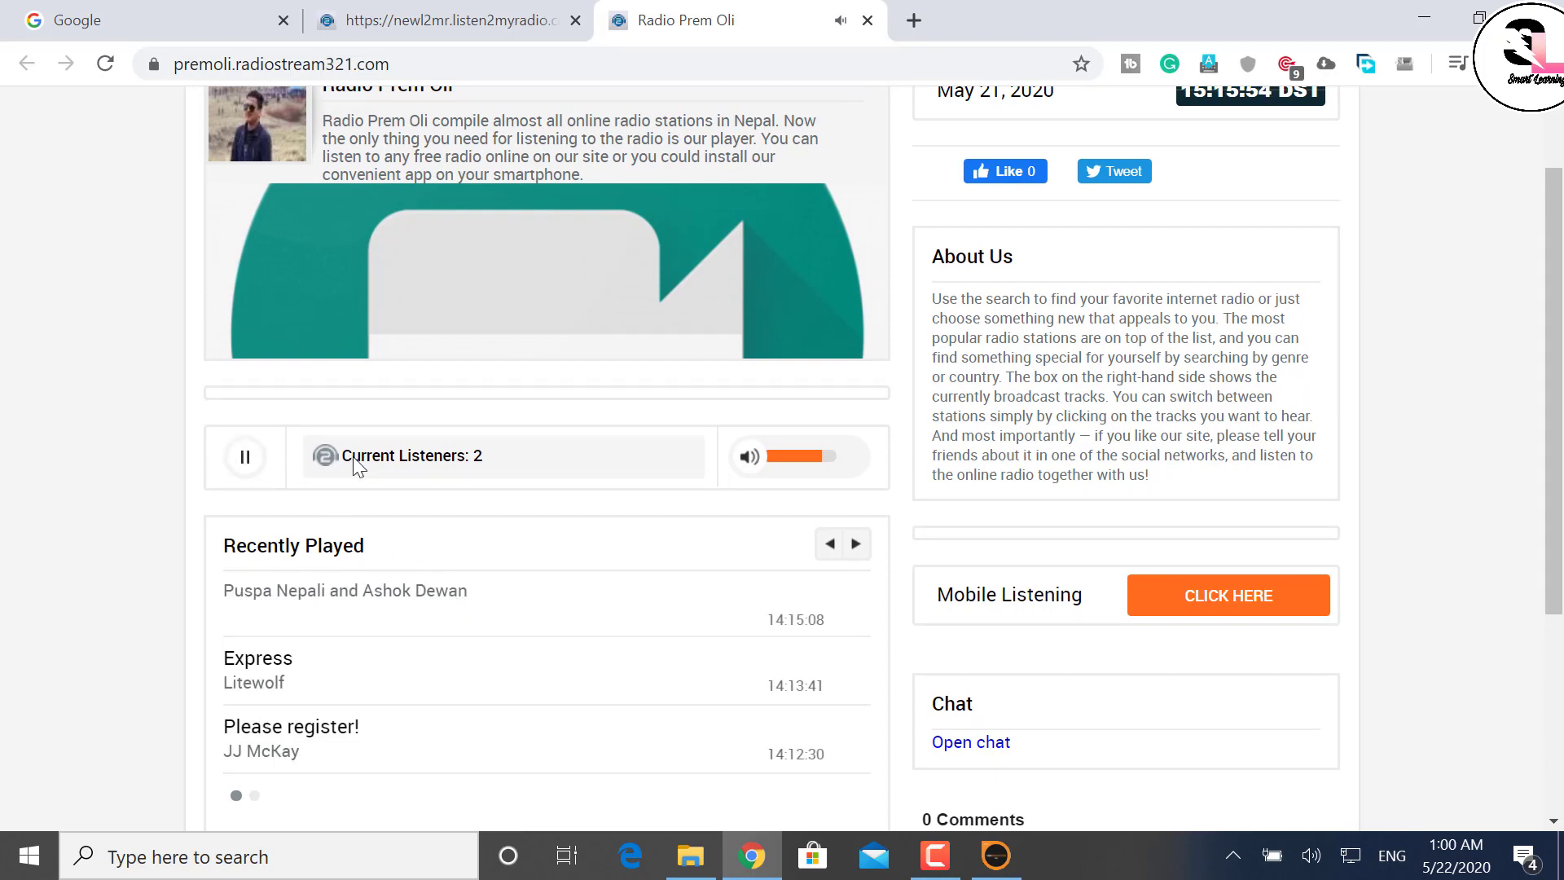
Pause the station page's live player, and stop the song on Deck B in SAM Broadcaster.
left_click(246, 463)
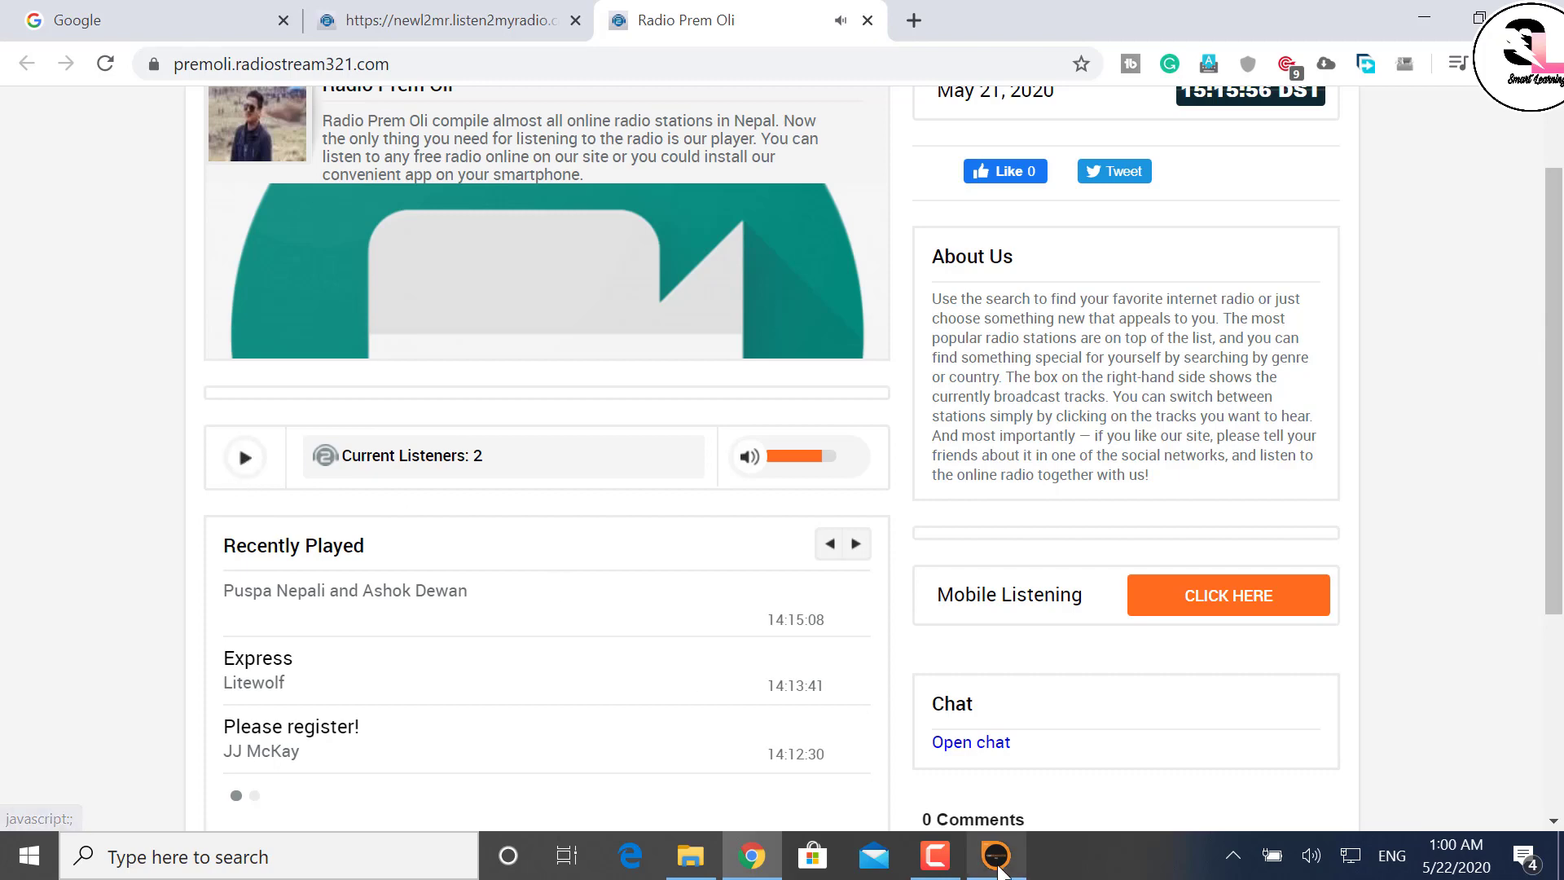
left_click(996, 855)
left_click(674, 309)
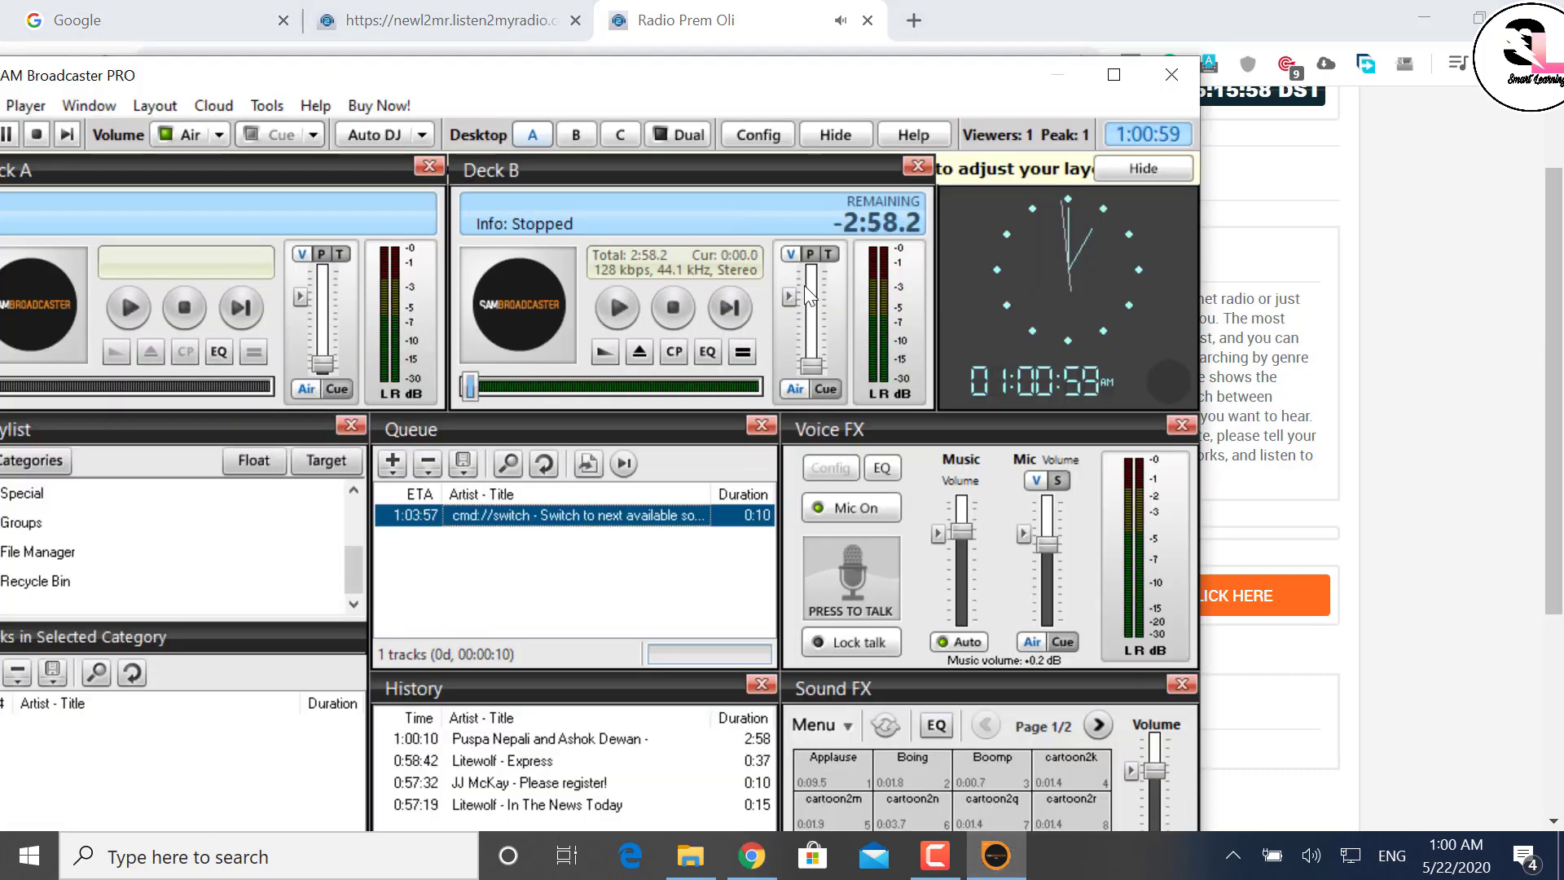
Return to Chrome, check the Listen2MyRadio and station page tabs, and minimize the browser.
double_click(1010, 26)
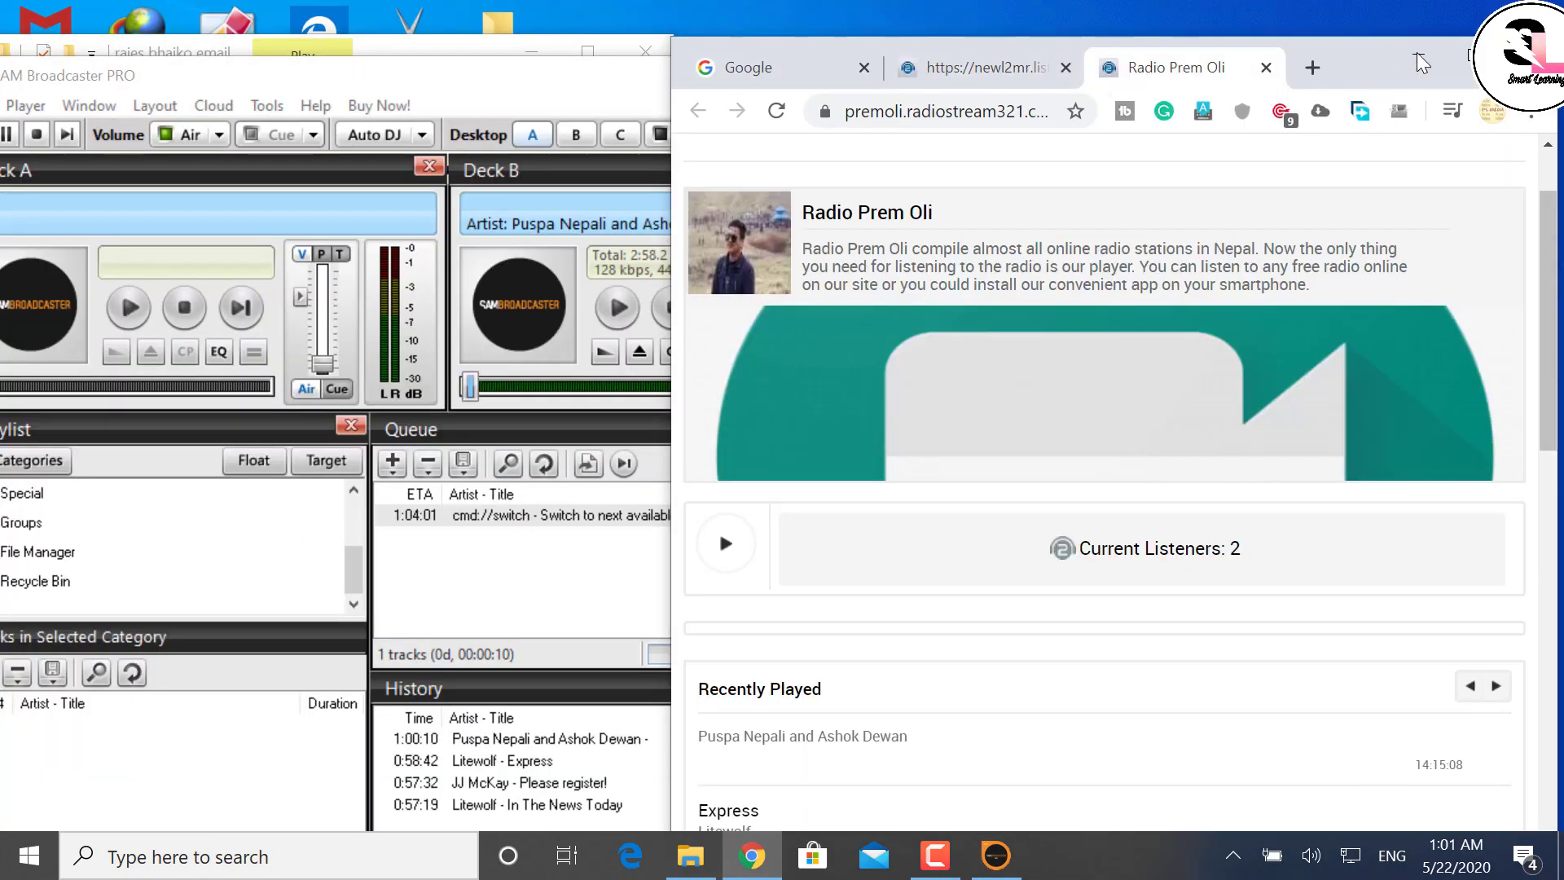
left_click(1463, 55)
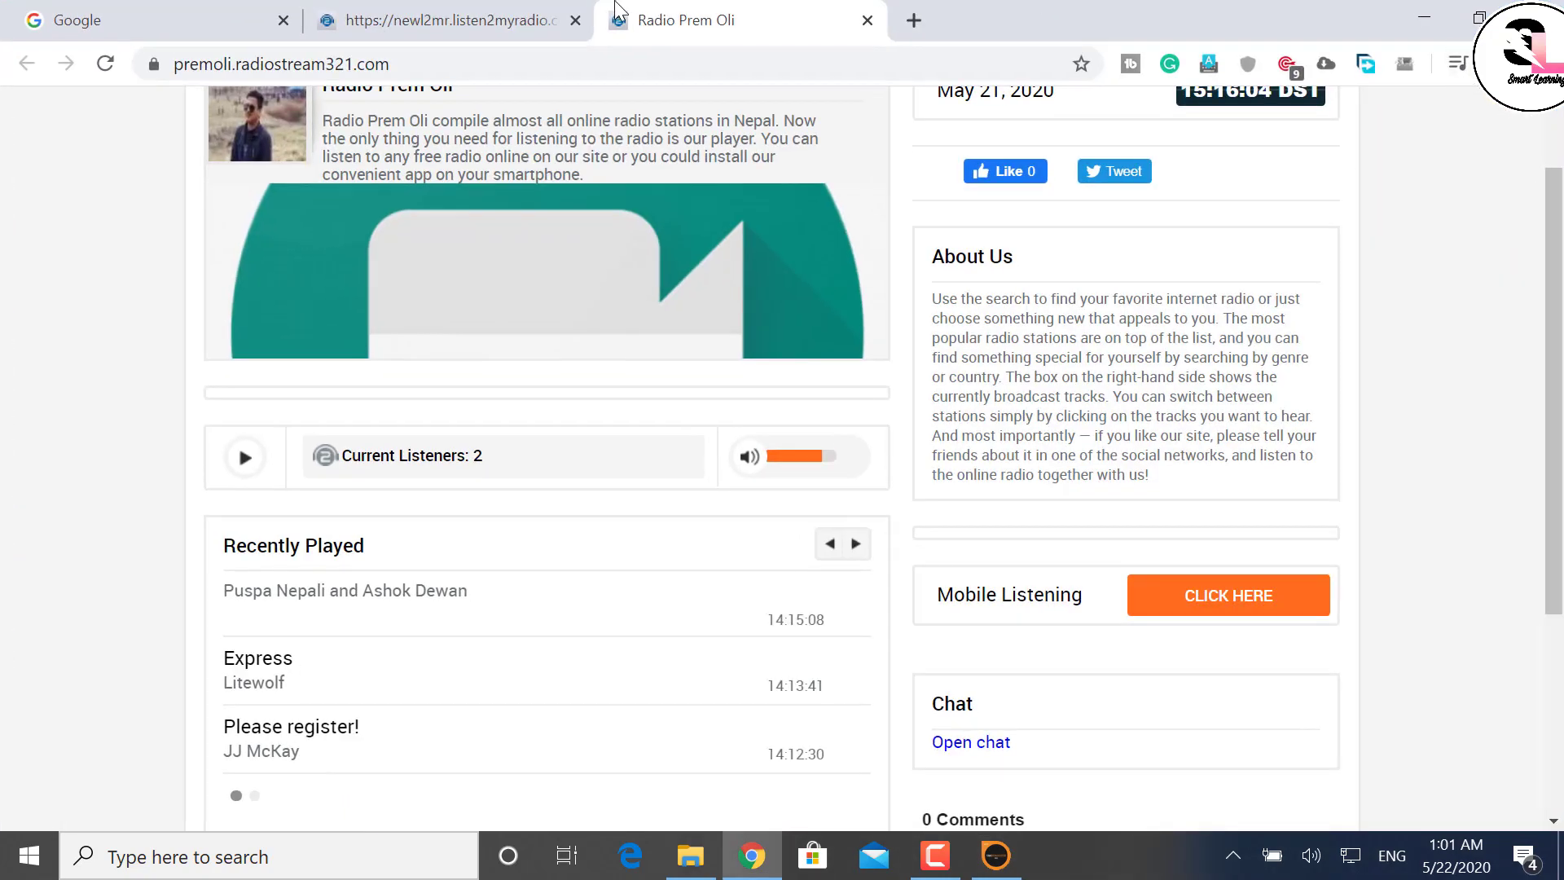
left_click(489, 19)
left_click(676, 19)
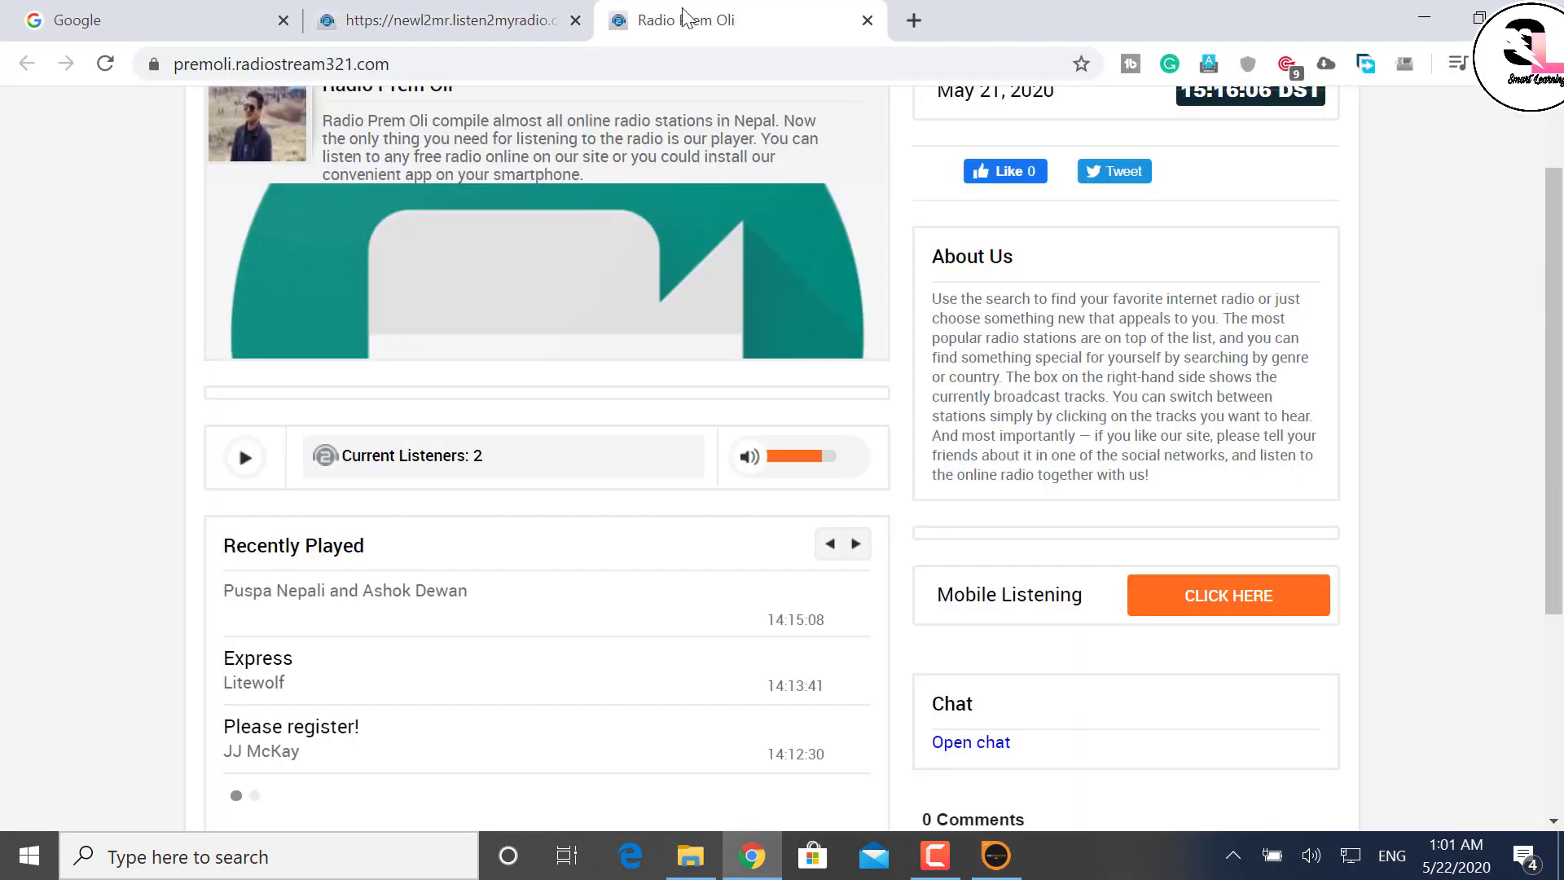
left_click(1430, 12)
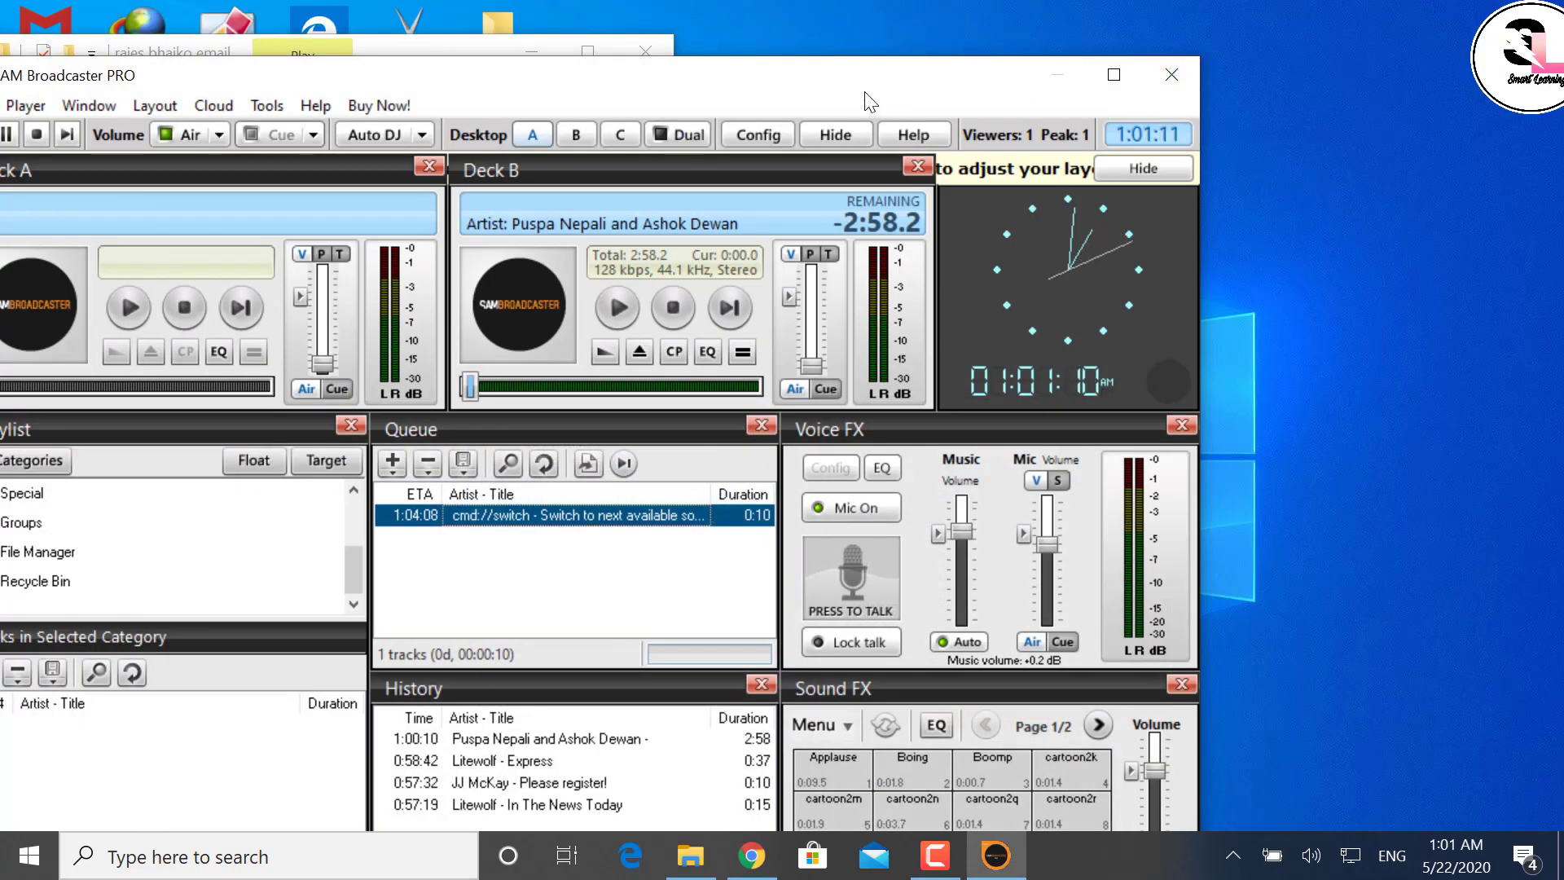
Reposition the SAM Broadcaster window and look through Desktops B and C before returning to Desktop A.
left_click_drag(894, 87, 1186, 71)
left_click(866, 121)
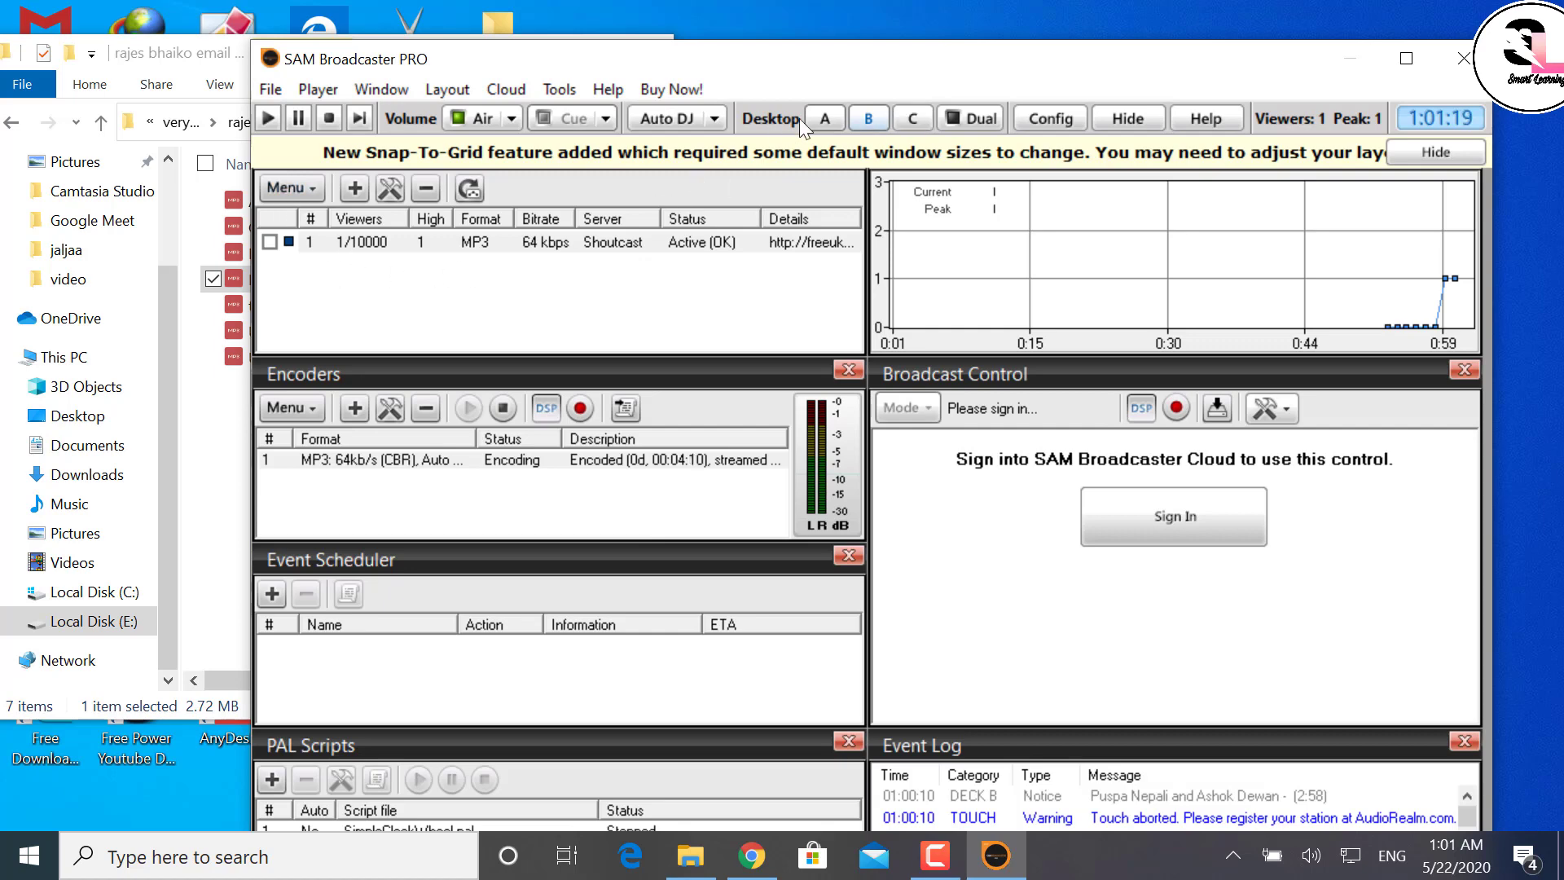
left_click(824, 118)
left_click(916, 121)
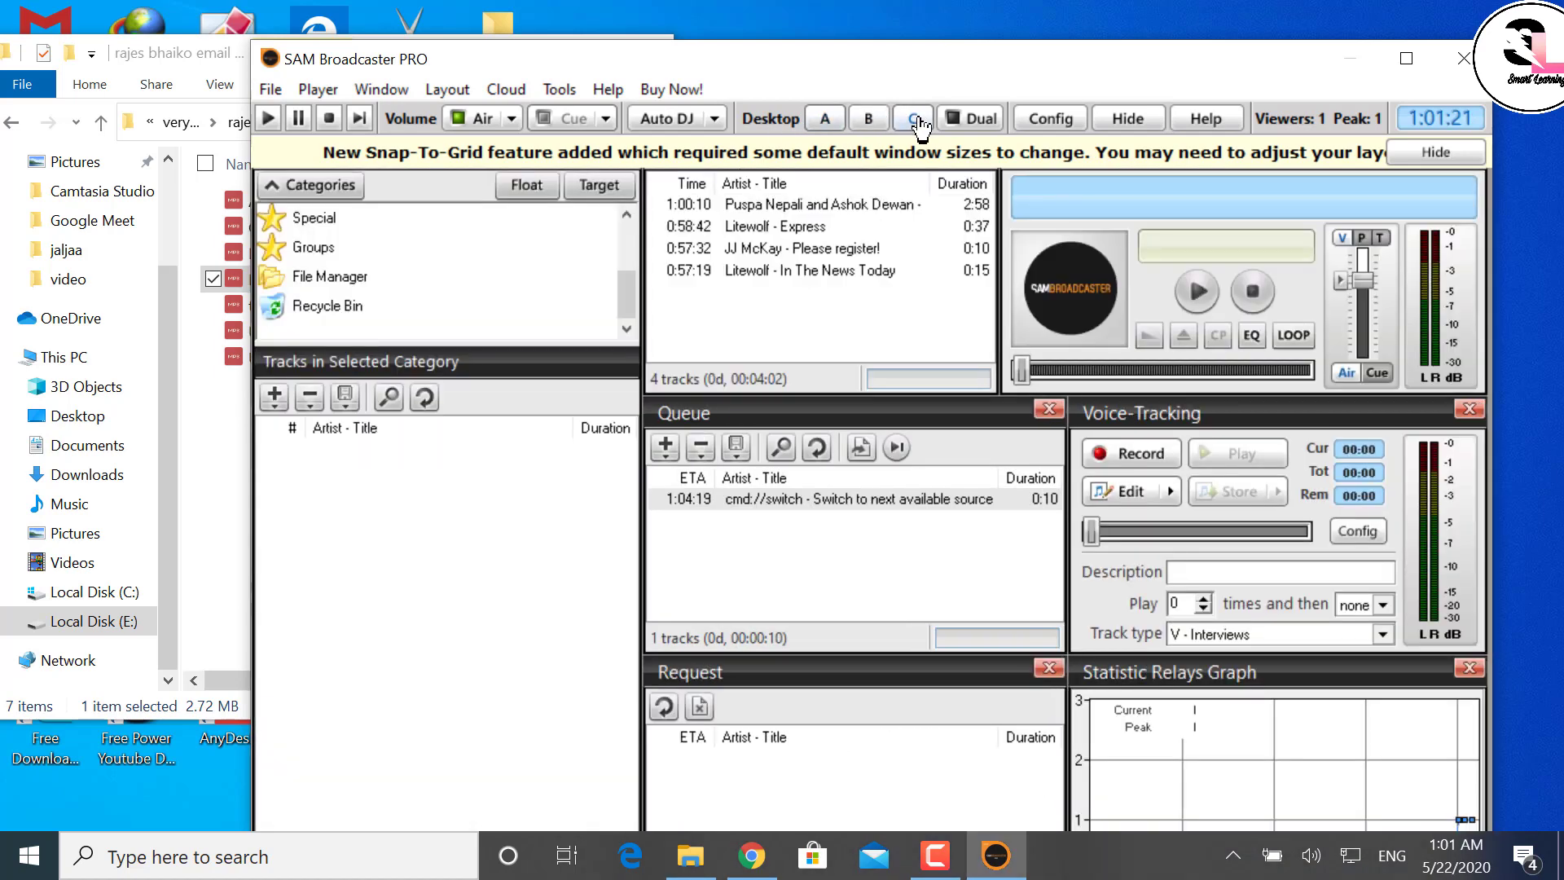
left_click(825, 121)
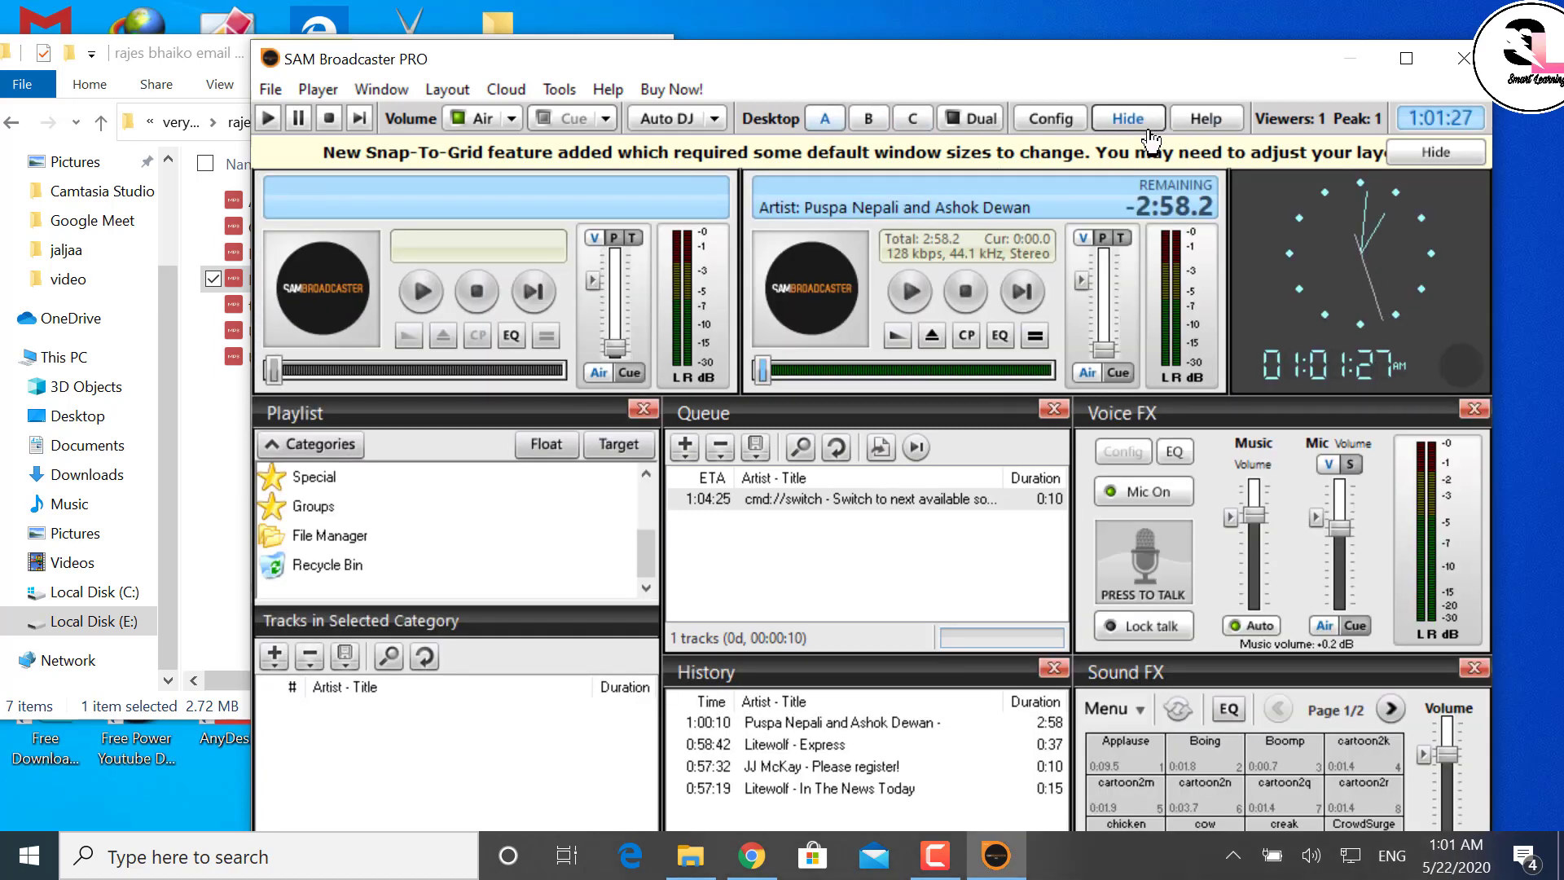
Close the File Explorer window, reposition SAM Broadcaster on the desktop and minimize it.
left_click(200, 420)
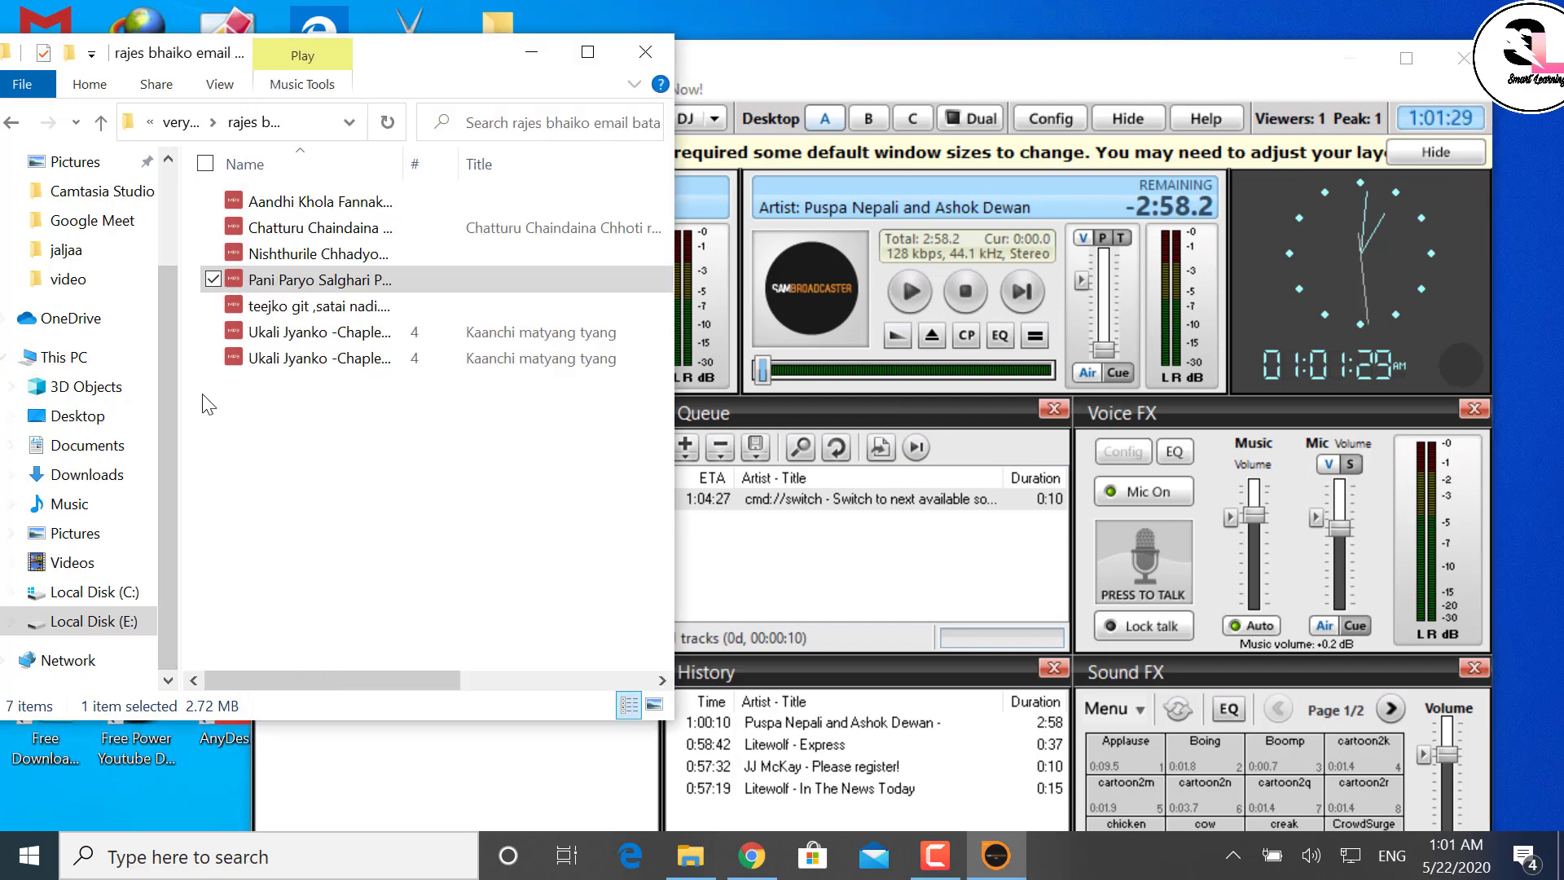
left_click(645, 53)
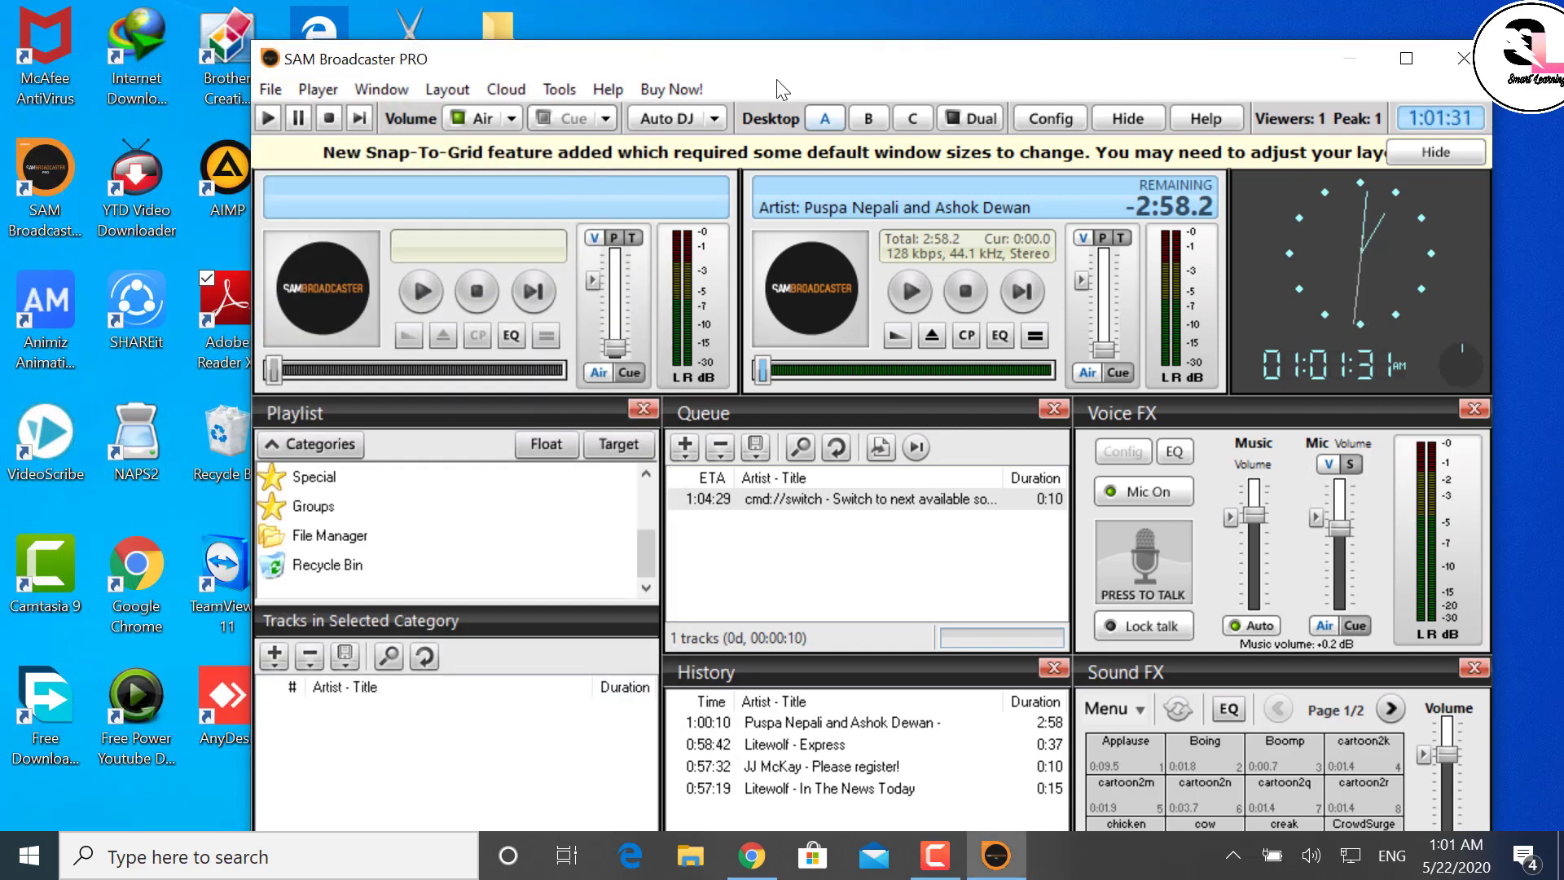
left_click_drag(959, 68, 762, 43)
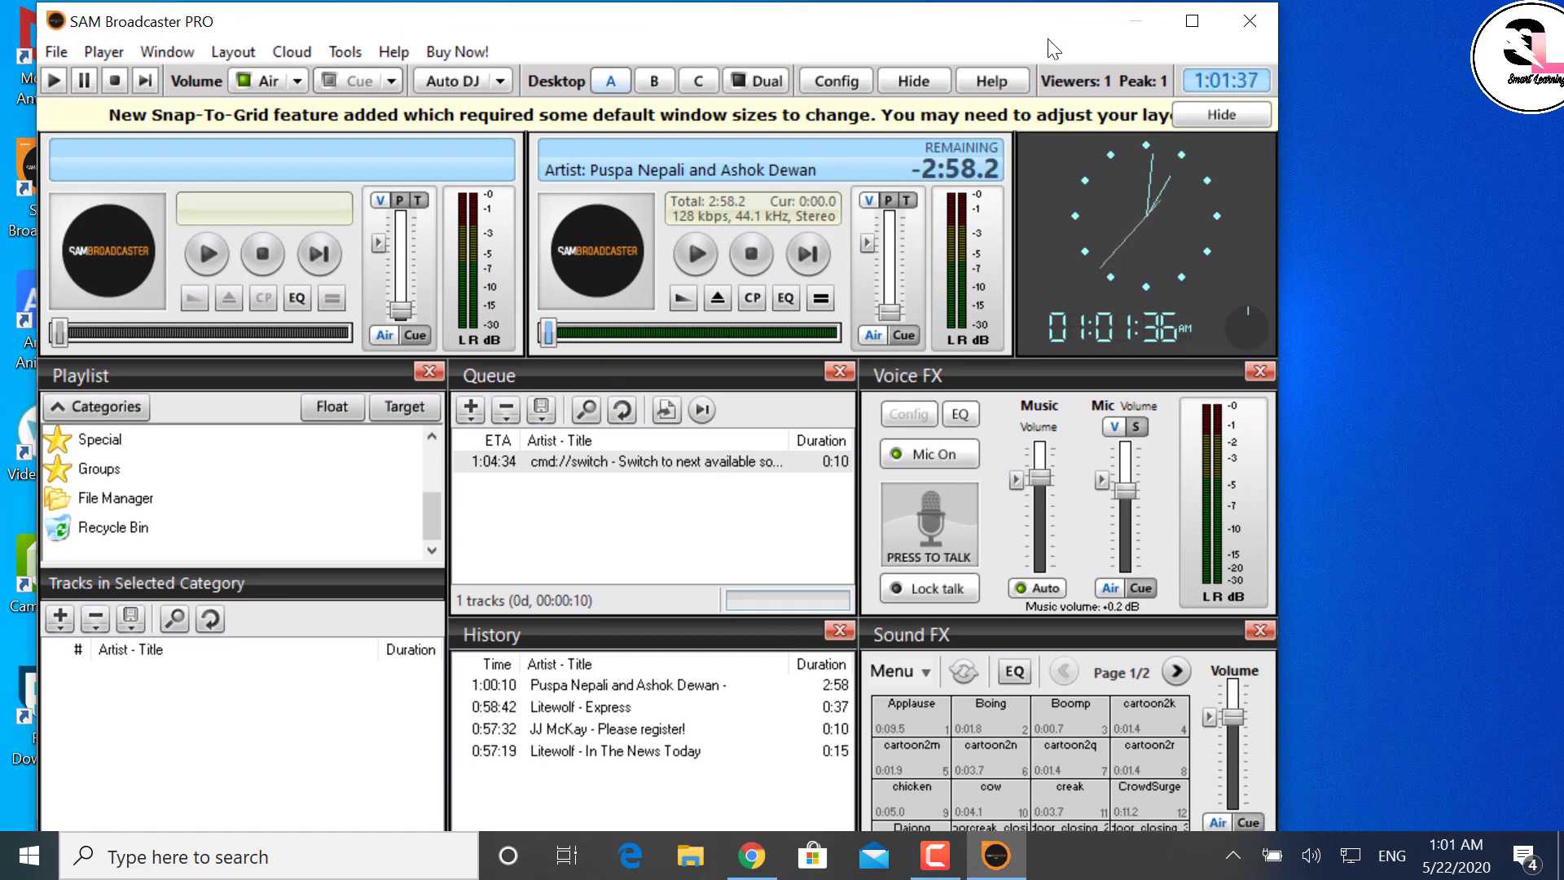
left_click_drag(1030, 29, 1091, 72)
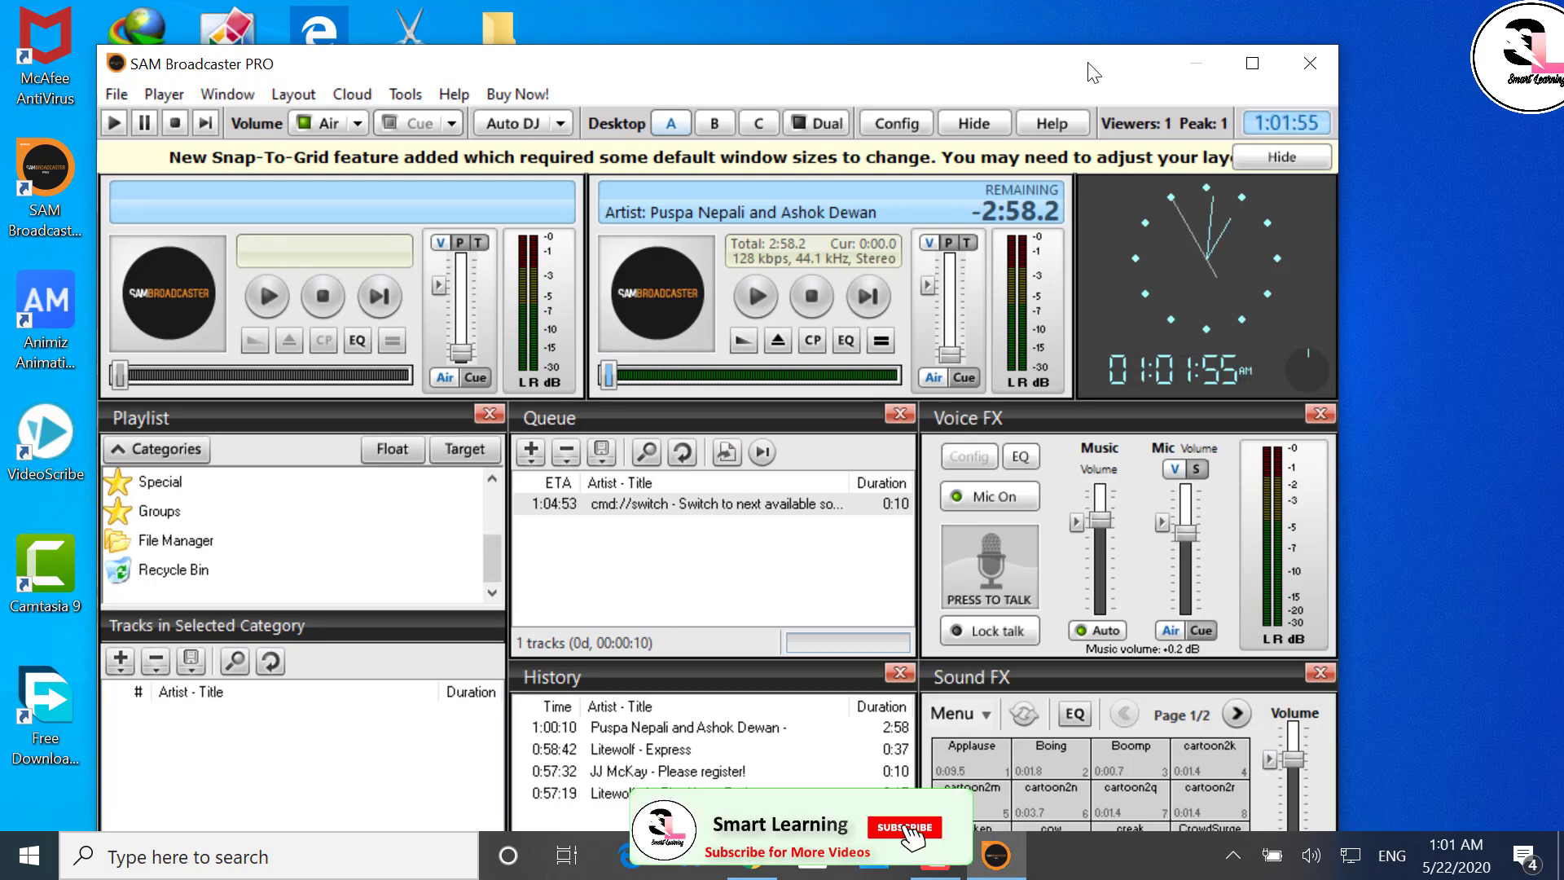
left_click(1002, 865)
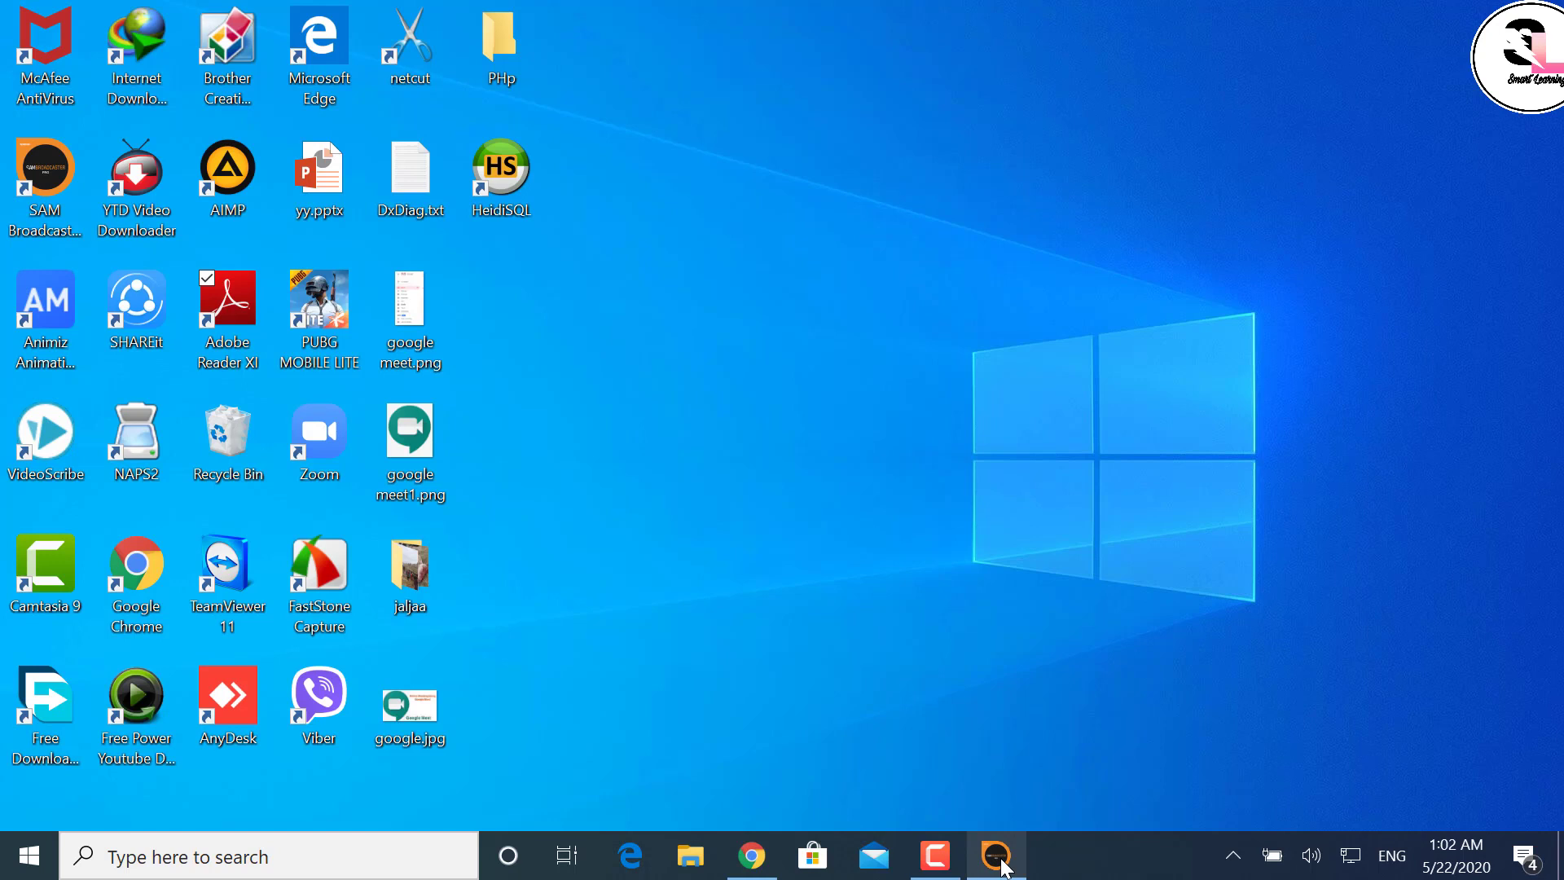
mouse_move(952, 873)
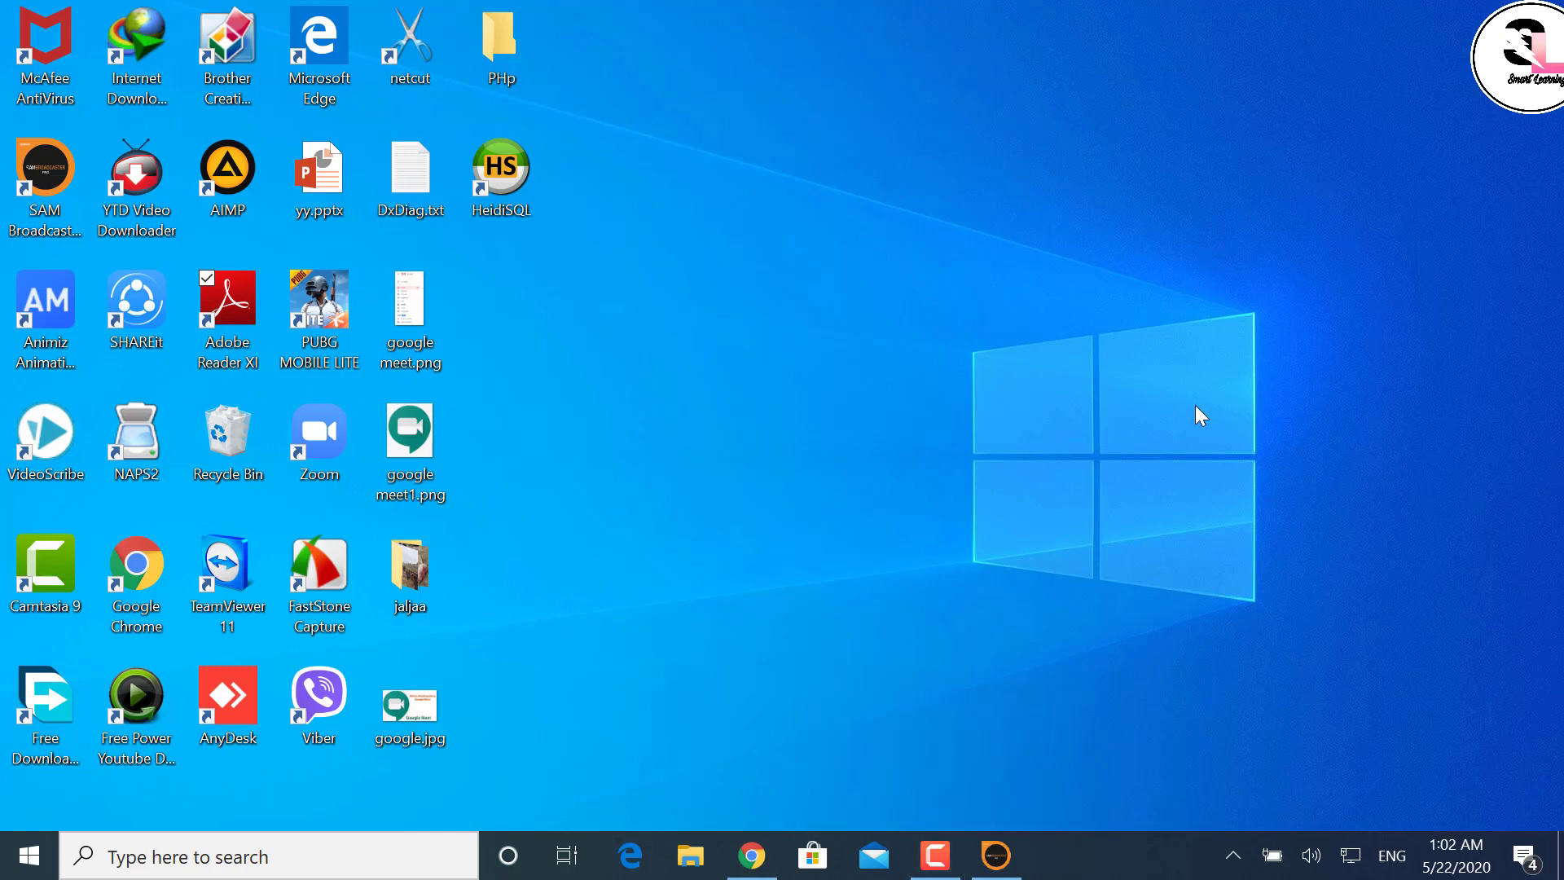
left_click(947, 847)
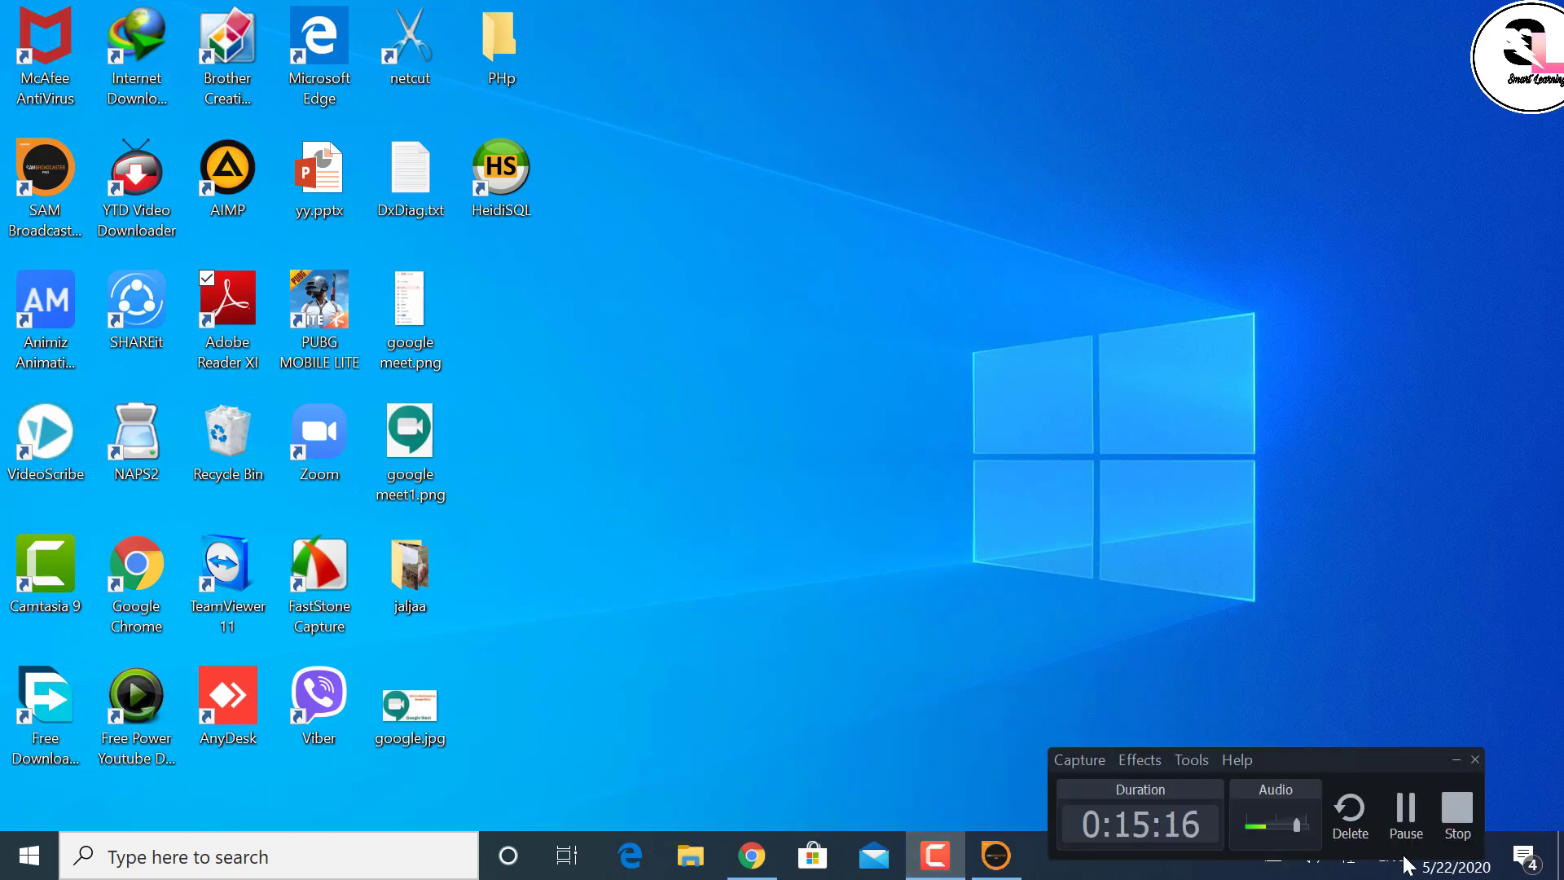